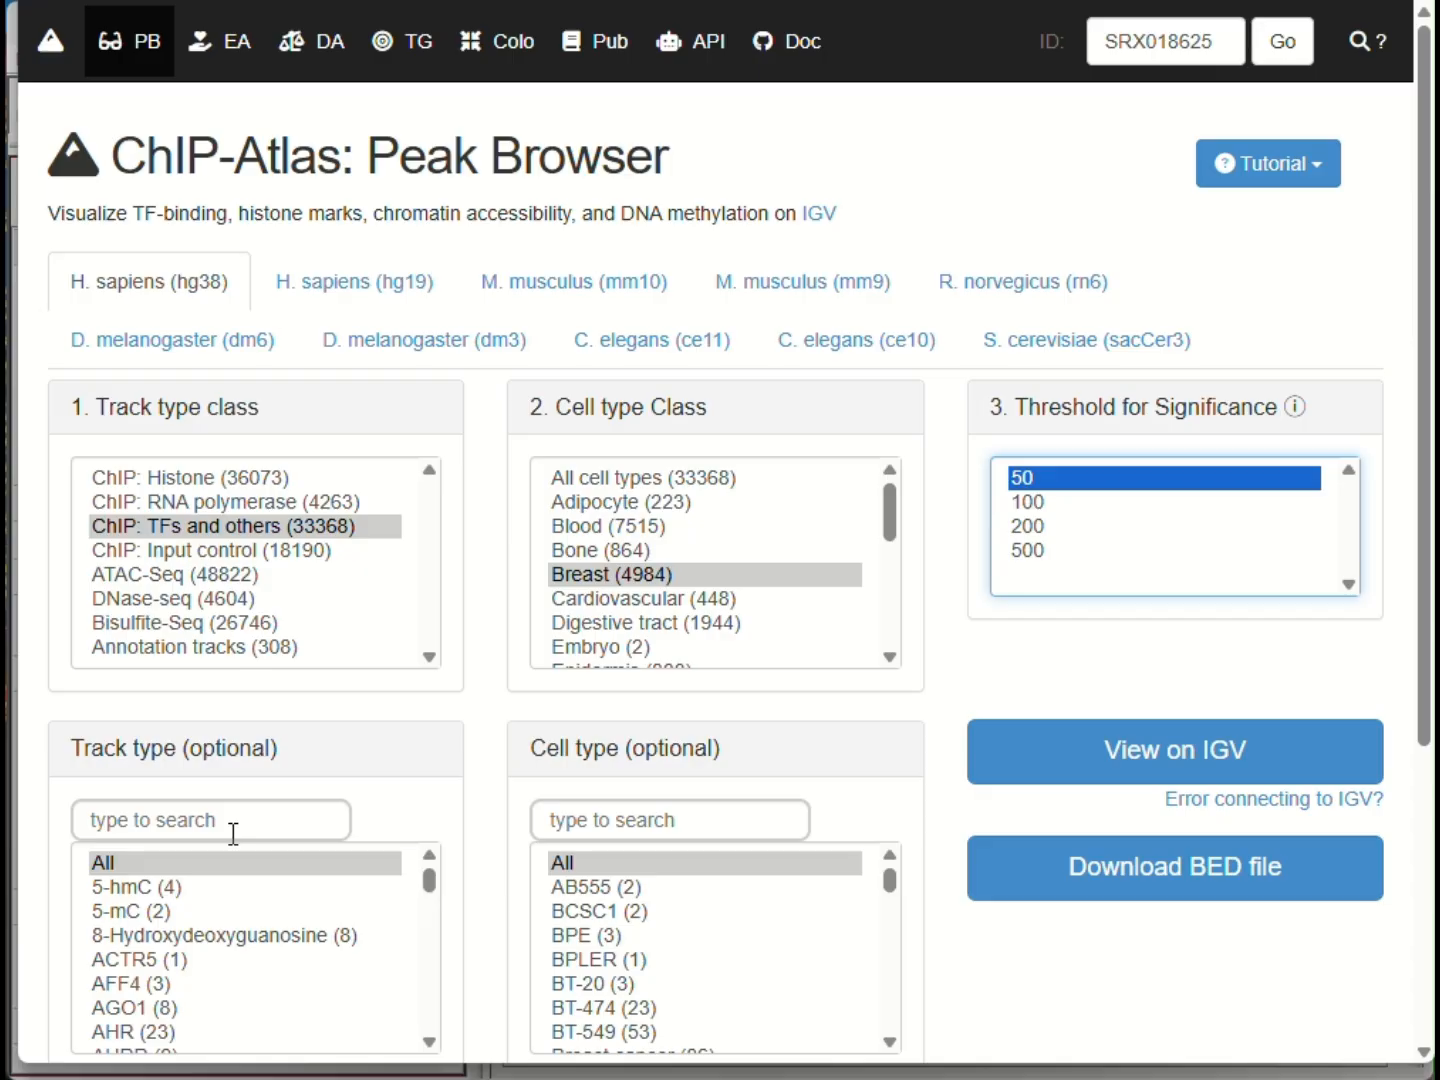
# - Choose ESRRA as the track type for the breast TF peaks and download the matching BED file
pyautogui.click(230, 831)
pyautogui.write('esrra')
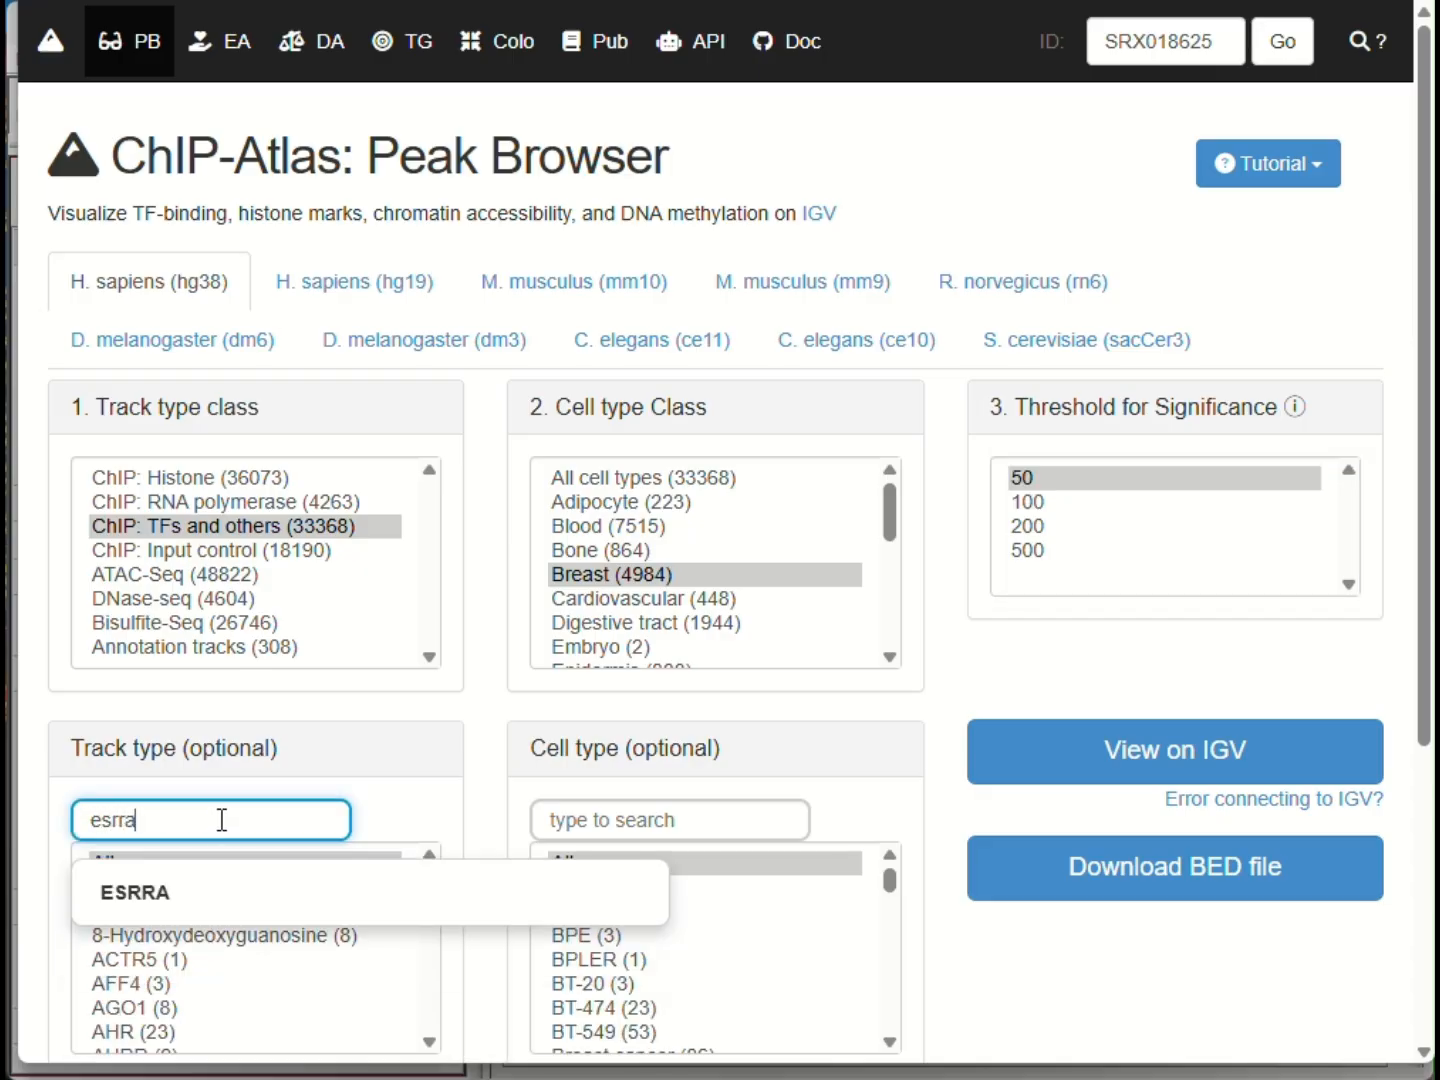
pyautogui.click(151, 895)
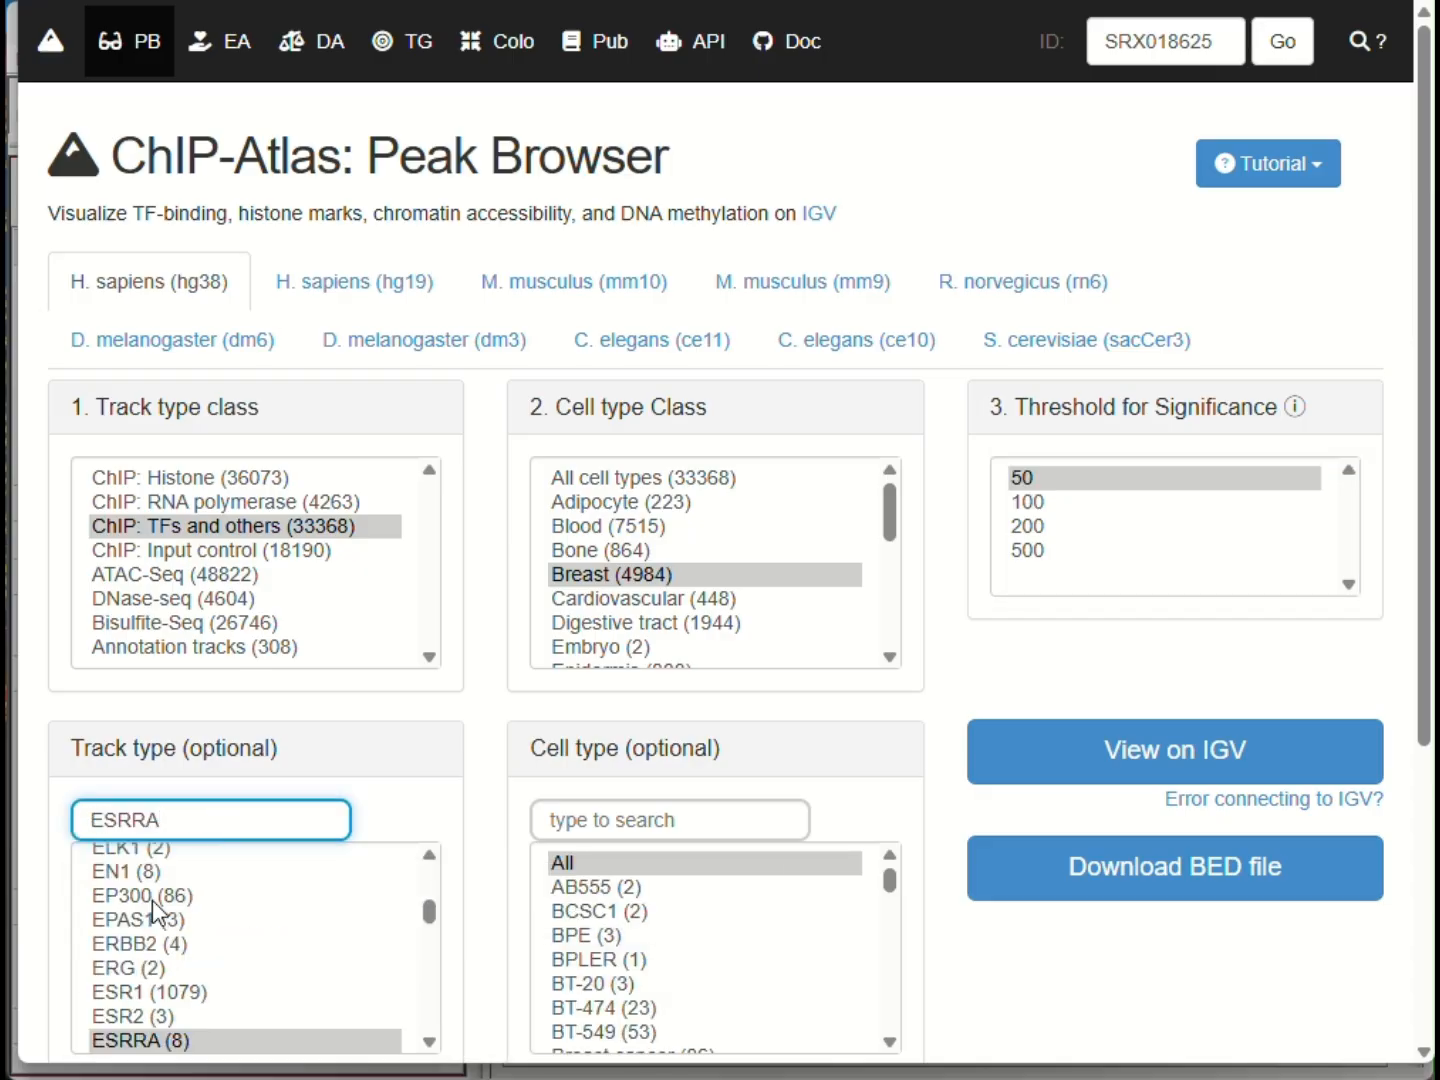
pyautogui.click(133, 1043)
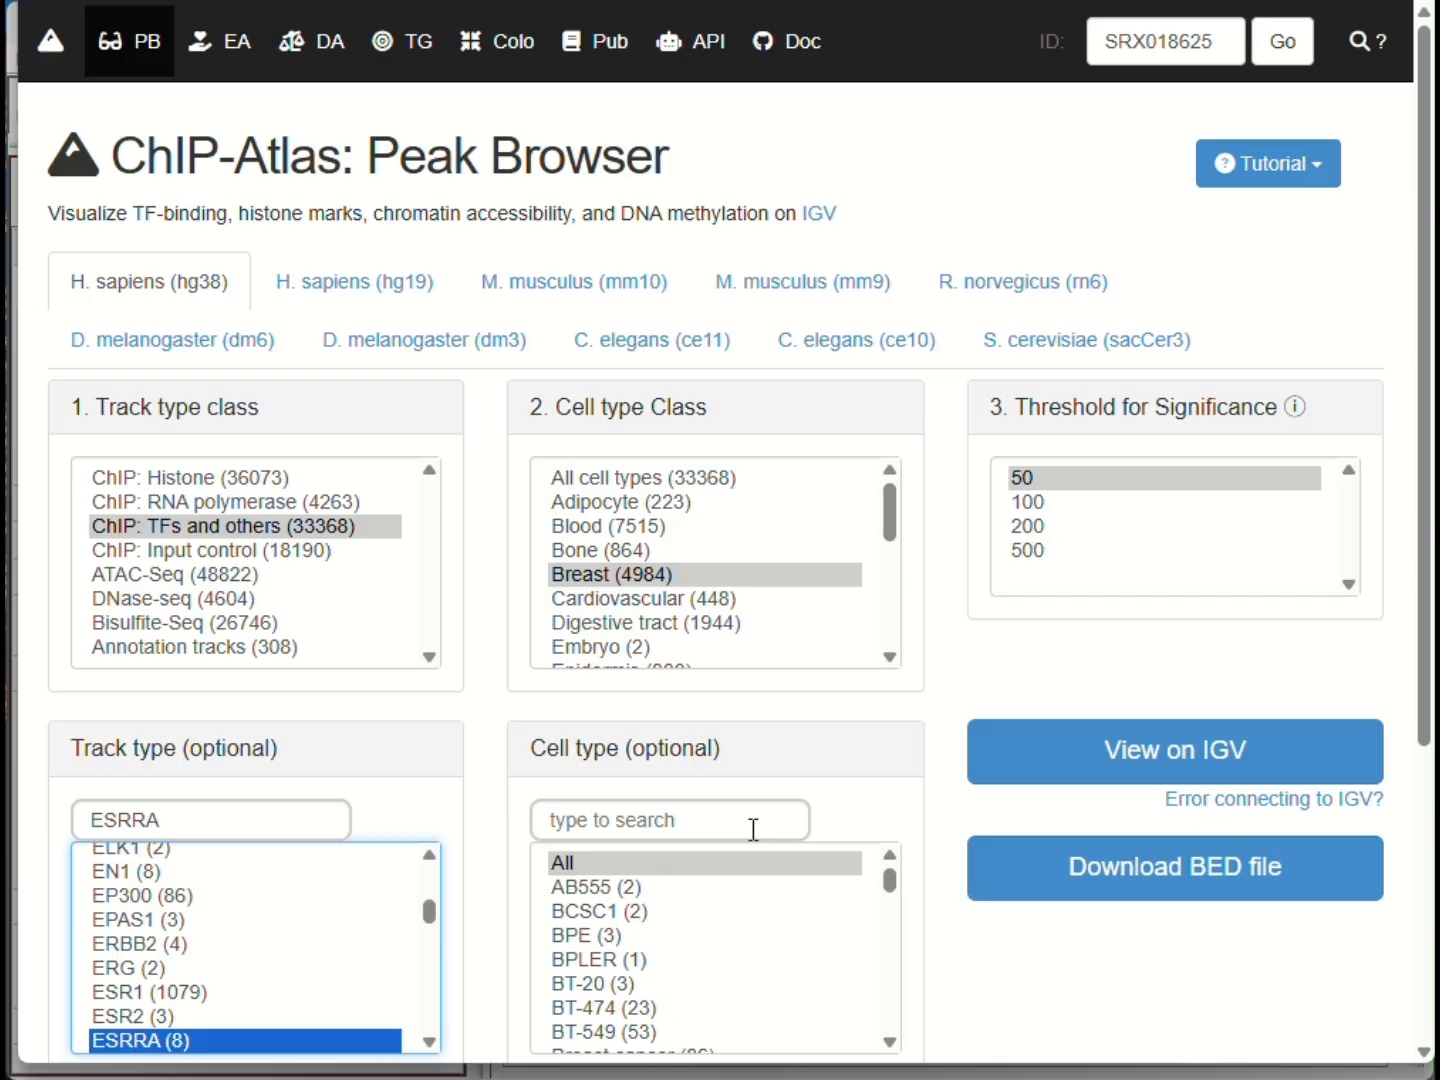
pyautogui.click(1131, 879)
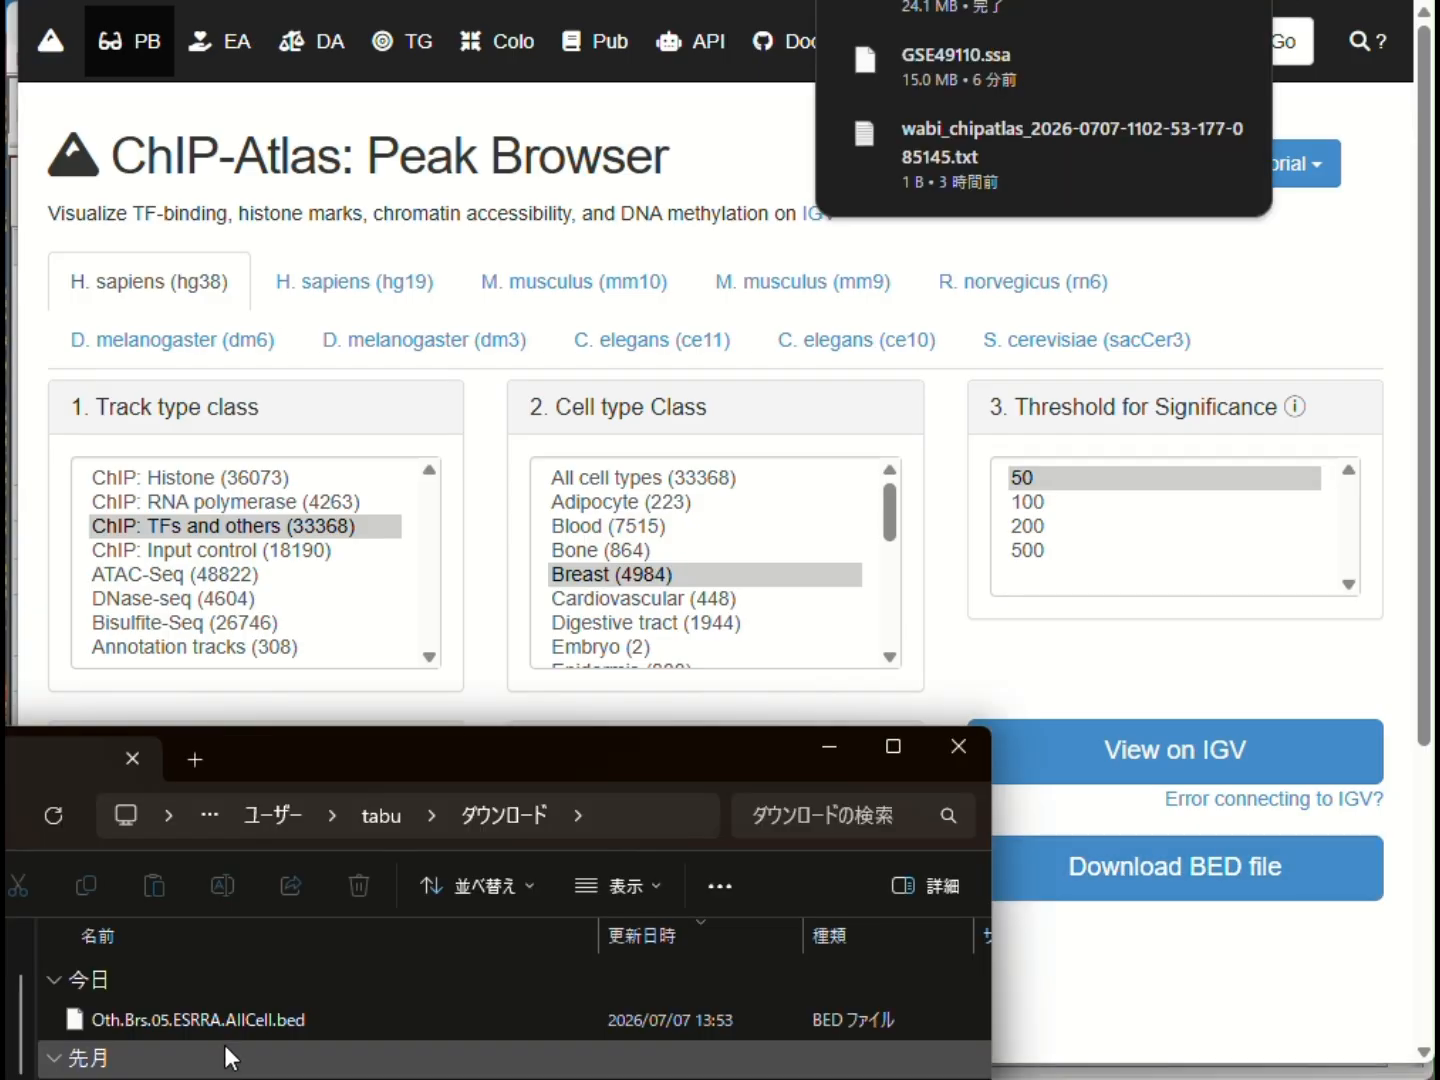
# - Switch to Subio Platform and load the downloaded Oth.Brs.05.ESRRA.AllCell.bed as the input file for a region list import
pyautogui.click(241, 1021)
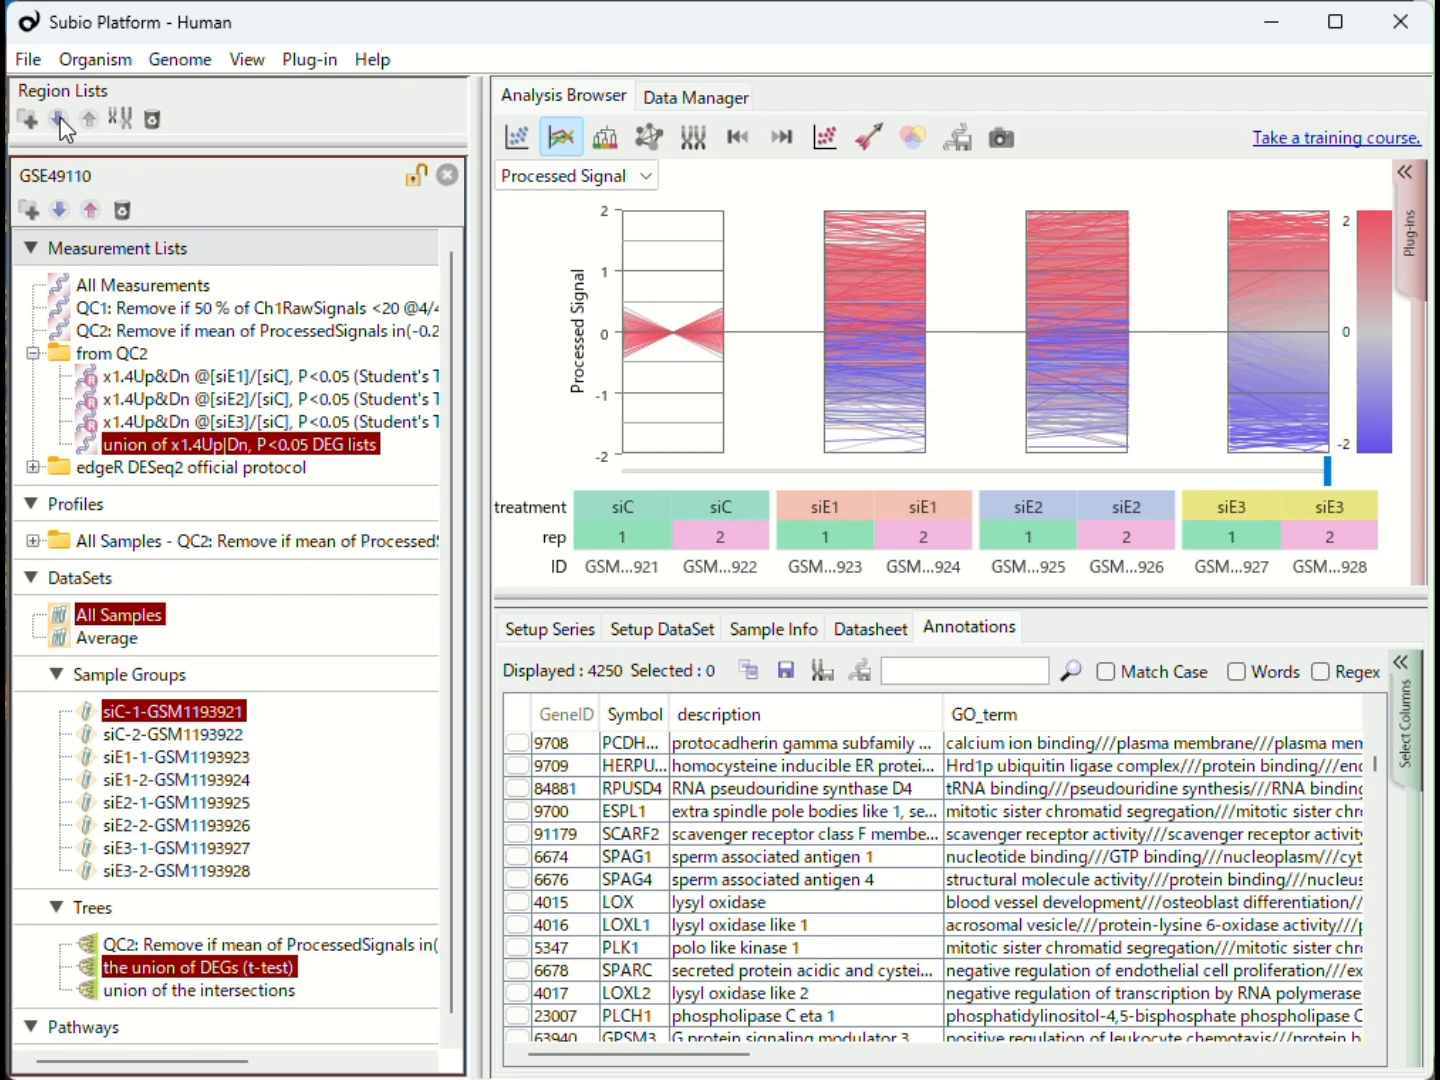
pyautogui.click(59, 120)
pyautogui.hotkey('alt', 'Tab')
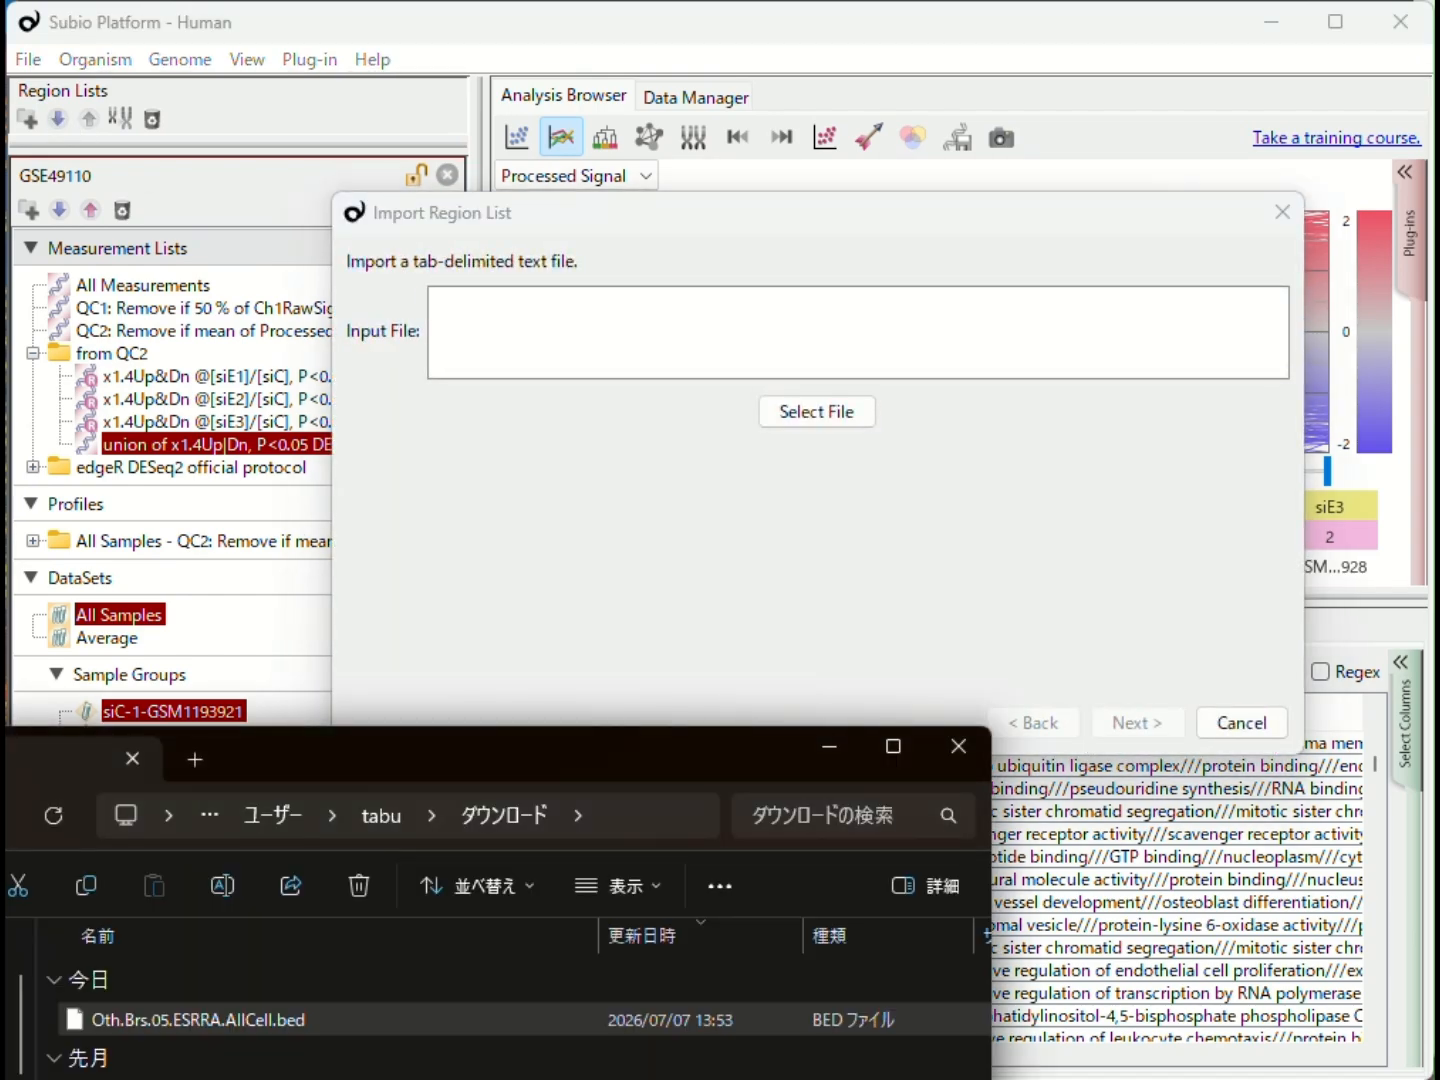
pyautogui.moveTo(180, 1019); pyautogui.dragTo(757, 370)
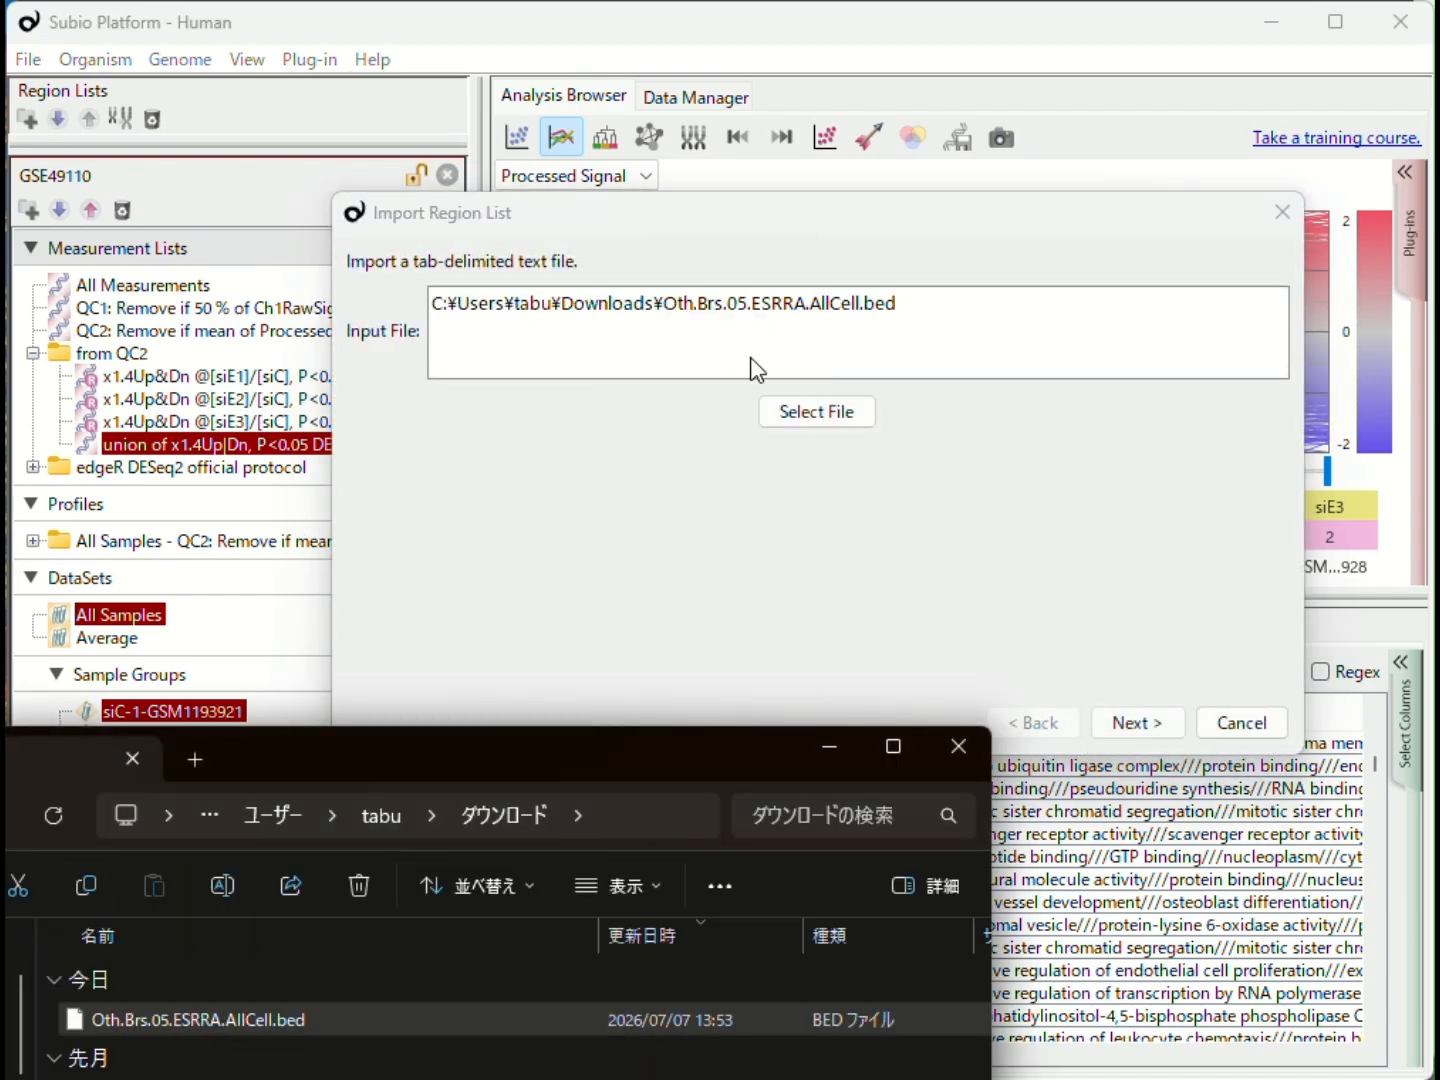
pyautogui.click(758, 481)
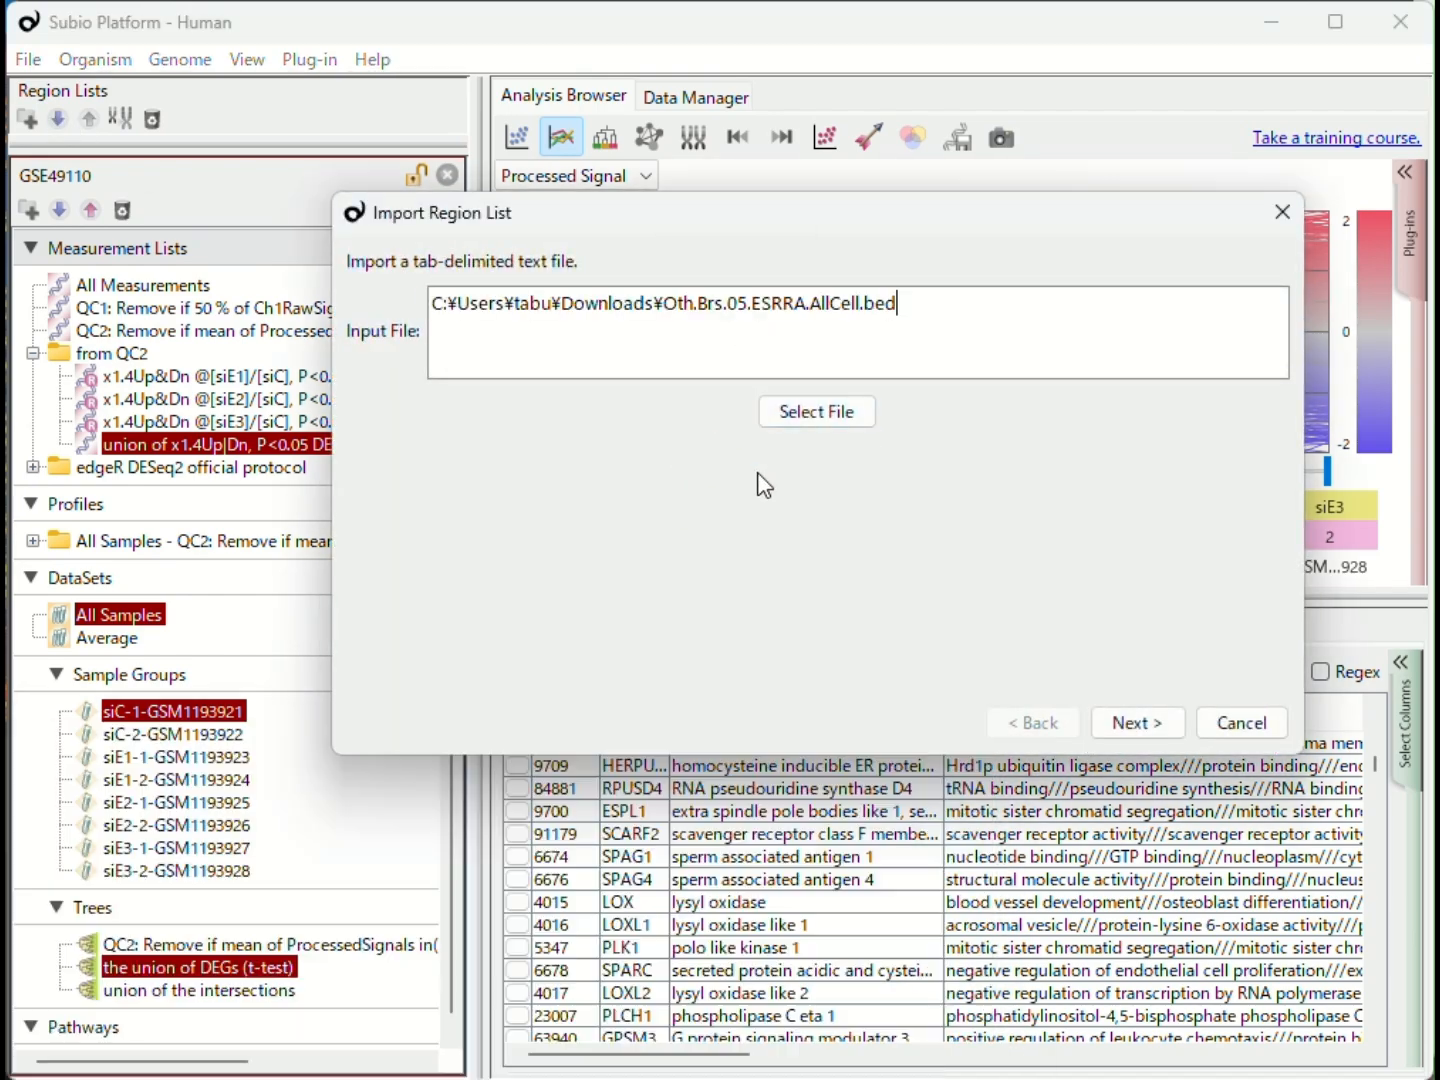
pyautogui.click(1130, 724)
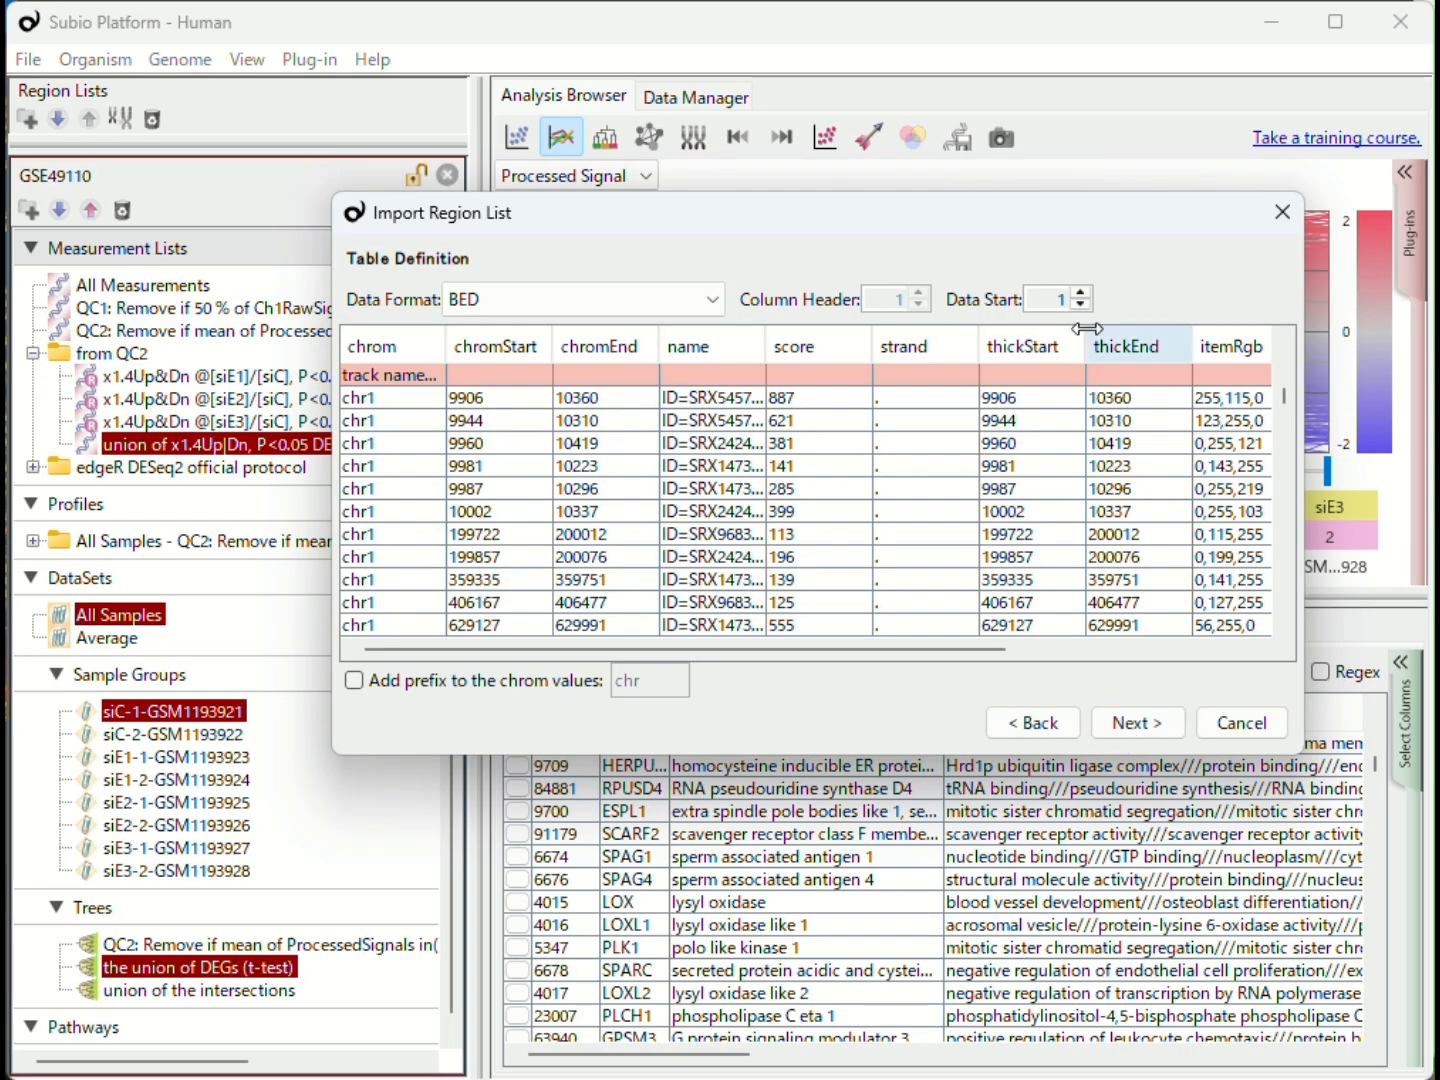
# - Set the data start row to 2 and save the imported region list as Oth.Brs.05.ESRRA.AllCell
pyautogui.click(1080, 292)
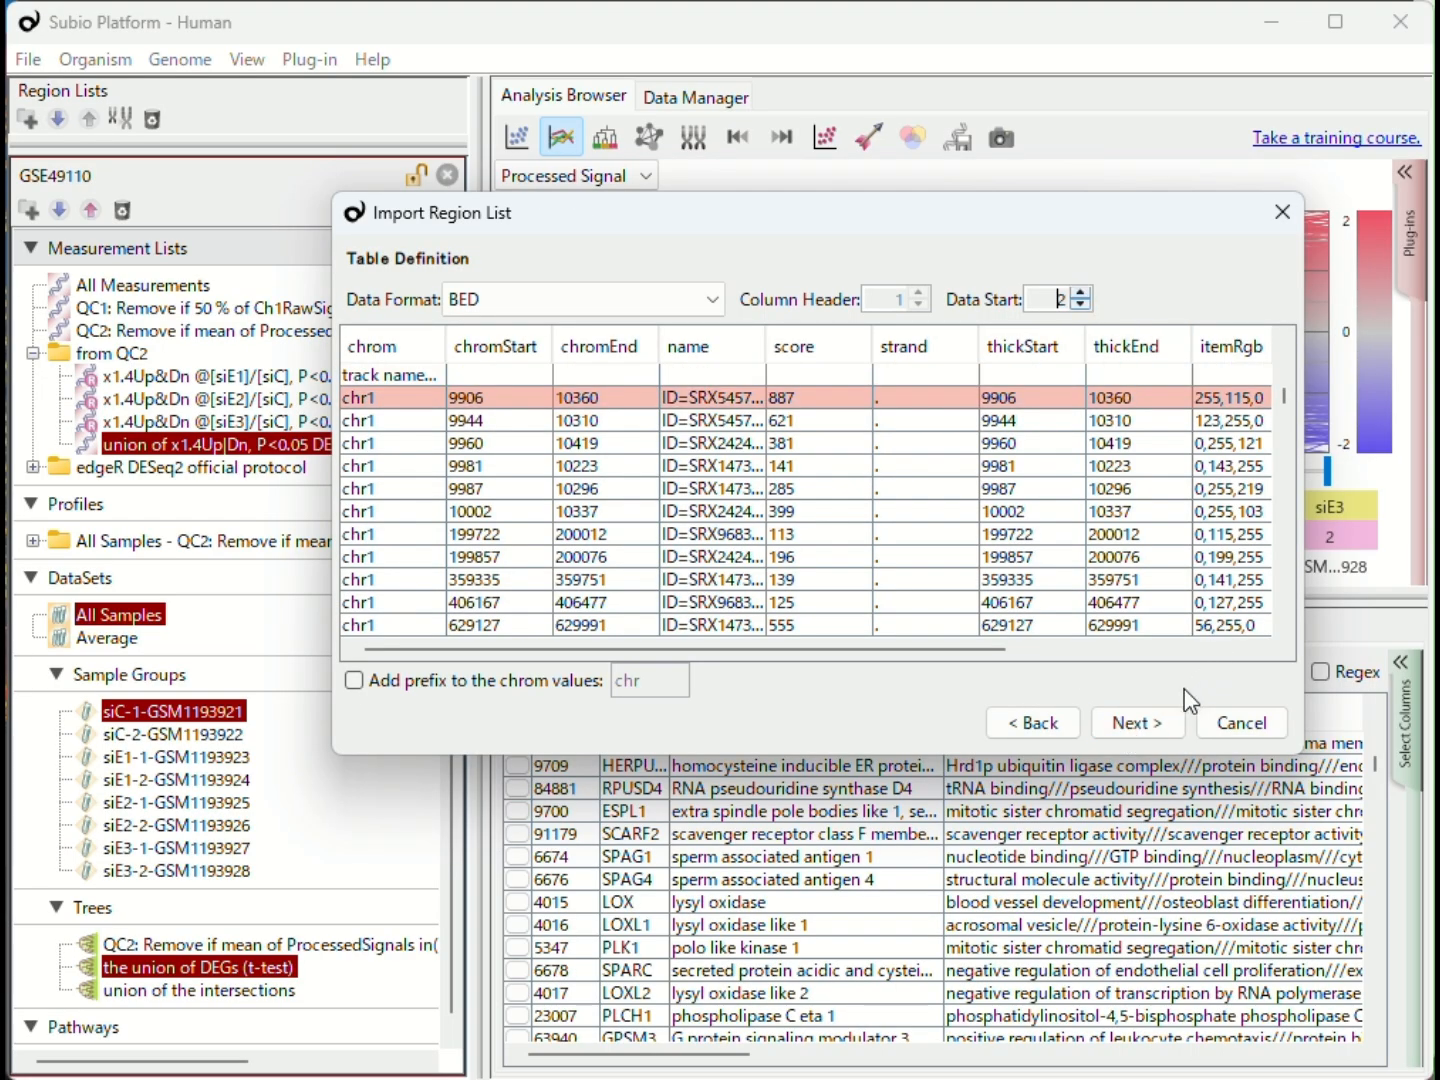
pyautogui.click(1138, 724)
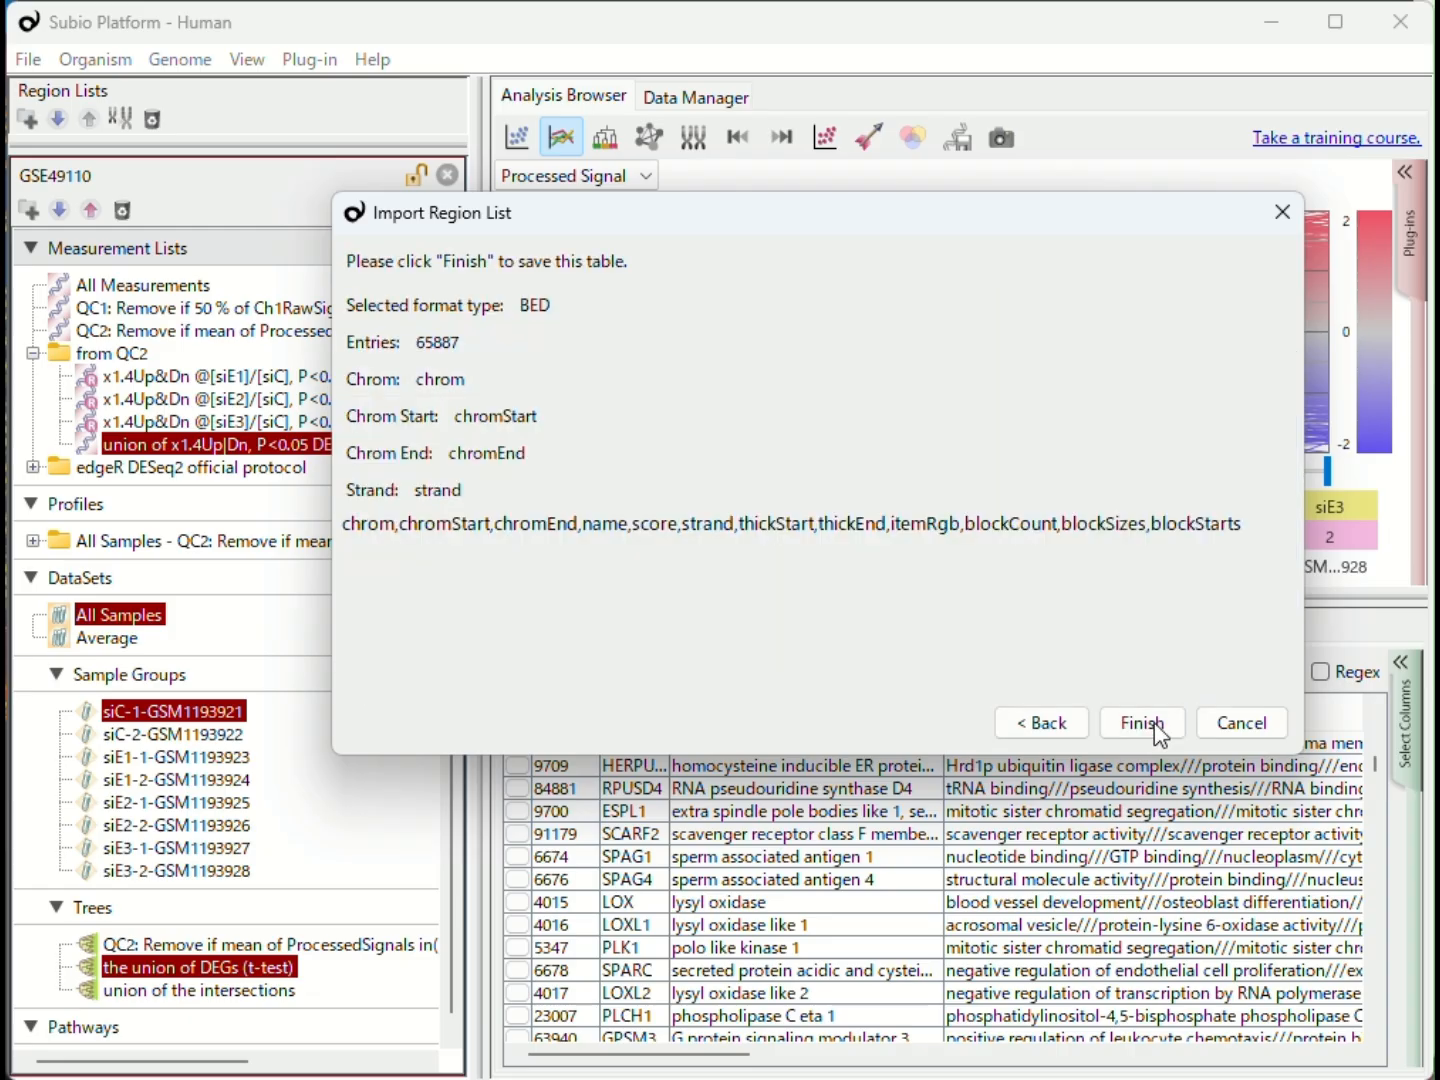
pyautogui.click(1150, 727)
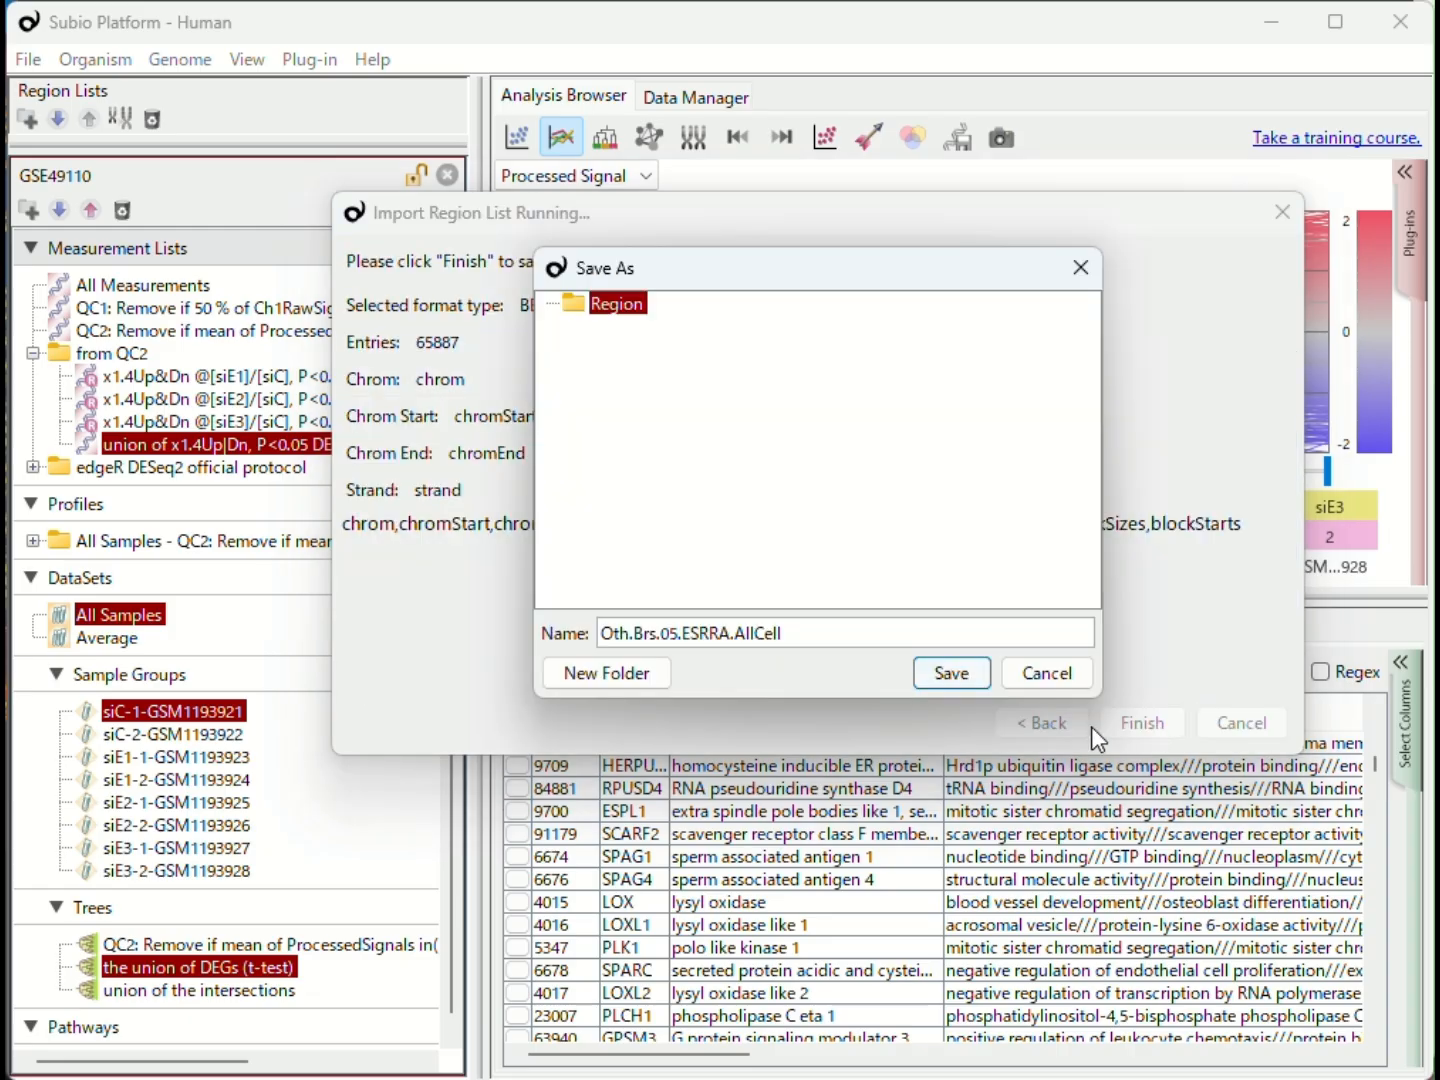
pyautogui.click(969, 677)
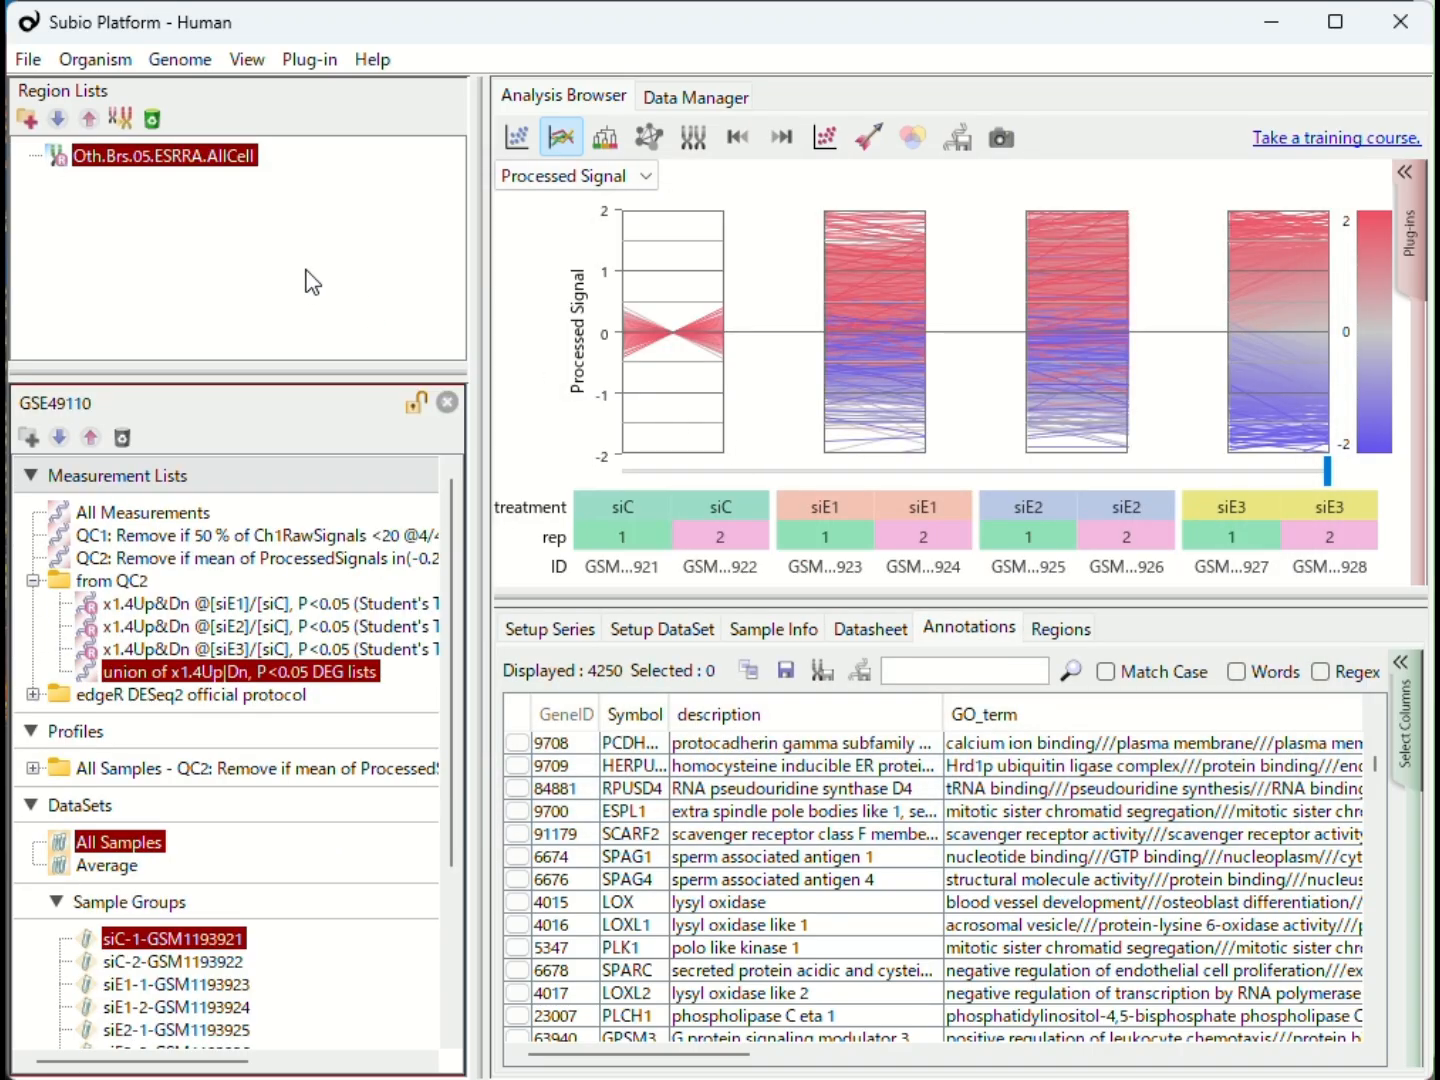
# - Display the imported list's regions and widen the name column to read the cell line of each entry
pyautogui.click(172, 157)
pyautogui.click(1057, 630)
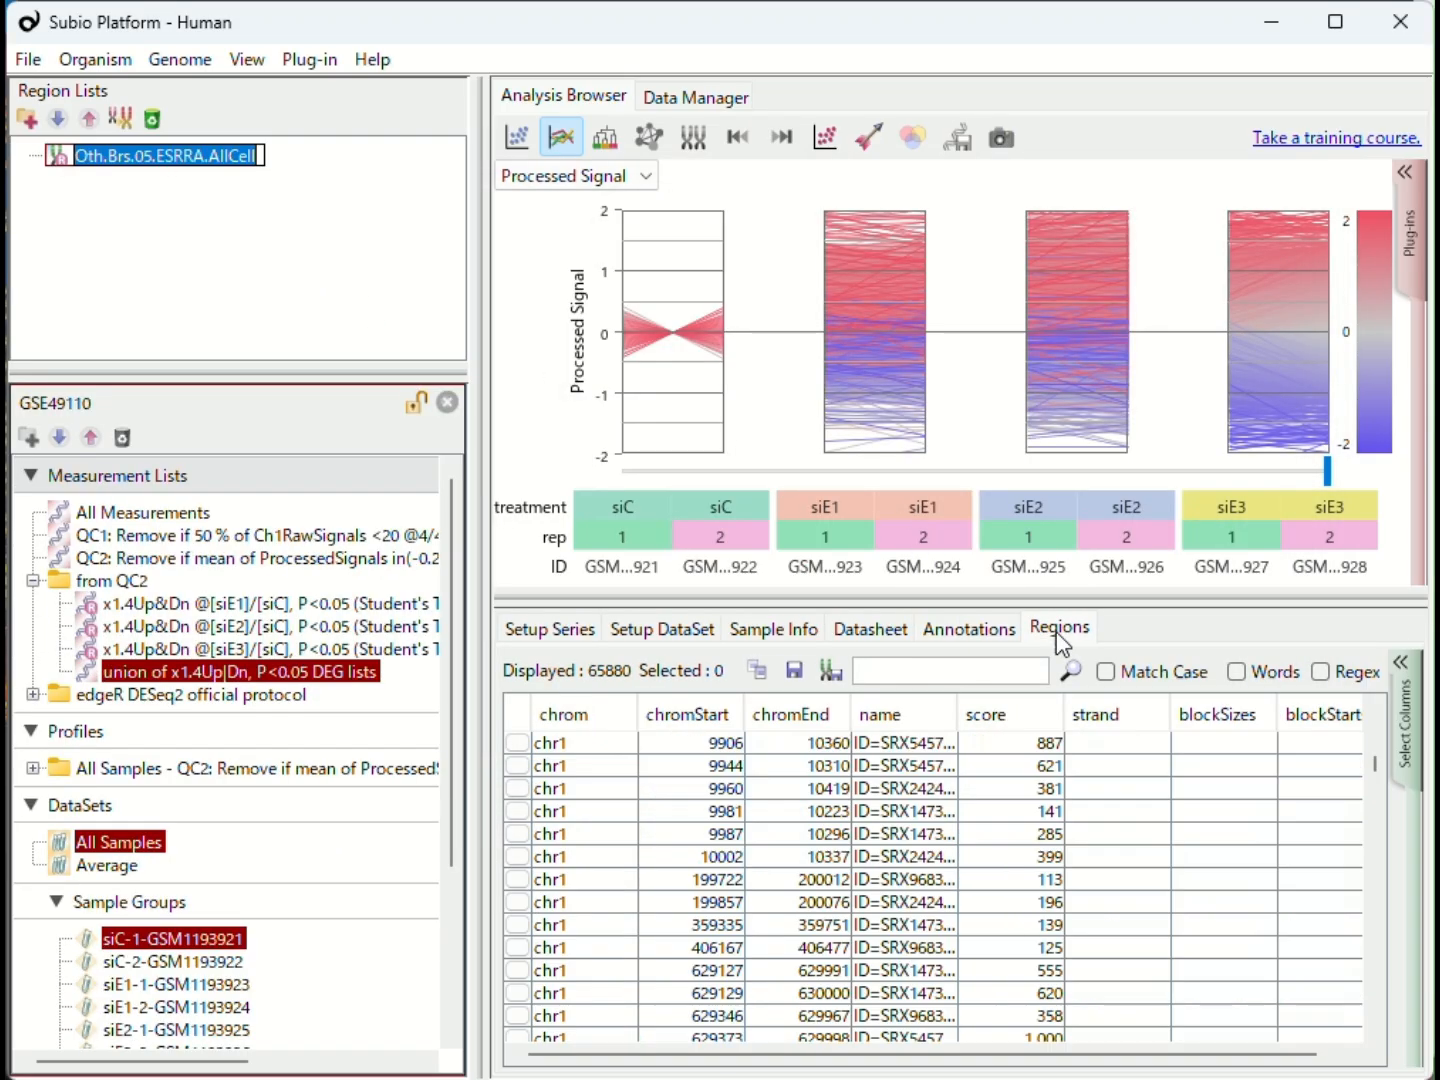
pyautogui.moveTo(958, 719); pyautogui.dragTo(1310, 721)
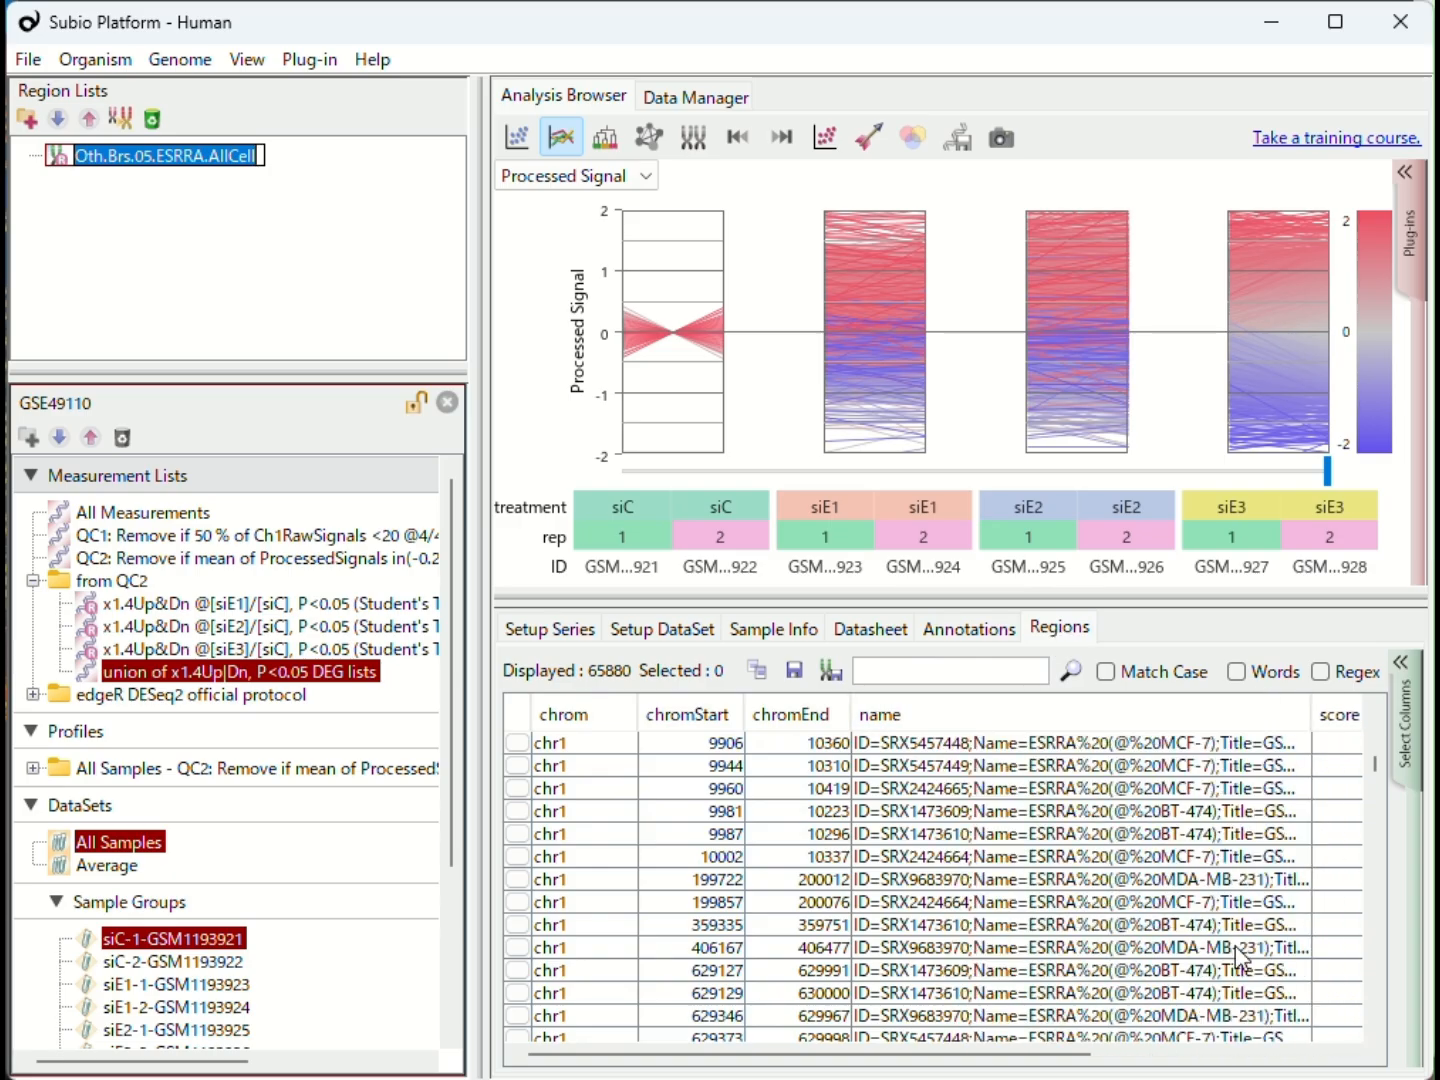
pyautogui.scroll(-5, 1250, 976)
pyautogui.click(967, 672)
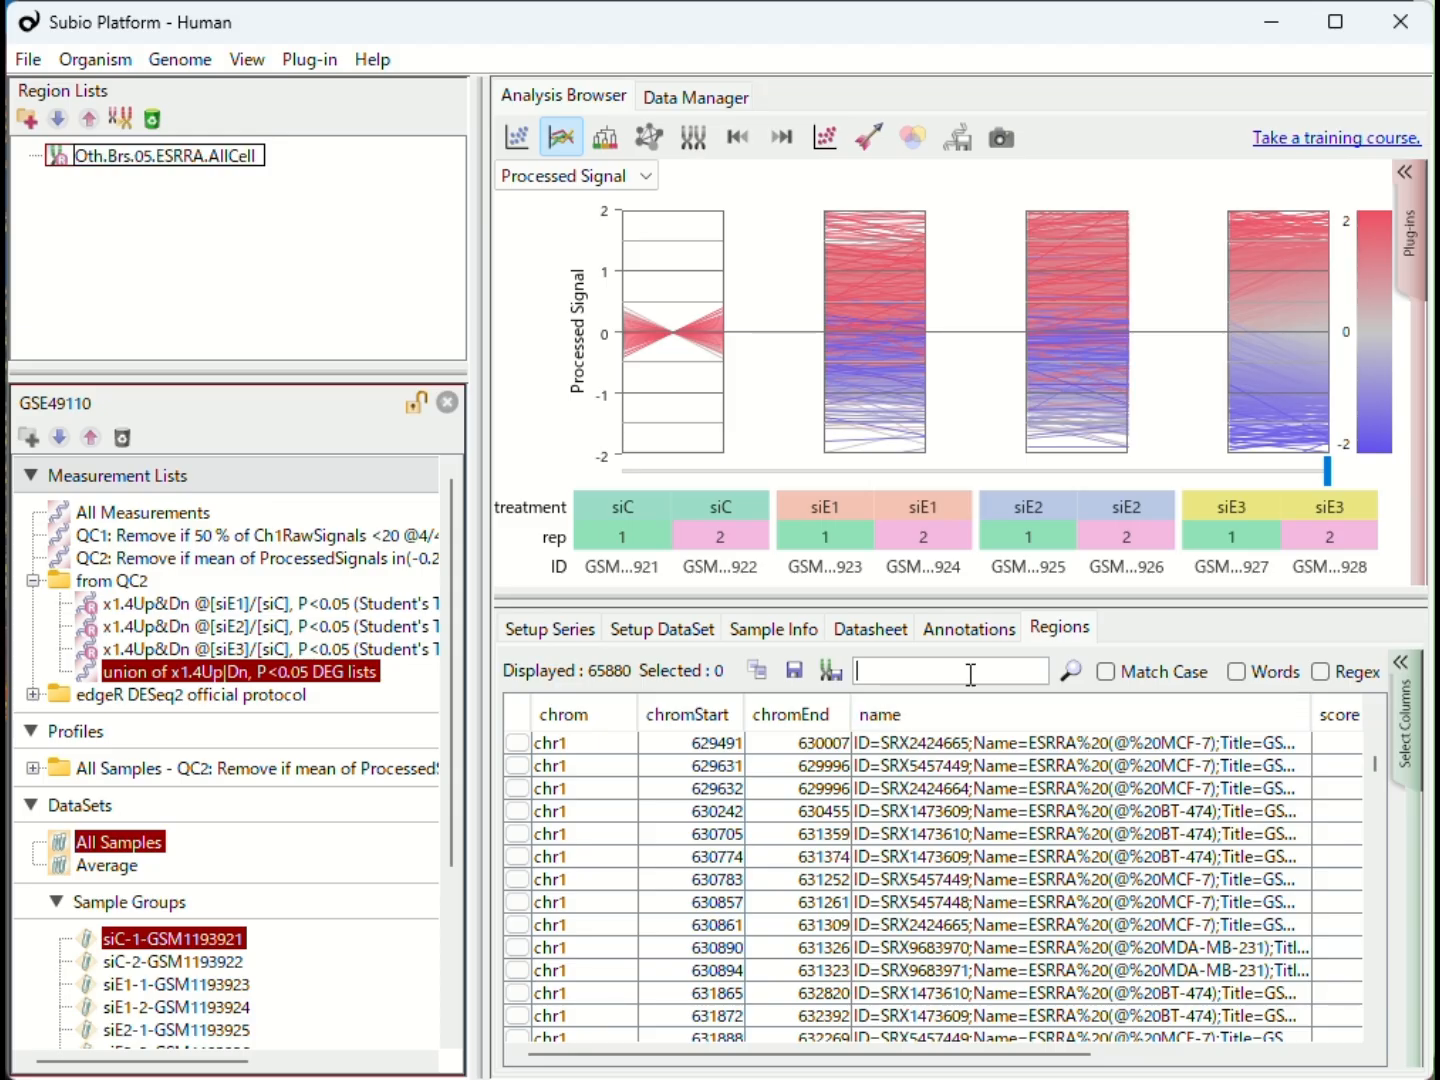
pyautogui.write('MDA-MB-231')
pyautogui.press('Return')
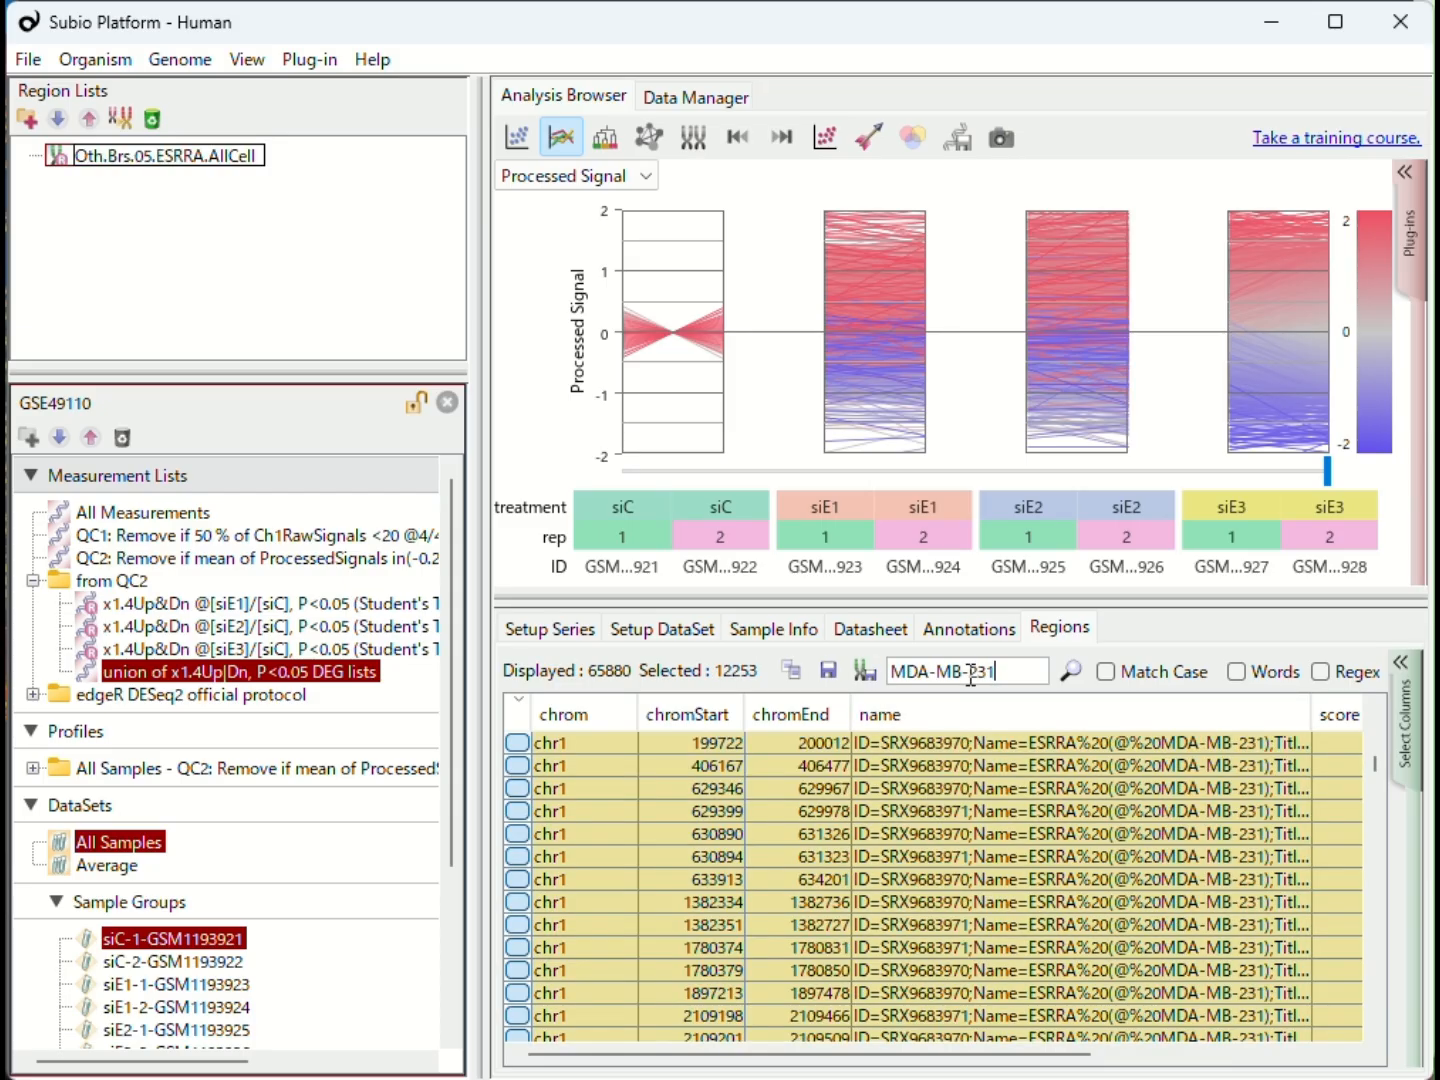
pyautogui.click(864, 670)
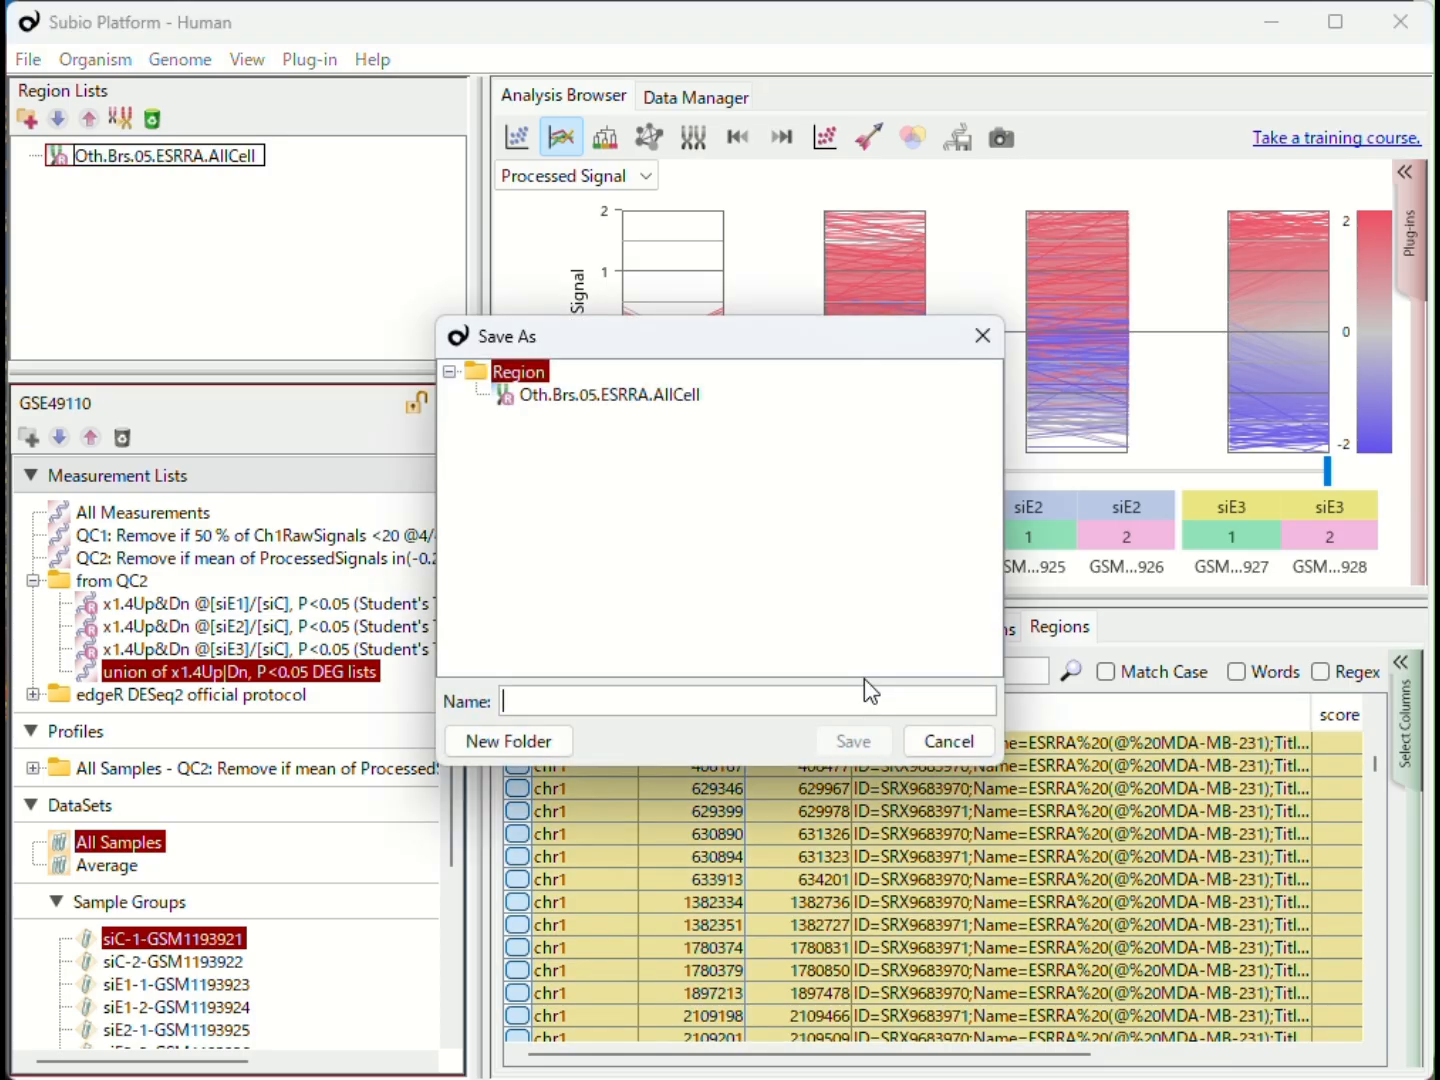
pyautogui.click(668, 397)
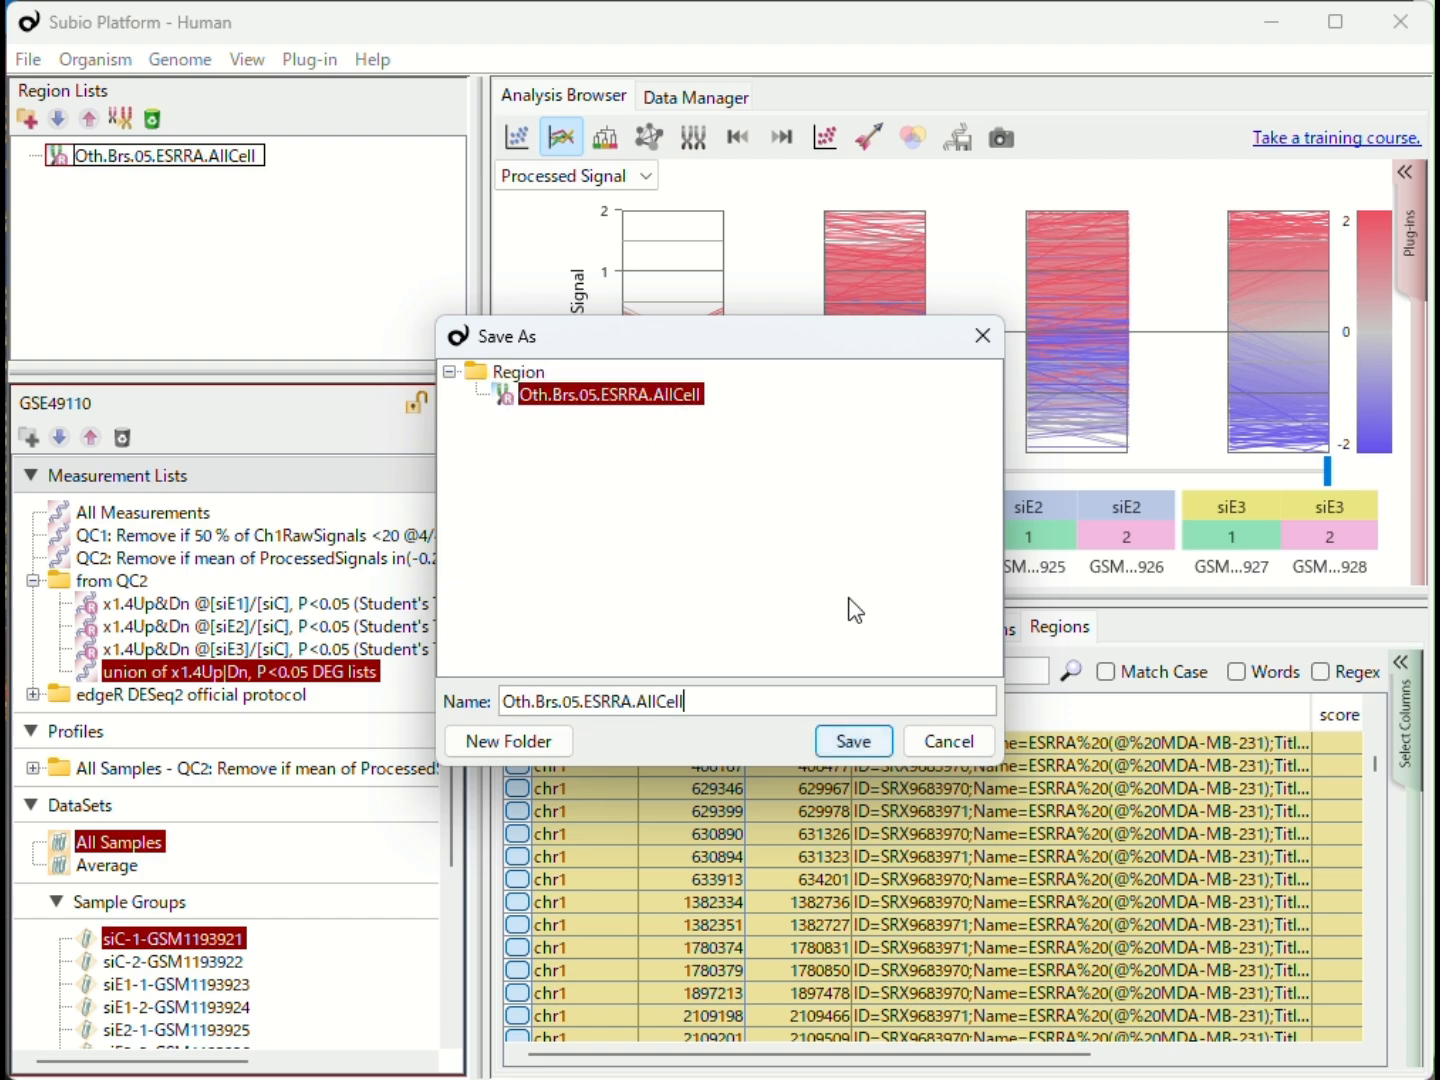
pyautogui.write('@MDA-MB-231')
pyautogui.press('Return')
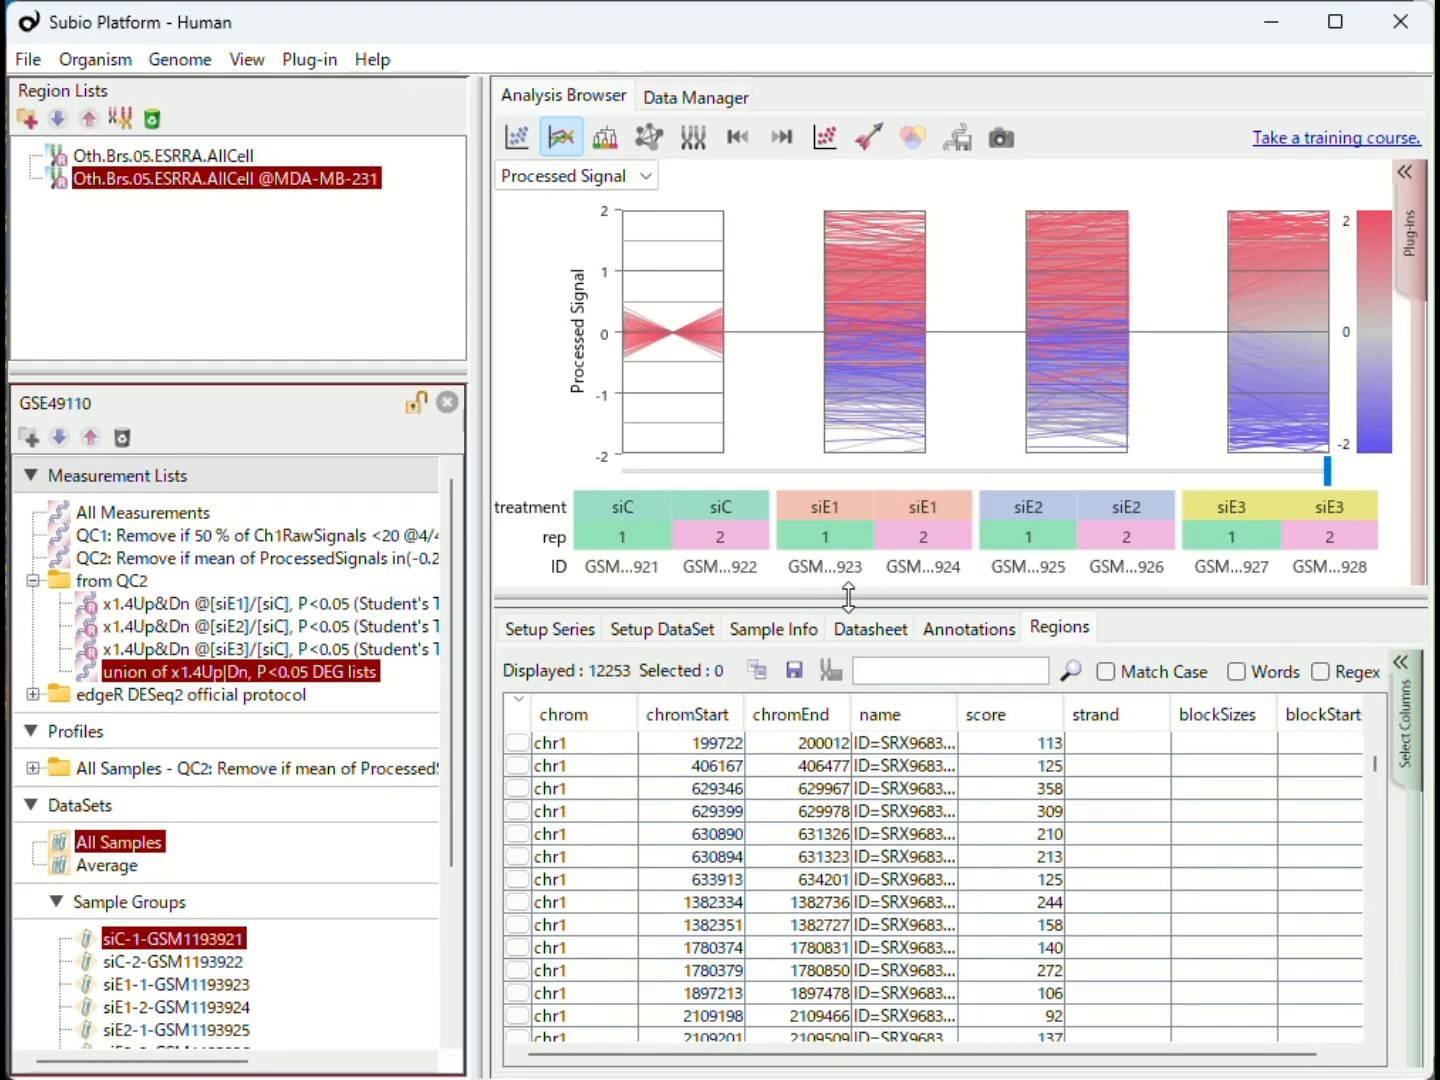
# - Display the RefSeq (hg38) genome and add both ESRRA region lists as tracks beneath the gene track
pyautogui.click(180, 58)
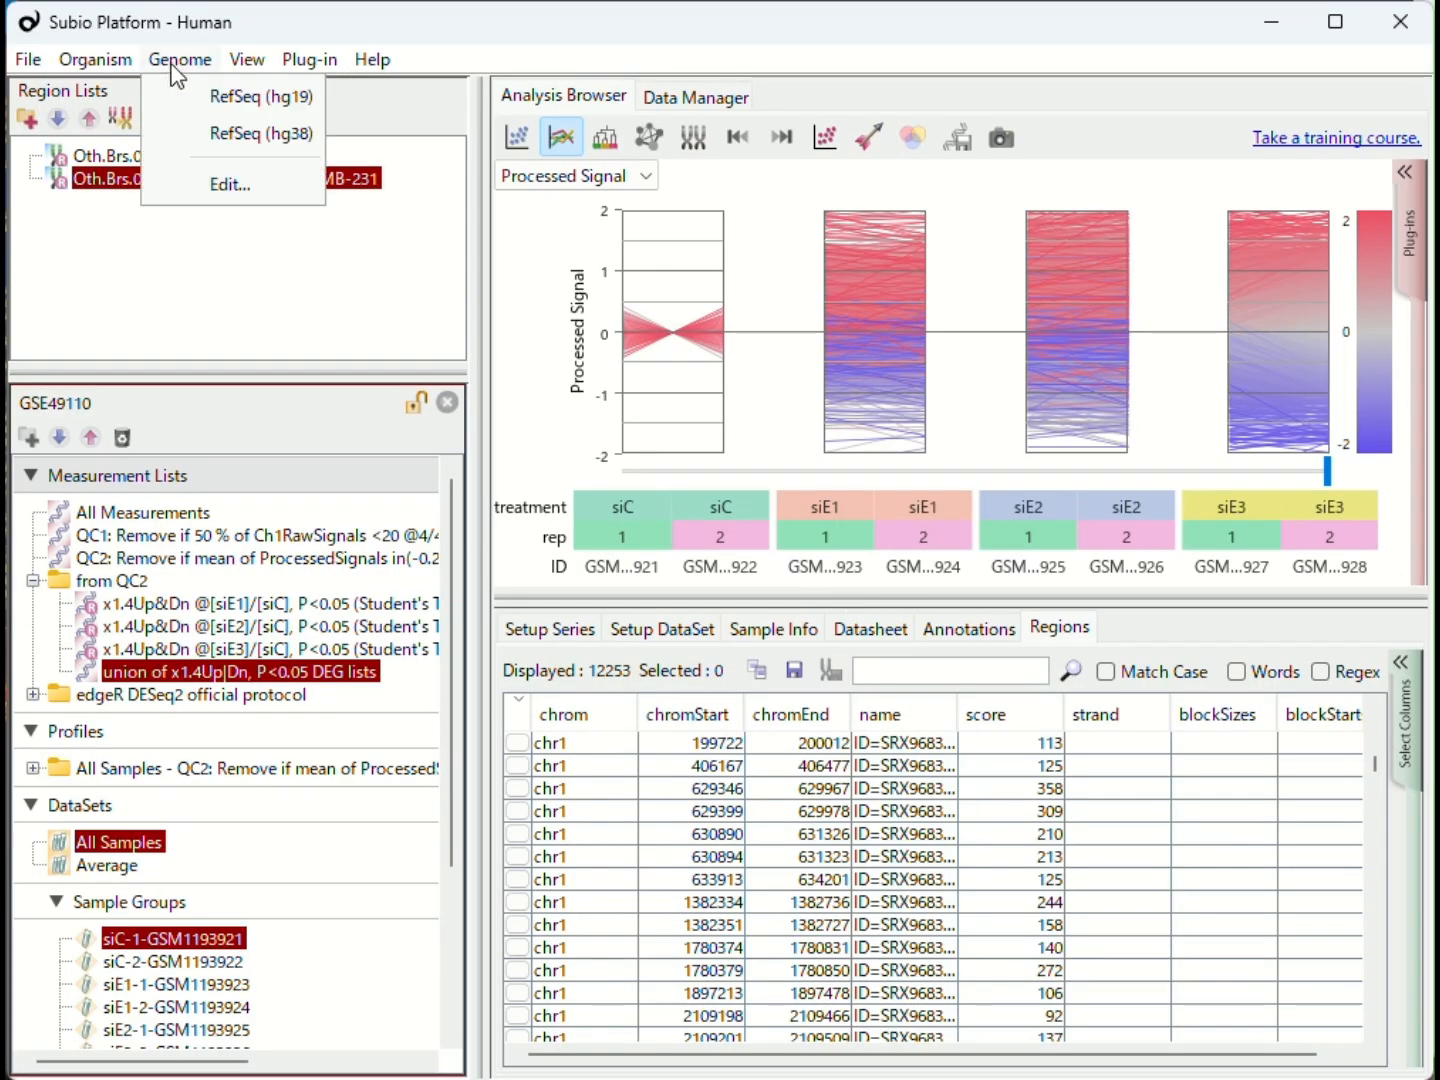
pyautogui.click(263, 133)
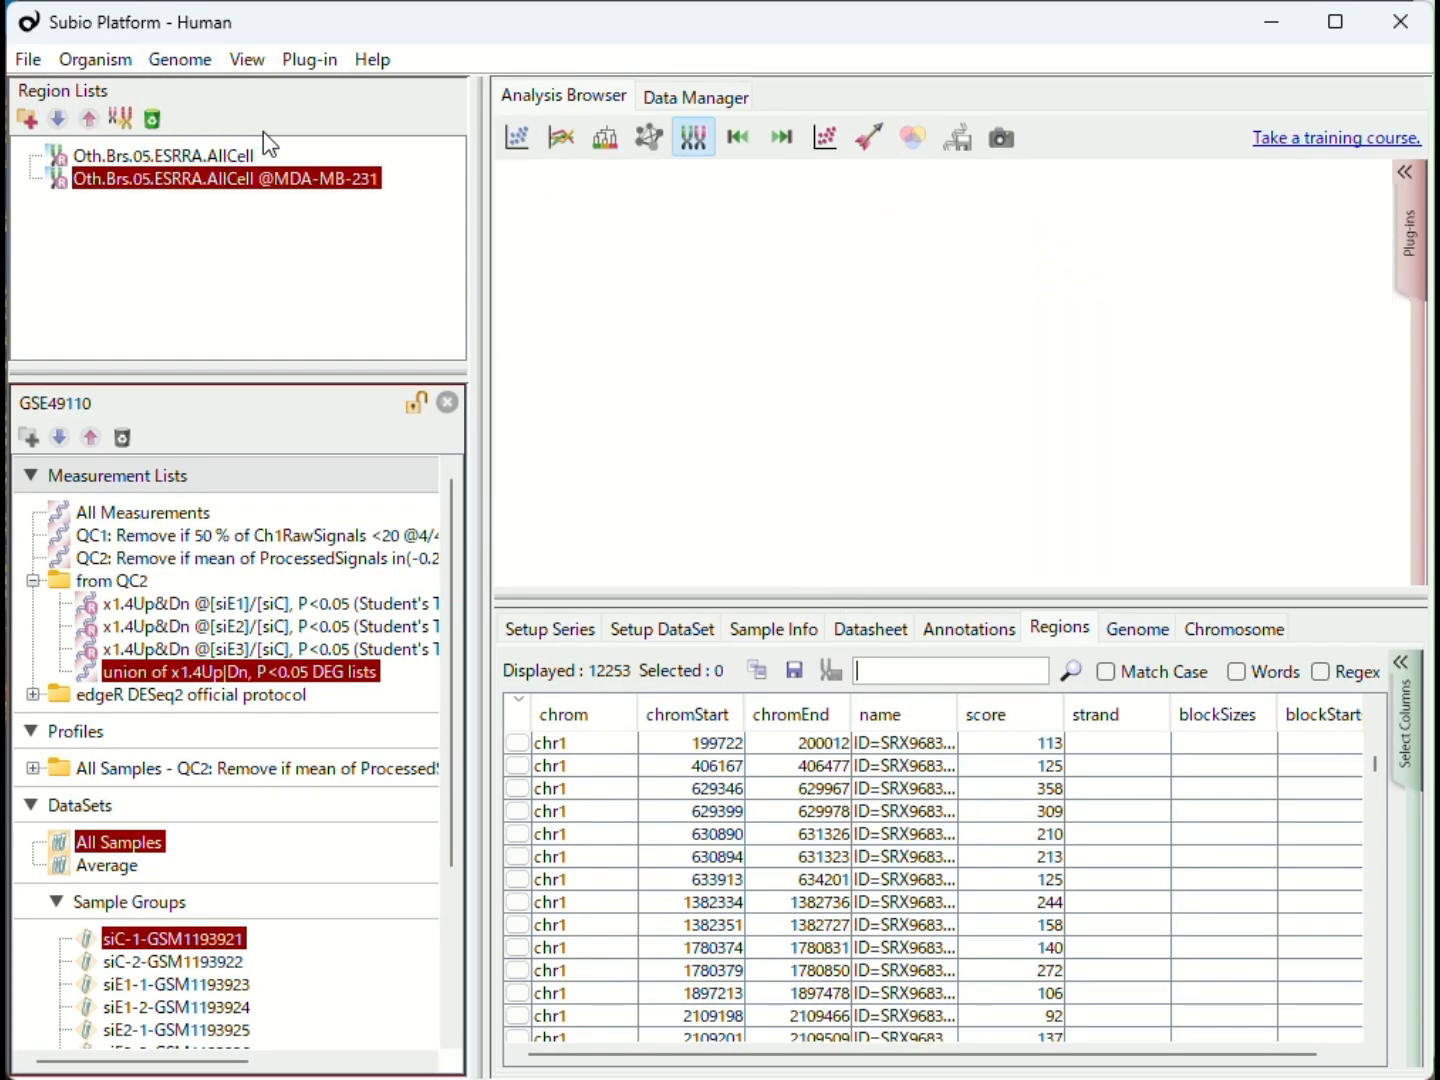
pyautogui.click(207, 157)
pyautogui.moveTo(207, 166); pyautogui.dragTo(628, 243)
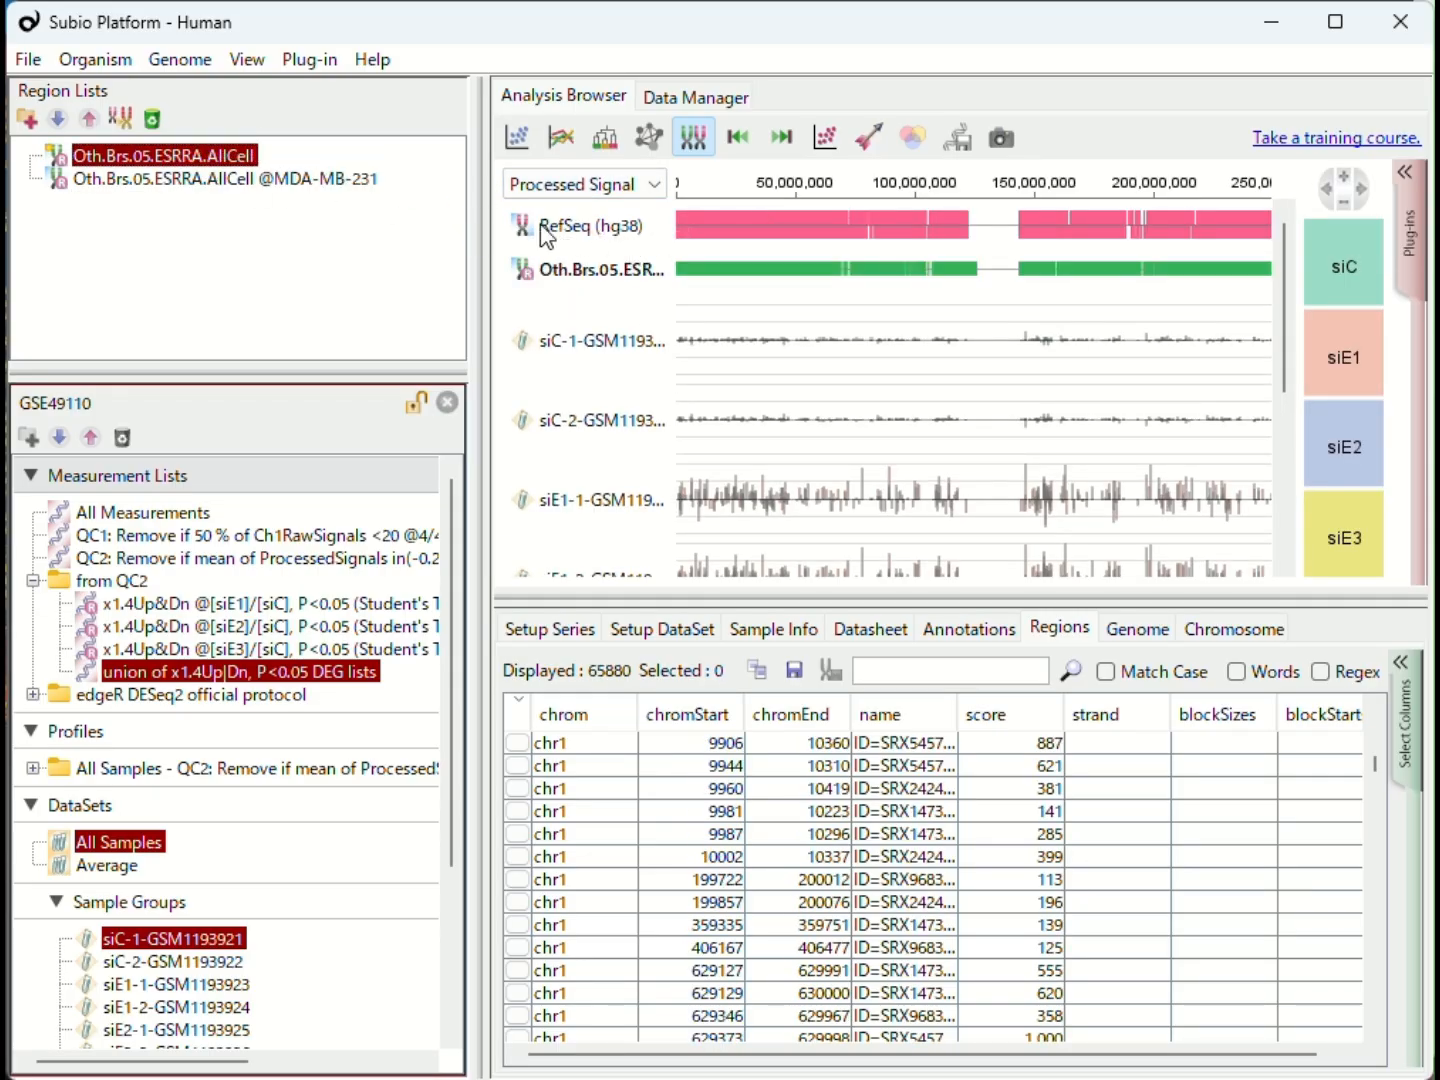
pyautogui.click(238, 181)
pyautogui.moveTo(229, 193); pyautogui.dragTo(612, 325)
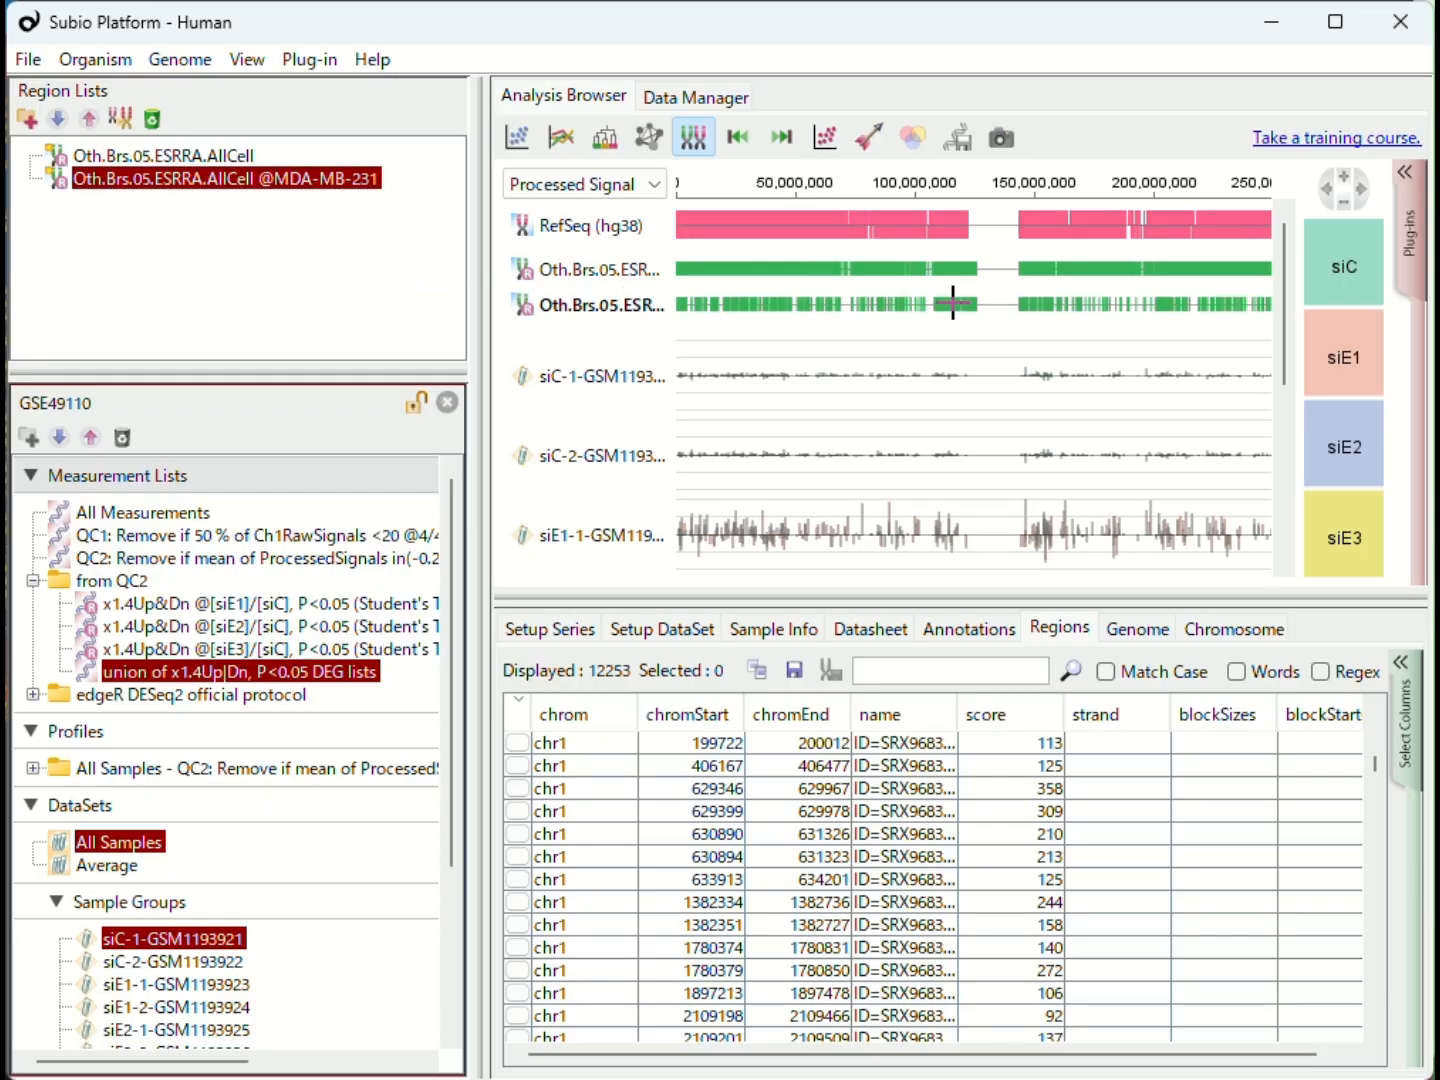
pyautogui.scroll(5, 953, 303)
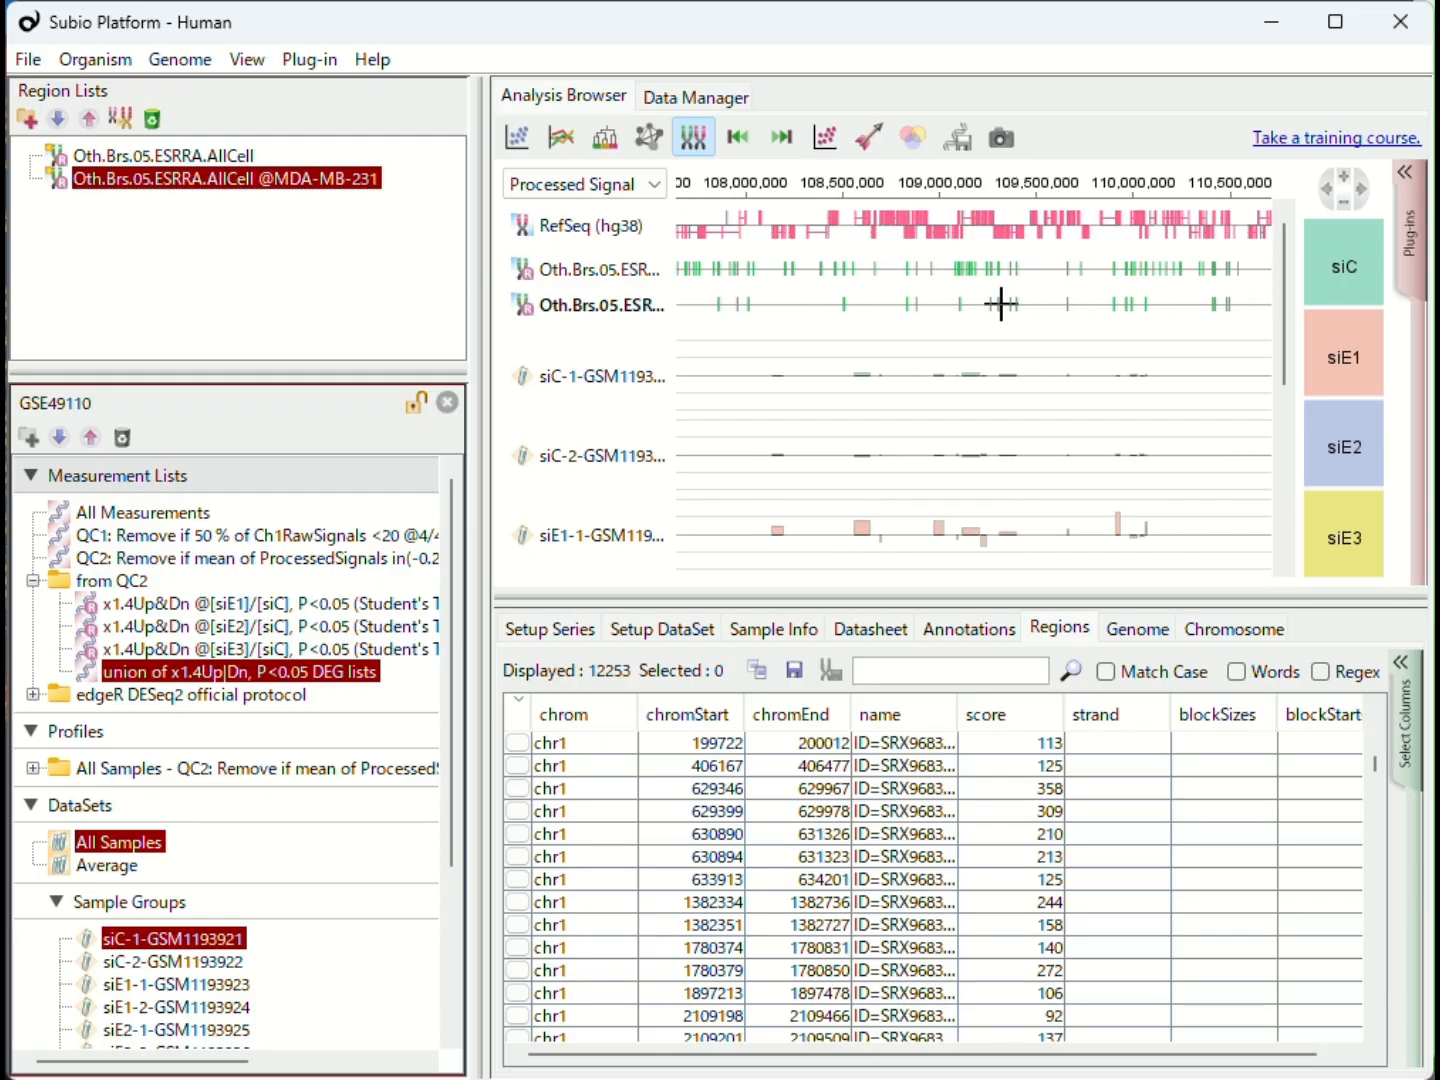
pyautogui.scroll(2, 959, 296)
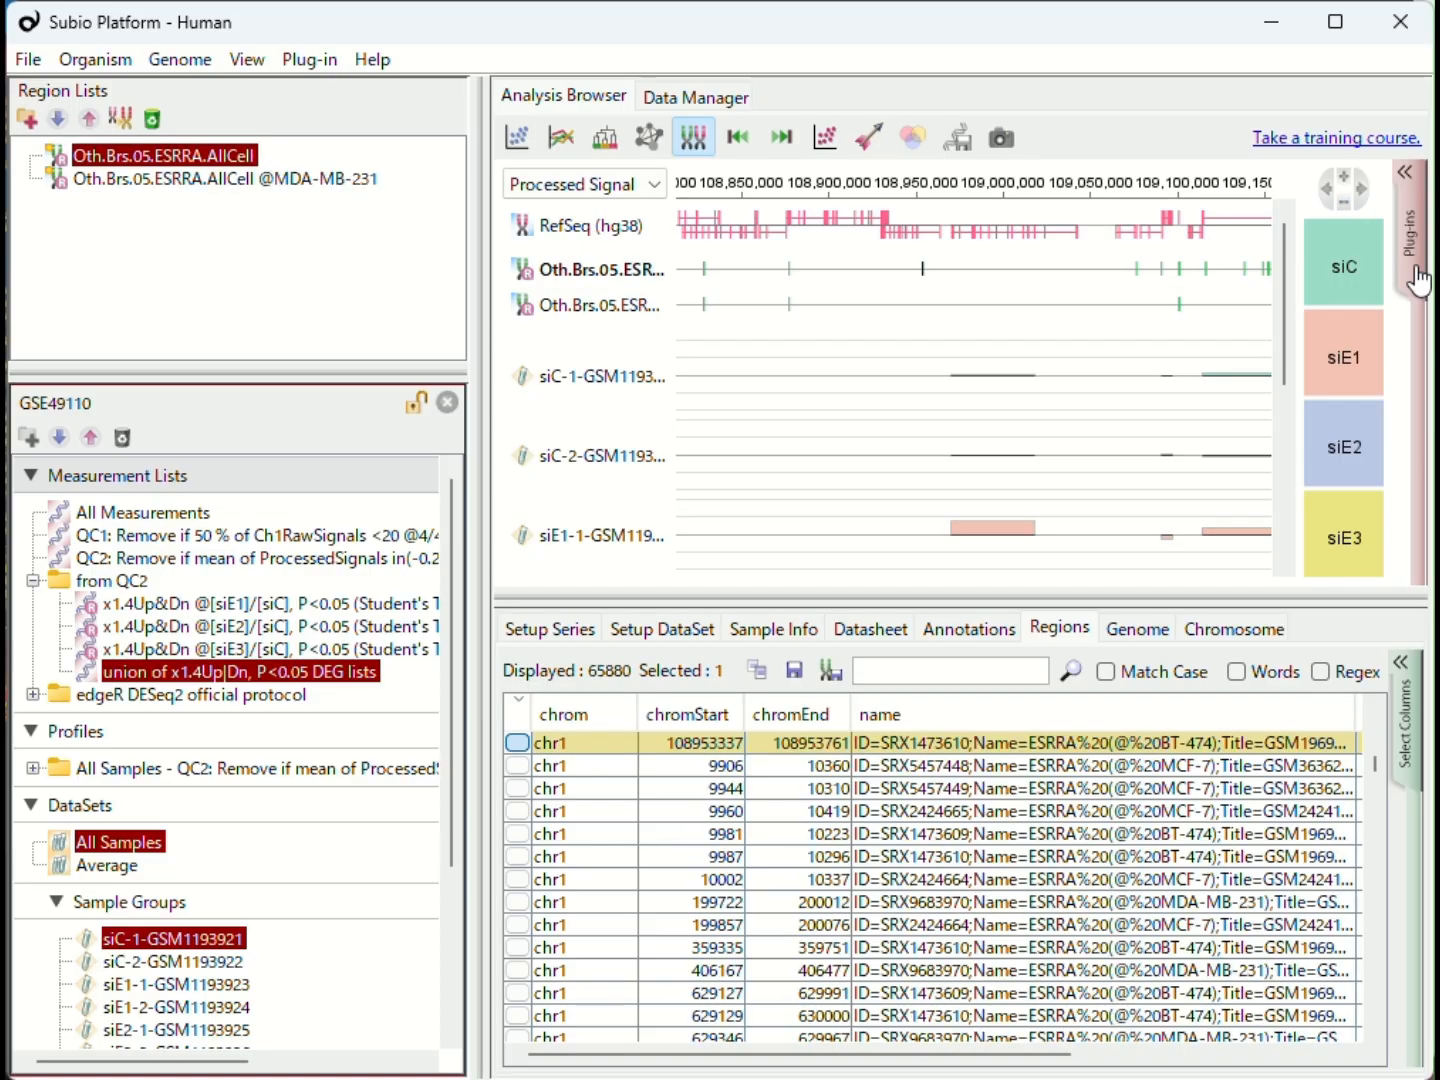
pyautogui.click(1416, 268)
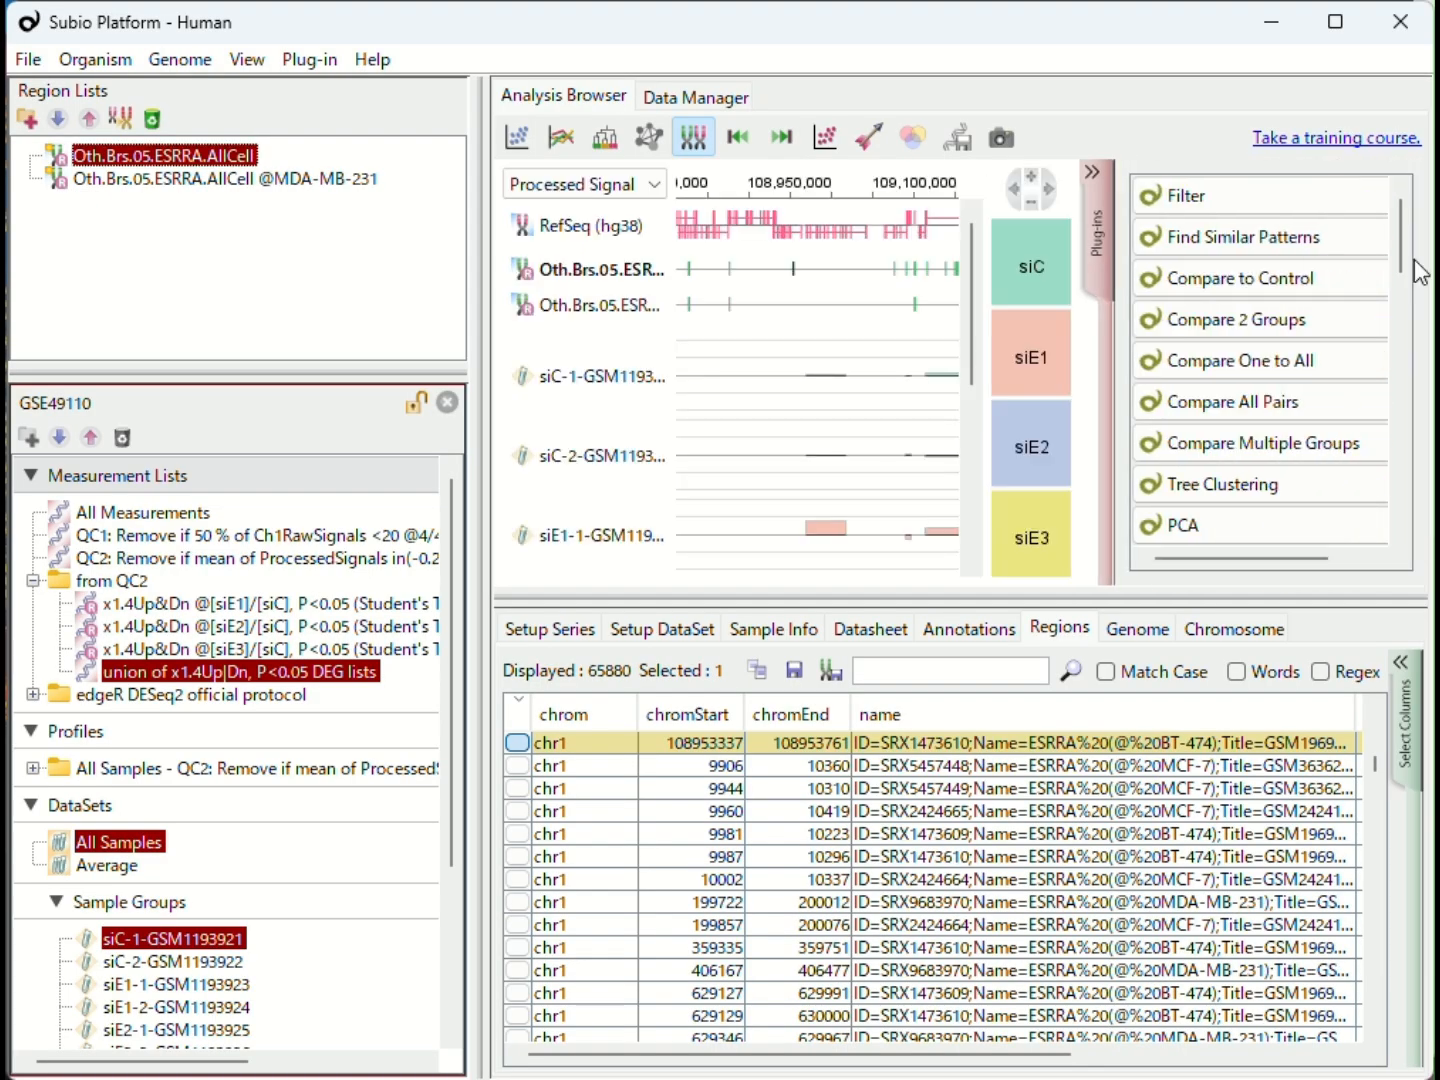
pyautogui.scroll(-3, 1400, 290)
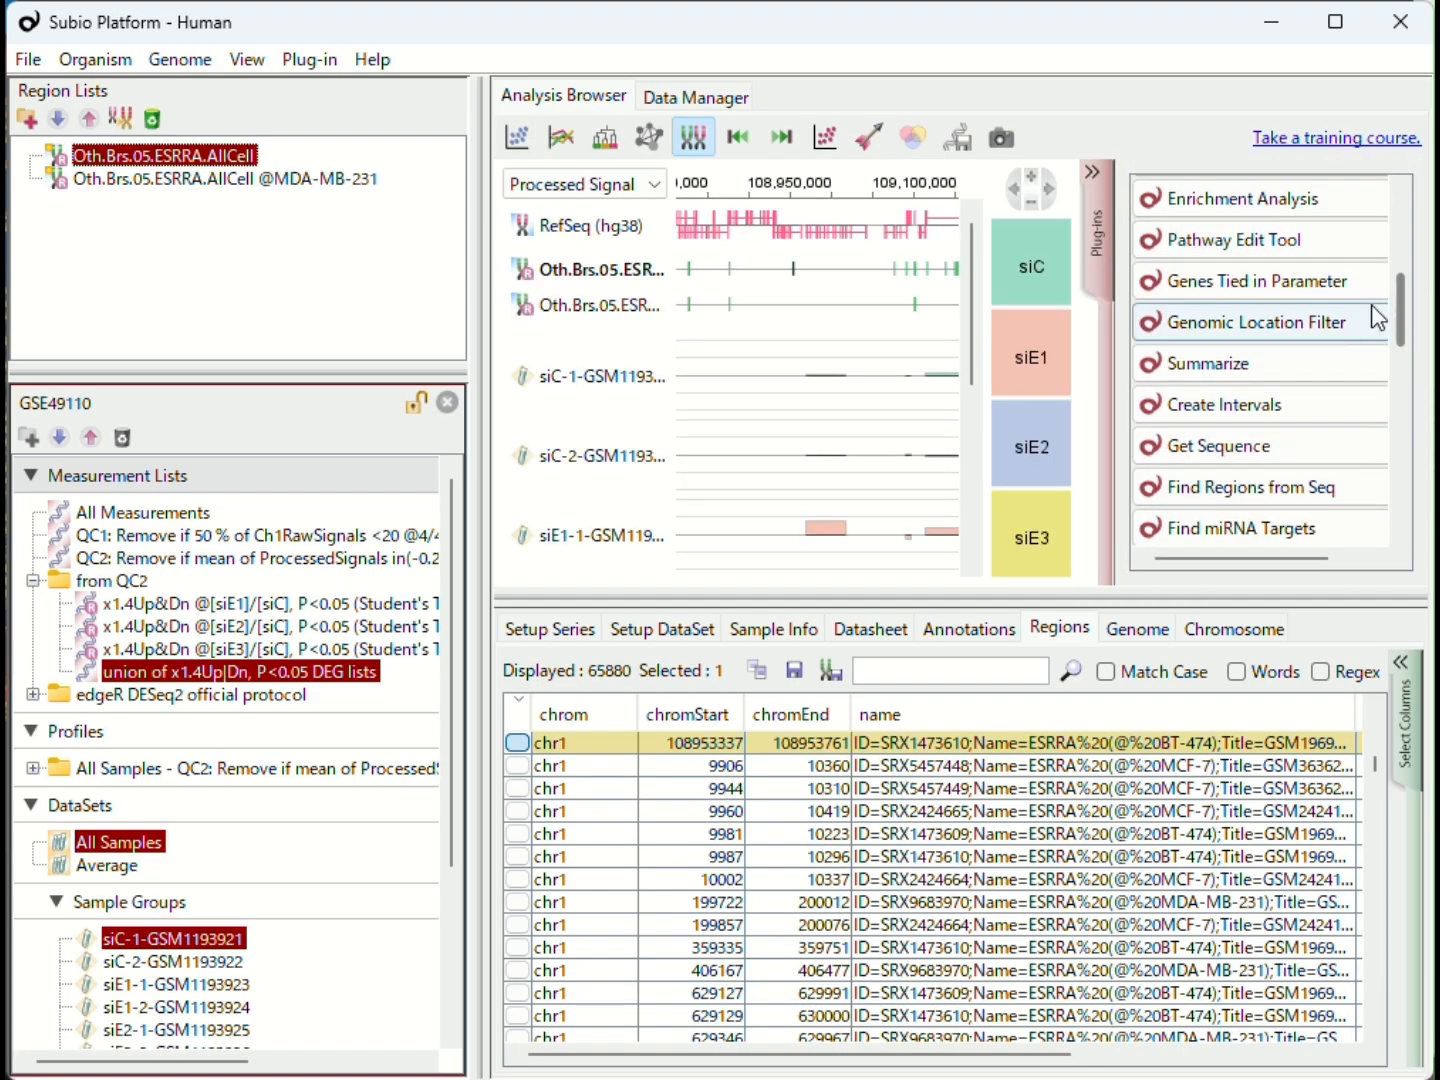
pyautogui.click(1269, 320)
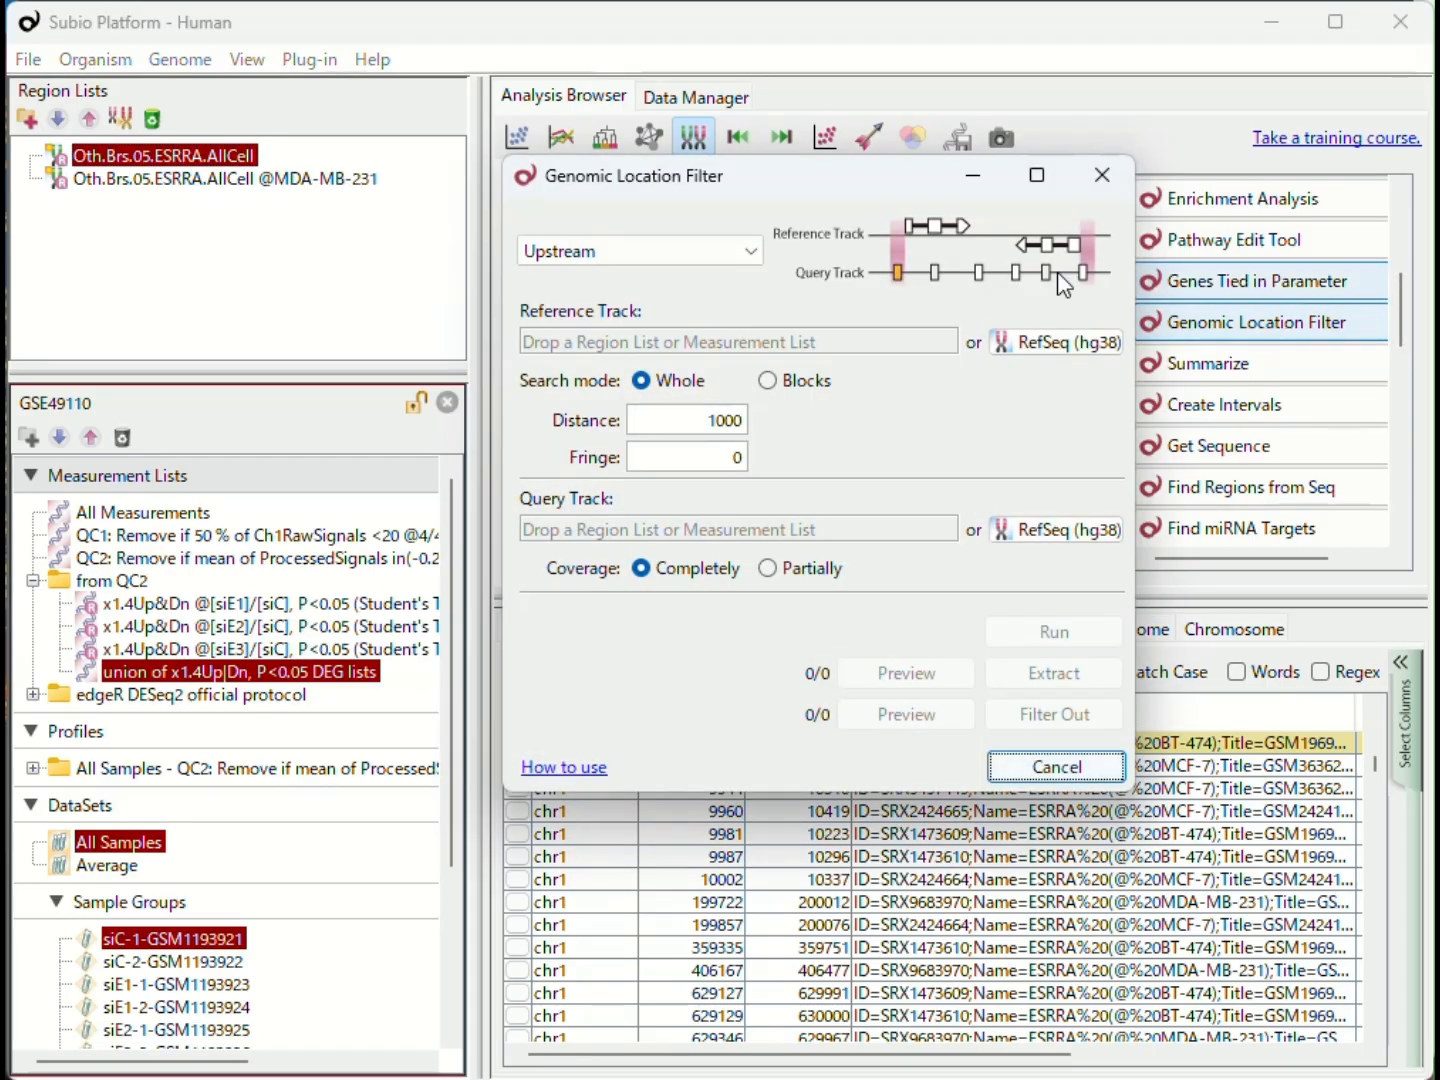
pyautogui.moveTo(828, 190); pyautogui.dragTo(1053, 232)
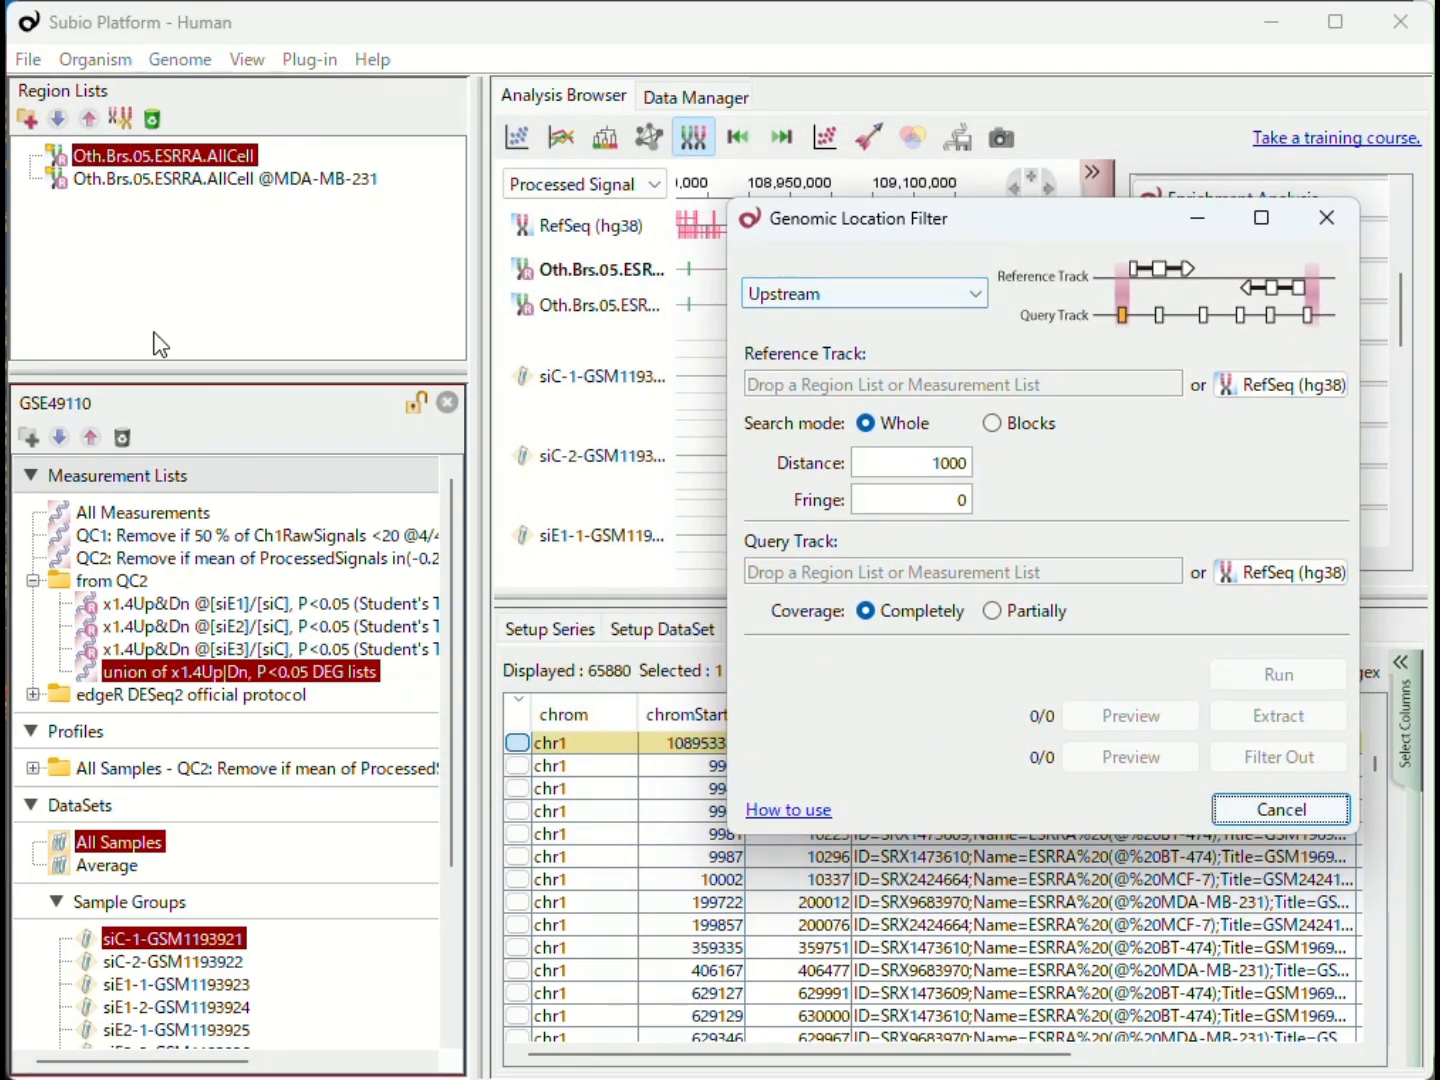
pyautogui.moveTo(178, 180); pyautogui.dragTo(959, 398)
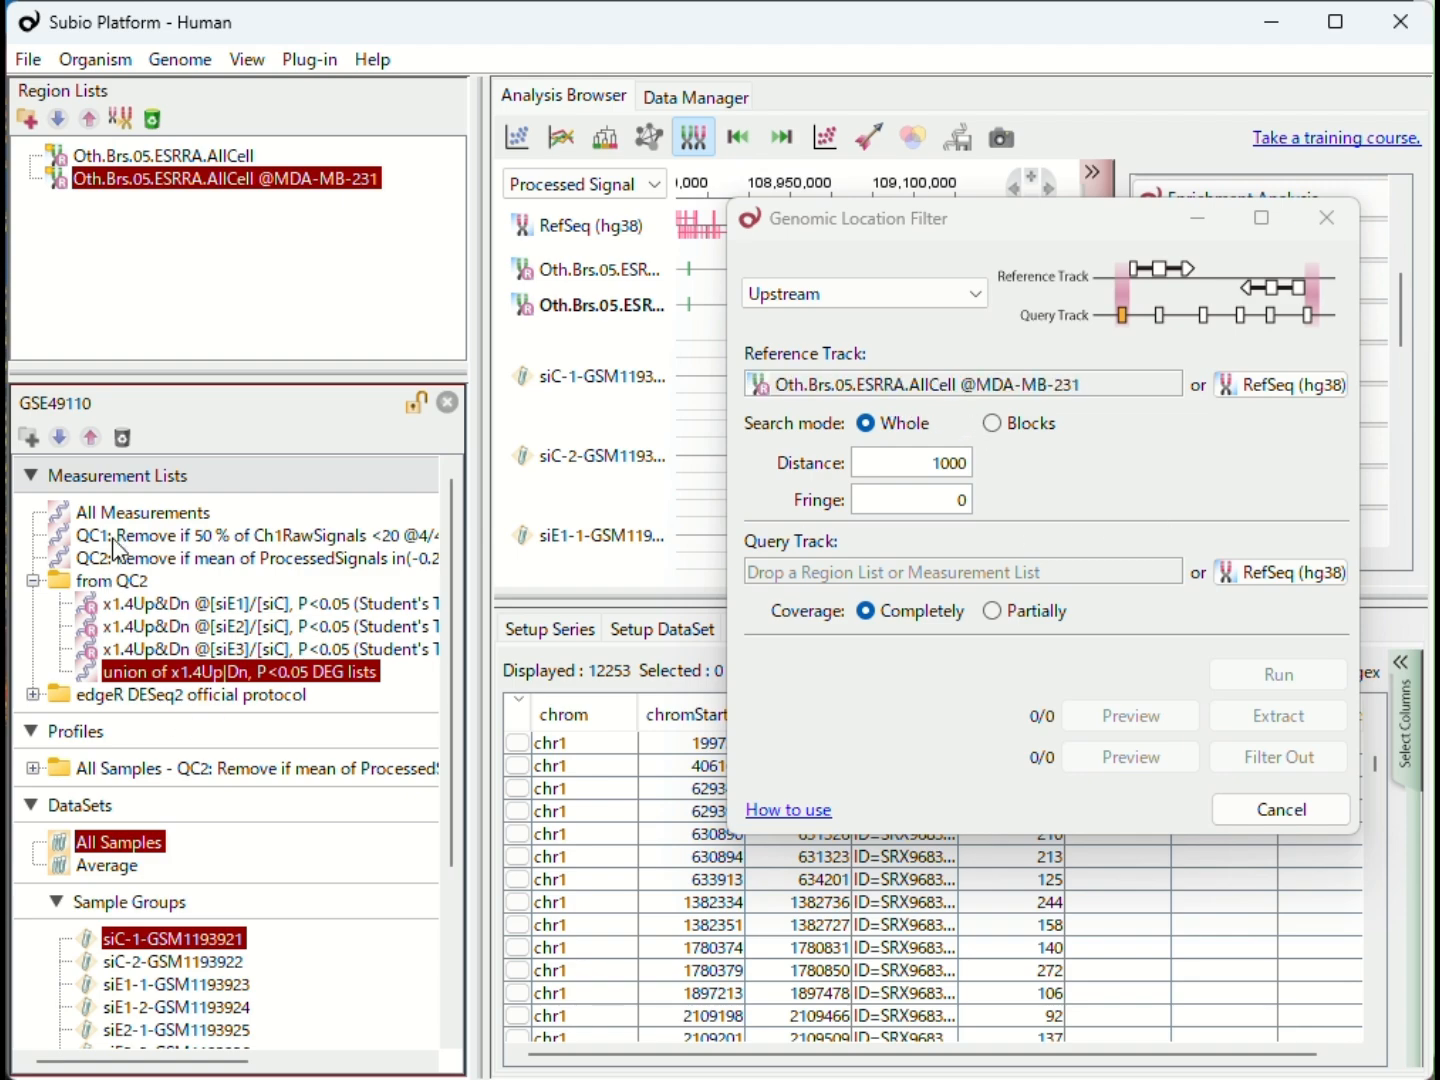
pyautogui.moveTo(139, 512); pyautogui.dragTo(1021, 578)
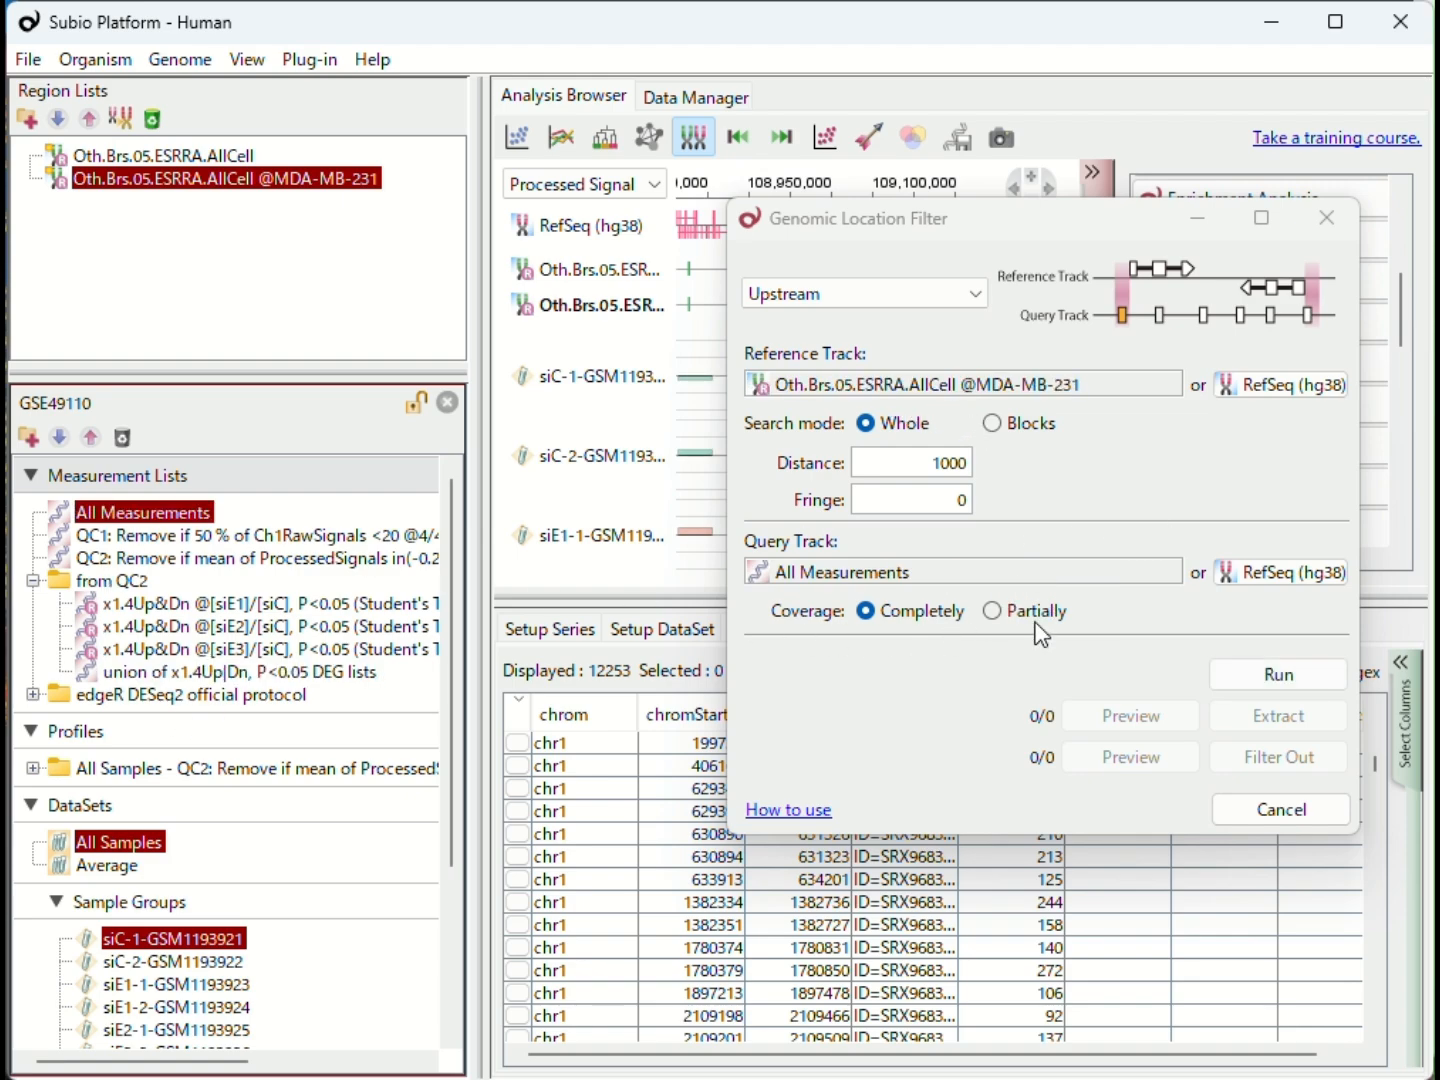
# - Set the filter to Upstream of Query Track with a distance of 500 and a fringe of 500
pyautogui.click(969, 295)
pyautogui.click(884, 346)
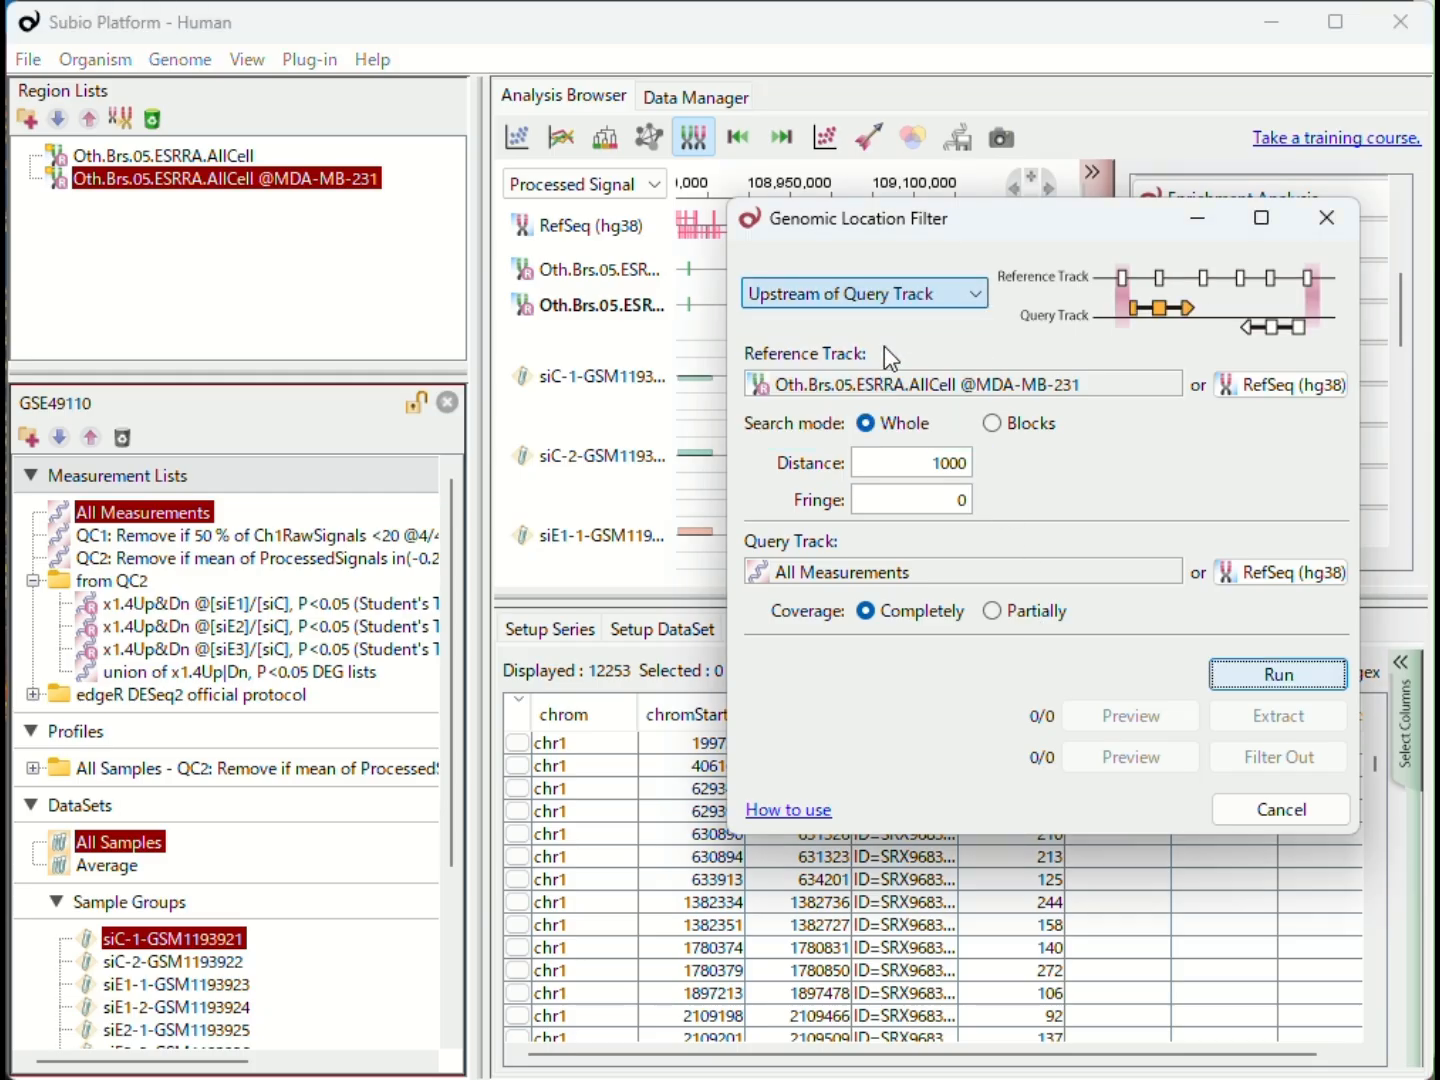
pyautogui.moveTo(925, 465); pyautogui.dragTo(994, 471)
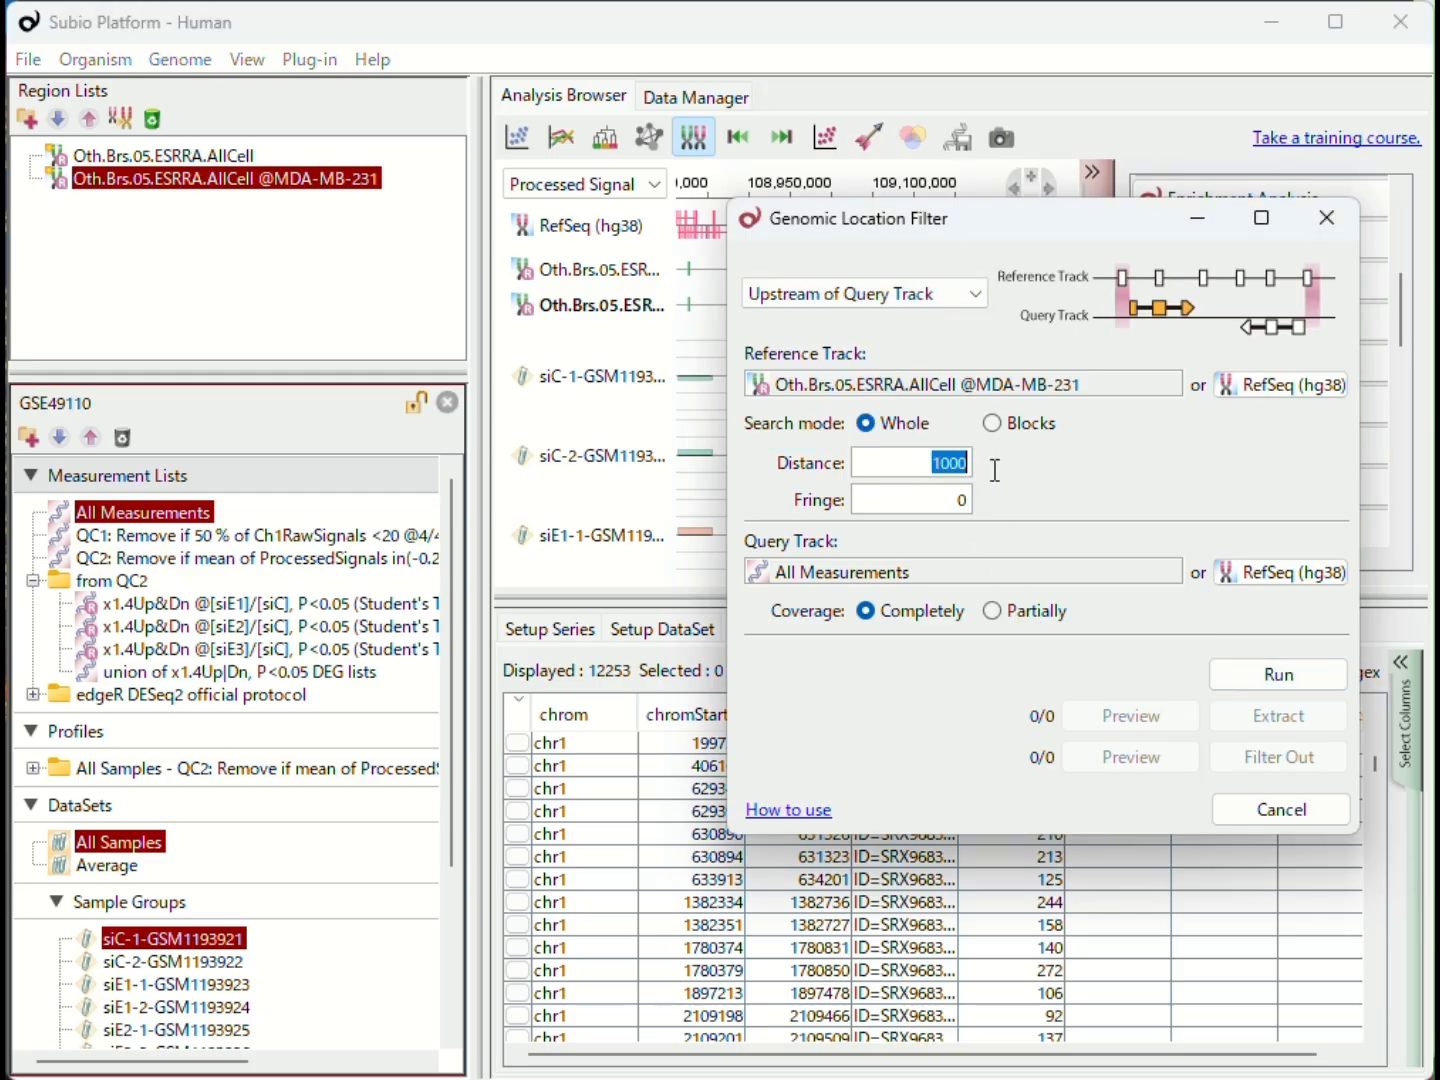
pyautogui.write('50')
pyautogui.write('500')
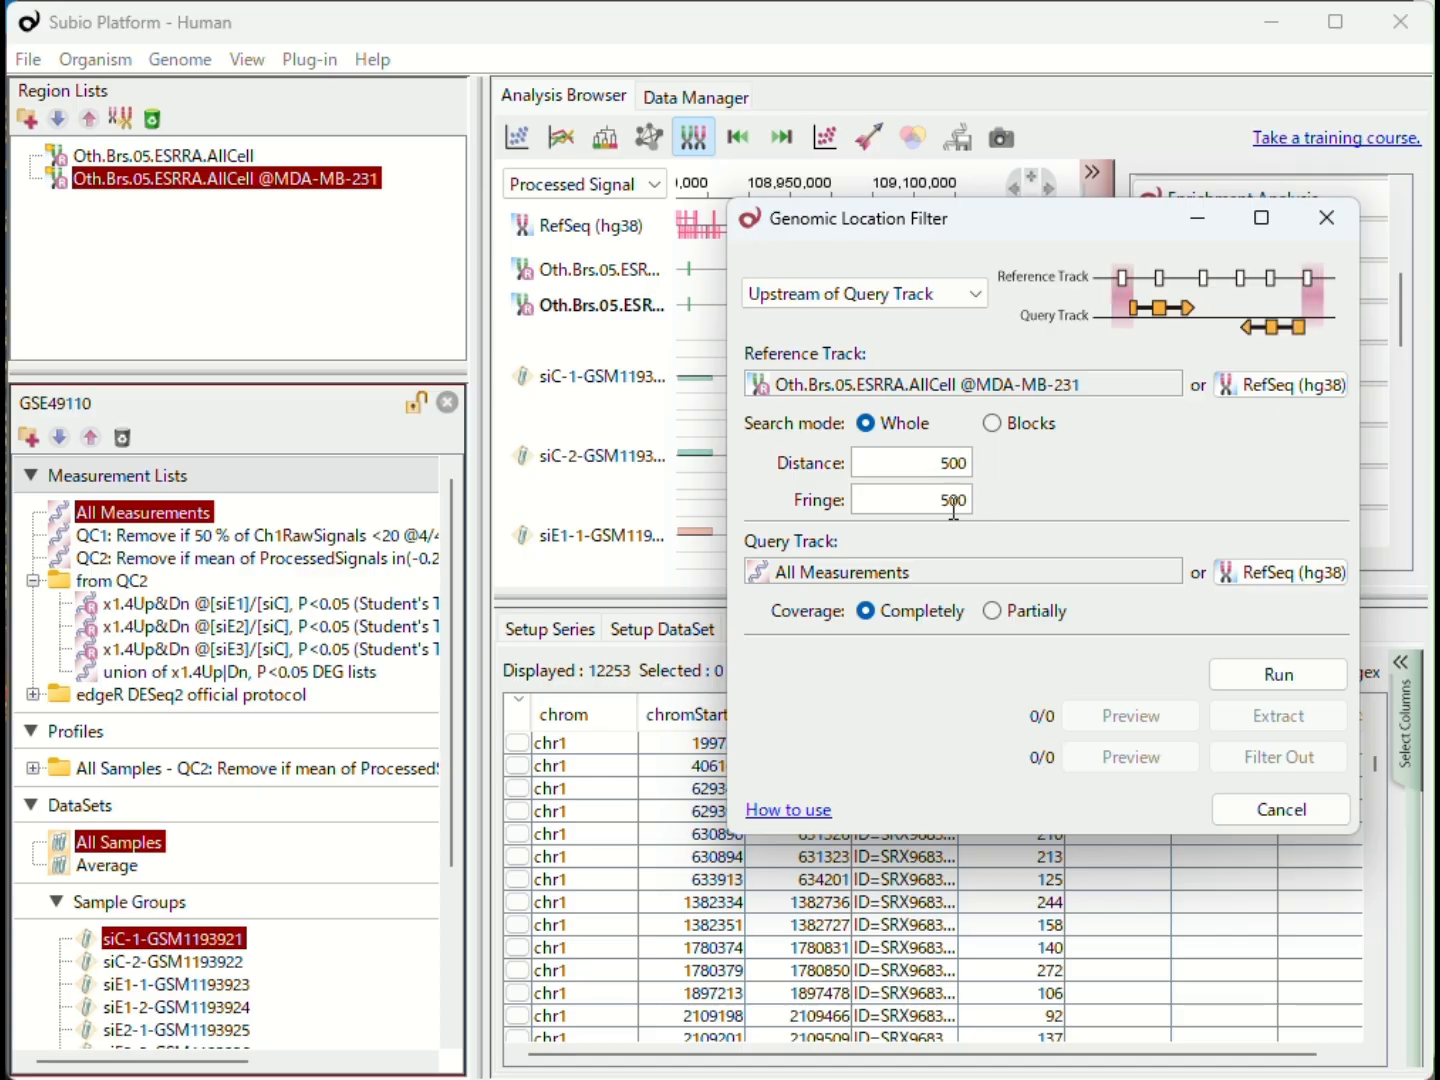
# - Run the Genomic Location Filter and extract the matching genes as the measurement list Genes having ESRRA peaks near TSS
pyautogui.click(1274, 677)
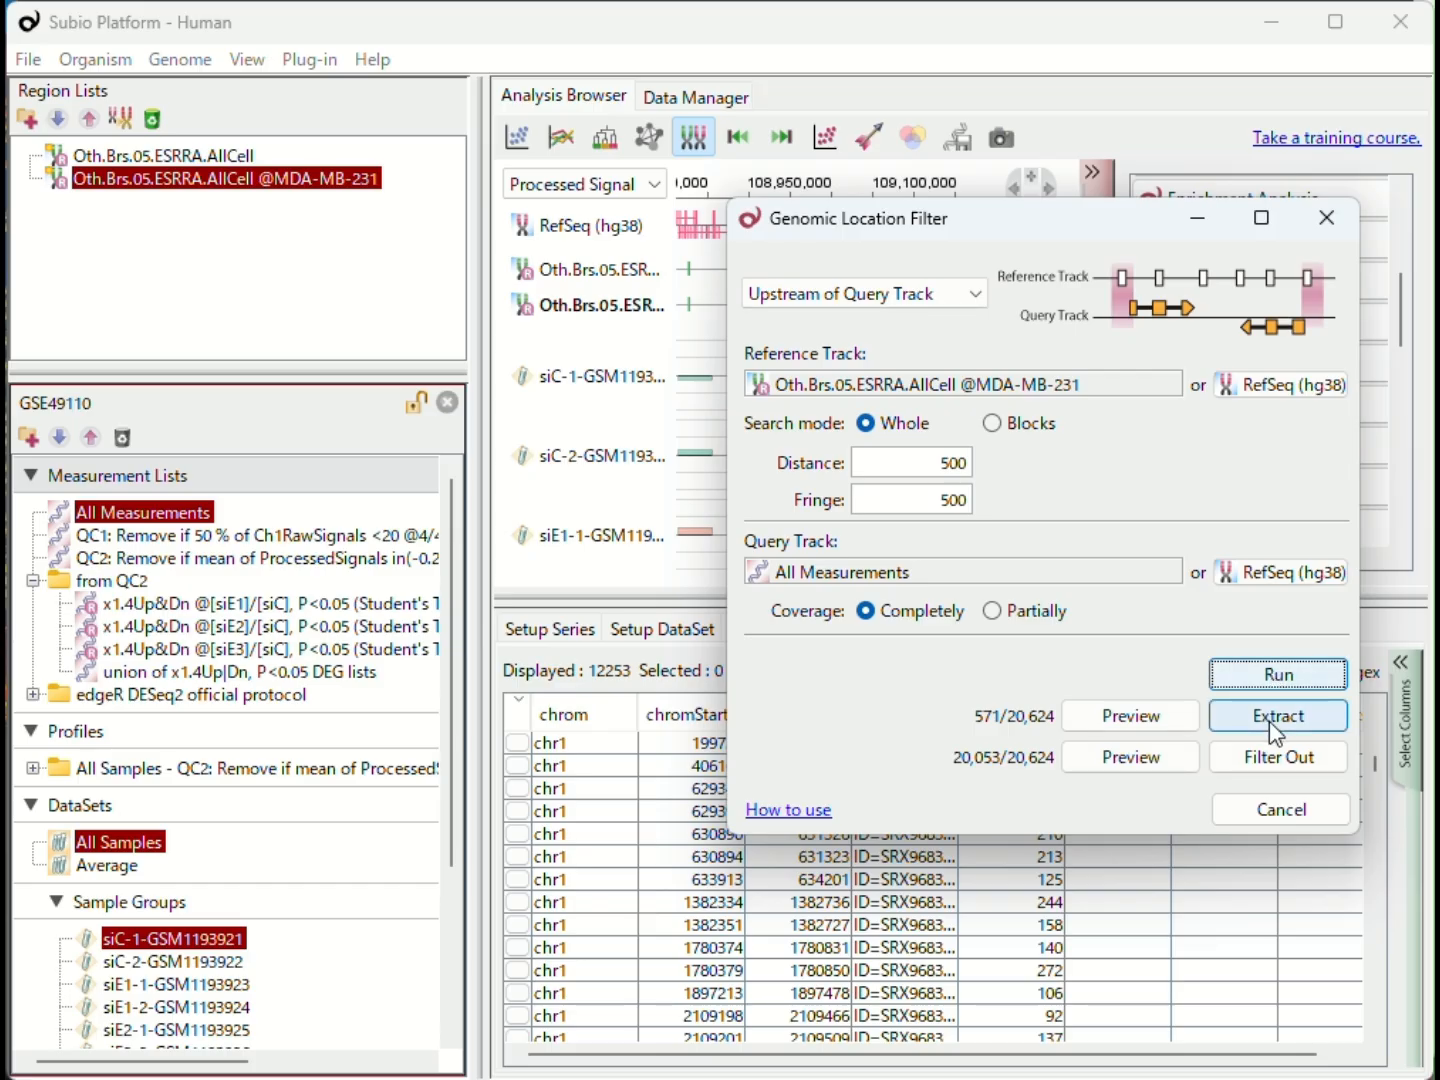
pyautogui.click(1271, 722)
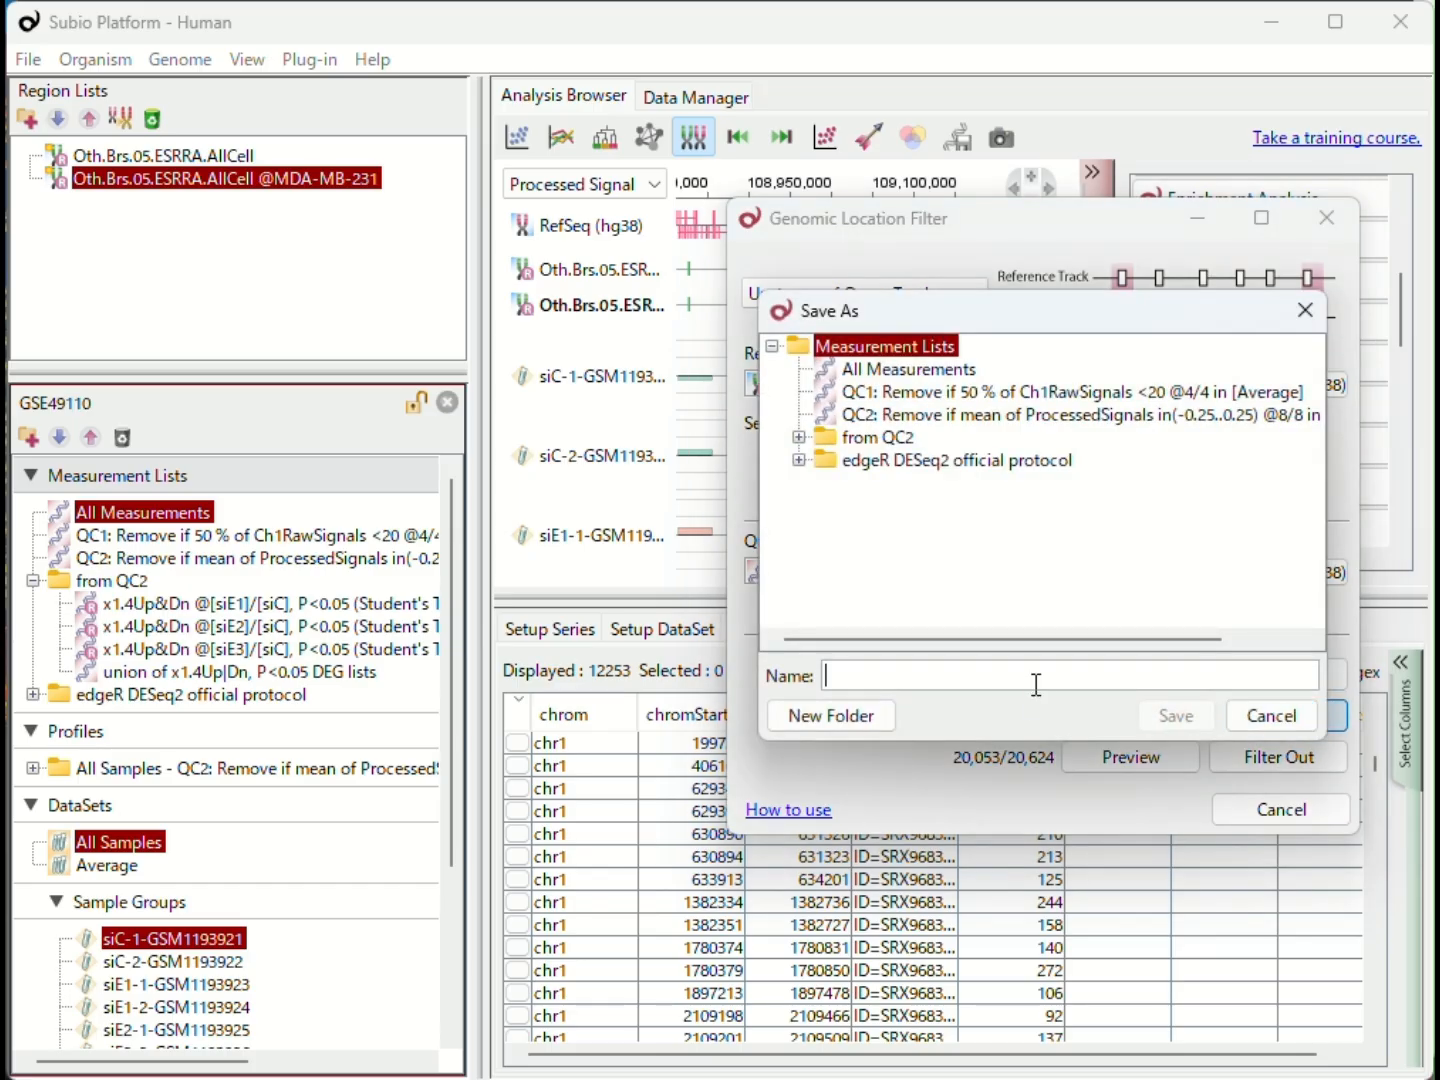
pyautogui.write('Genes having ESRRA peaks near TSS')
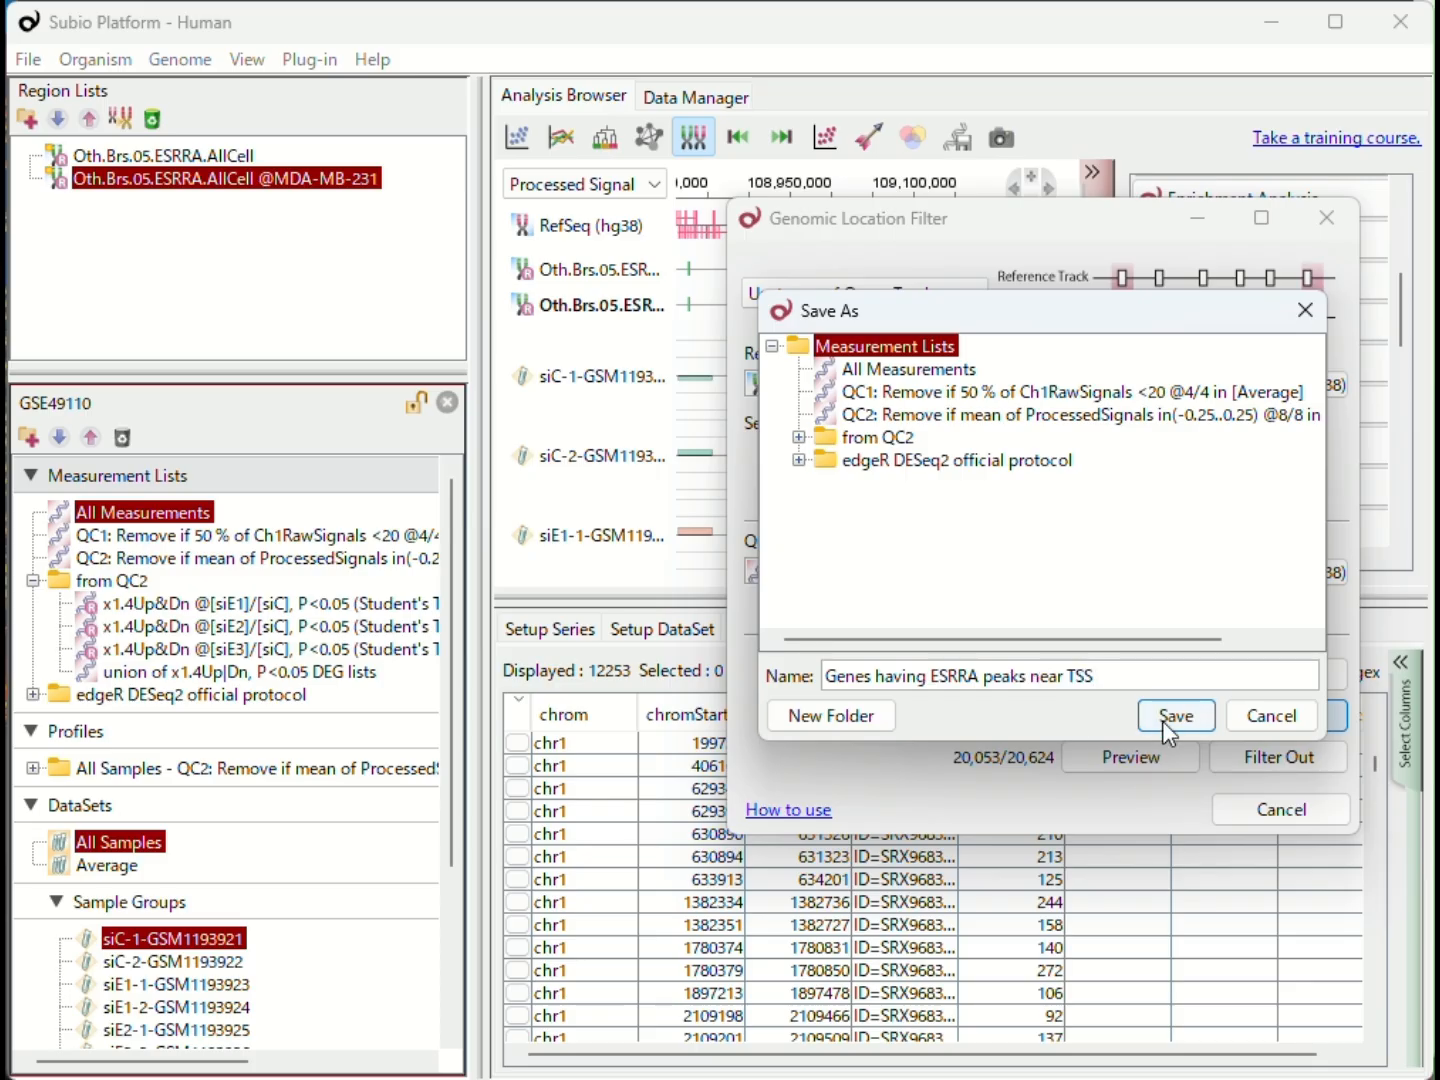
pyautogui.click(1163, 721)
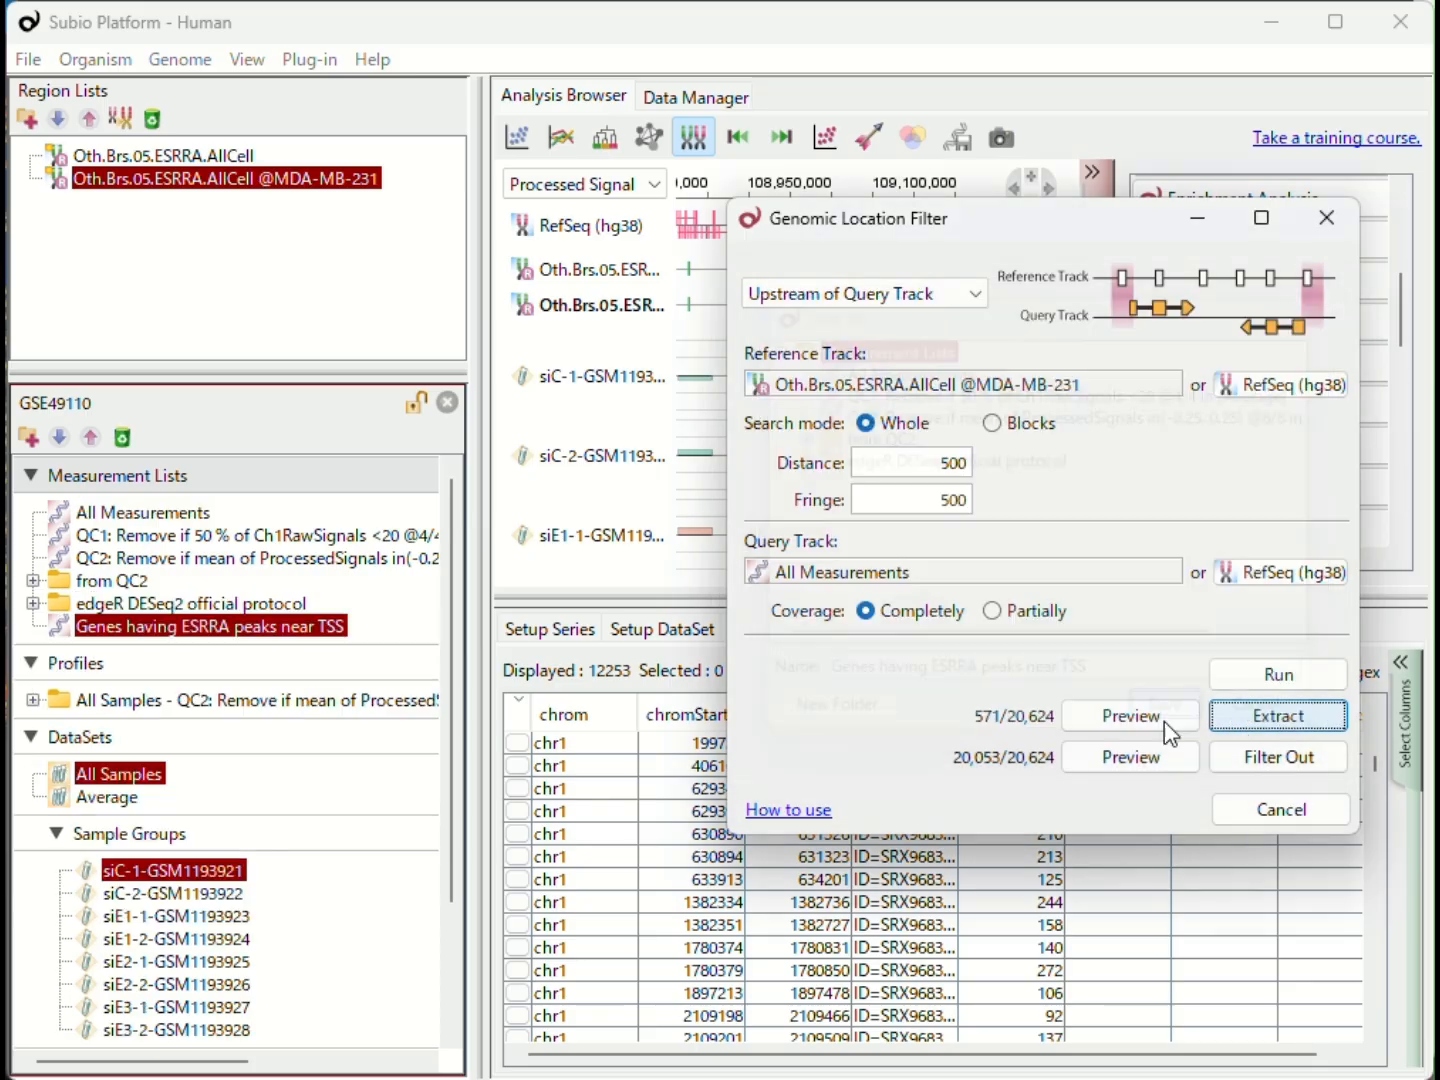
pyautogui.click(1340, 232)
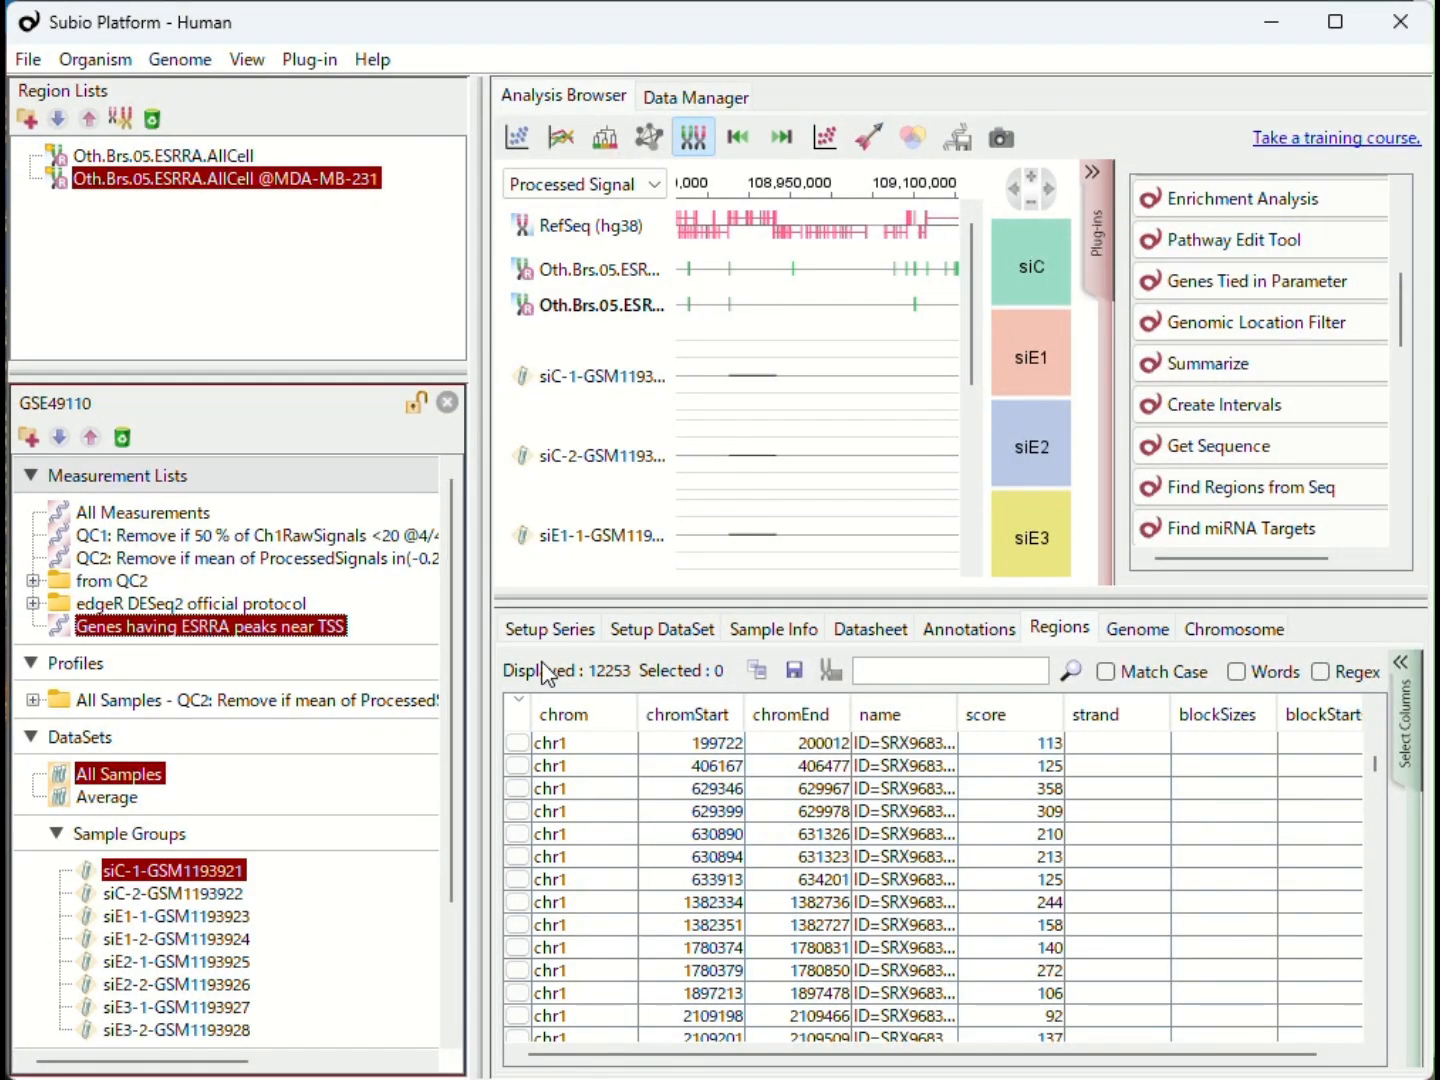
# - View the extracted genes across most of chromosome 3 in the genome browser, using the Average dataset
pyautogui.click(1092, 172)
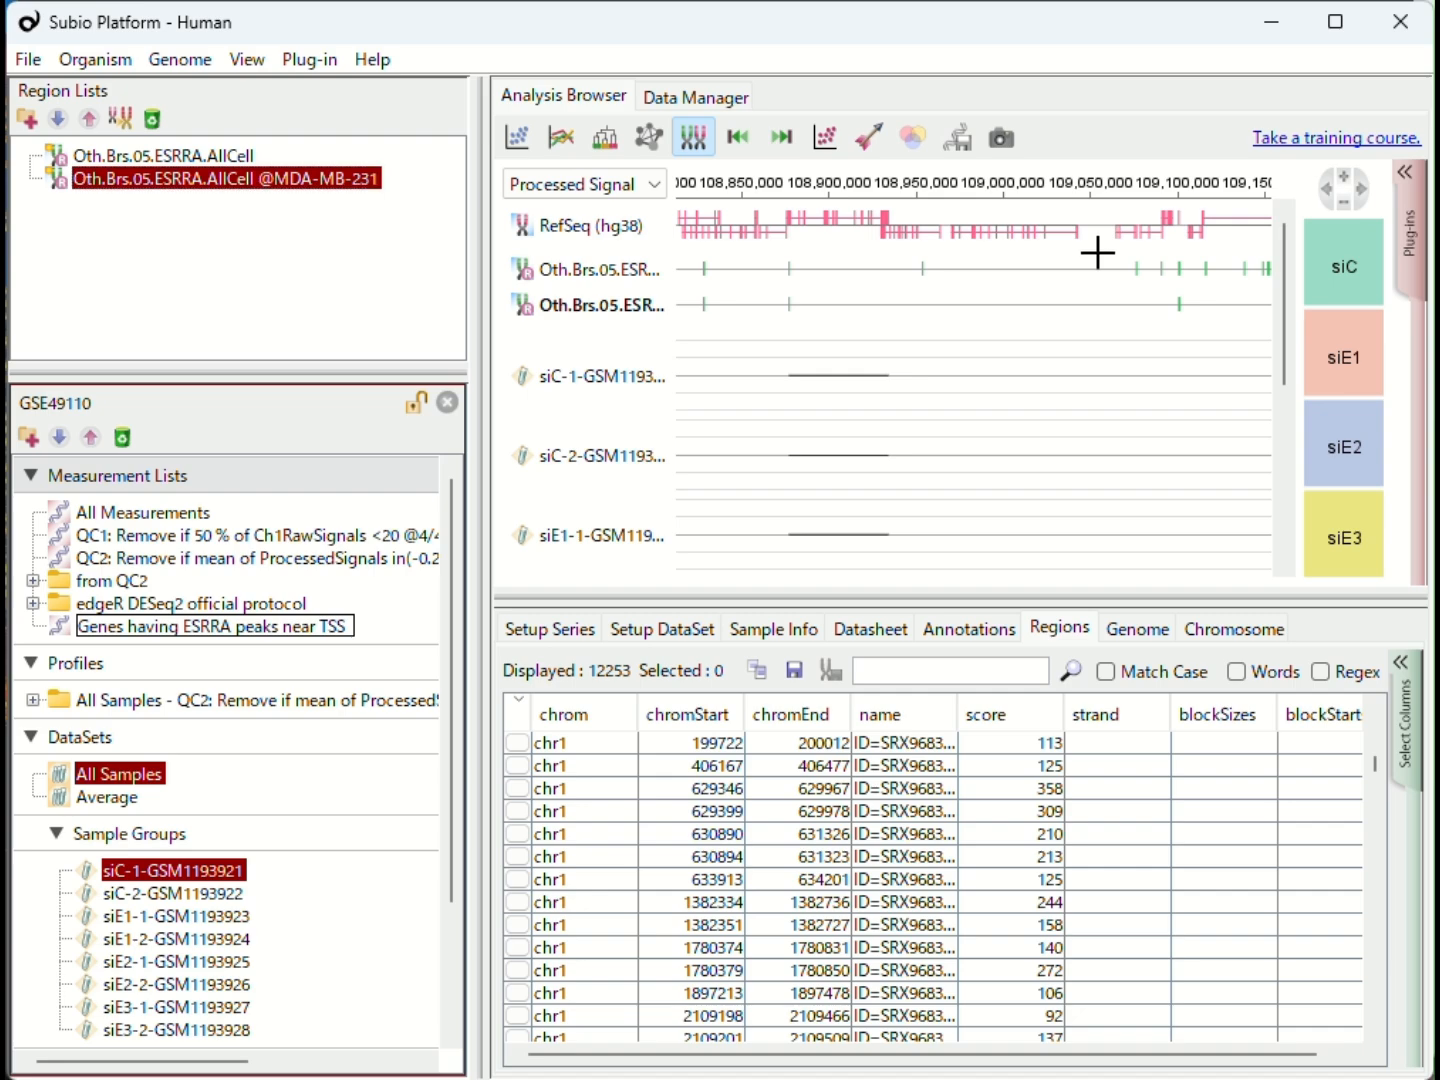
pyautogui.click(1210, 790)
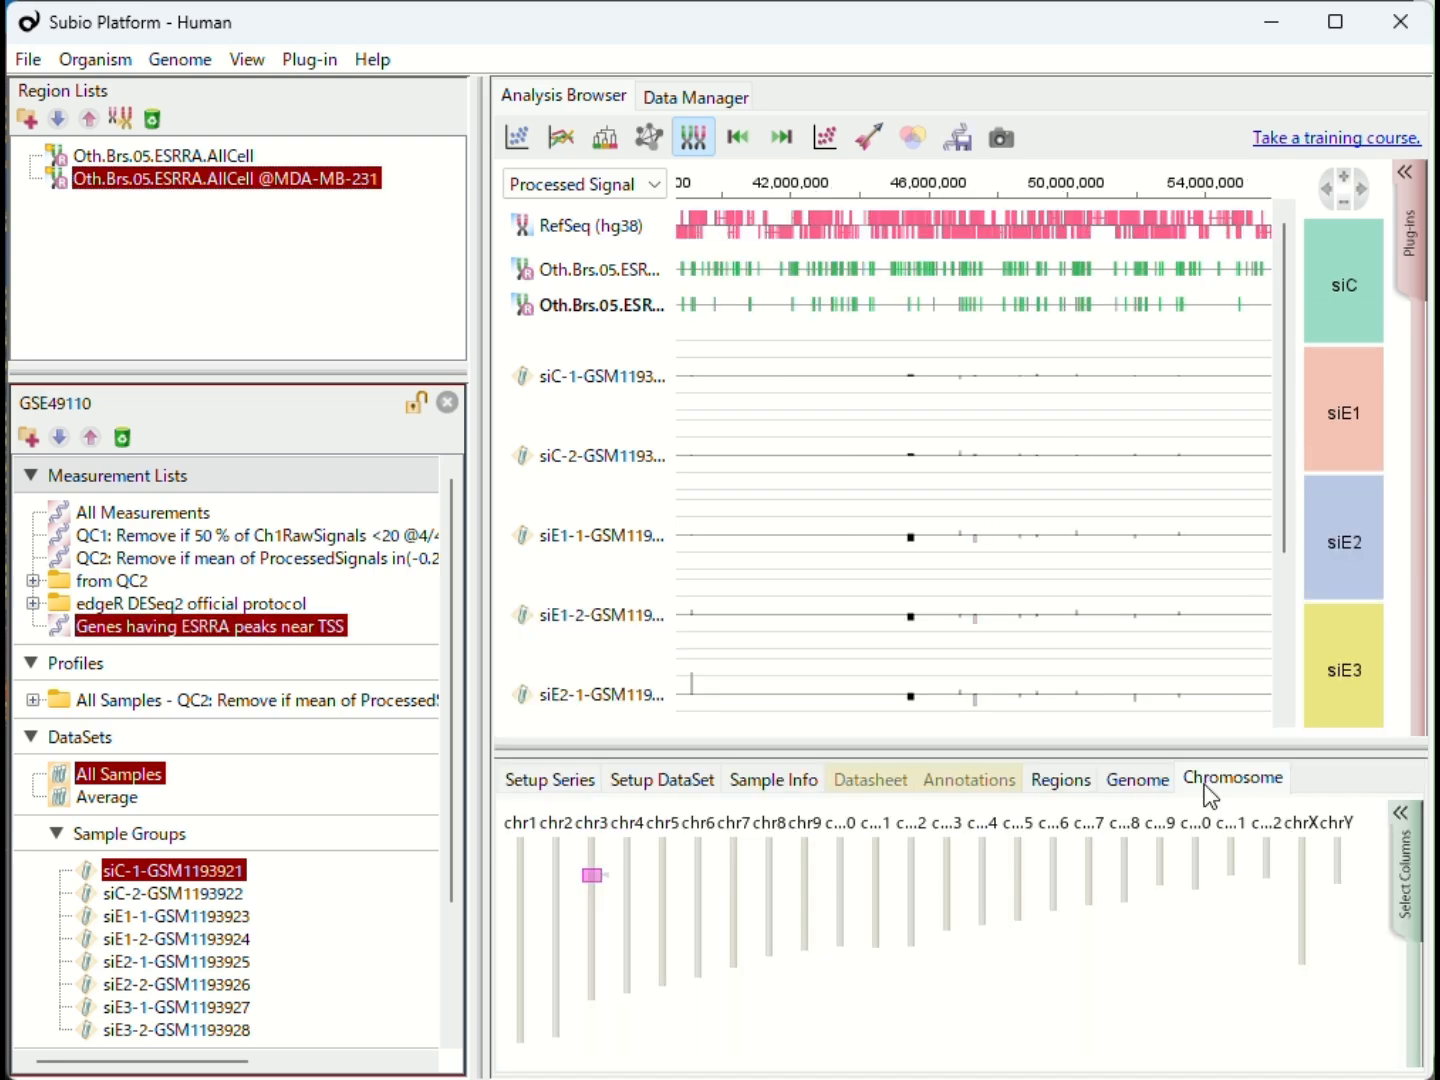
pyautogui.click(1342, 202)
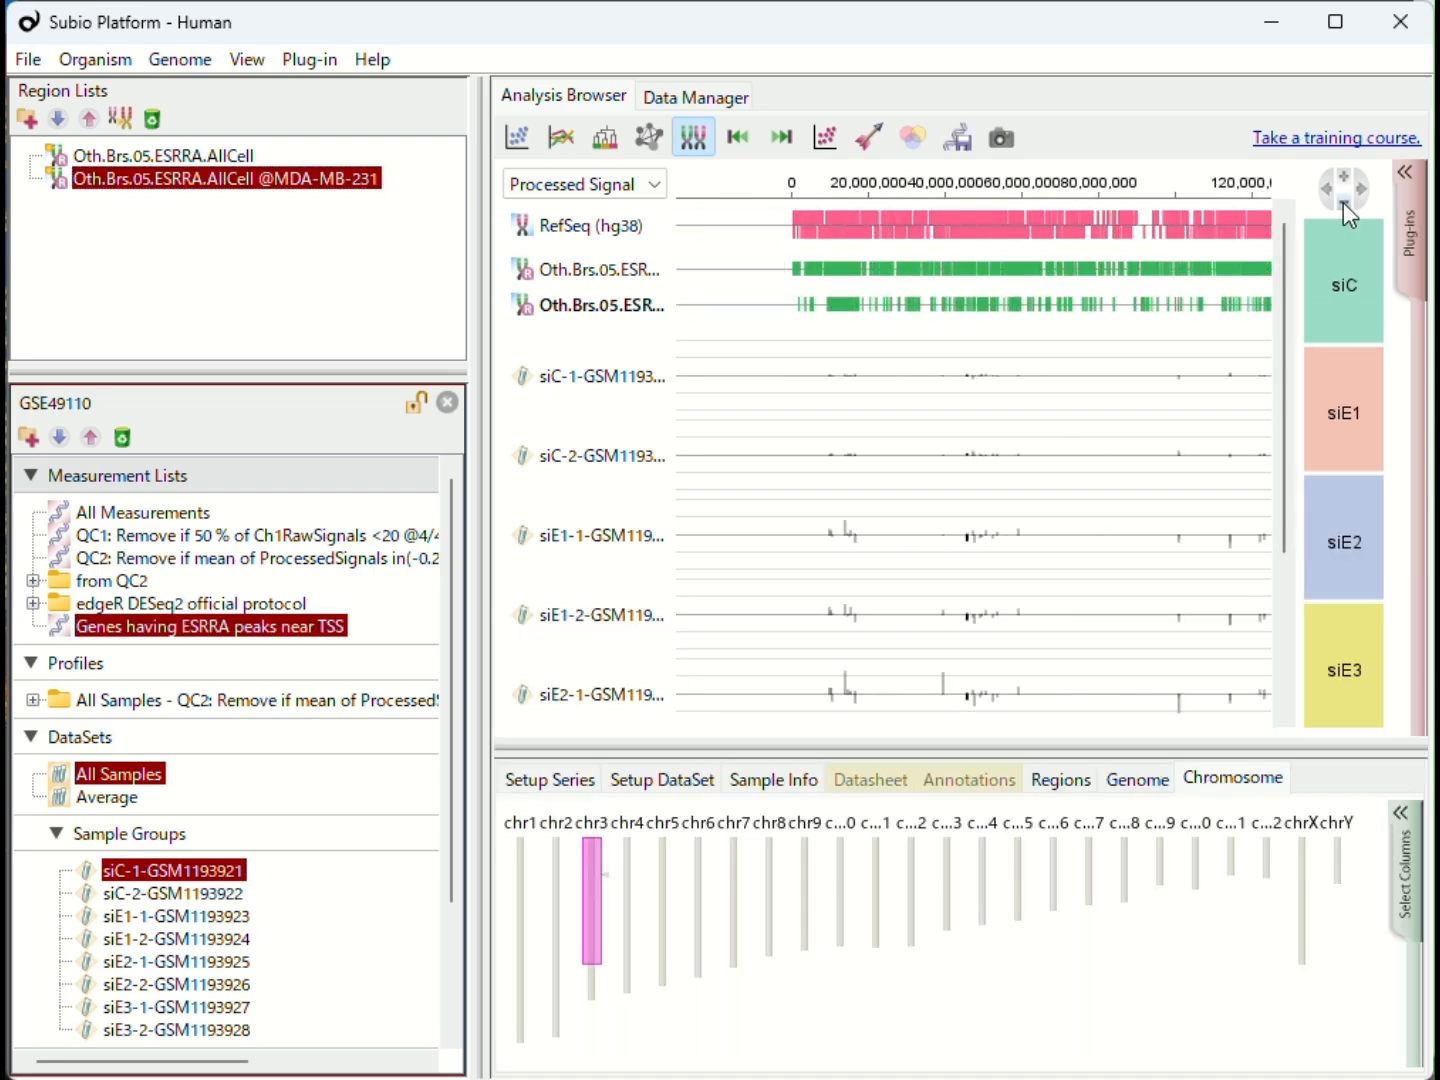
pyautogui.click(1365, 190)
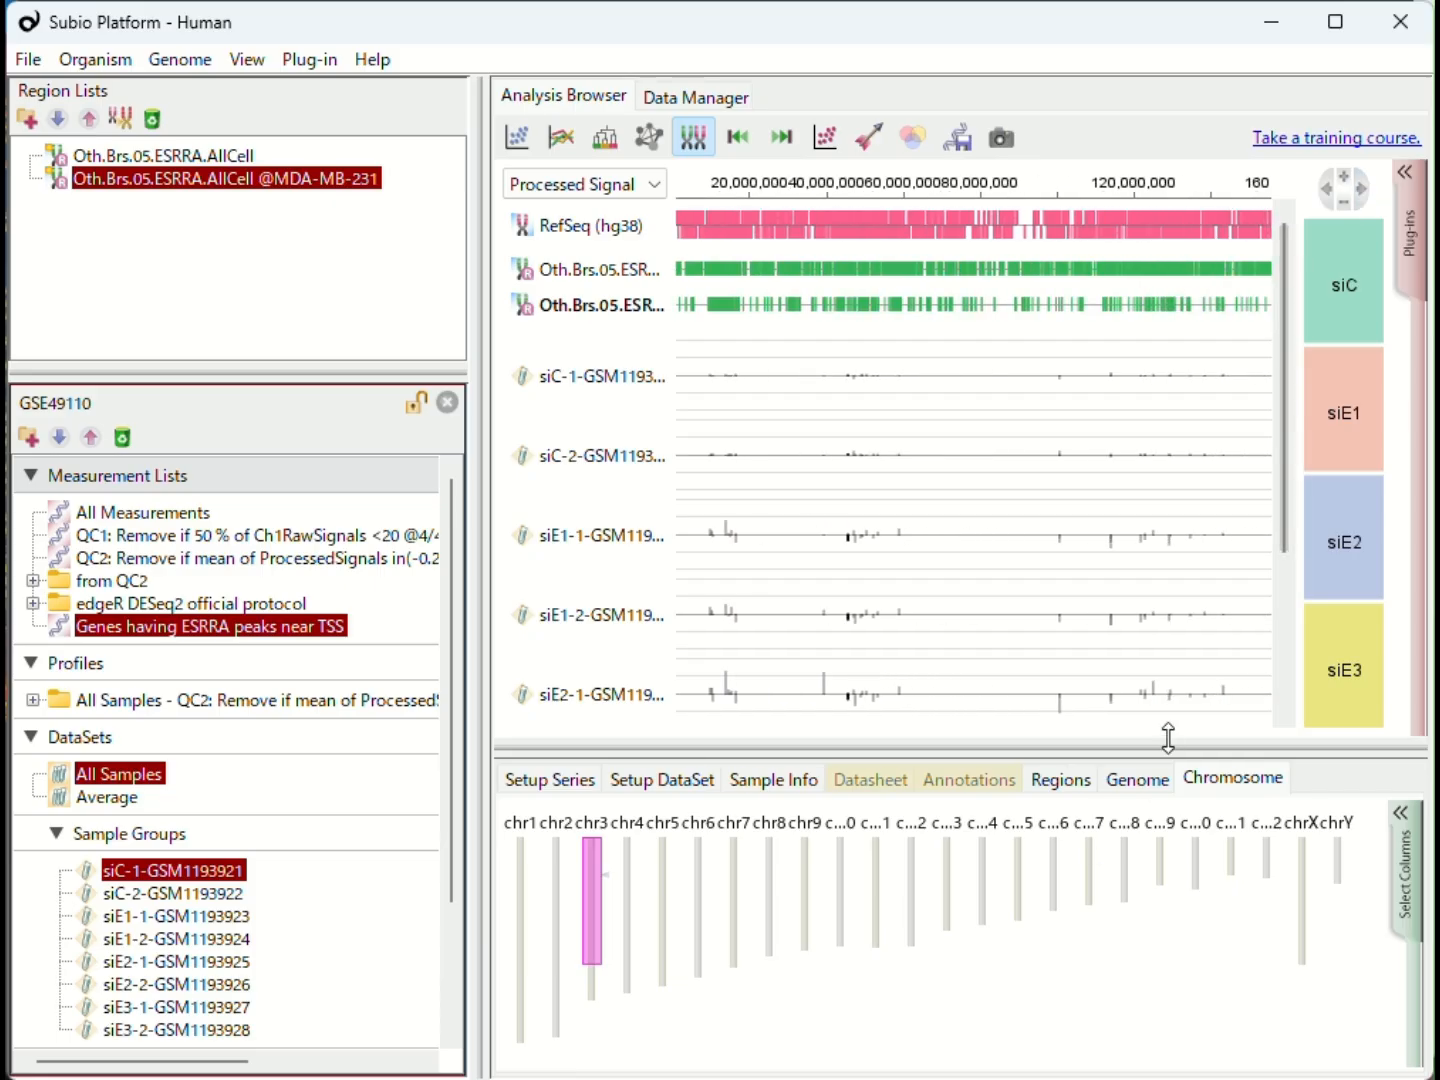
pyautogui.moveTo(1150, 745); pyautogui.dragTo(1184, 734)
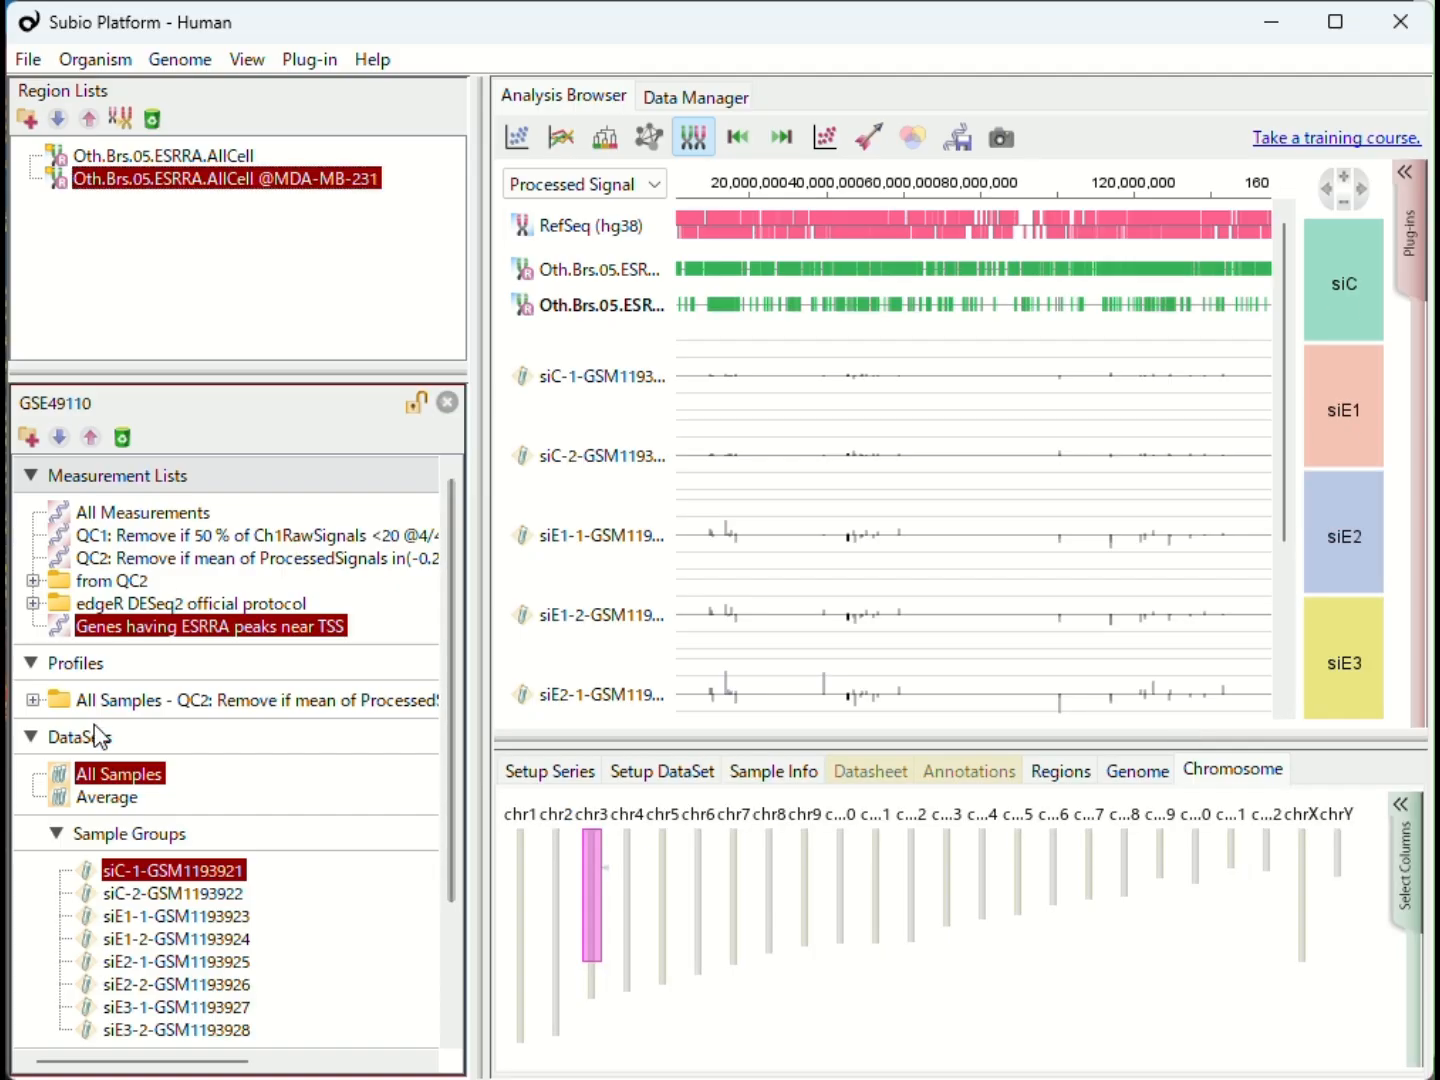
pyautogui.click(100, 800)
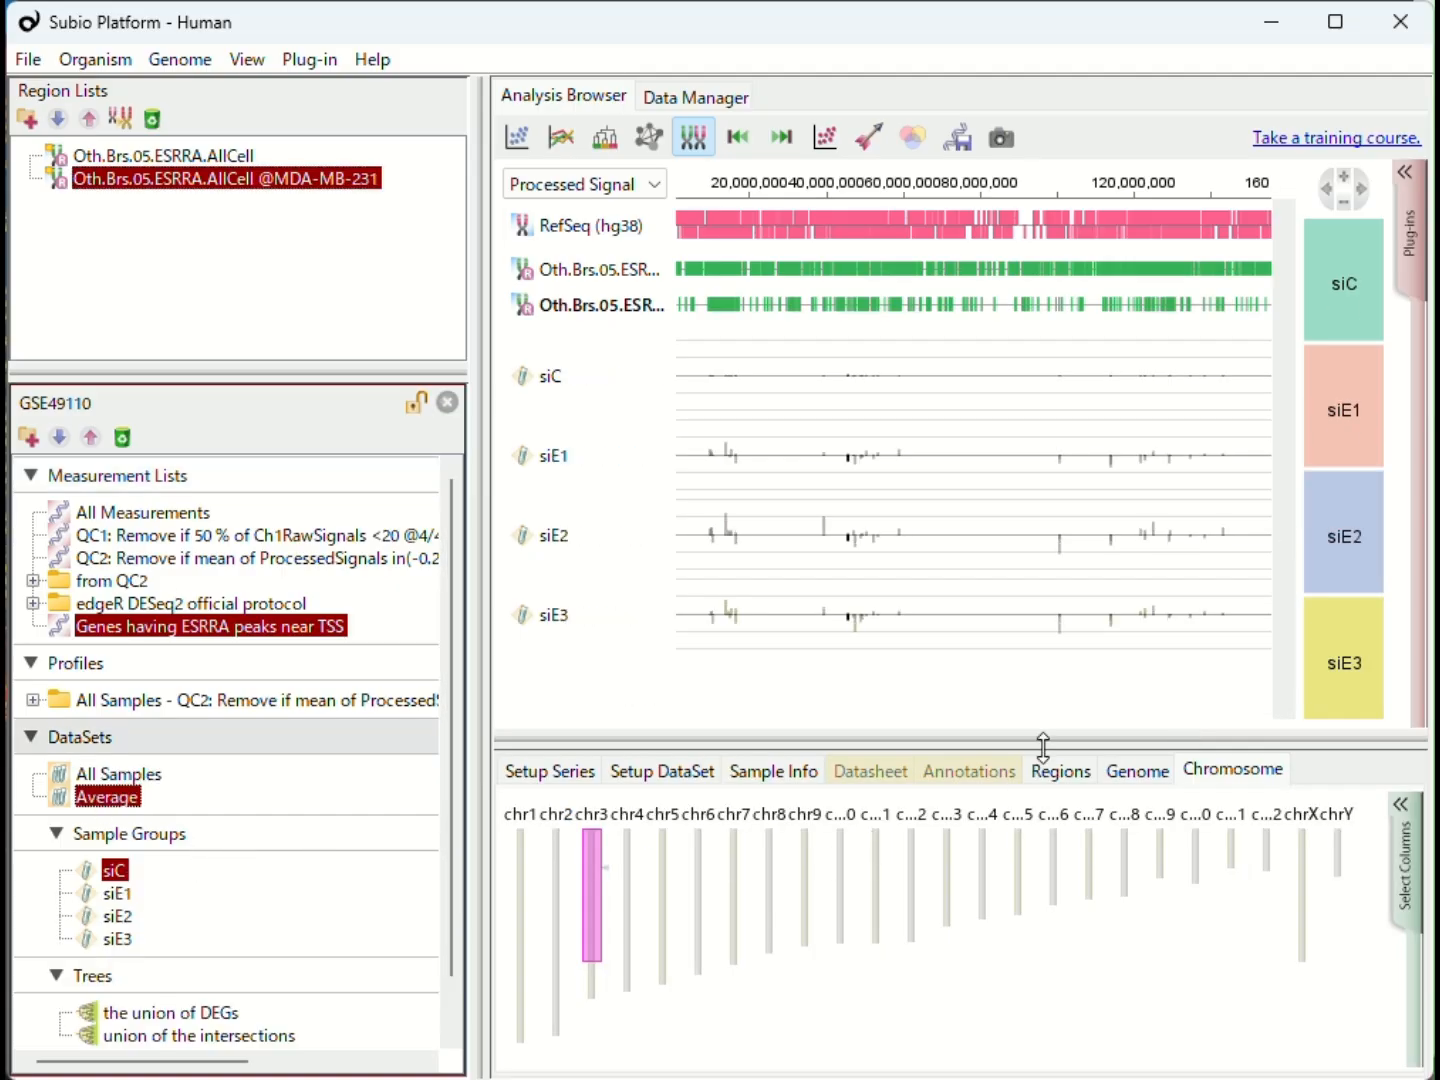
# - Compare the QC2 measurement list with Genes having ESRRA peaks near TSS in a Venn diagram
pyautogui.click(912, 137)
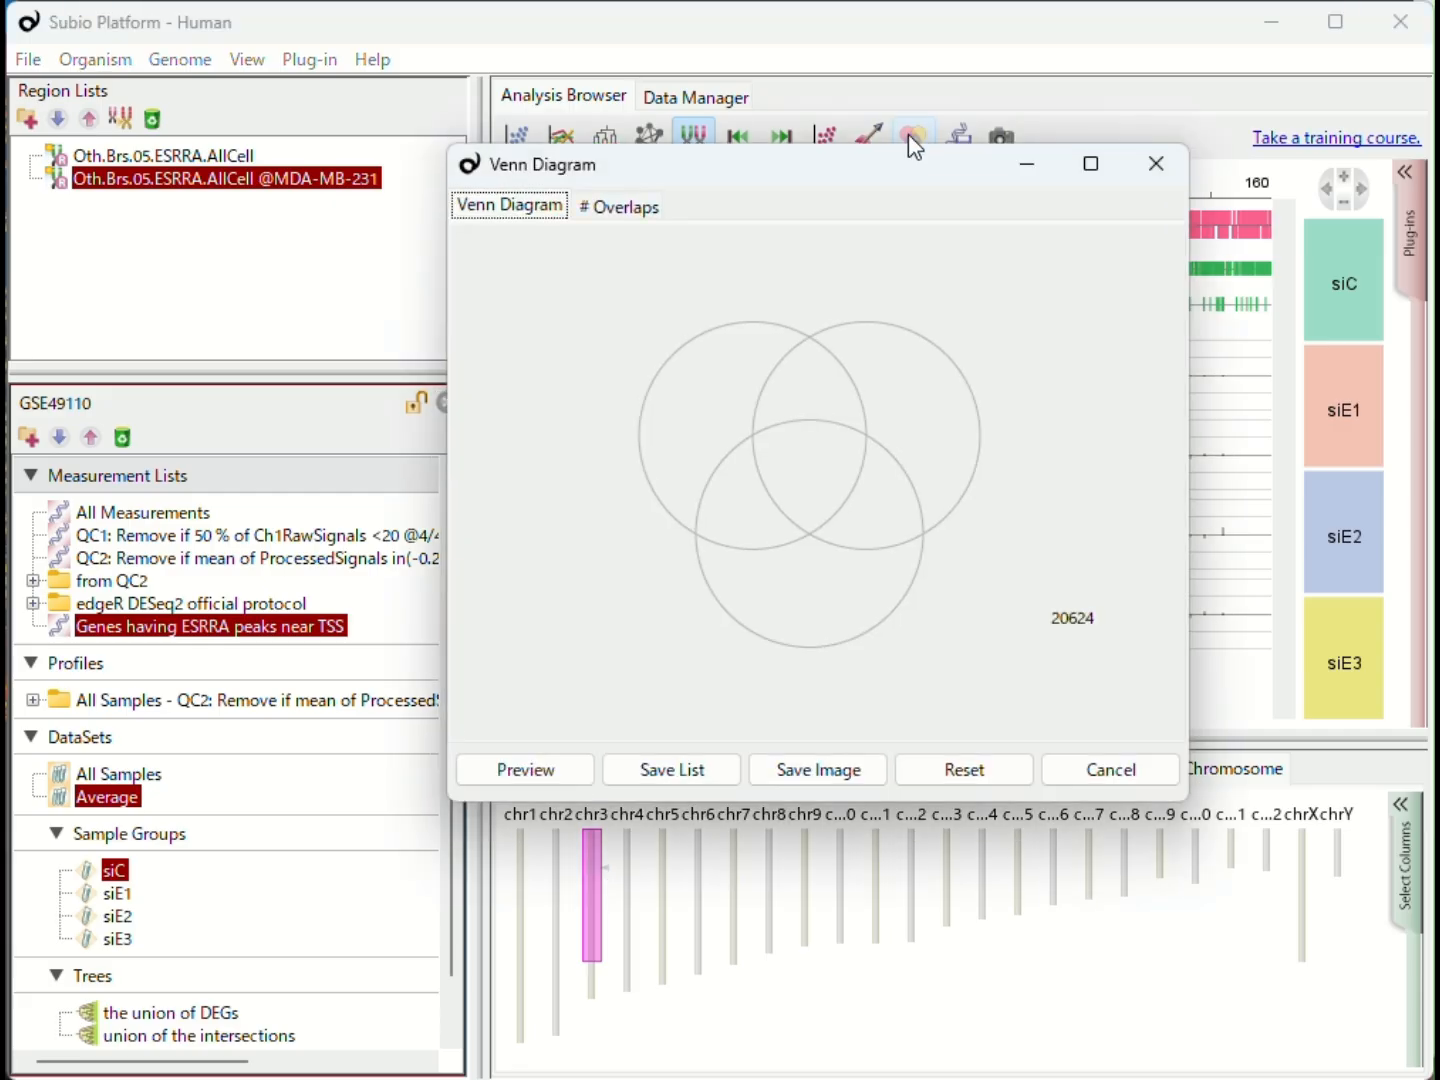
pyautogui.moveTo(430, 558); pyautogui.dragTo(715, 425)
pyautogui.moveTo(100, 633); pyautogui.dragTo(941, 450)
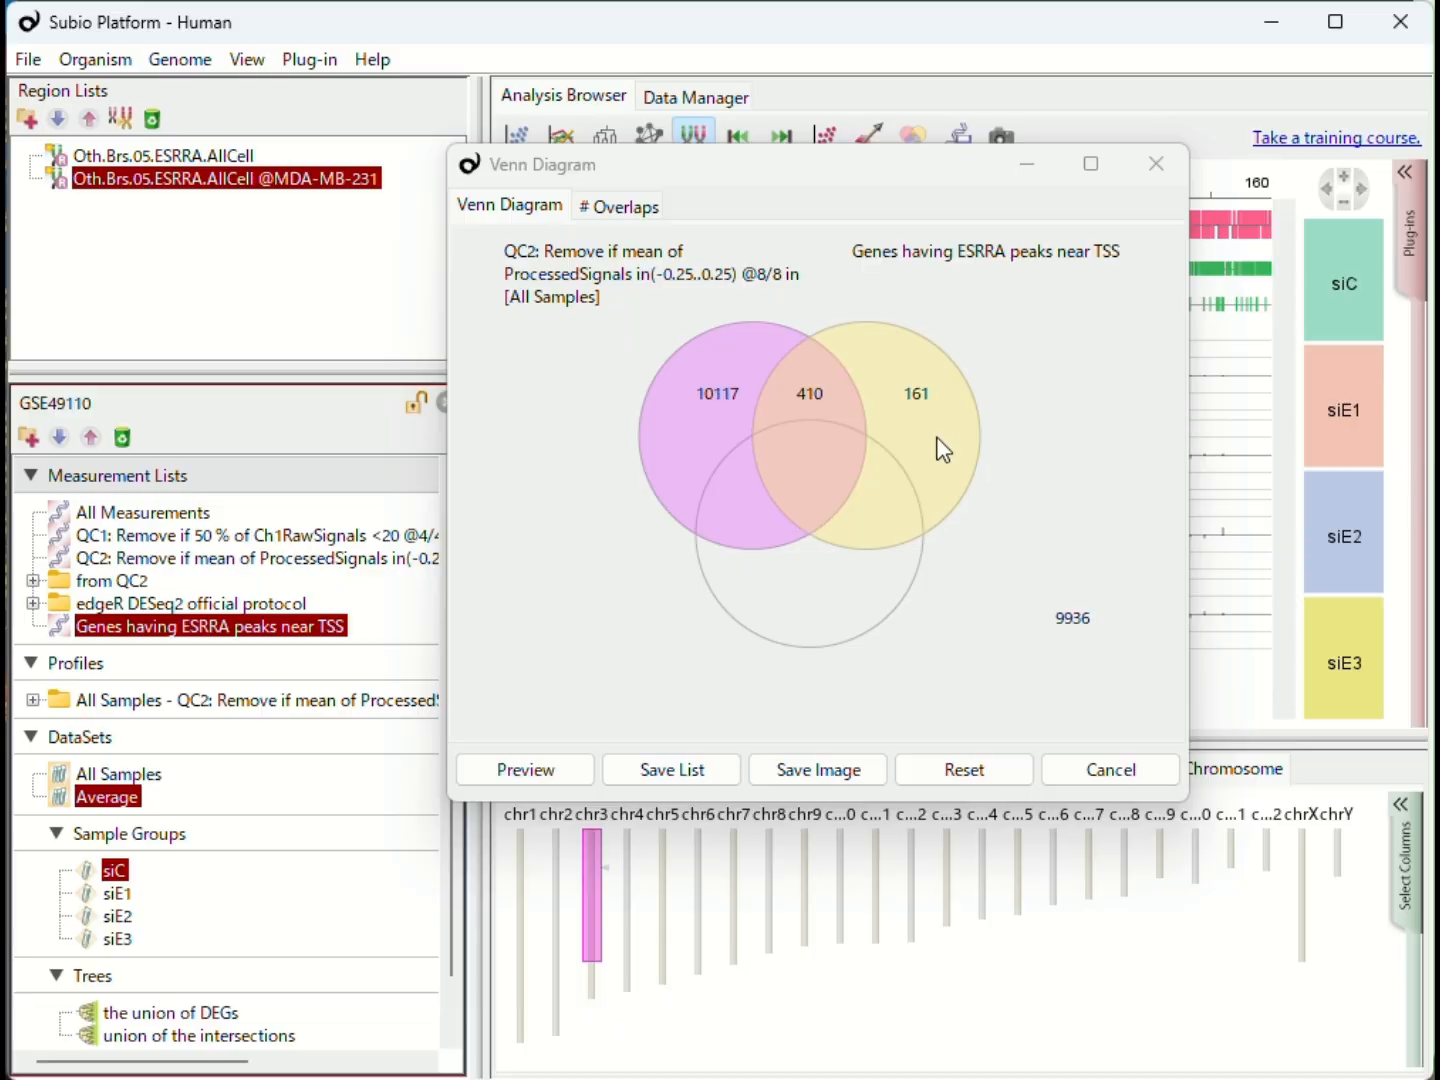
# - Save the overlap of both Venn circles as the measurement list Genes having ESRRA peaks near TSS & QC2
pyautogui.click(820, 401)
pyautogui.click(661, 769)
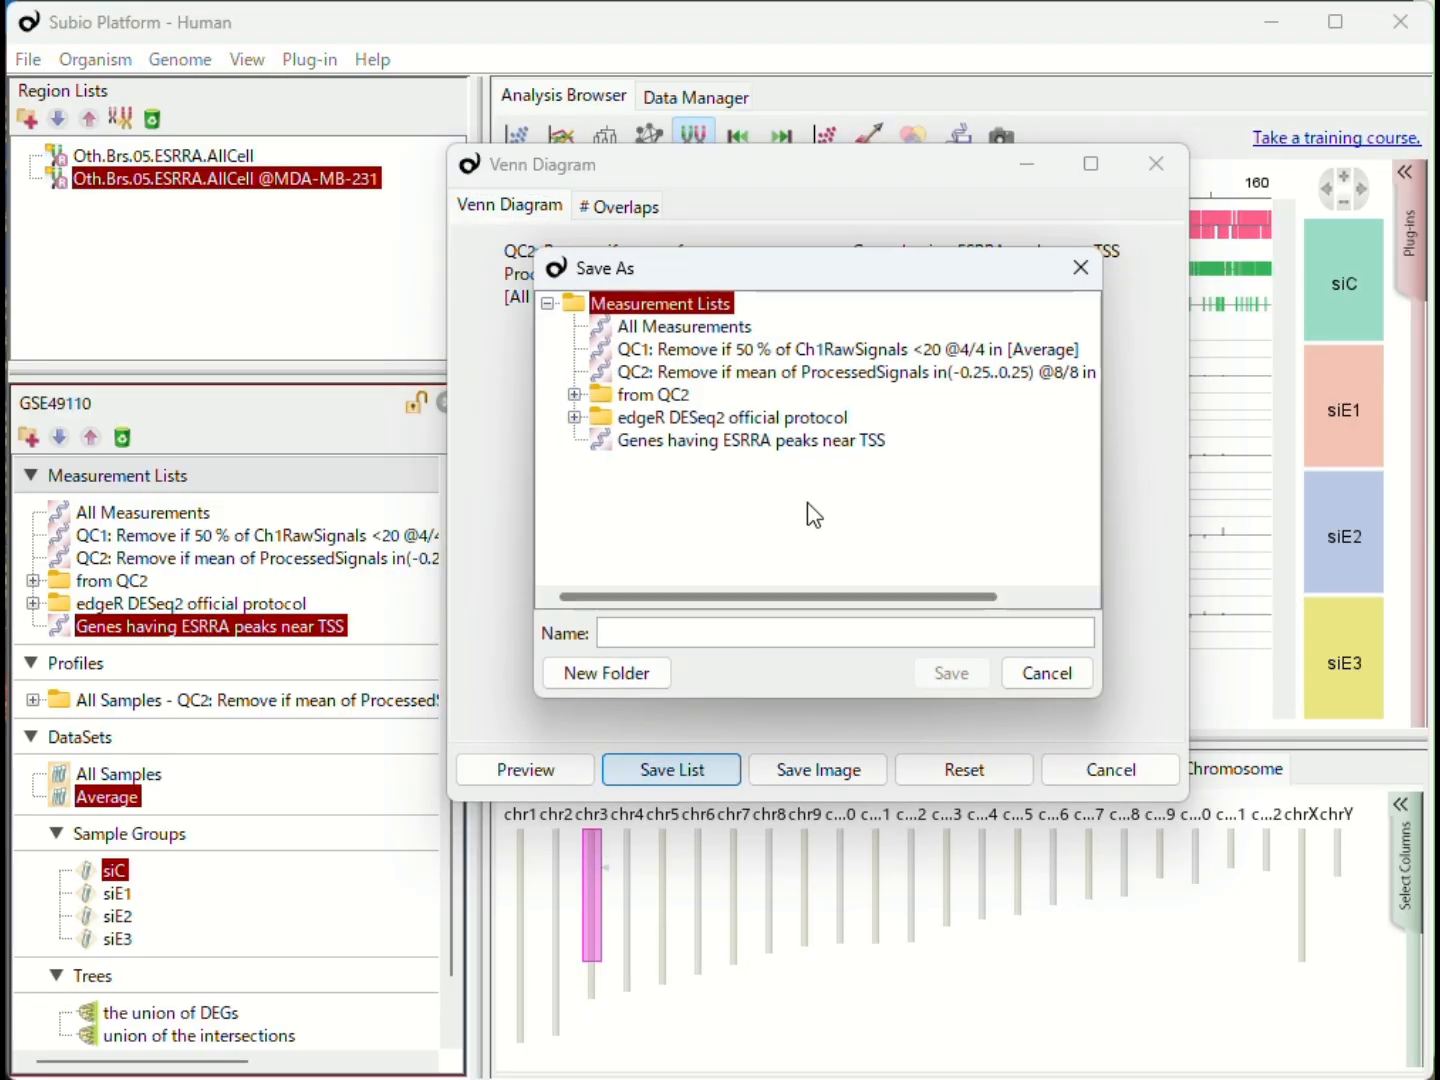
pyautogui.click(848, 445)
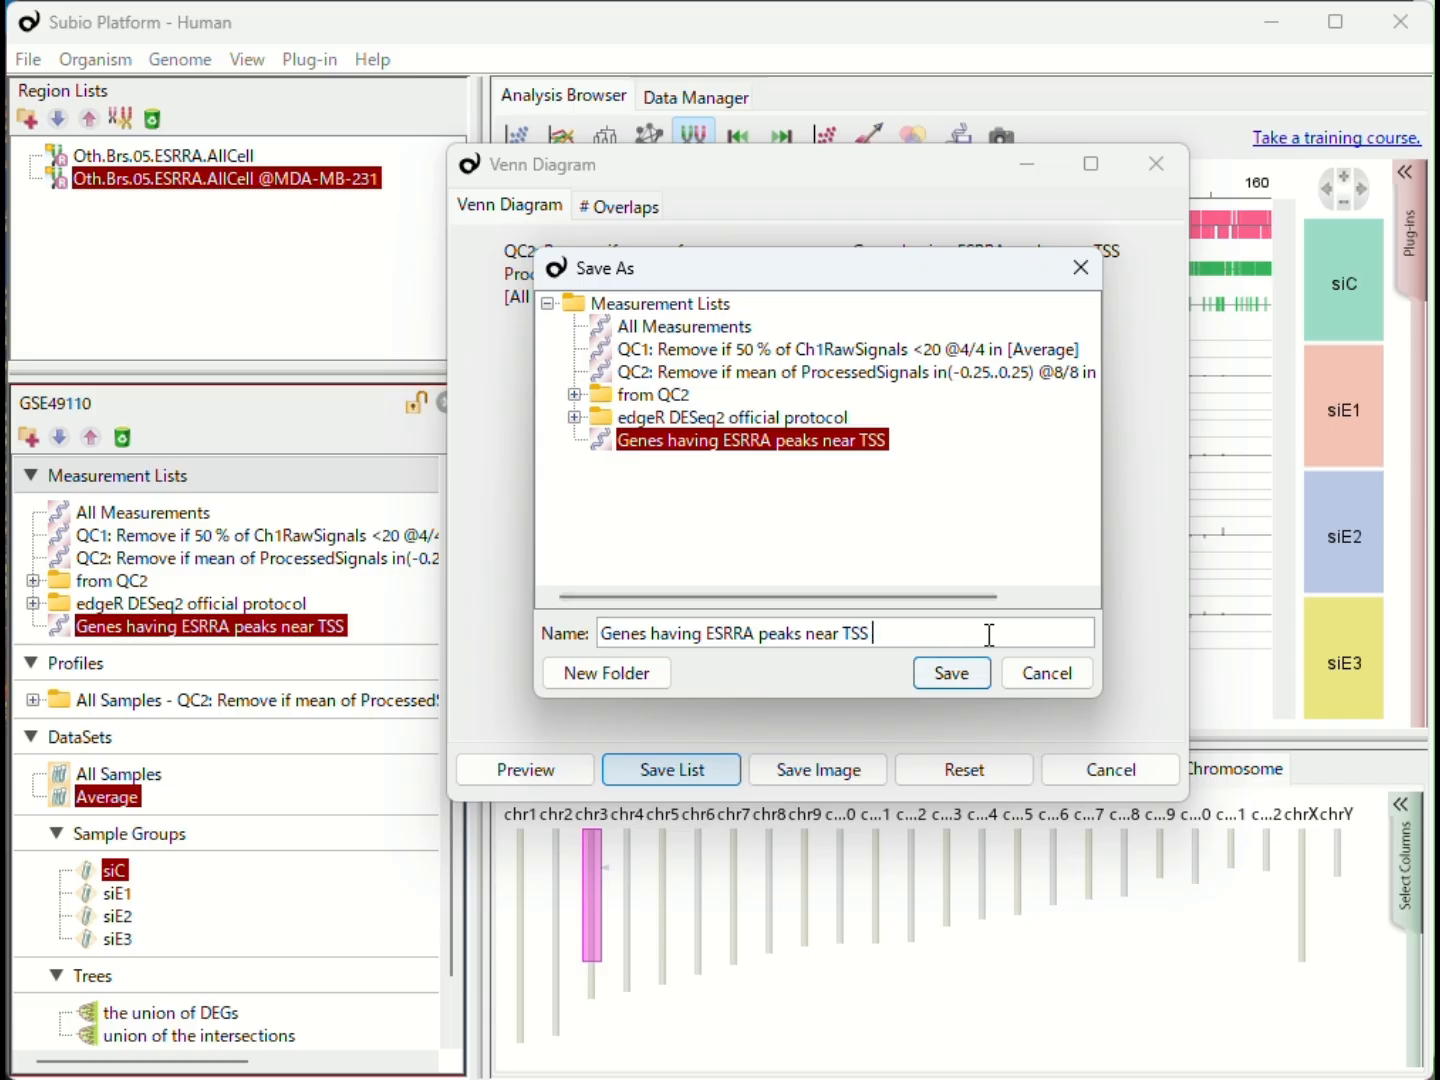
pyautogui.write('& QC2')
pyautogui.press('Return')
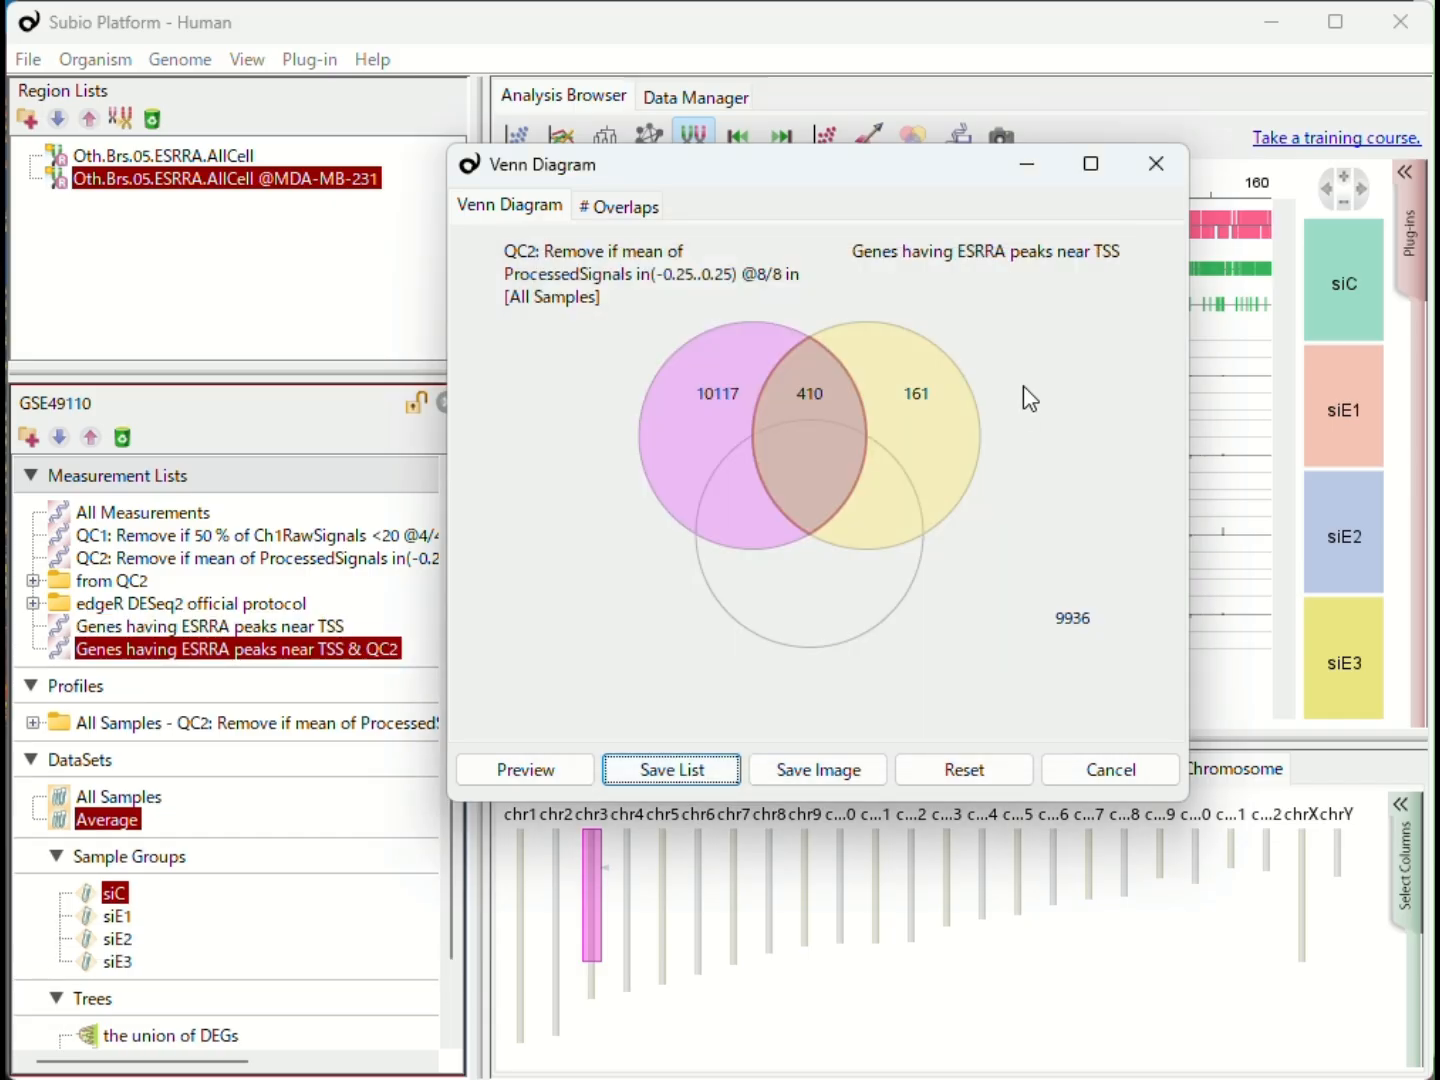
pyautogui.click(1156, 164)
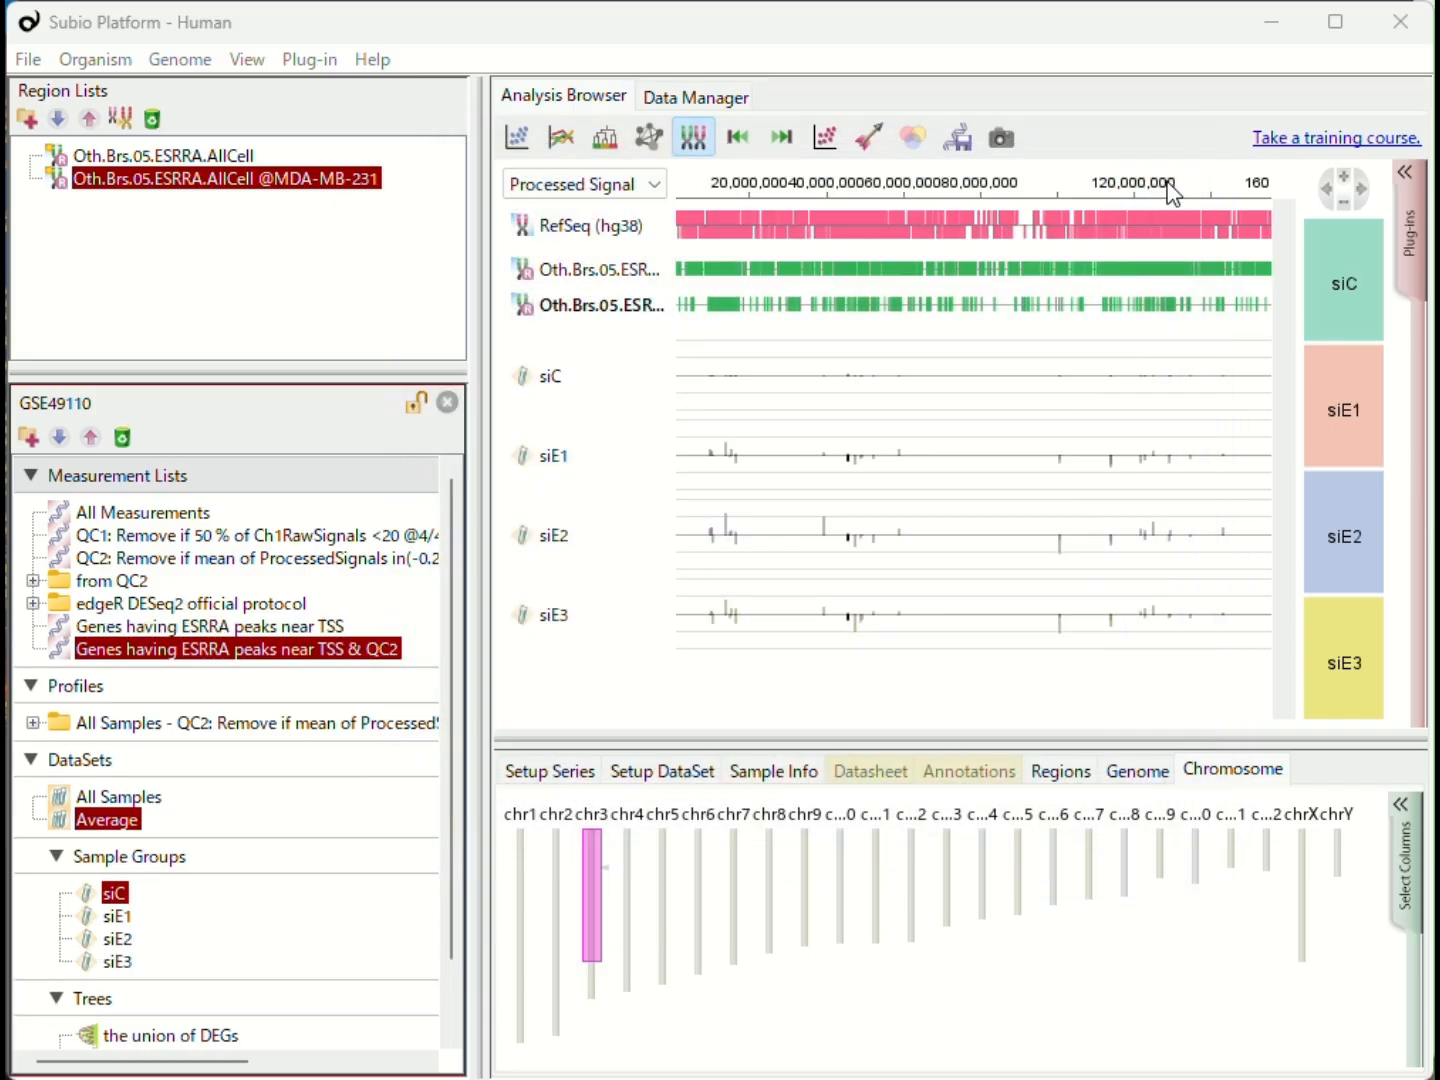
# - Run Tree Clustering on Genes having ESRRA peaks near TSS & QC2 with the All Samples dataset and Uncentered Correlation
pyautogui.click(1401, 233)
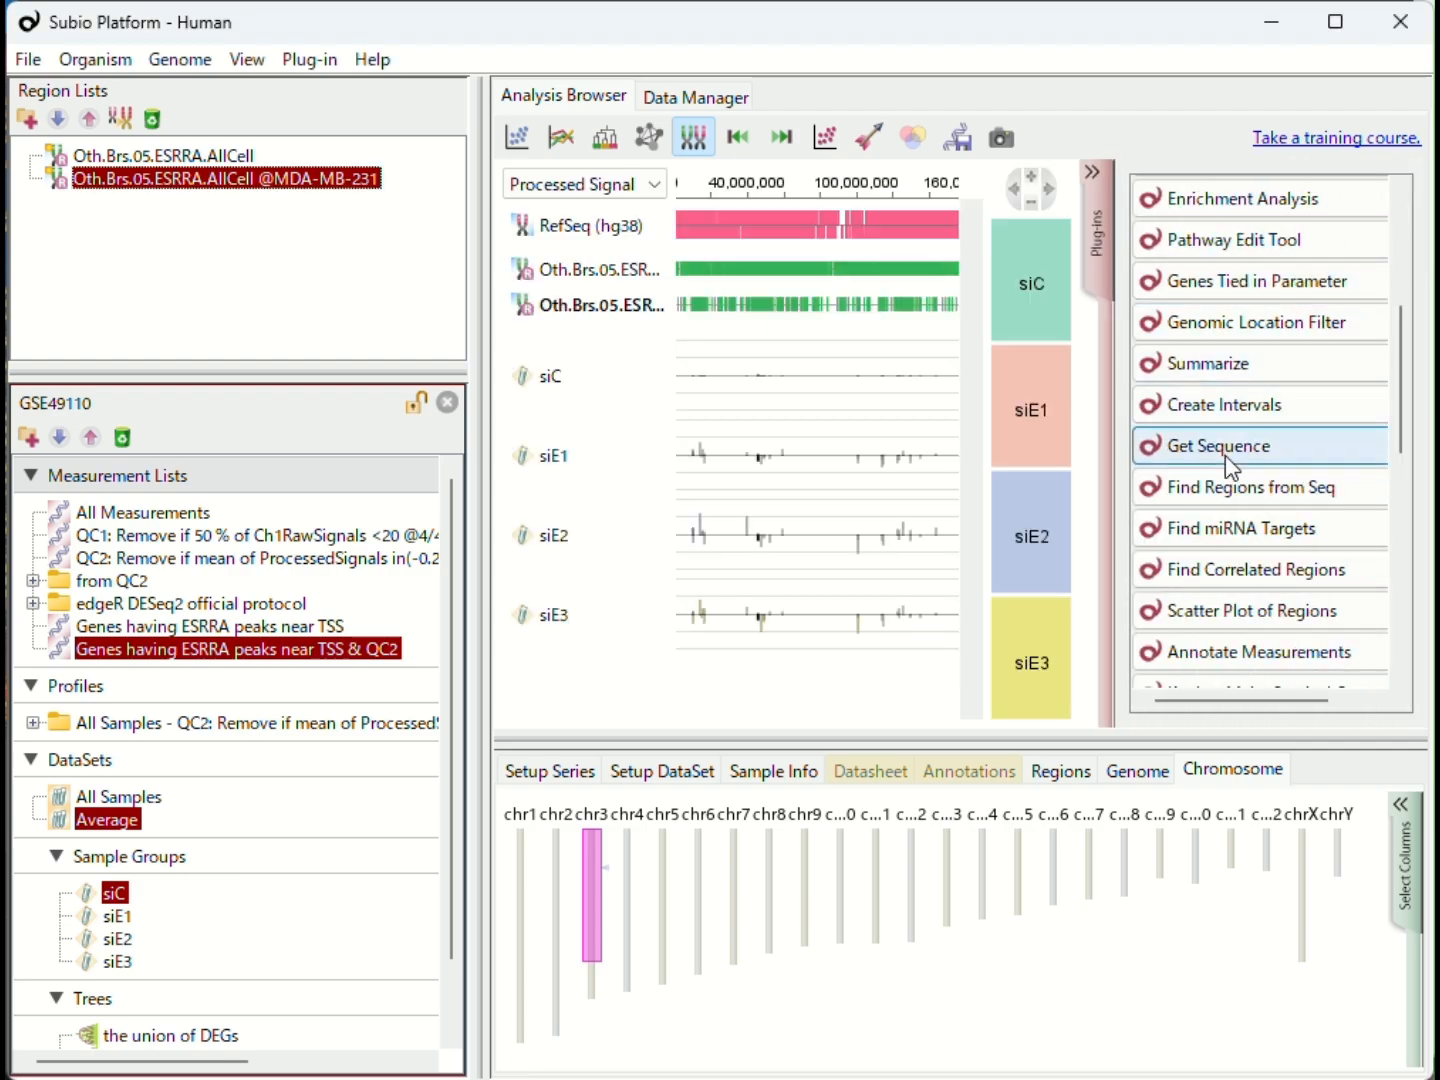
pyautogui.scroll(3, 1262, 390)
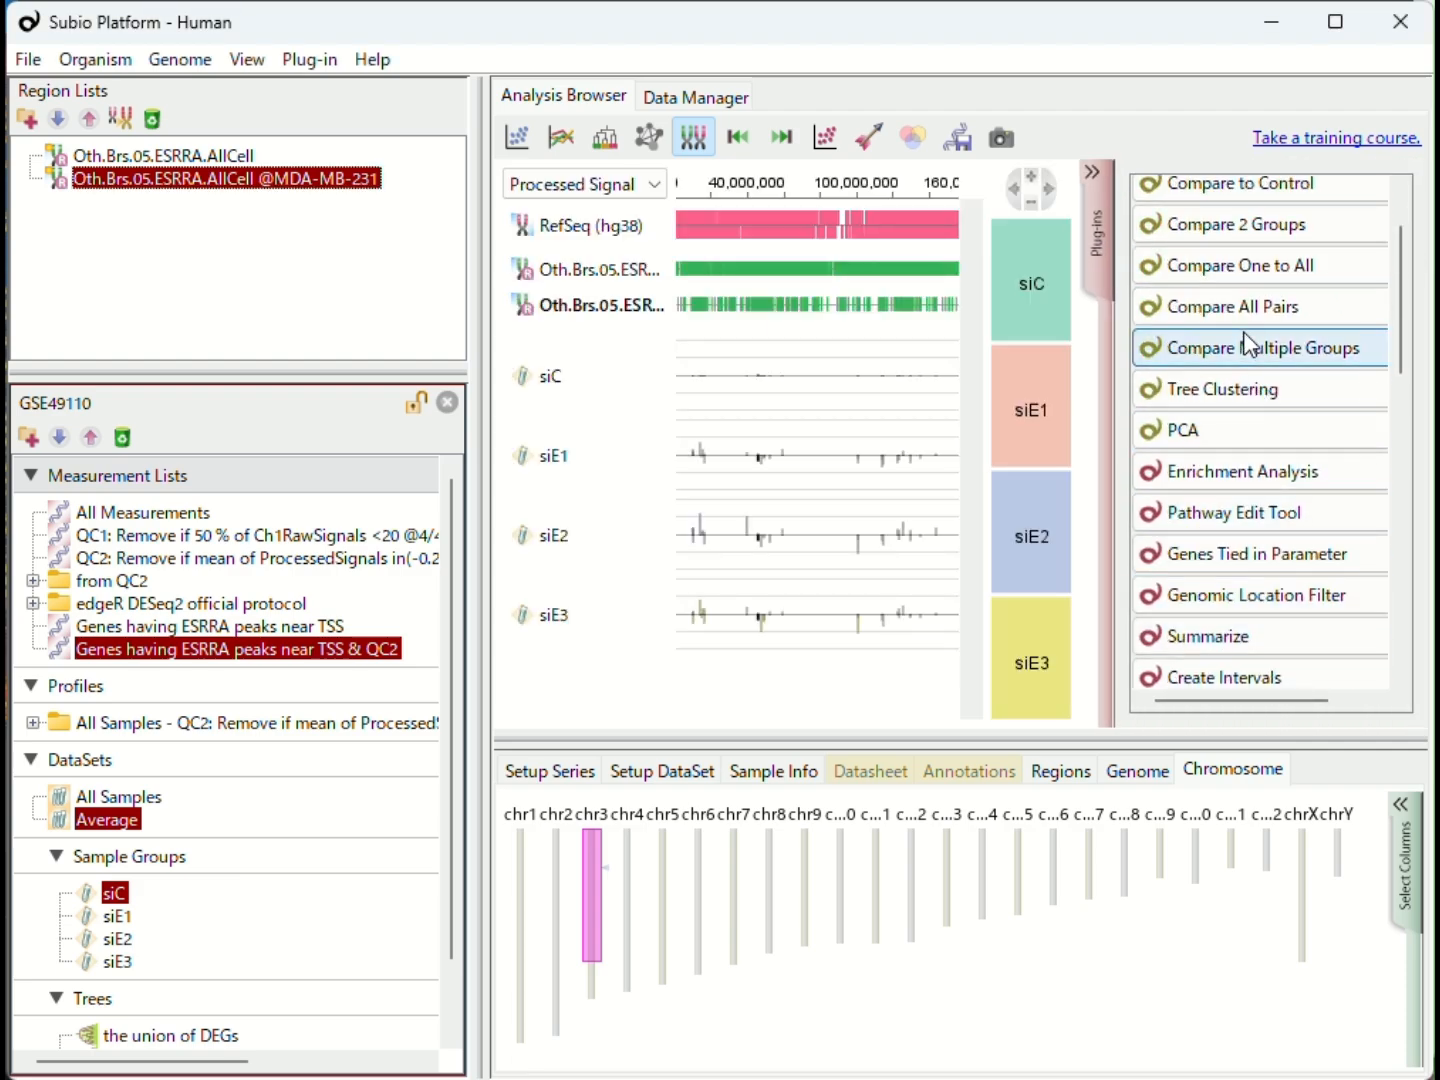
pyautogui.scroll(1, 1245, 290)
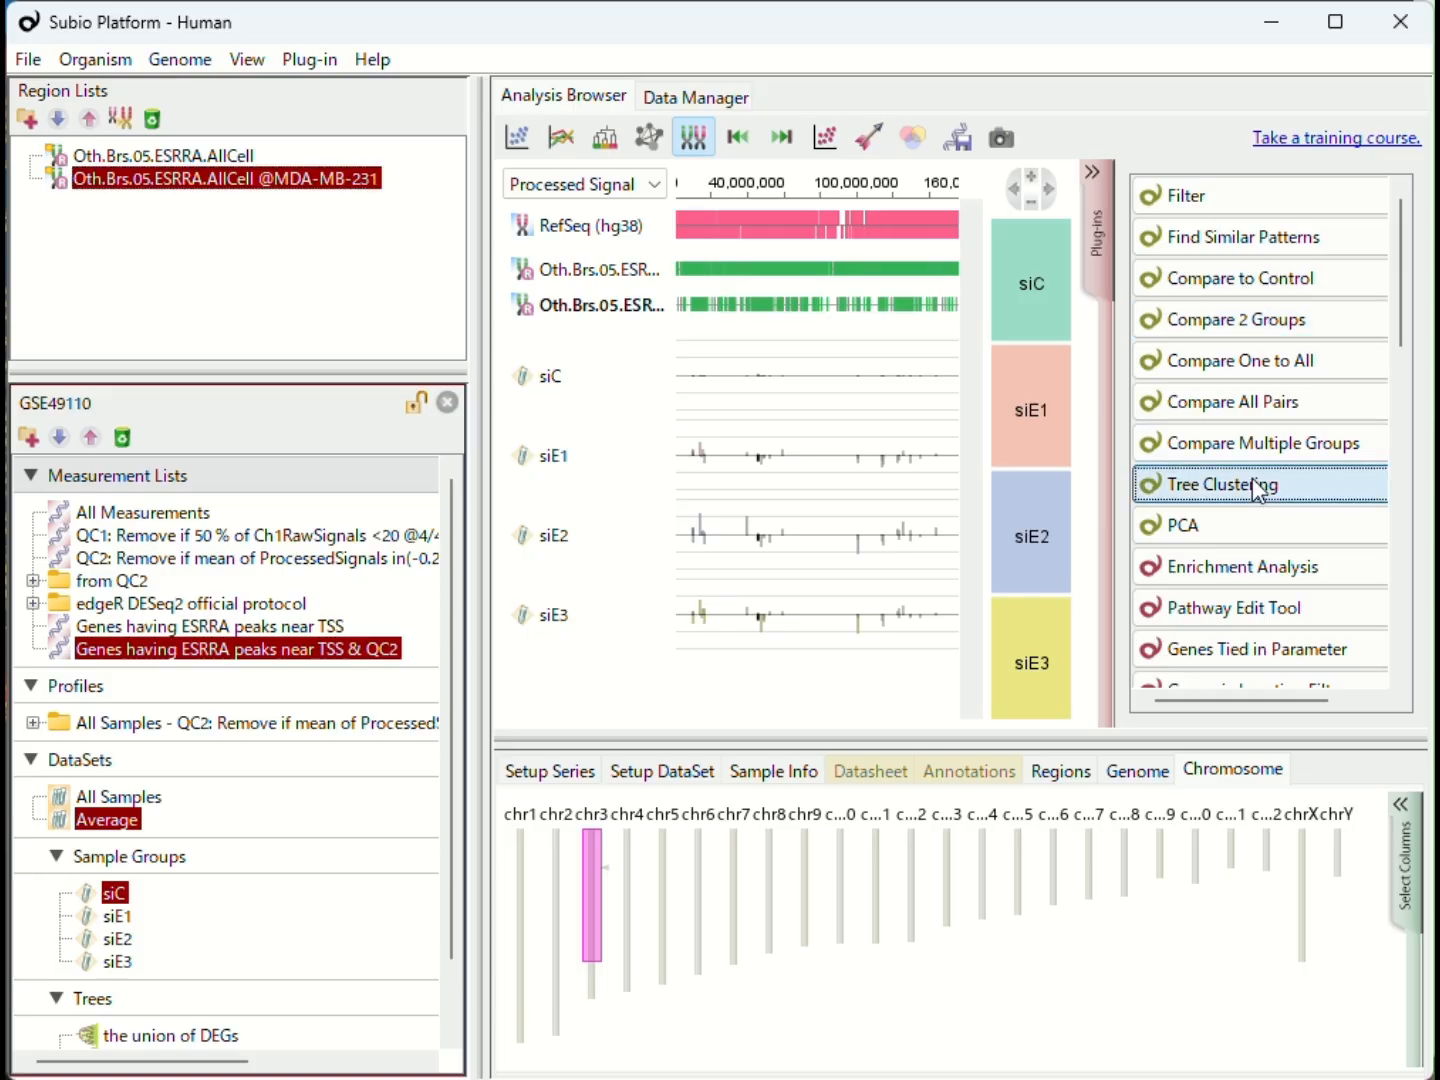
pyautogui.click(1180, 485)
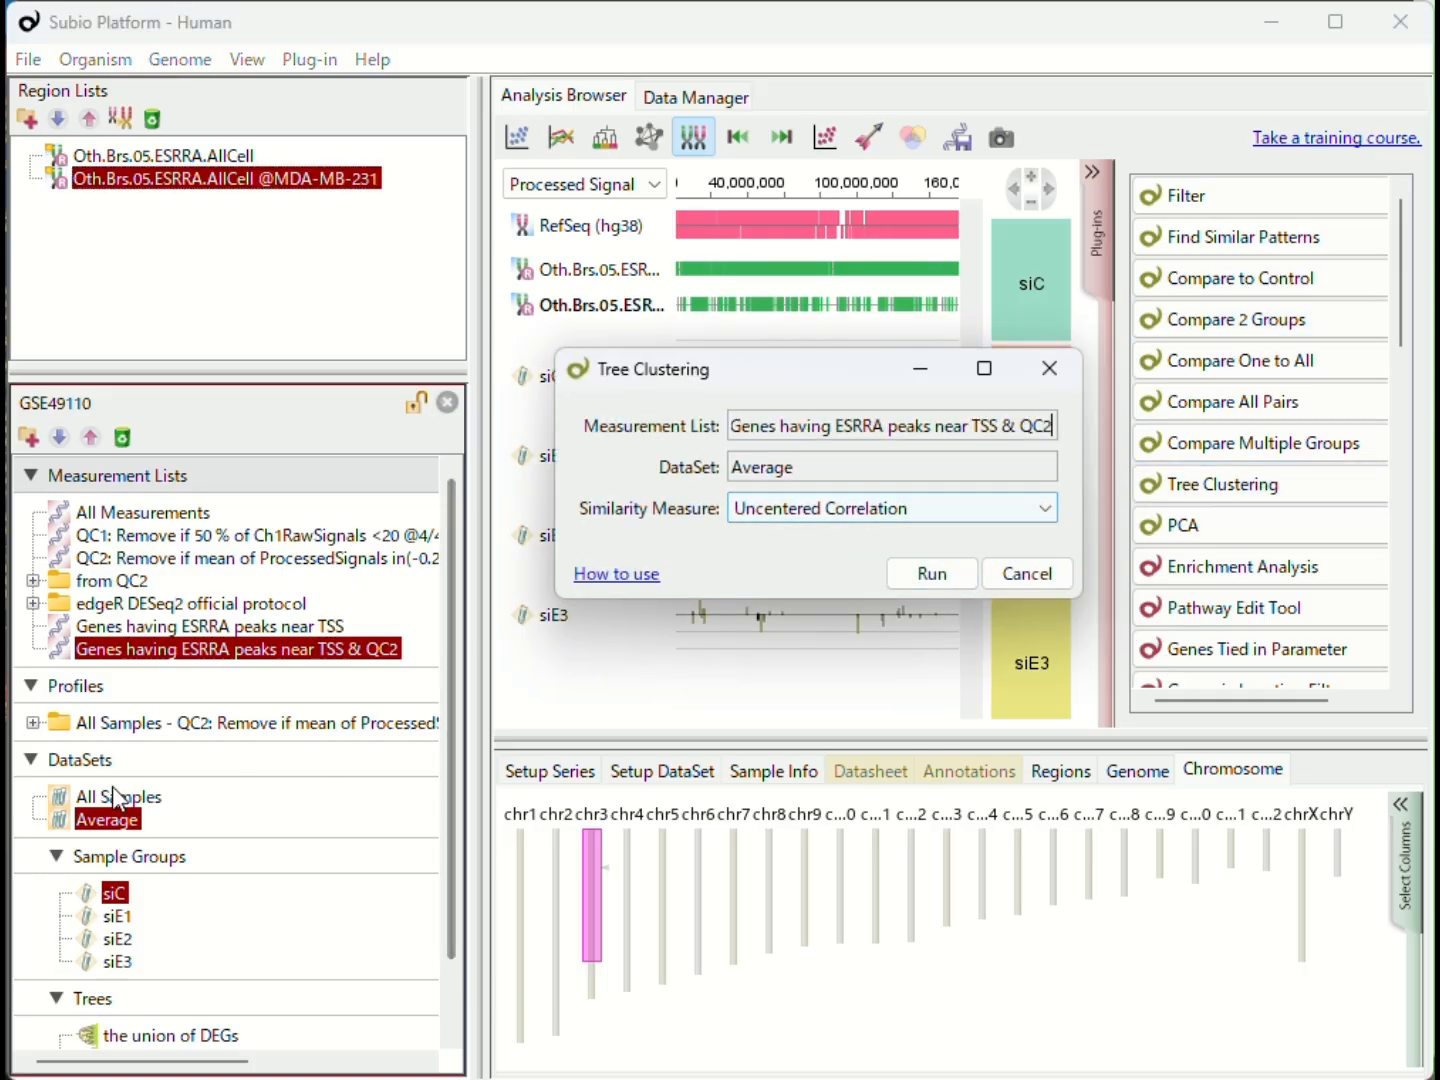
pyautogui.moveTo(118, 796); pyautogui.dragTo(756, 476)
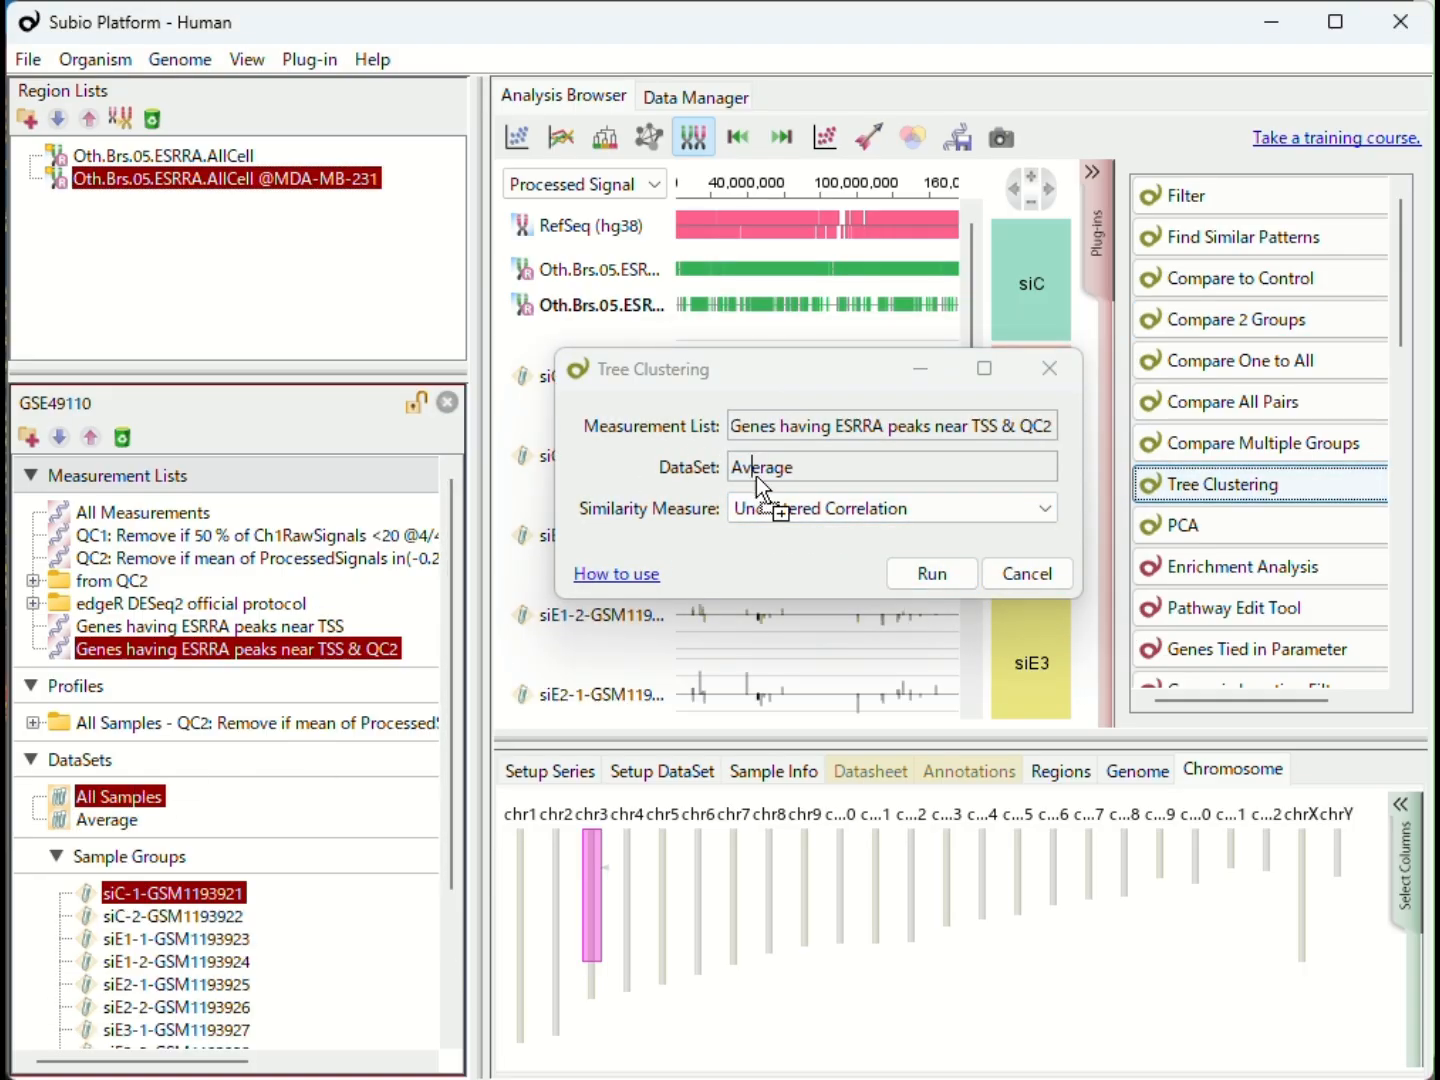
pyautogui.click(931, 573)
pyautogui.click(977, 683)
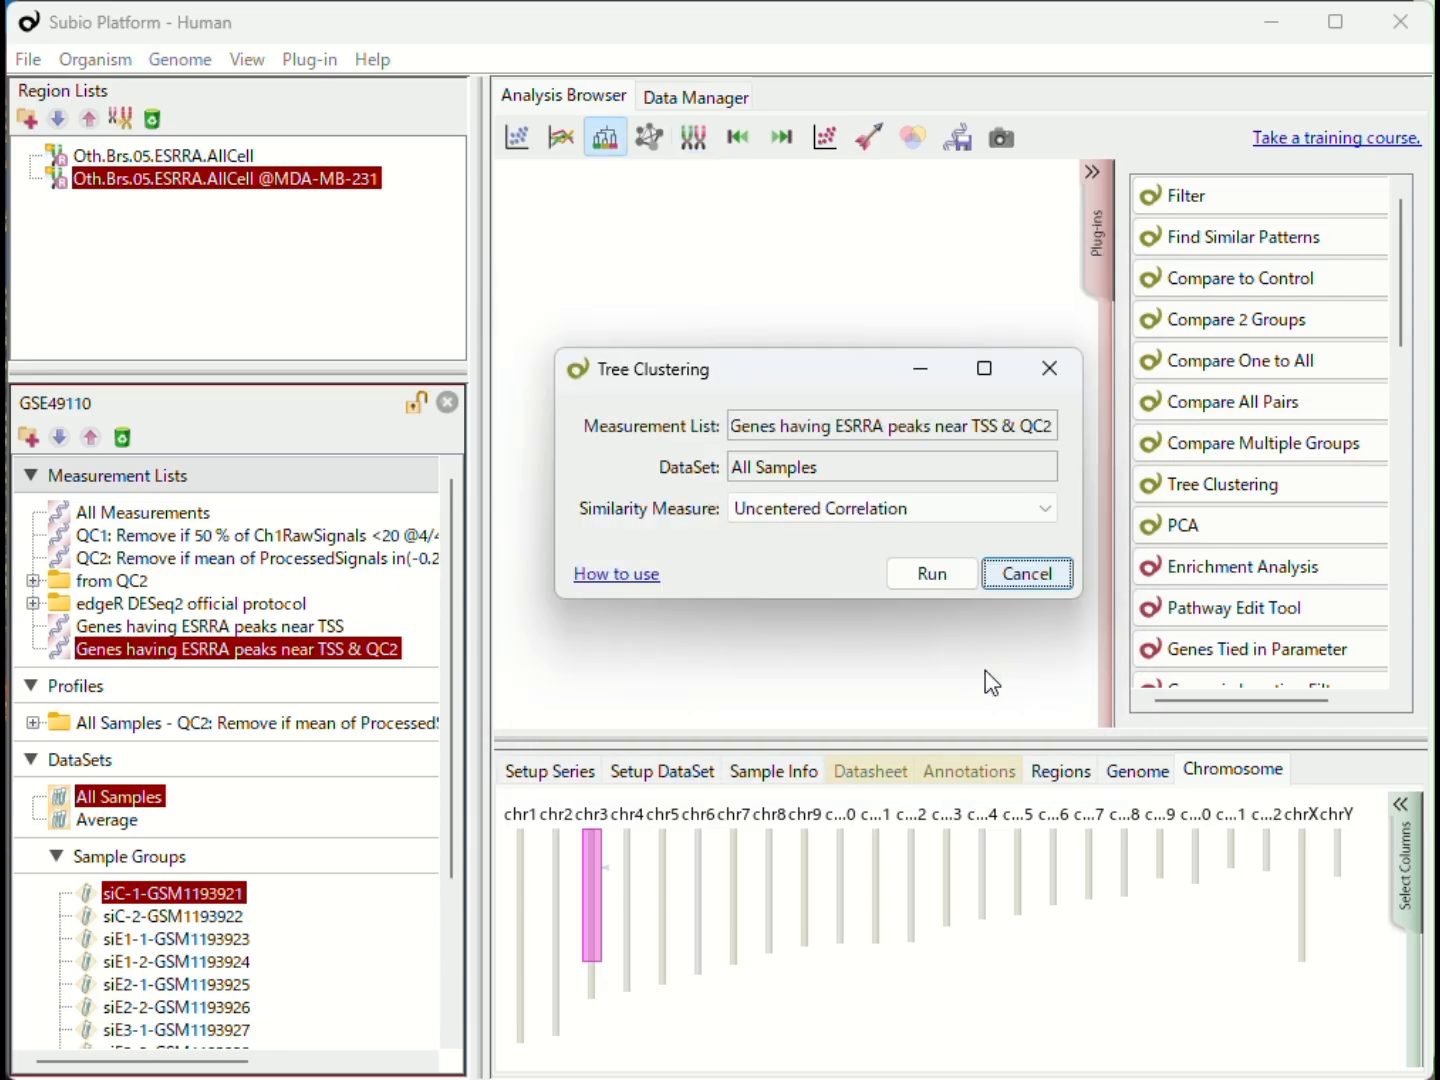
pyautogui.click(1060, 365)
pyautogui.click(1093, 284)
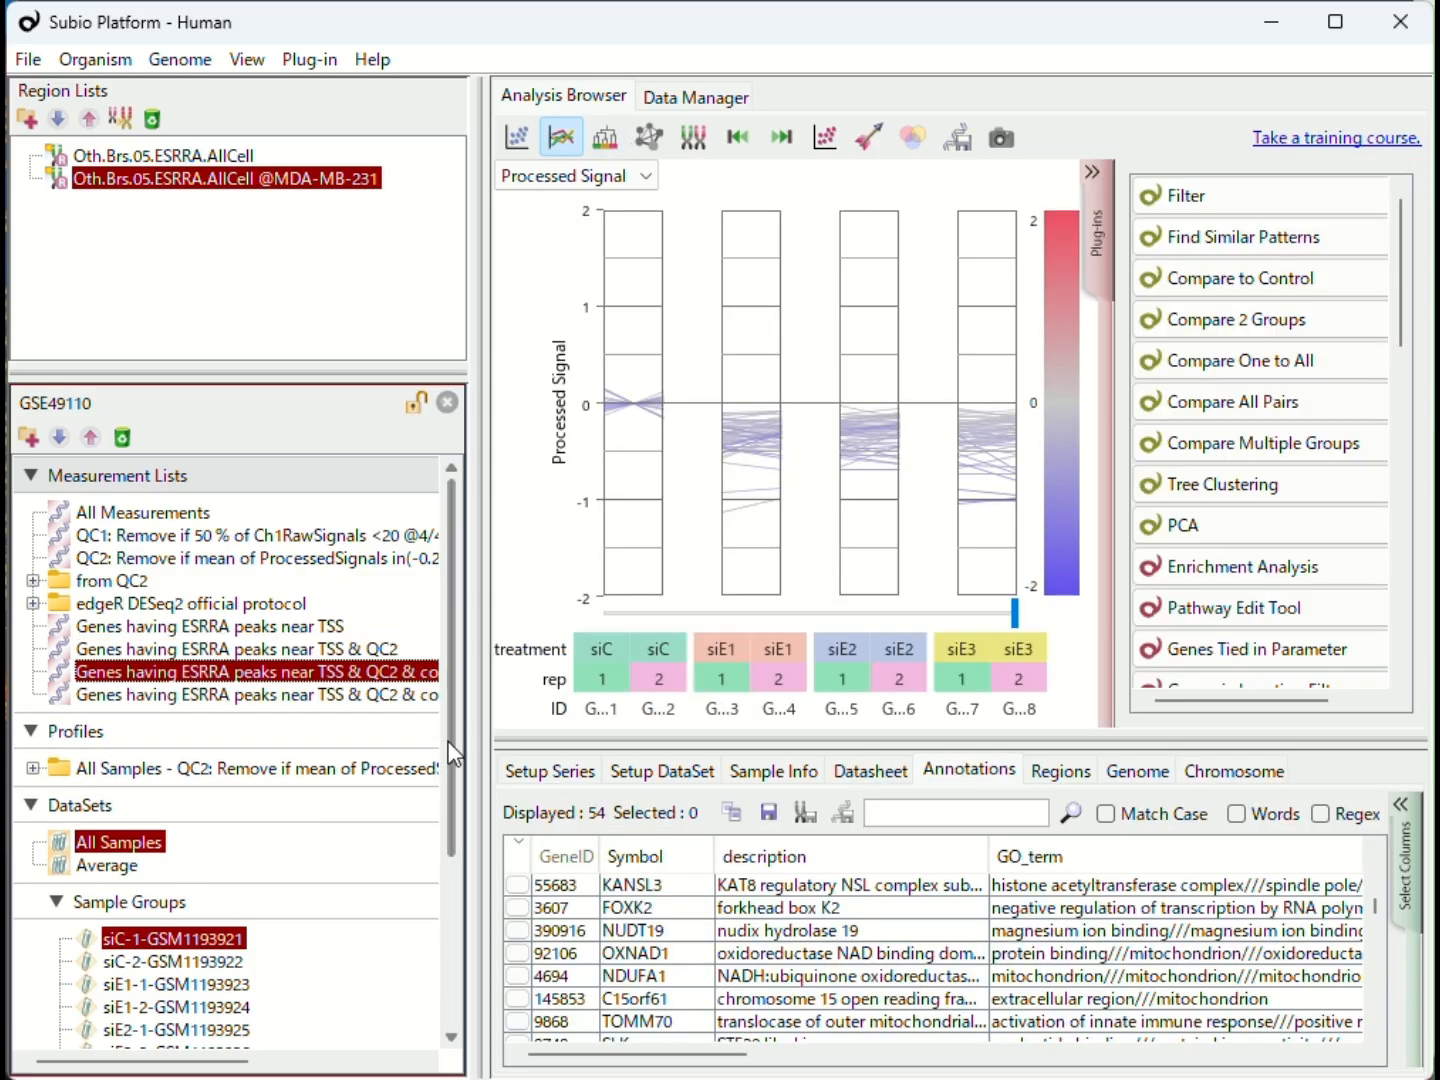
# - Display the union of DEGs (t-test) tree with the QC2 measurement list
pyautogui.moveTo(449, 742); pyautogui.dragTo(436, 862)
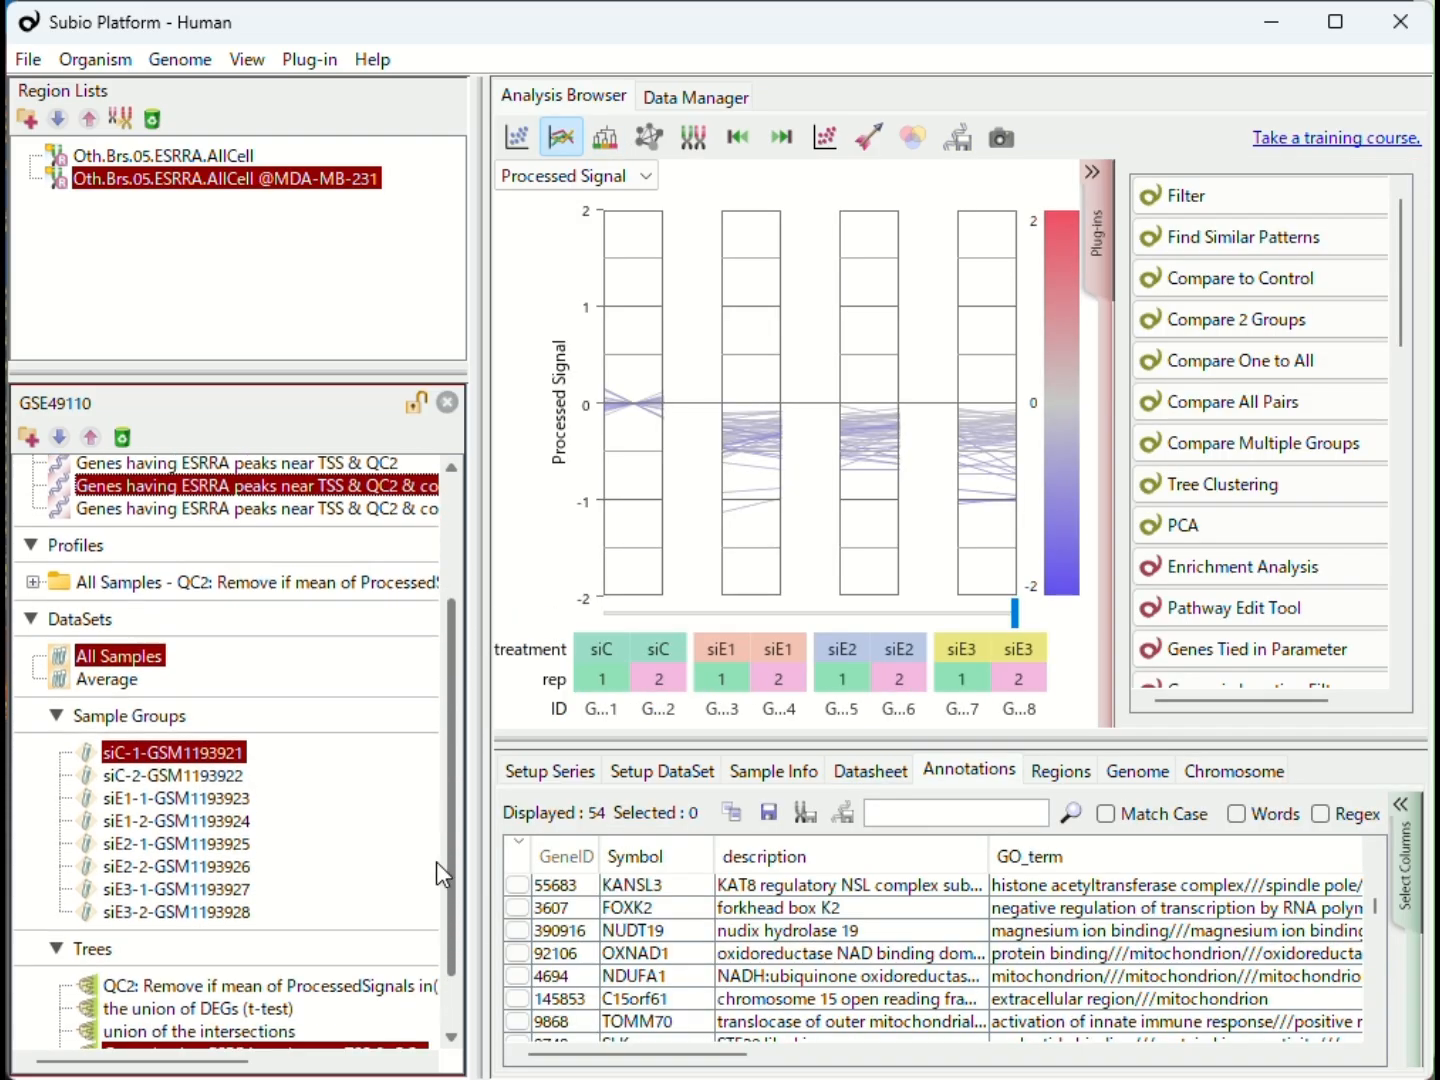
pyautogui.scroll(-2, 444, 873)
pyautogui.click(177, 936)
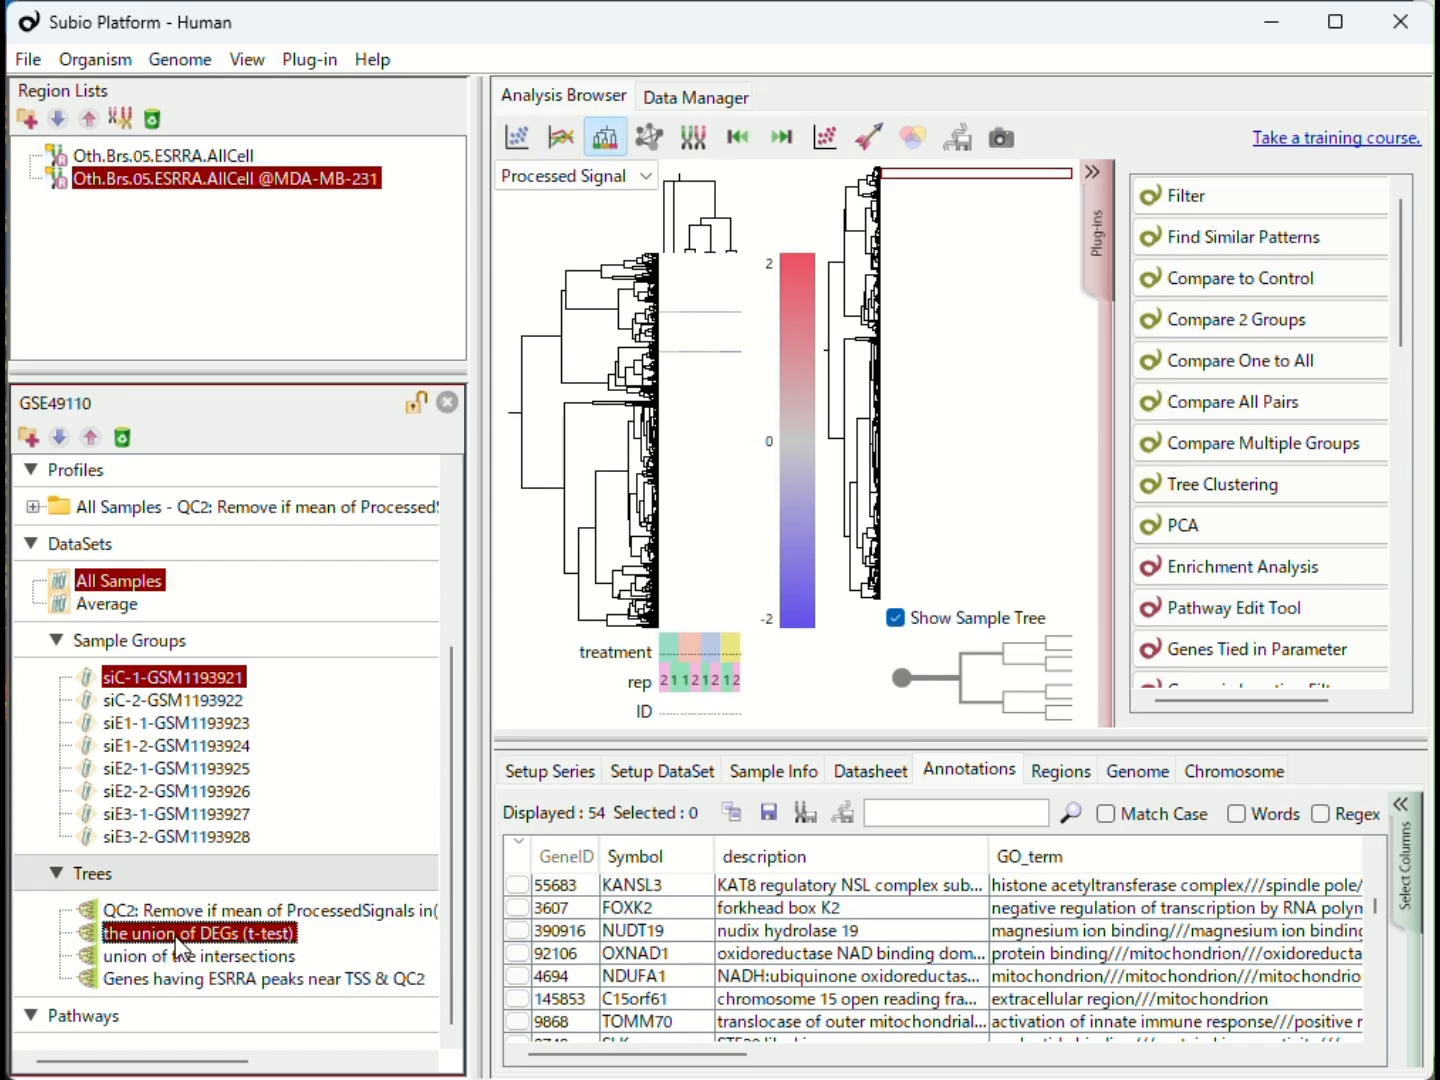
pyautogui.scroll(5, 166, 510)
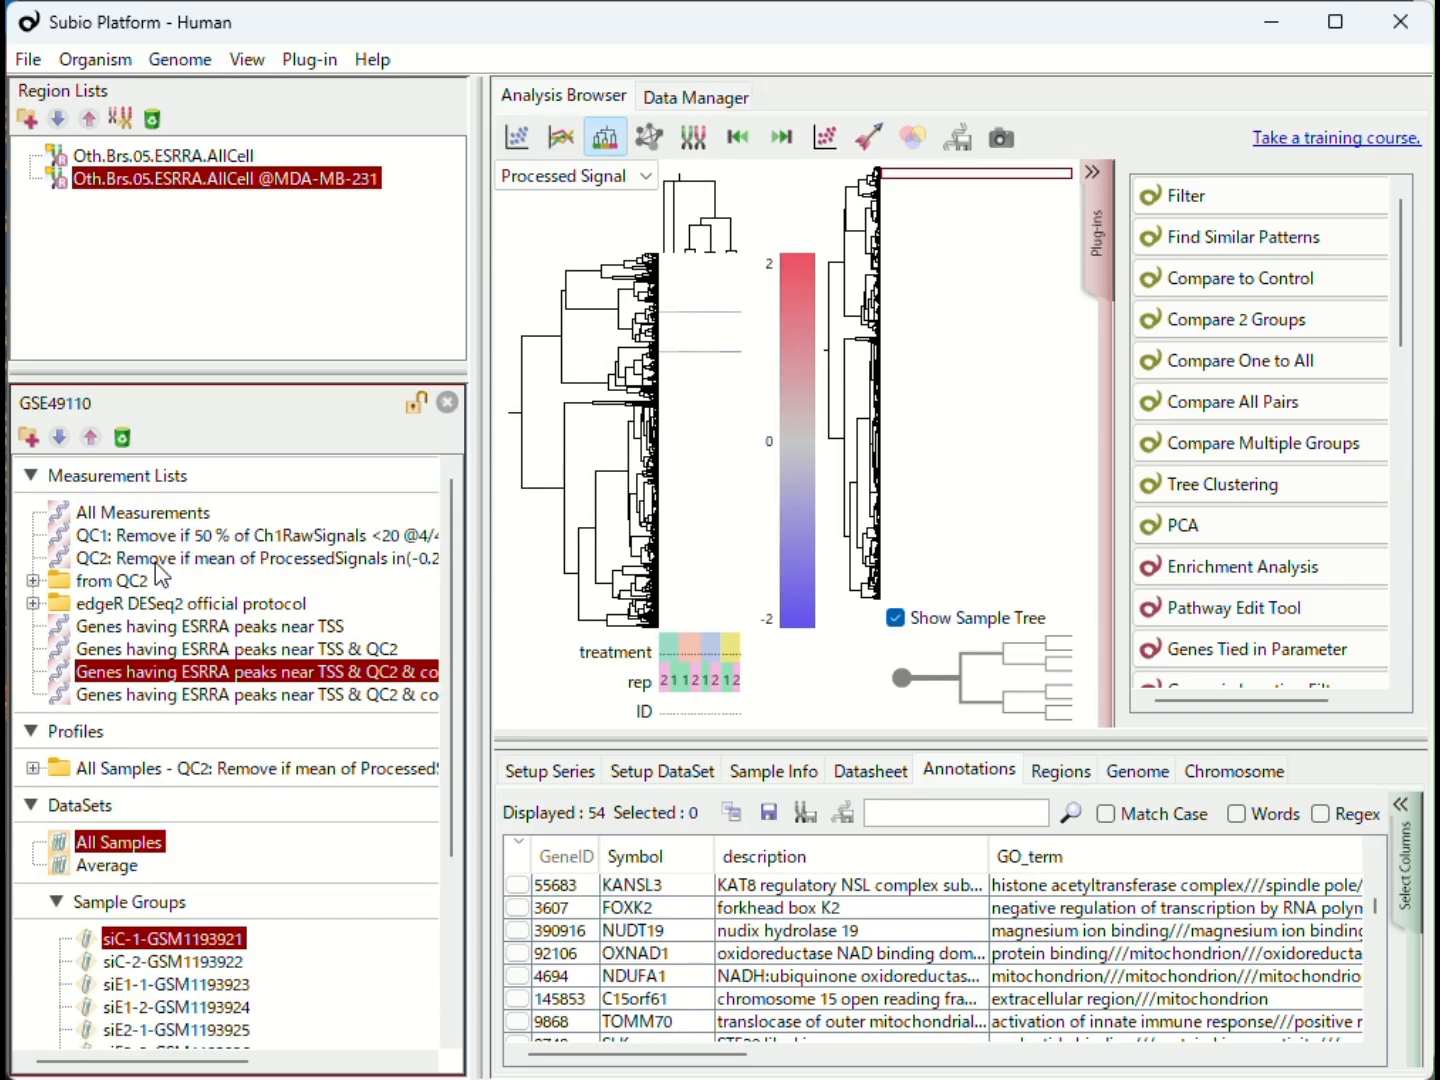
pyautogui.click(160, 561)
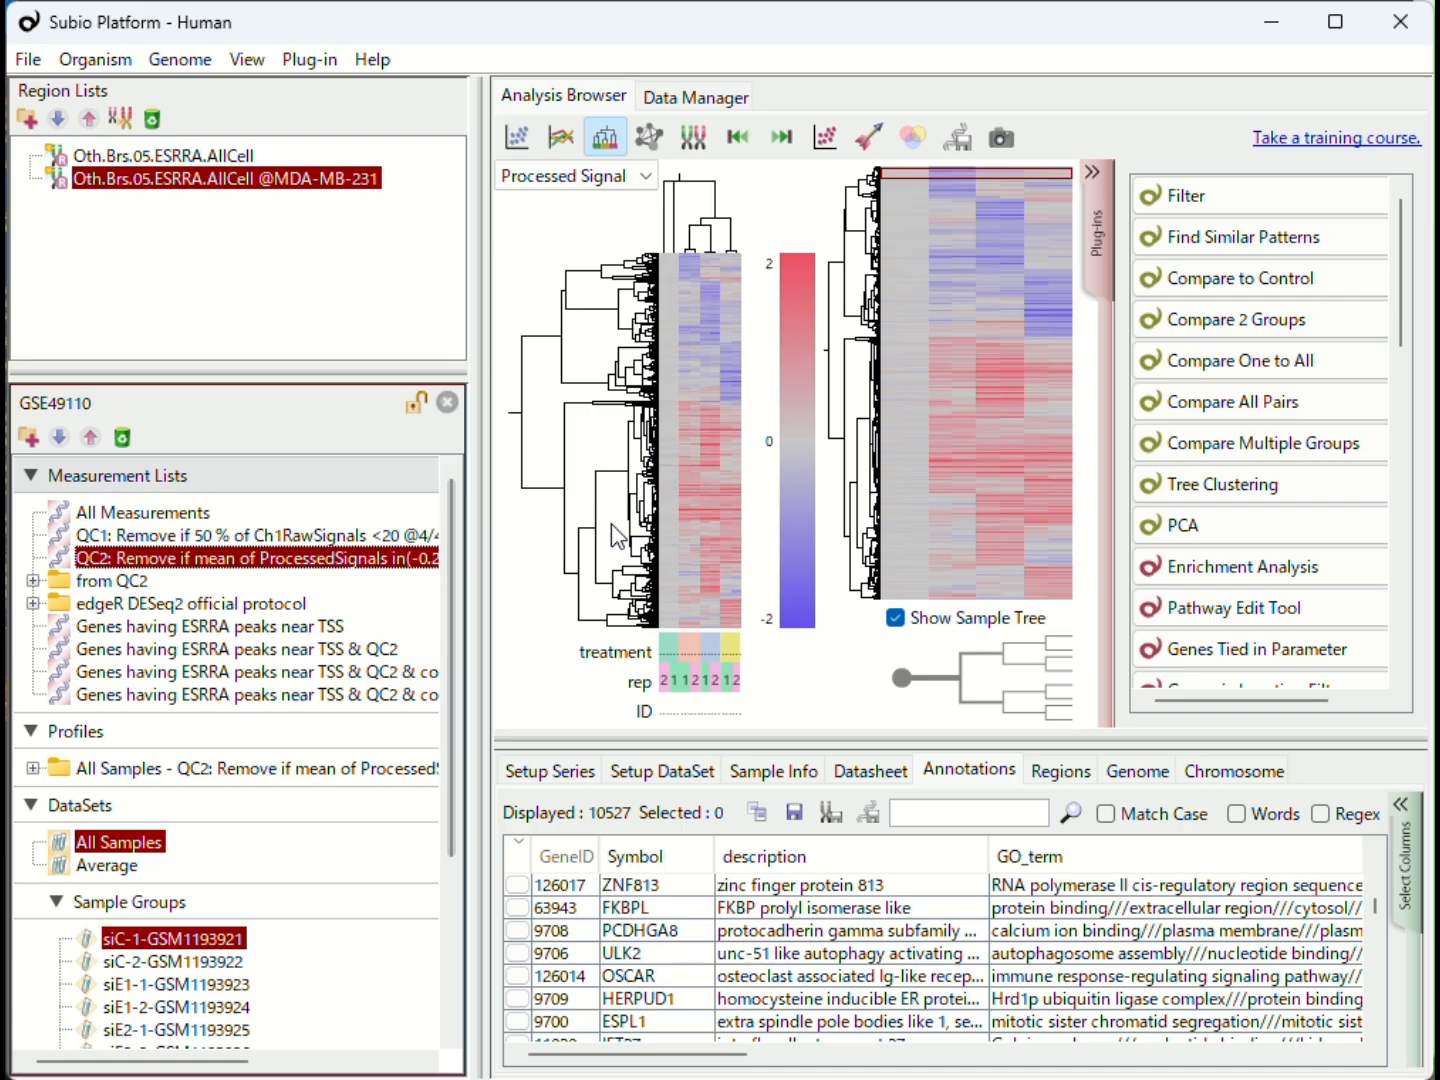
# - Select the tree branch of genes upregulated in all siE groups and save it as the measurement list cluster, commonly up
pyautogui.click(606, 482)
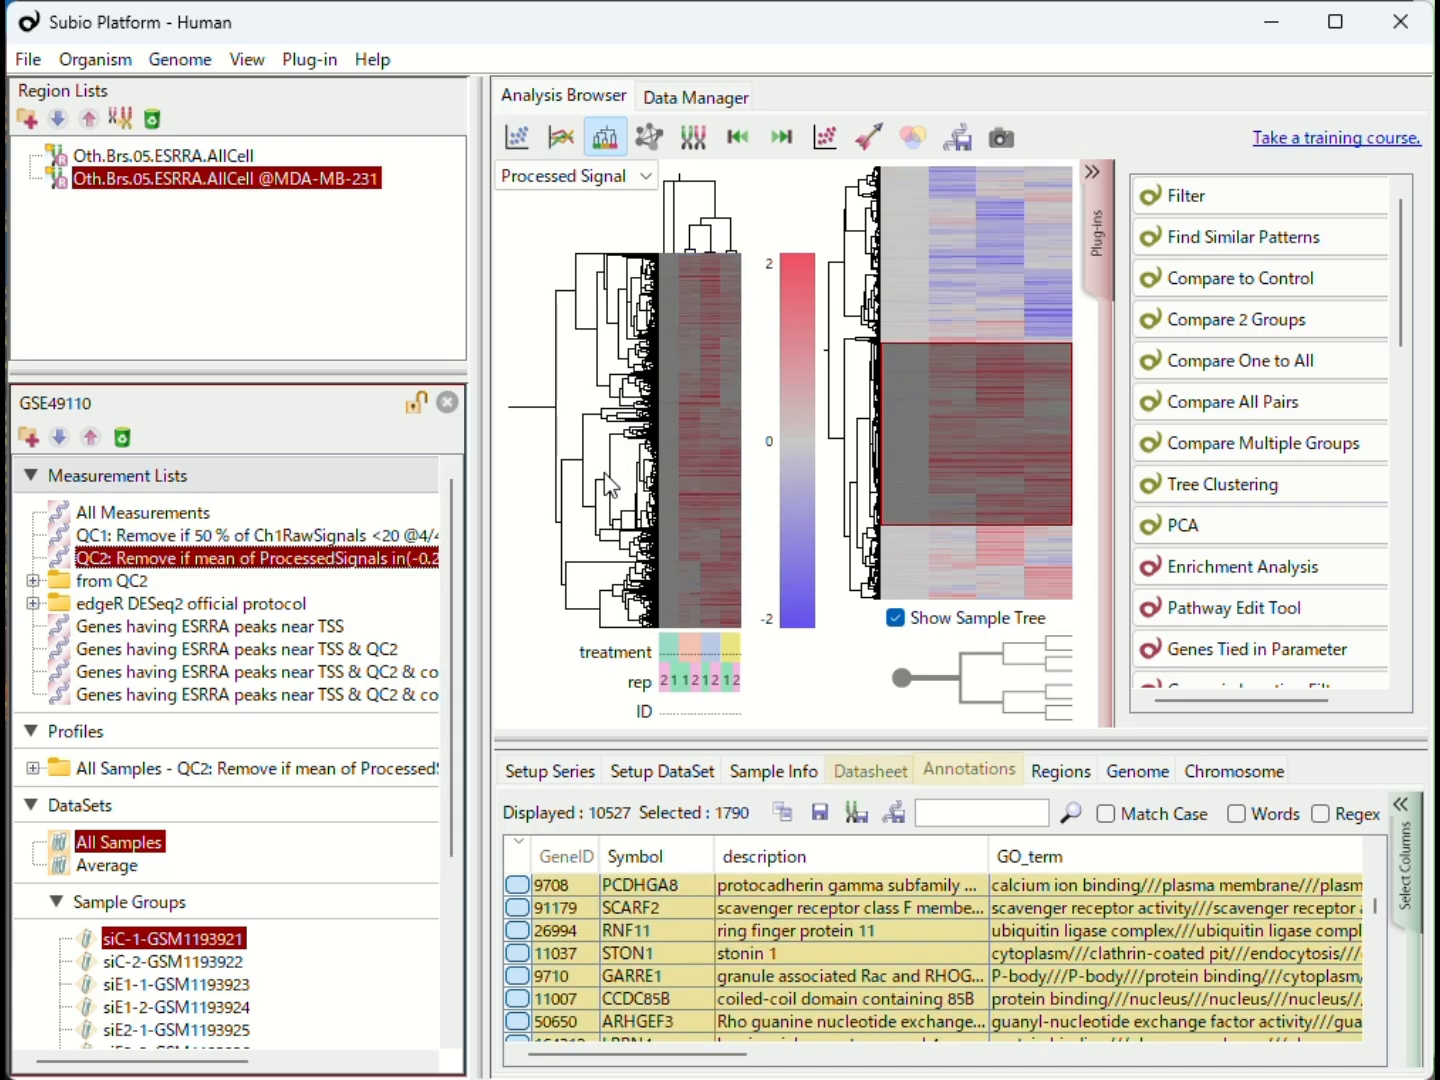
pyautogui.click(600, 519)
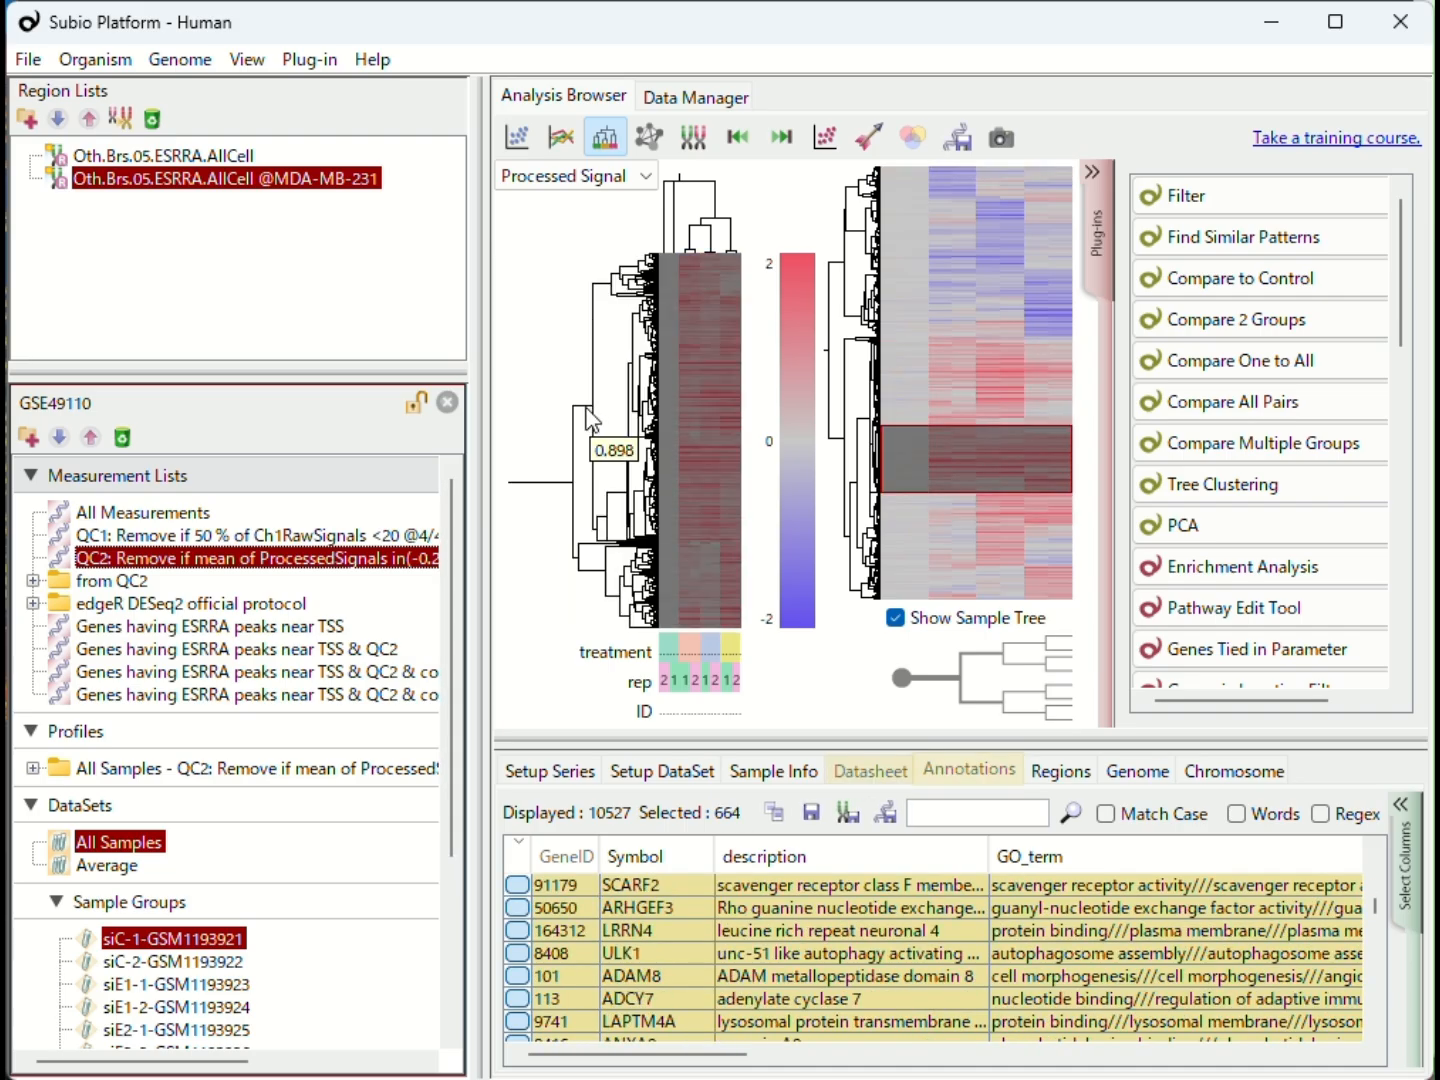
pyautogui.click(589, 419)
pyautogui.click(588, 616)
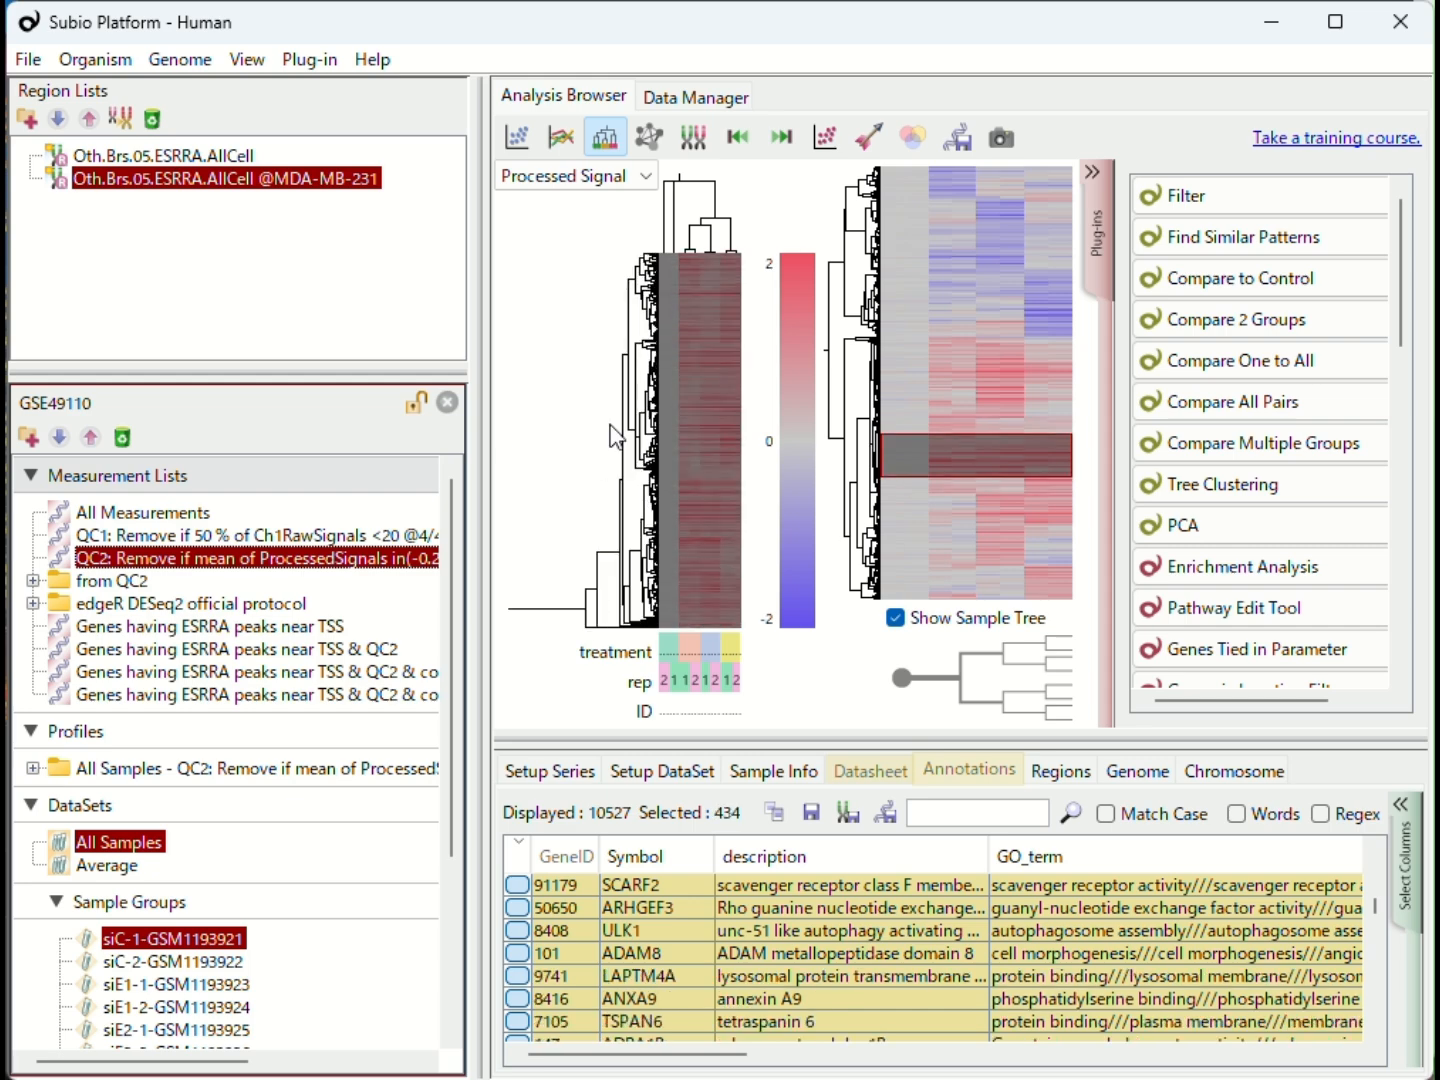
pyautogui.click(959, 140)
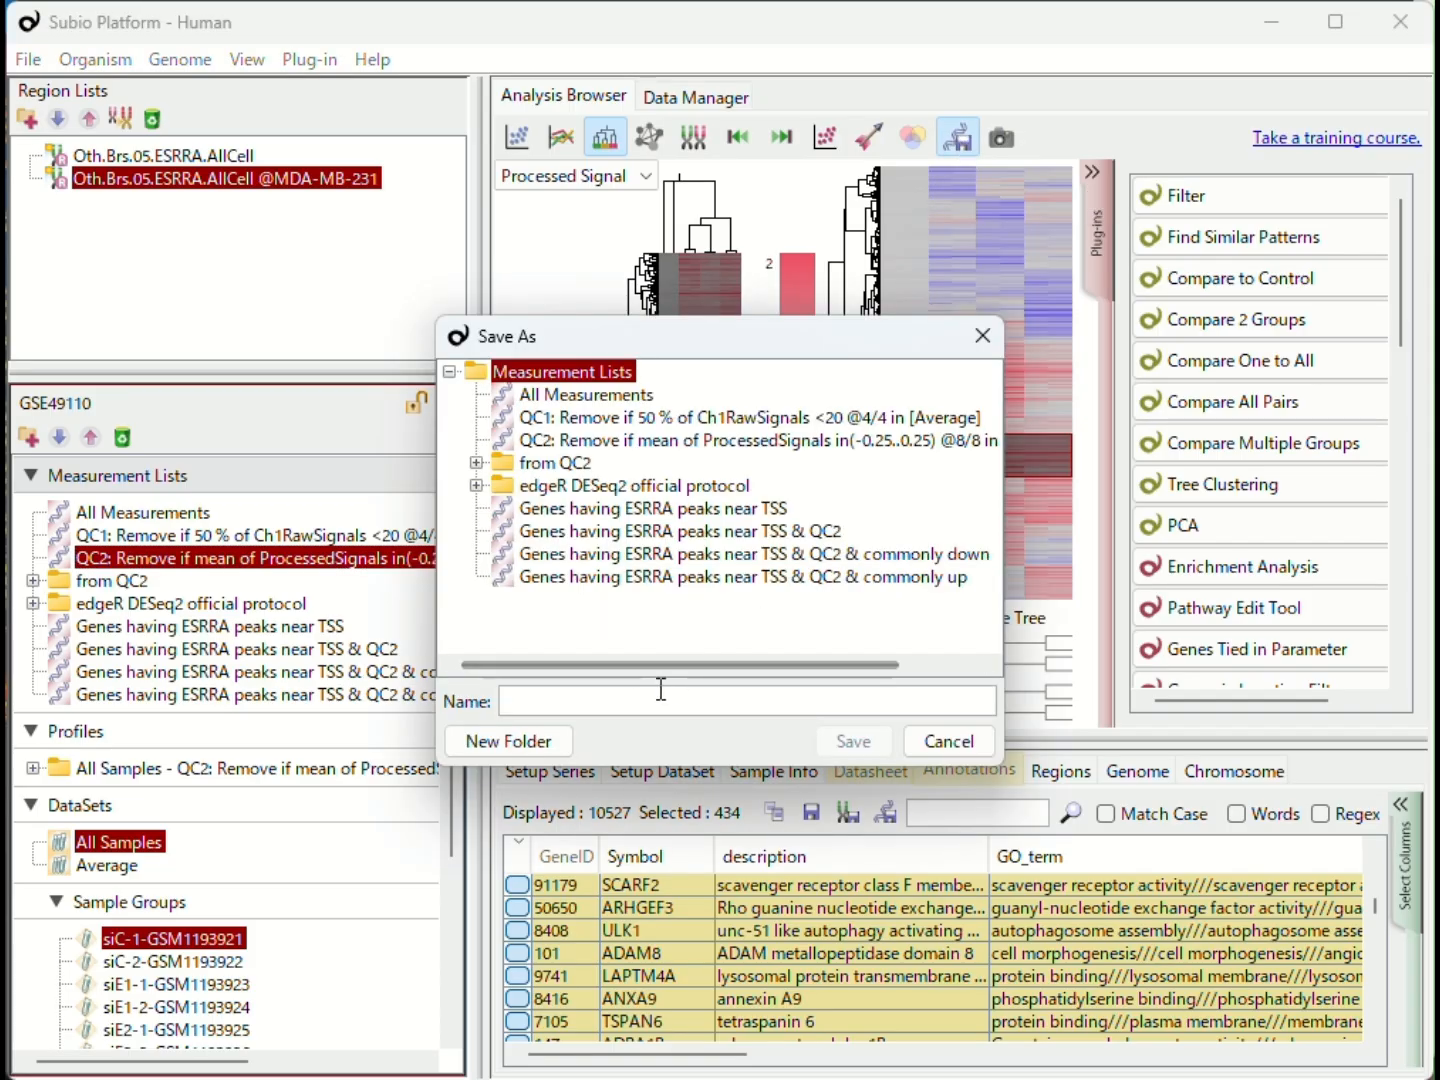
pyautogui.write('cluster, commonly up')
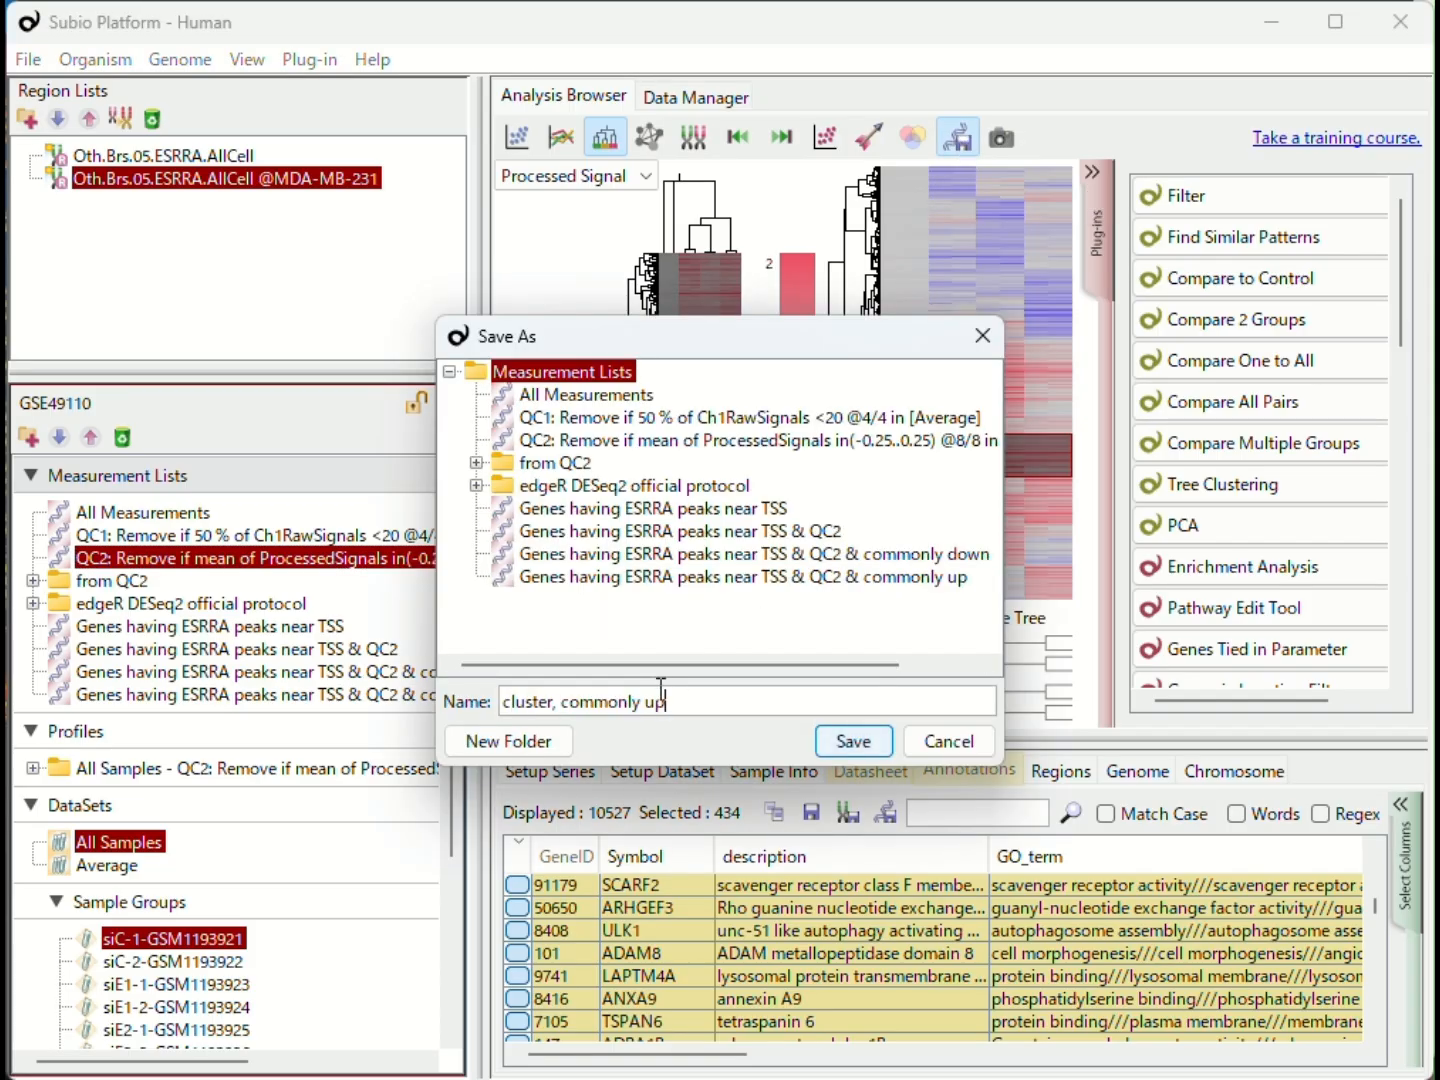
pyautogui.press('Return')
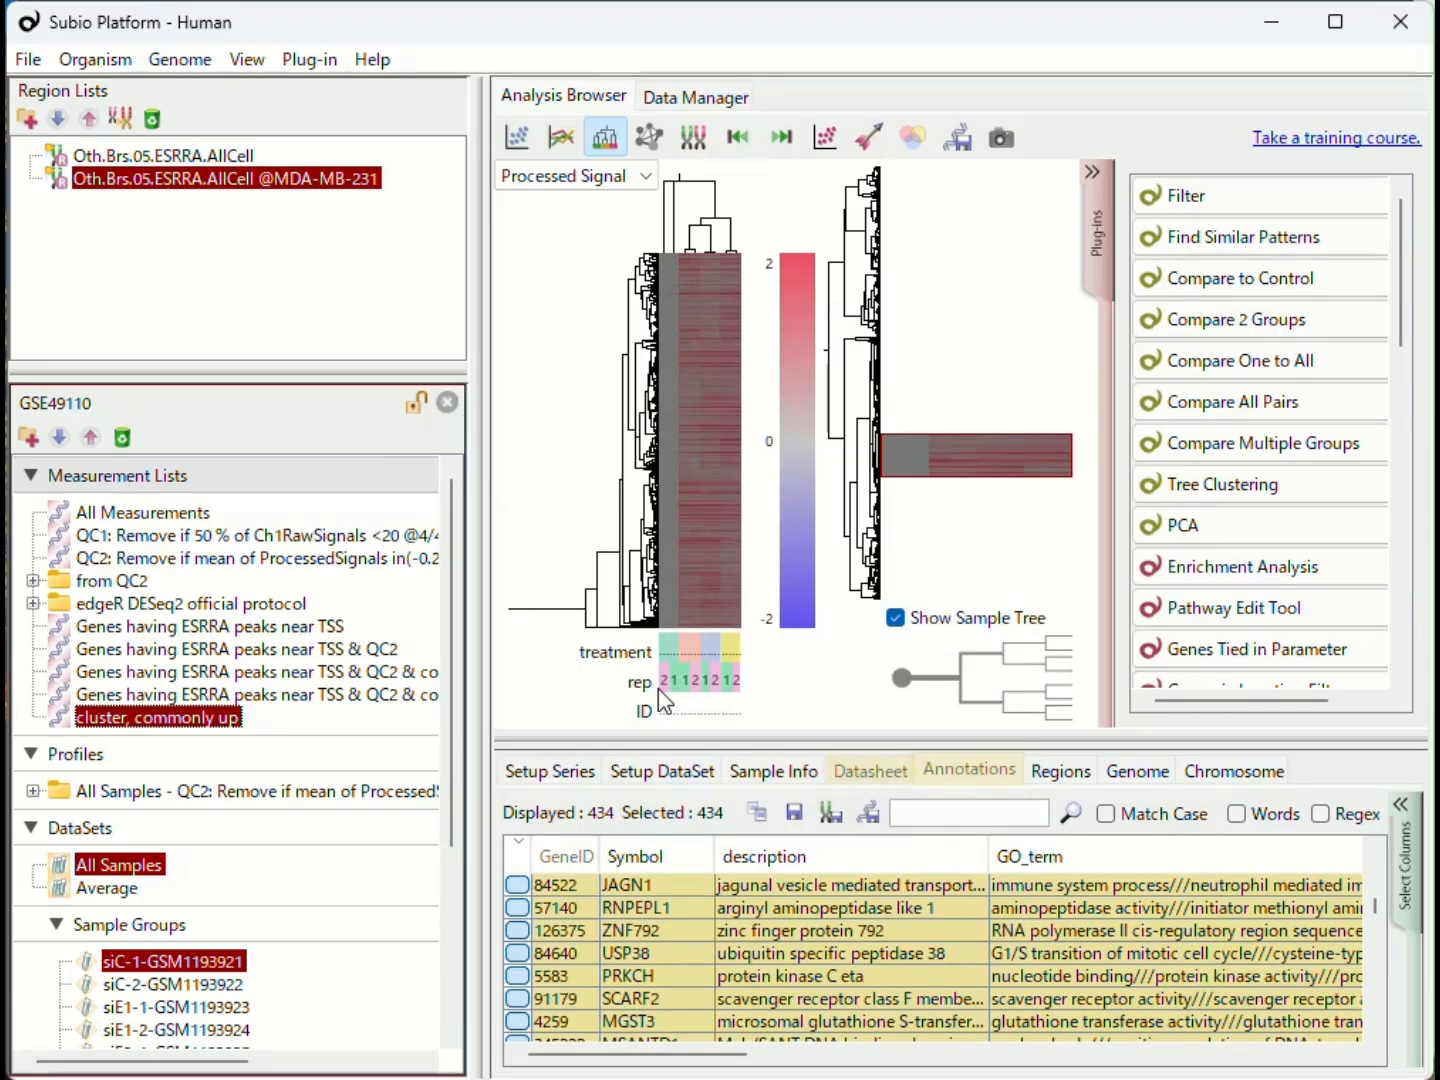
# - Copy only the Symbol column of the cluster, commonly up genes to the clipboard
pyautogui.click(760, 814)
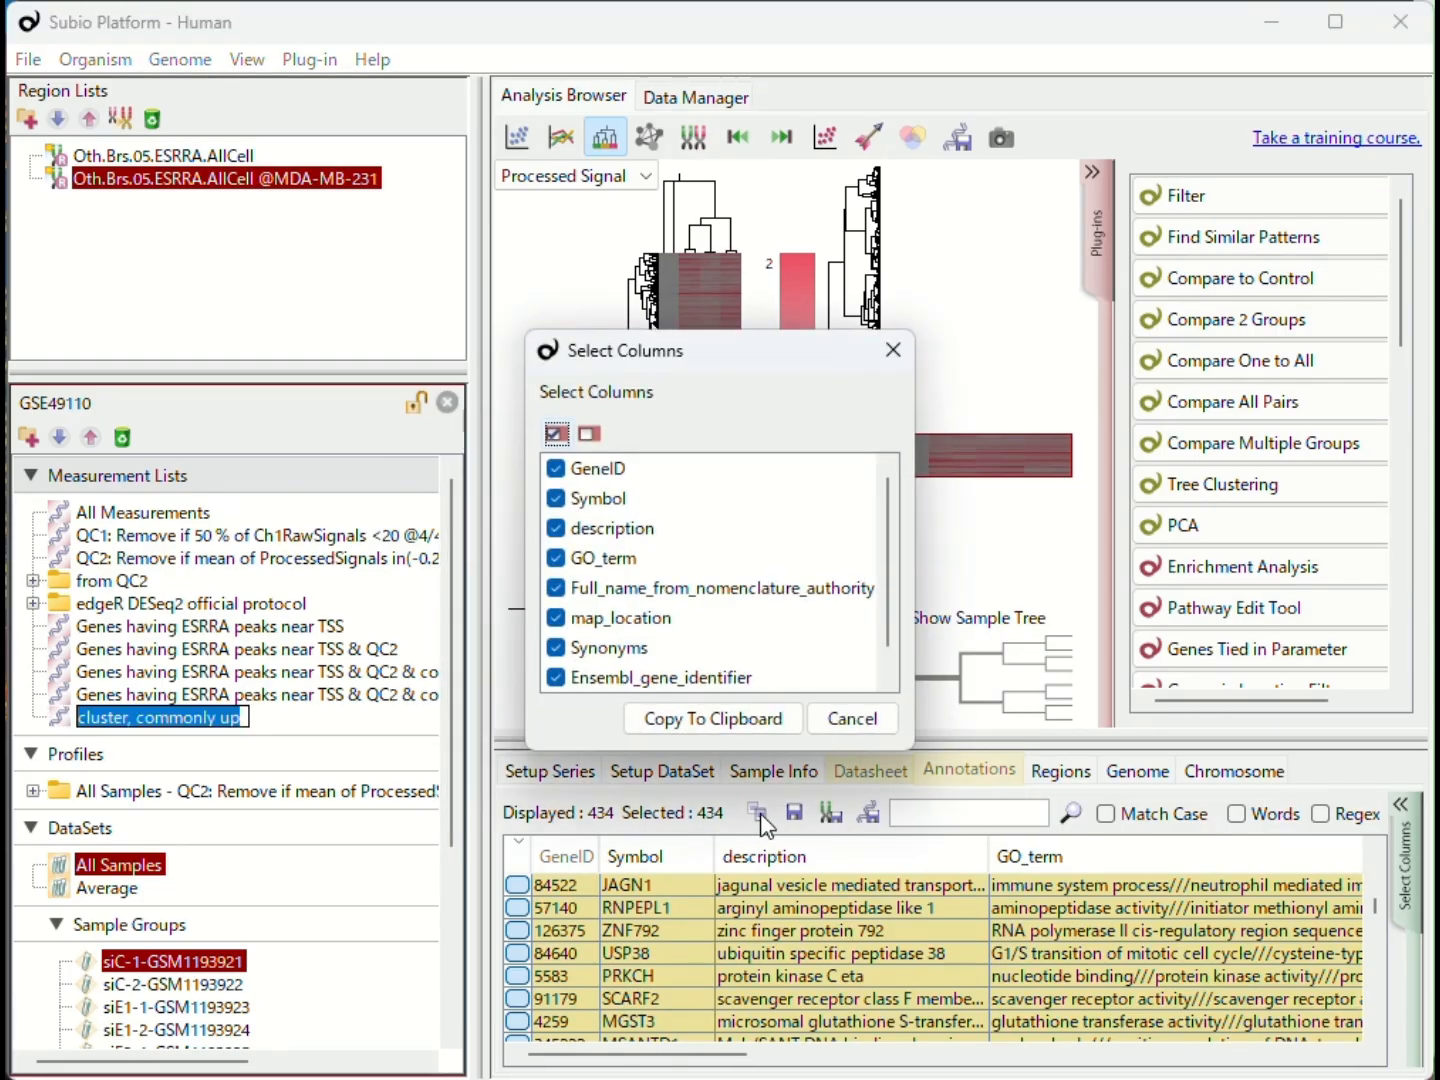
pyautogui.moveTo(617, 471); pyautogui.dragTo(585, 815)
pyautogui.click(589, 434)
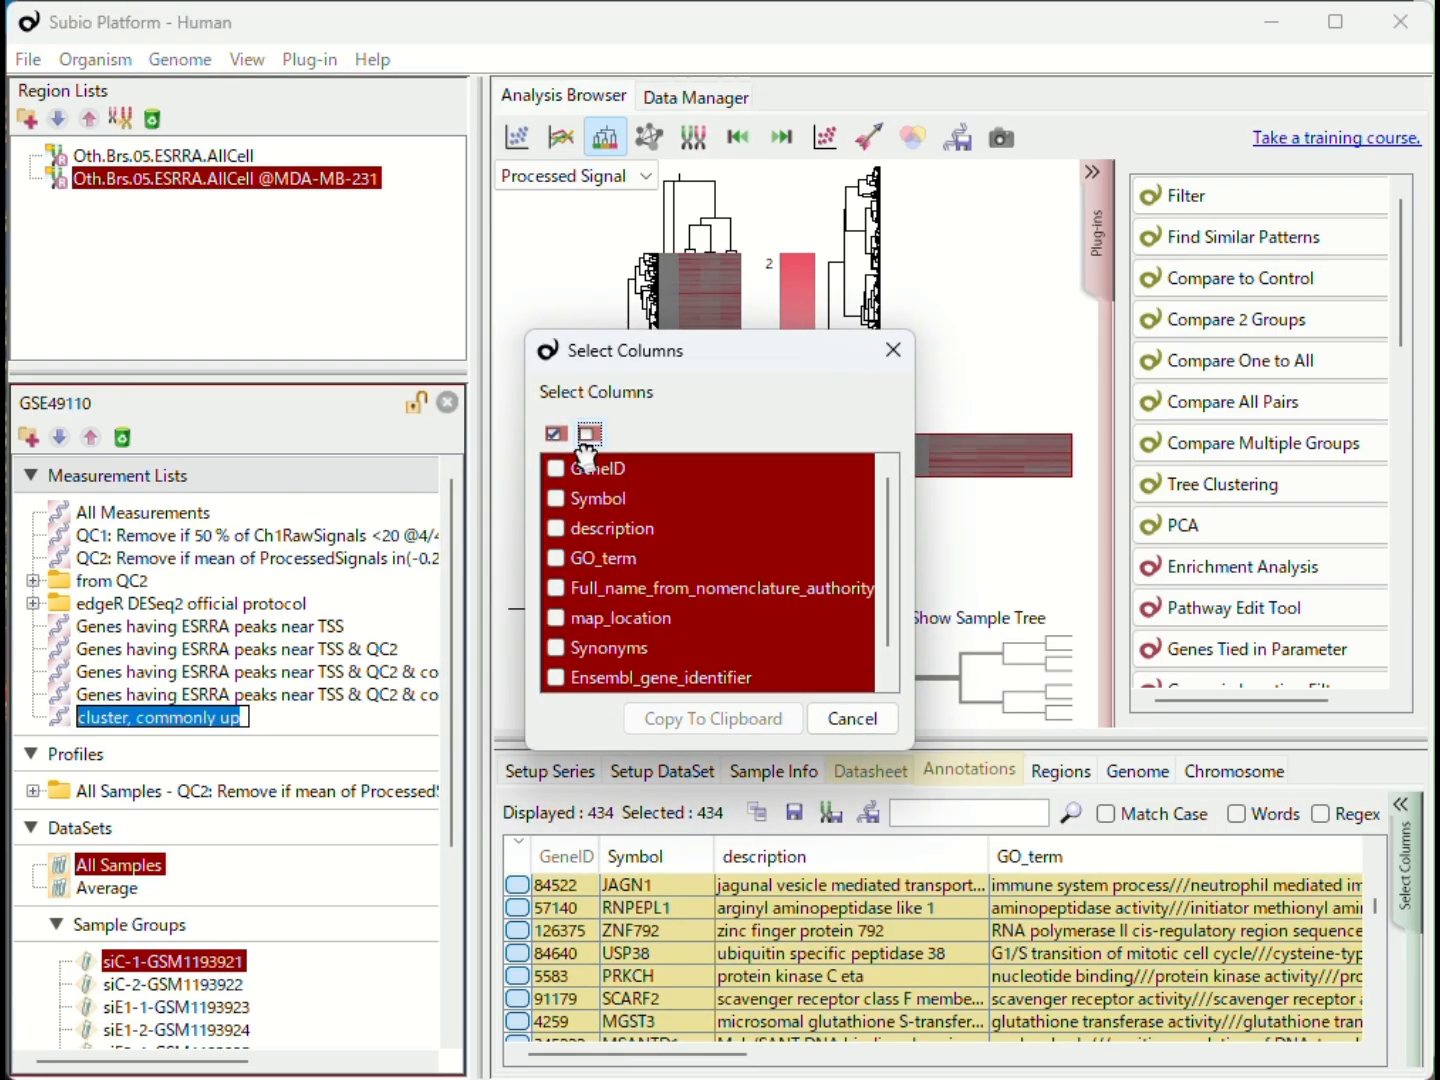
pyautogui.click(556, 497)
pyautogui.scroll(-1, 644, 561)
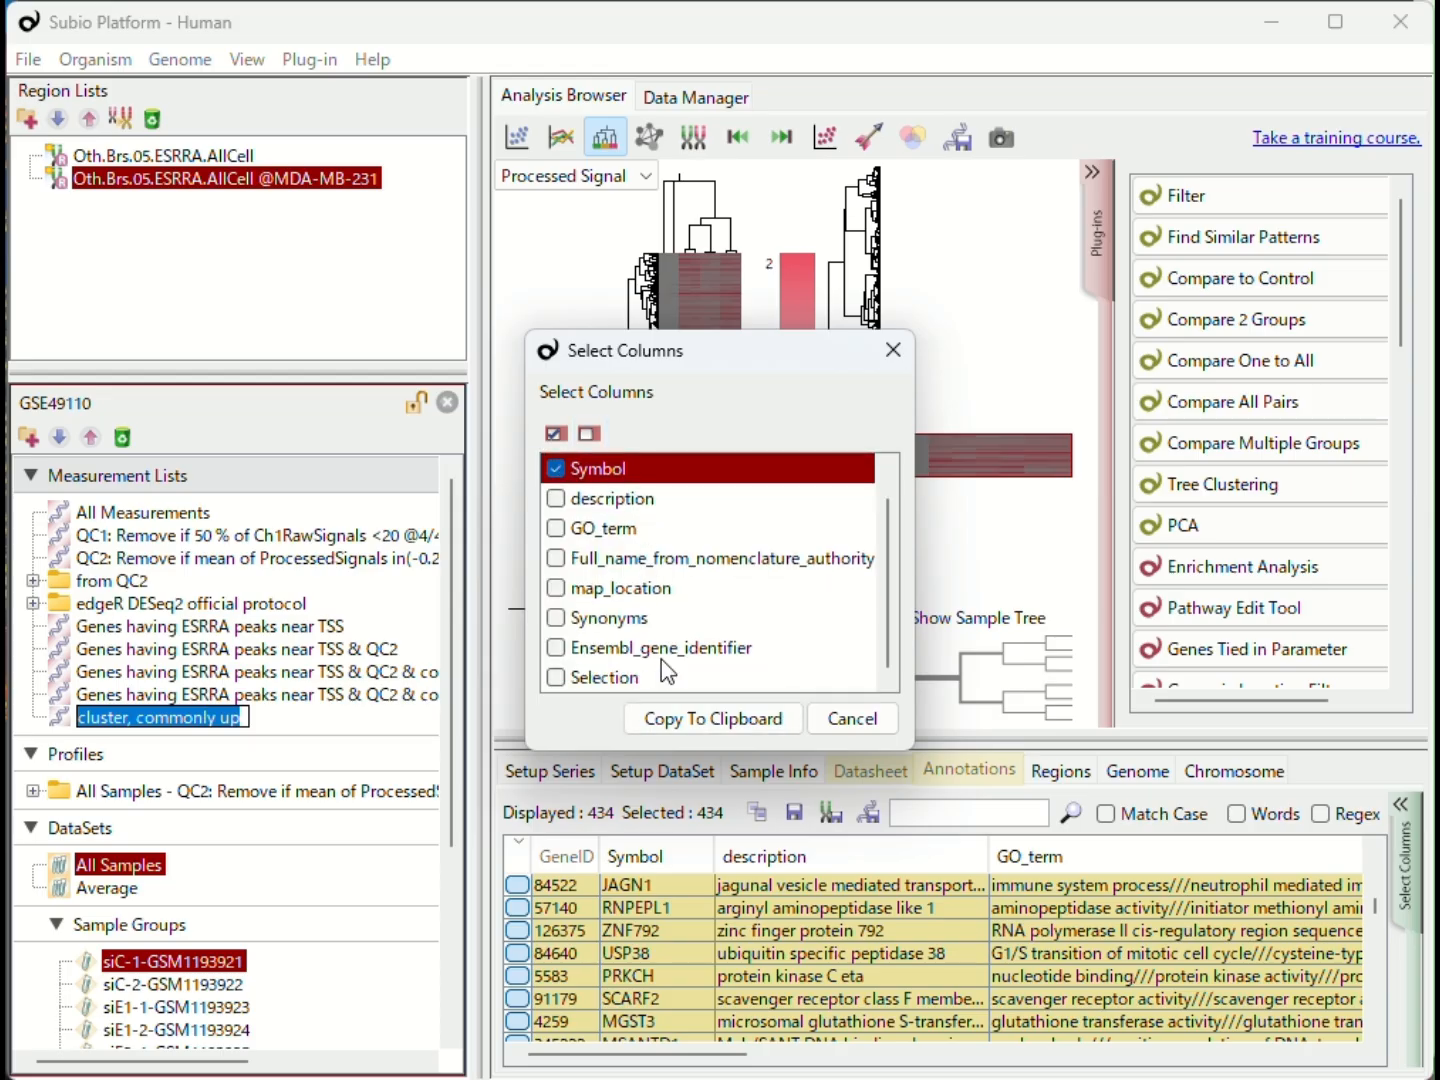
pyautogui.click(668, 718)
# - Switch to ChIP-Atlas in the browser and open its Enrichment Analysis page
pyautogui.hotkey('alt', 'Tab')
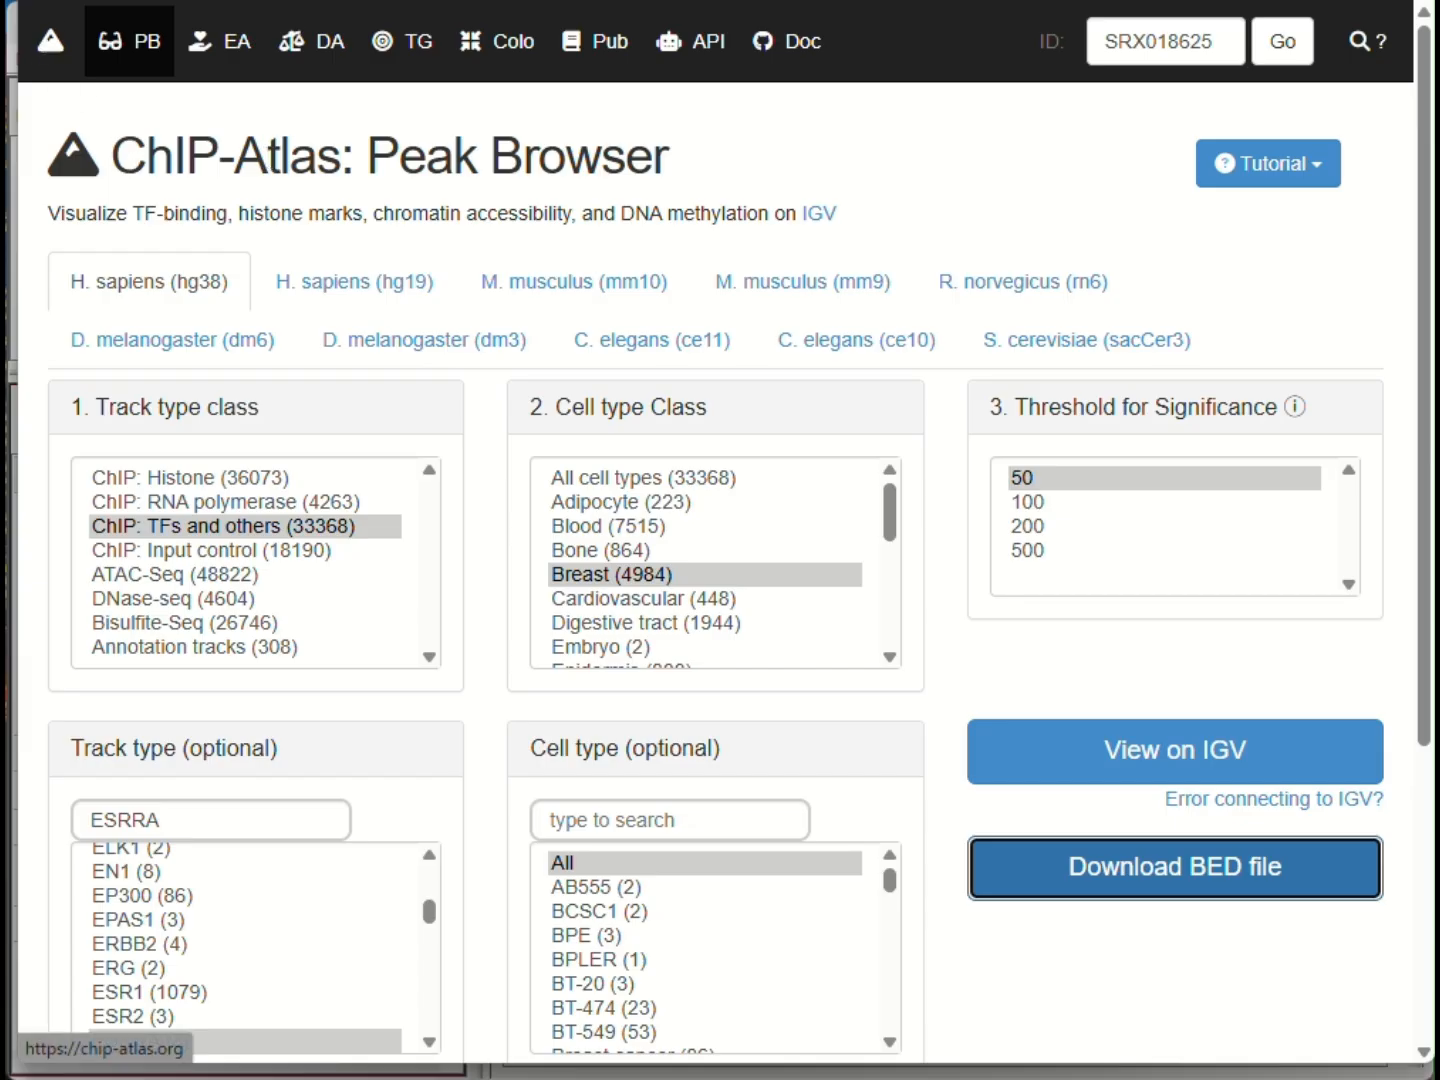
pyautogui.click(51, 41)
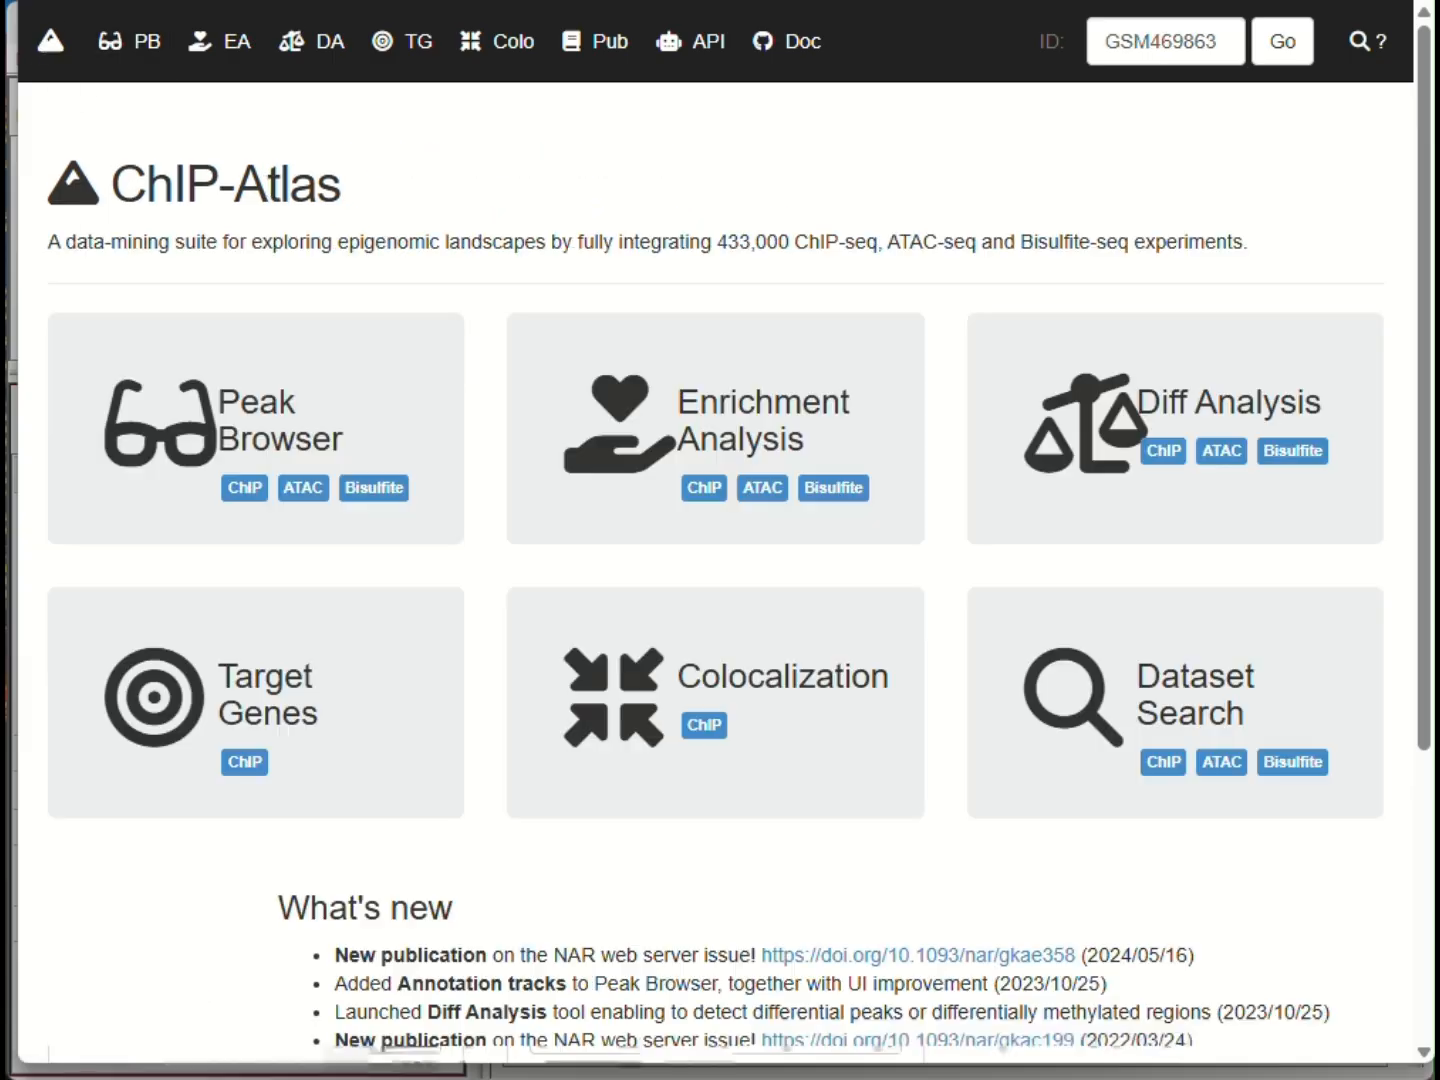
pyautogui.click(729, 422)
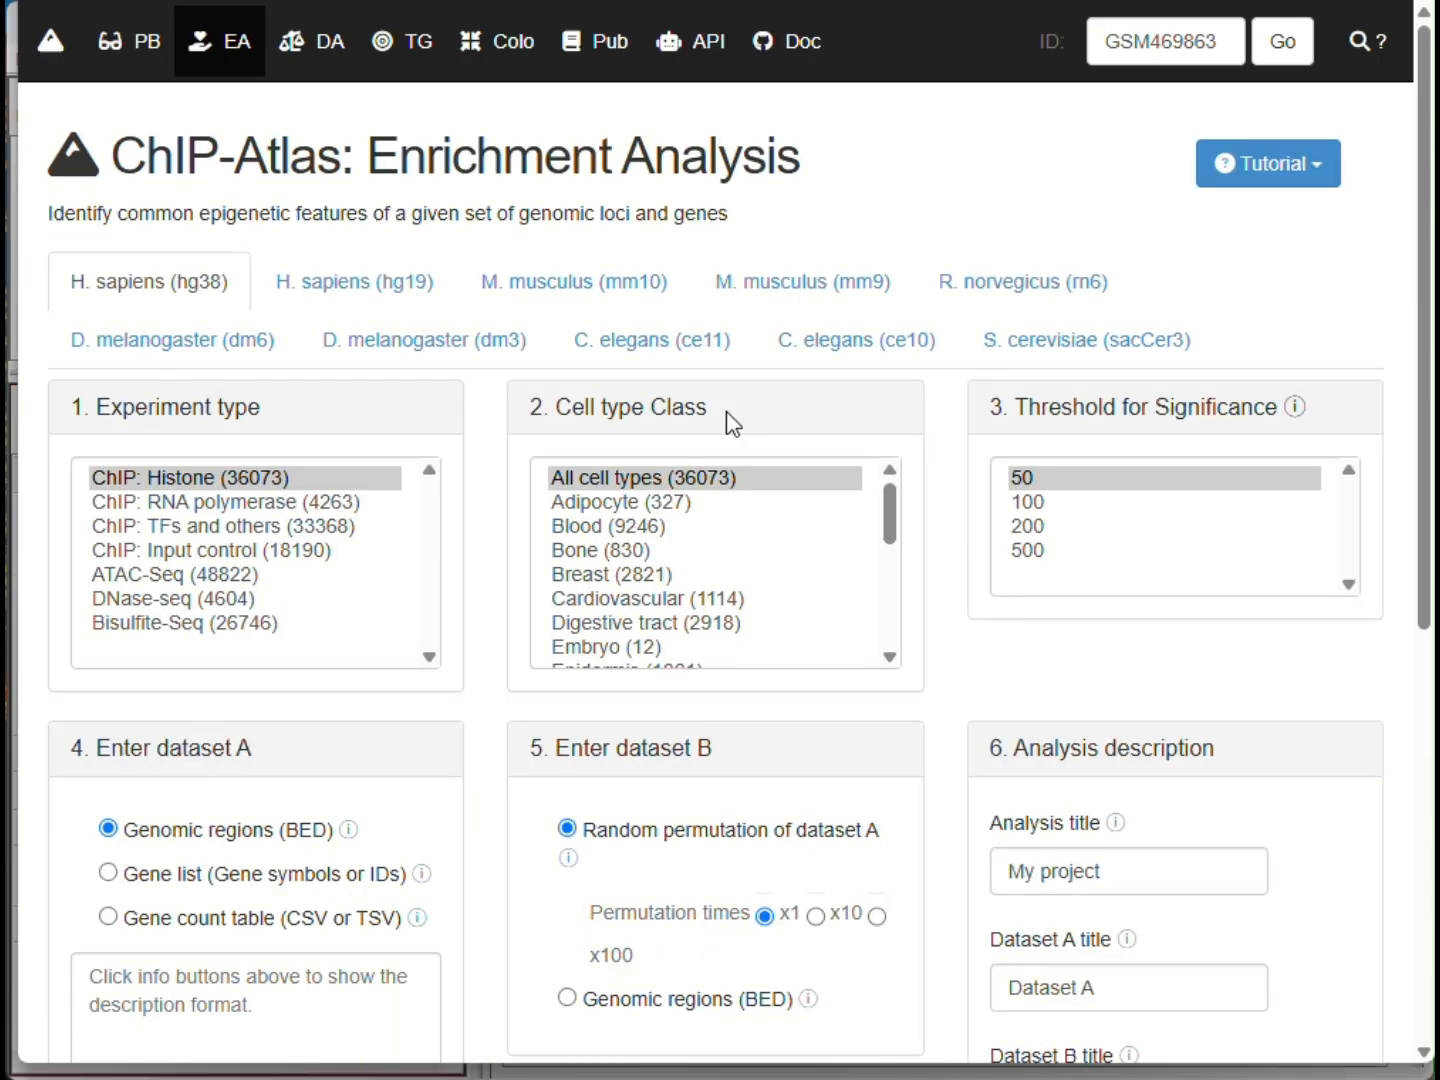
# - Choose ChIP: TFs and others with the Breast cell type class, and paste the copied symbols into dataset A as a gene list
pyautogui.click(245, 527)
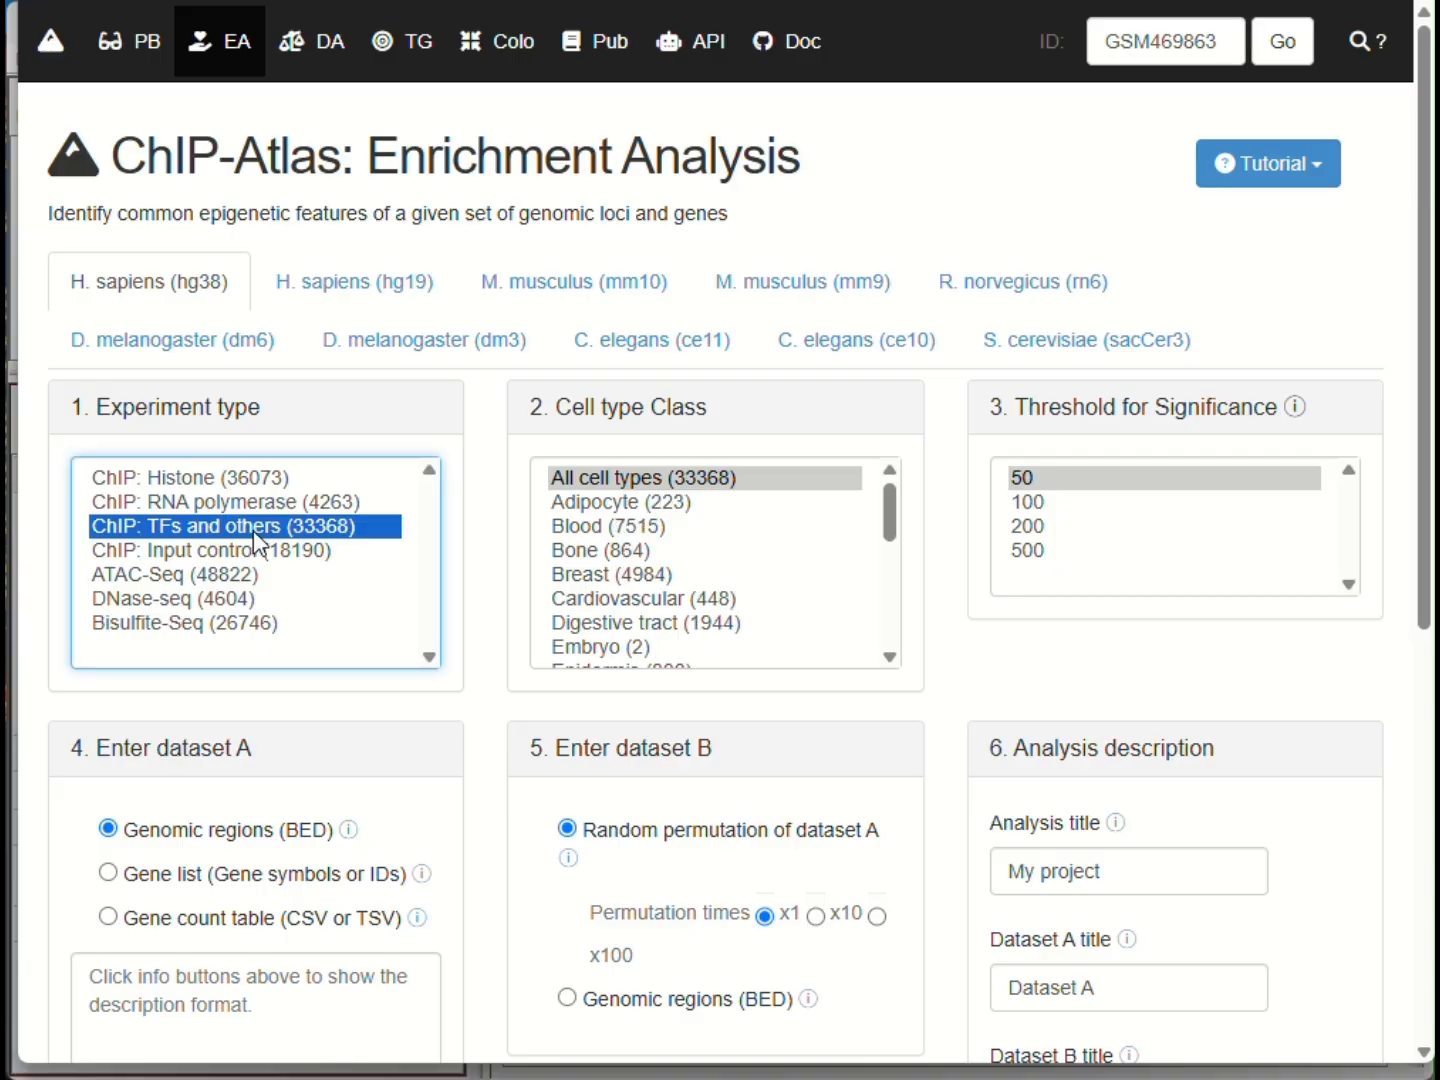
pyautogui.click(580, 574)
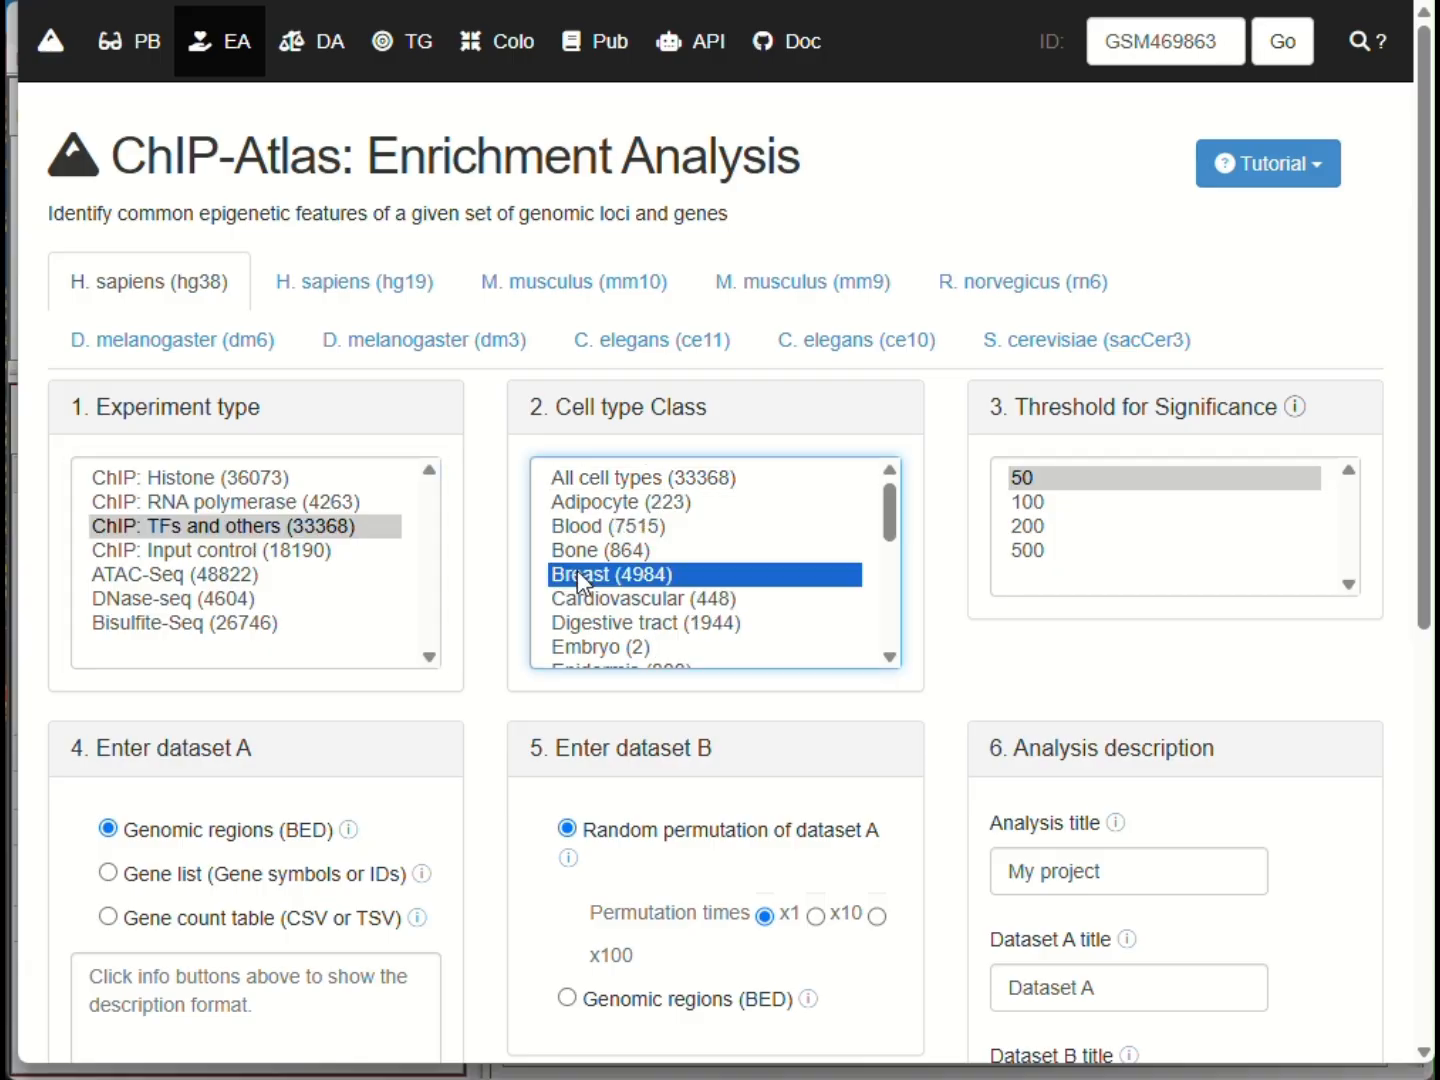
pyautogui.click(265, 877)
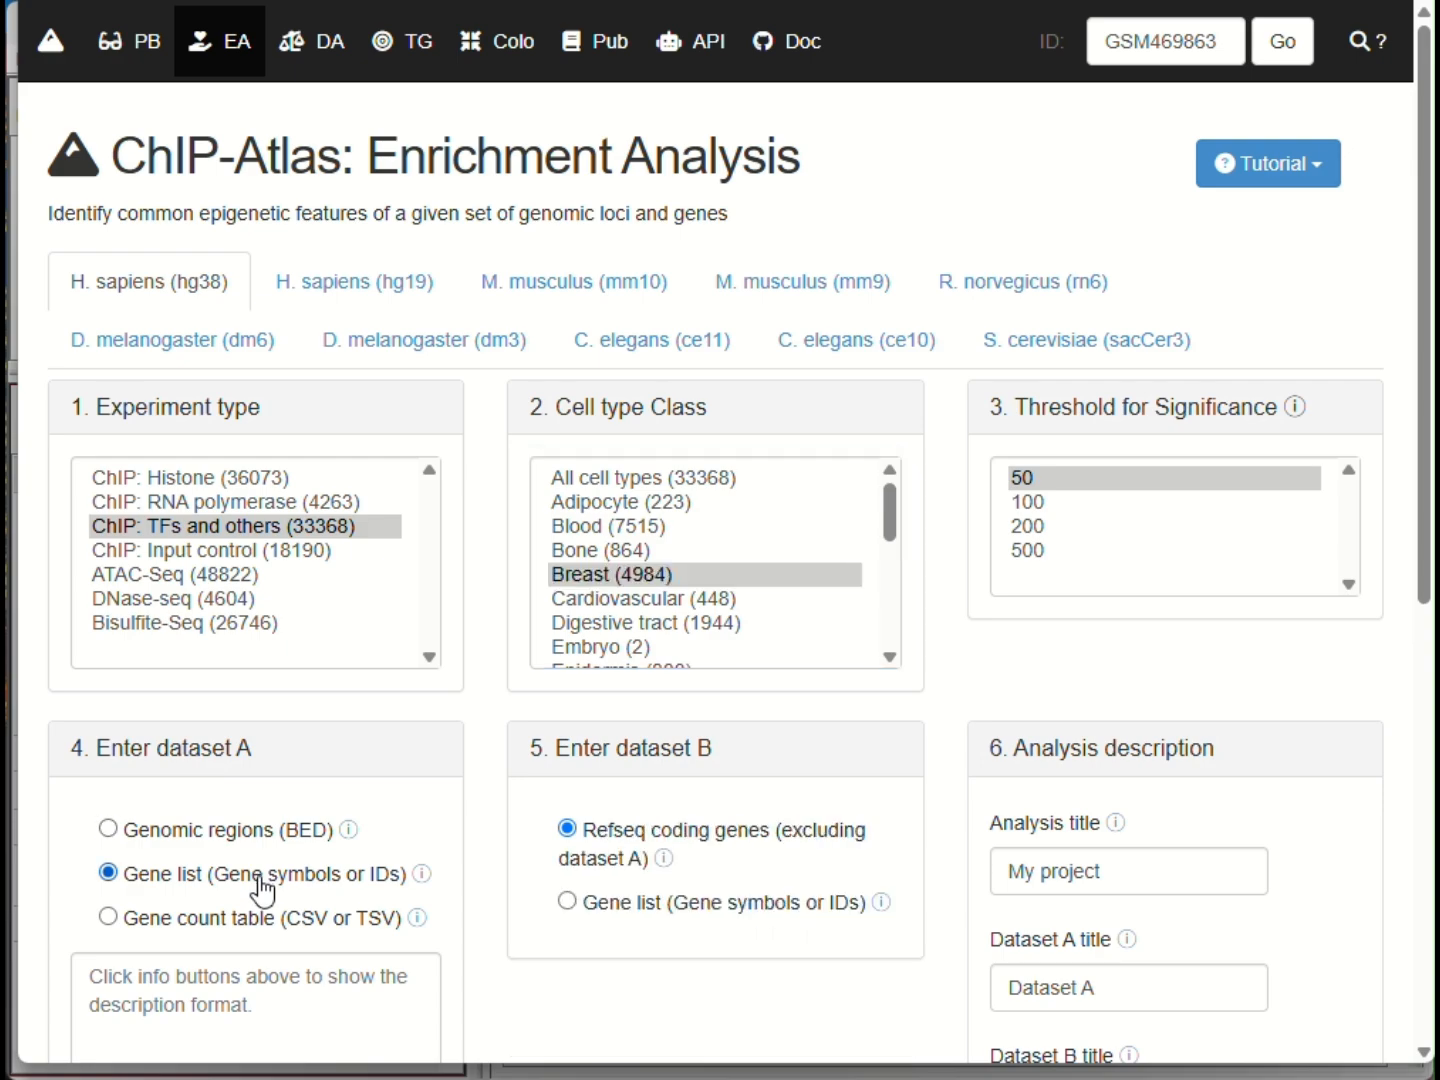
pyautogui.click(248, 1004)
pyautogui.hotkey('ctrl', 'v')
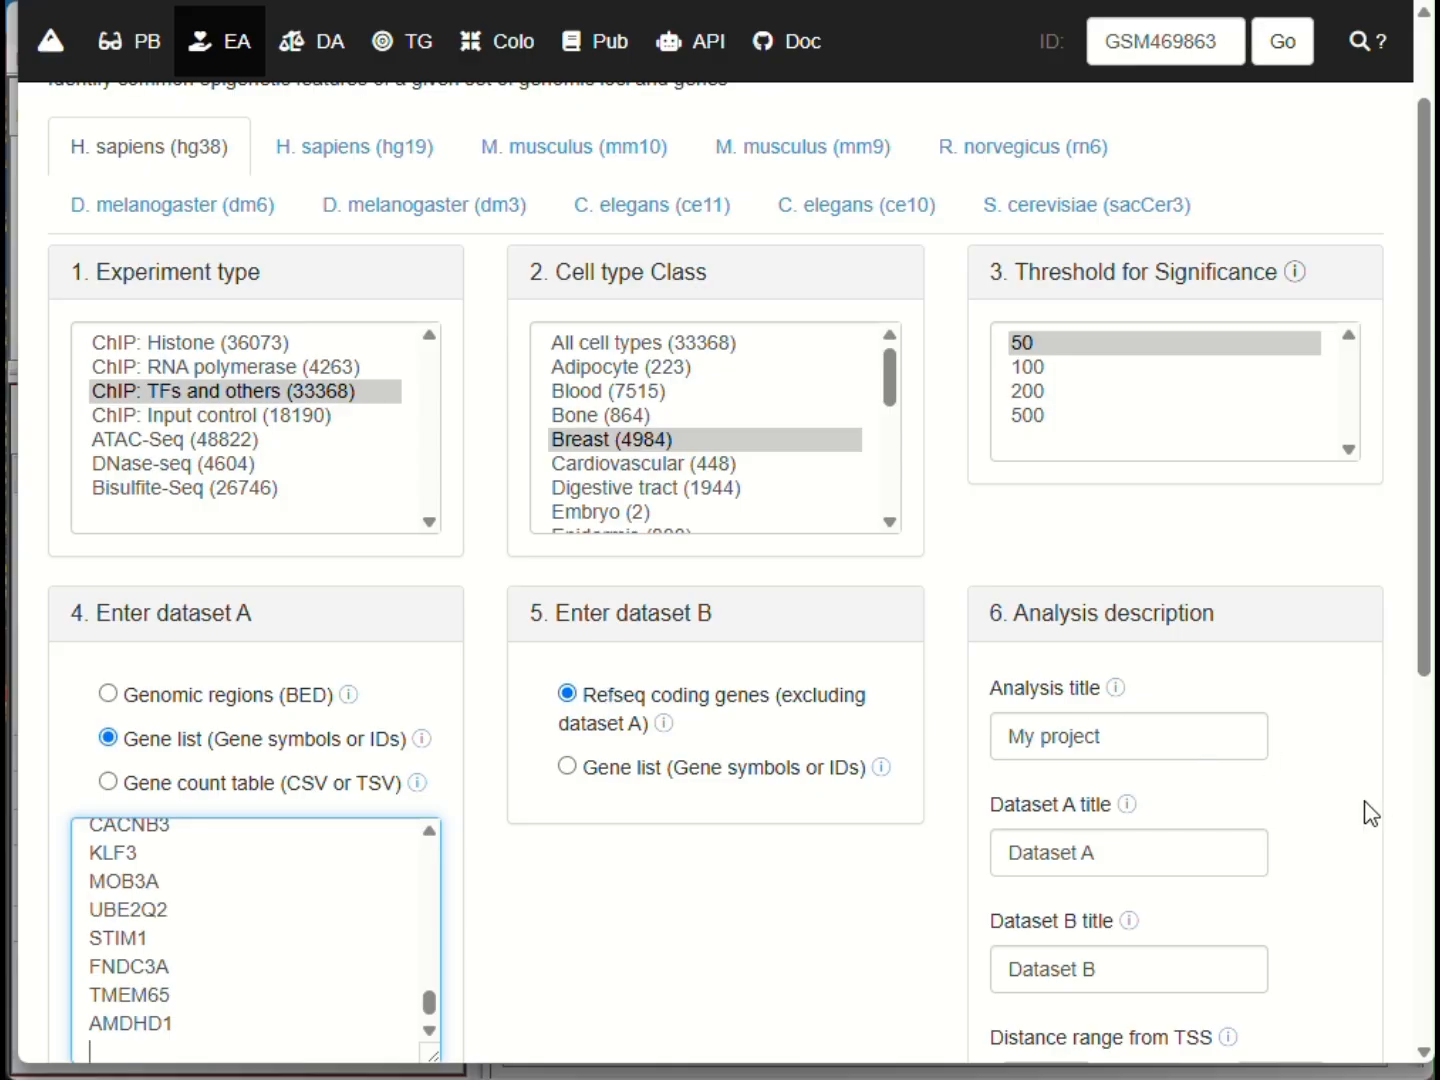
# - Set the distance range from TSS to -1000 bp and +500 bp, and submit the enrichment analysis
pyautogui.scroll(-3, 1370, 814)
pyautogui.click(1034, 805)
pyautogui.press('BackSpace')
pyautogui.write('1000')
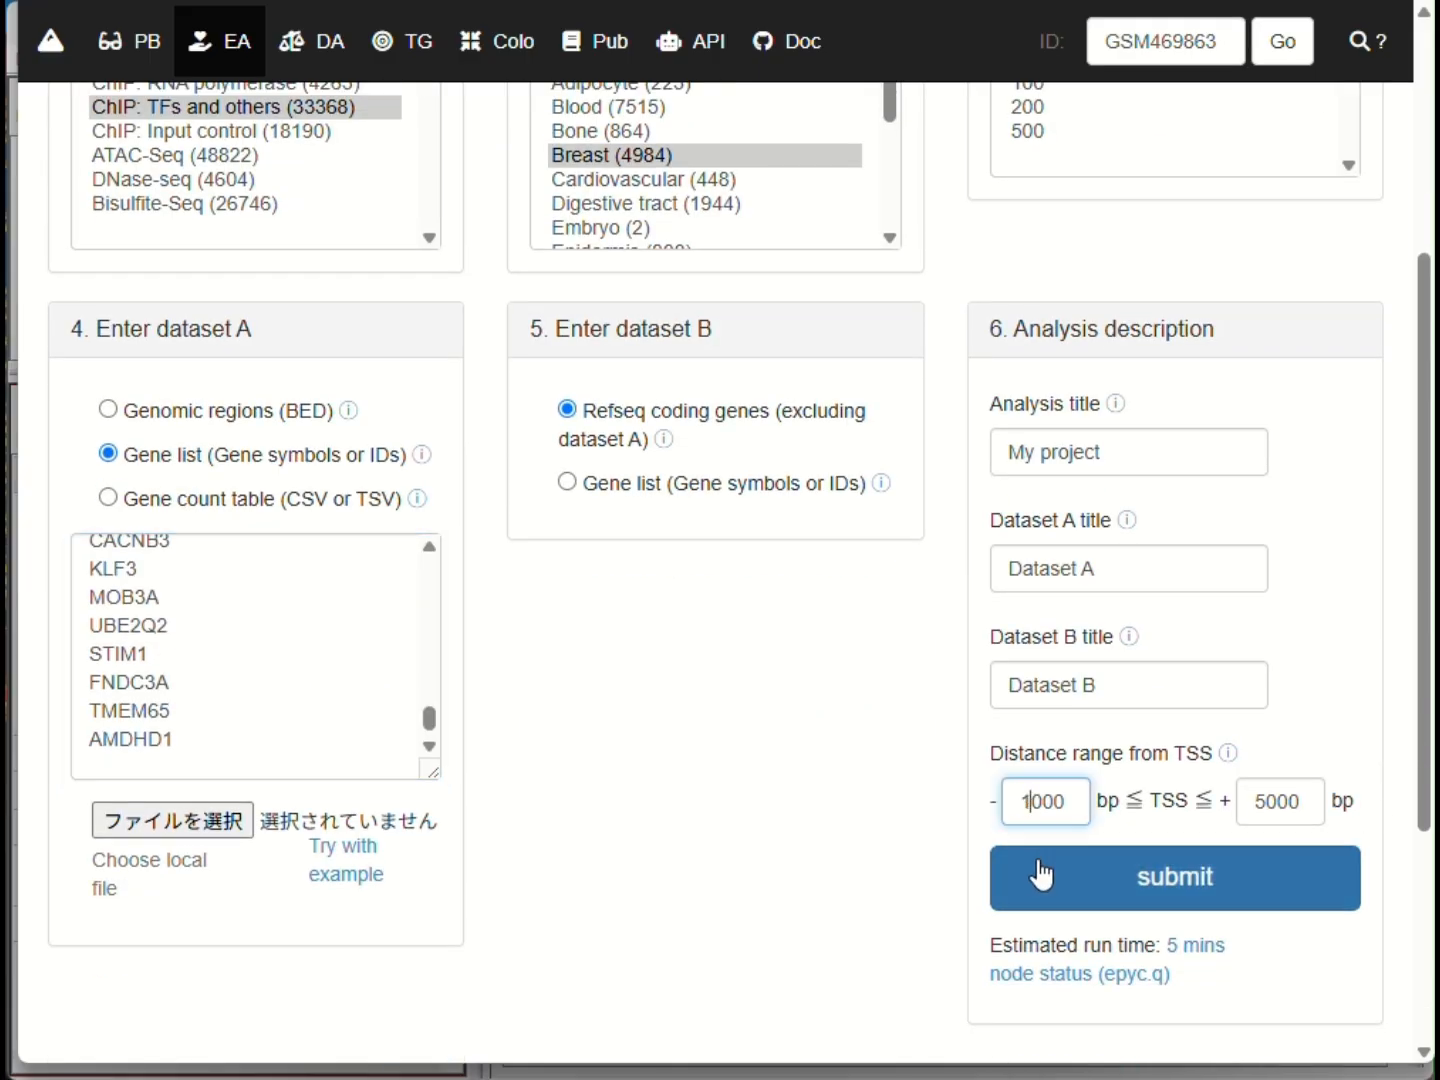
pyautogui.click(1310, 806)
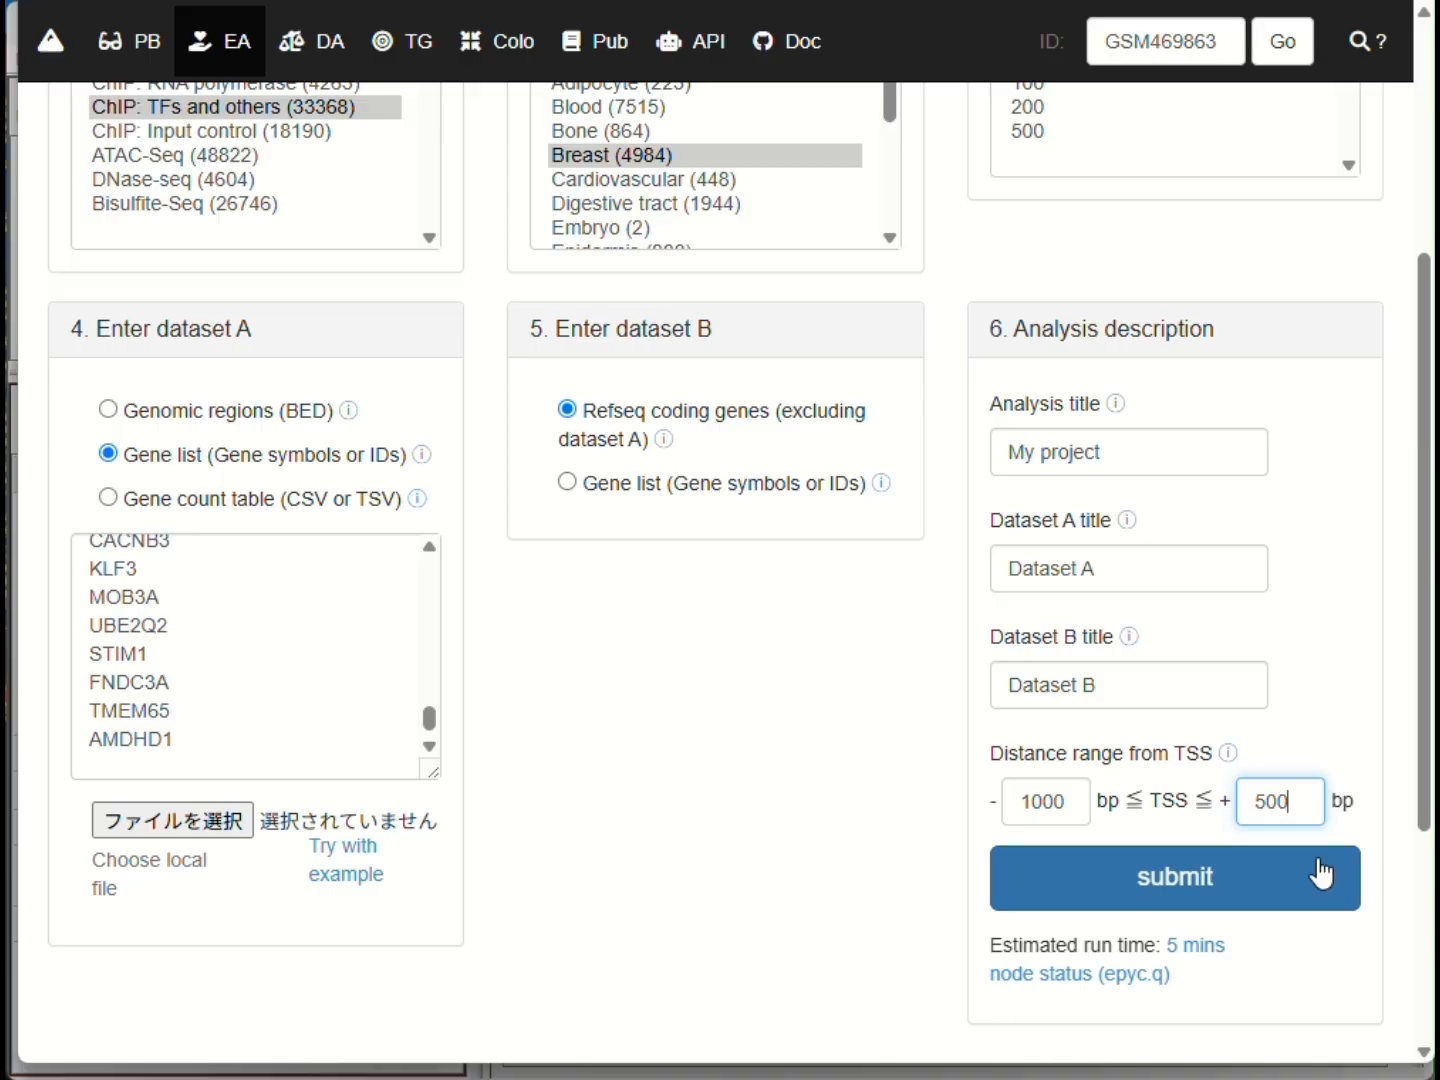
pyautogui.click(1206, 886)
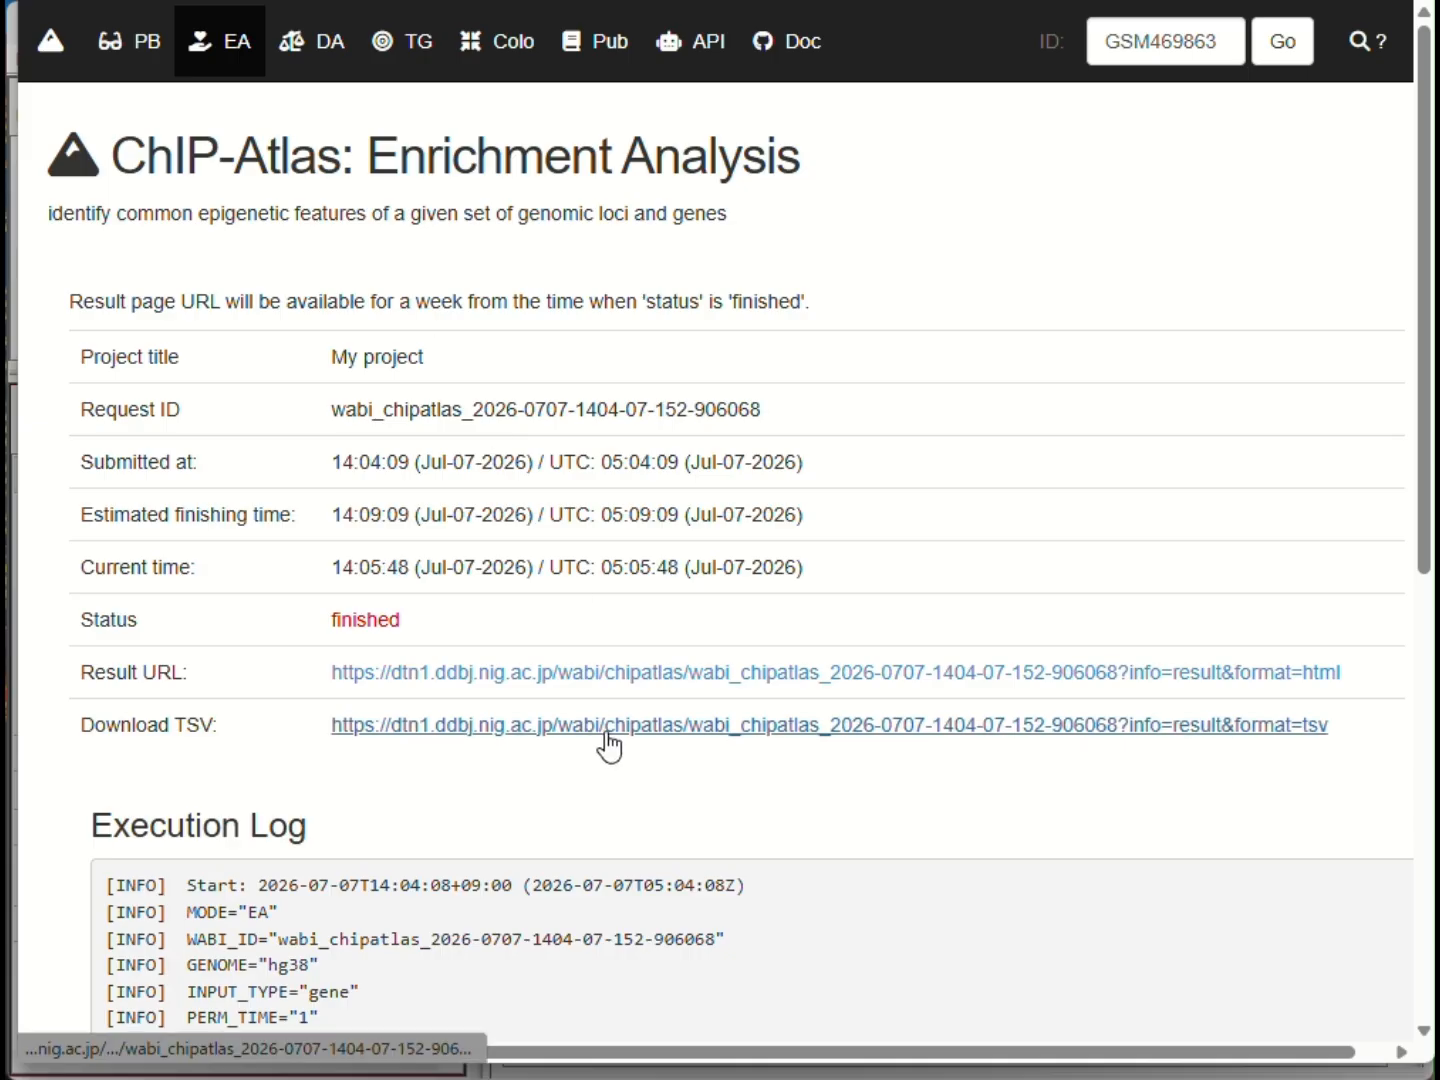
# - Open the TSV result of the finished enrichment analysis and save it as a text file
pyautogui.click(608, 737)
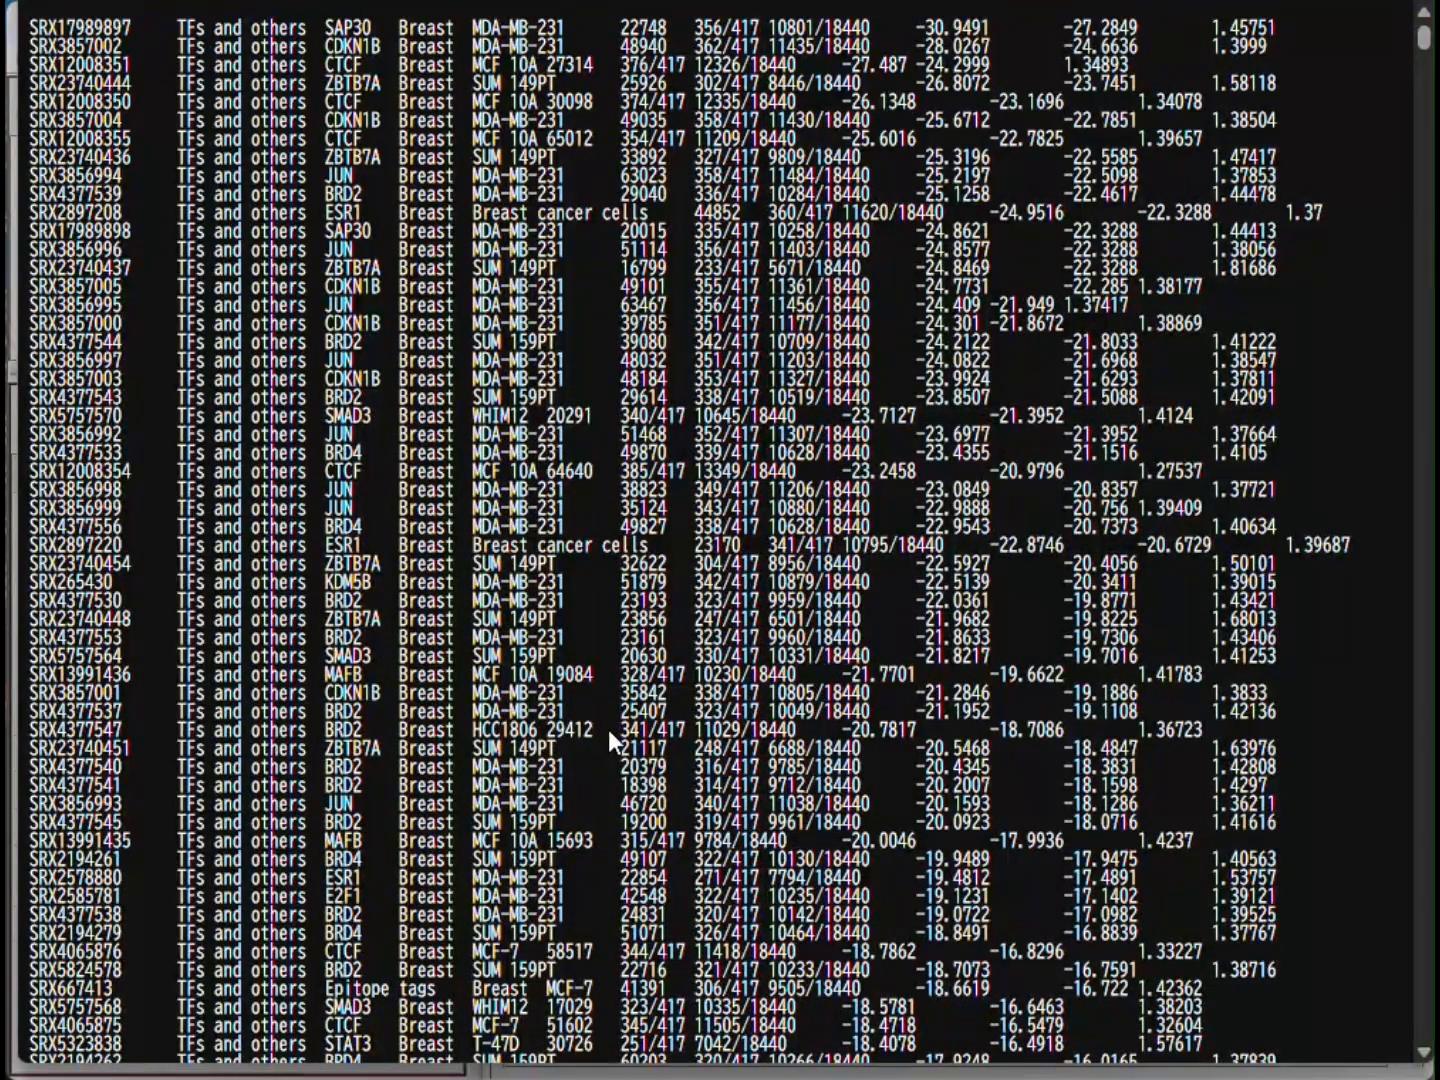
pyautogui.rightClick(679, 554)
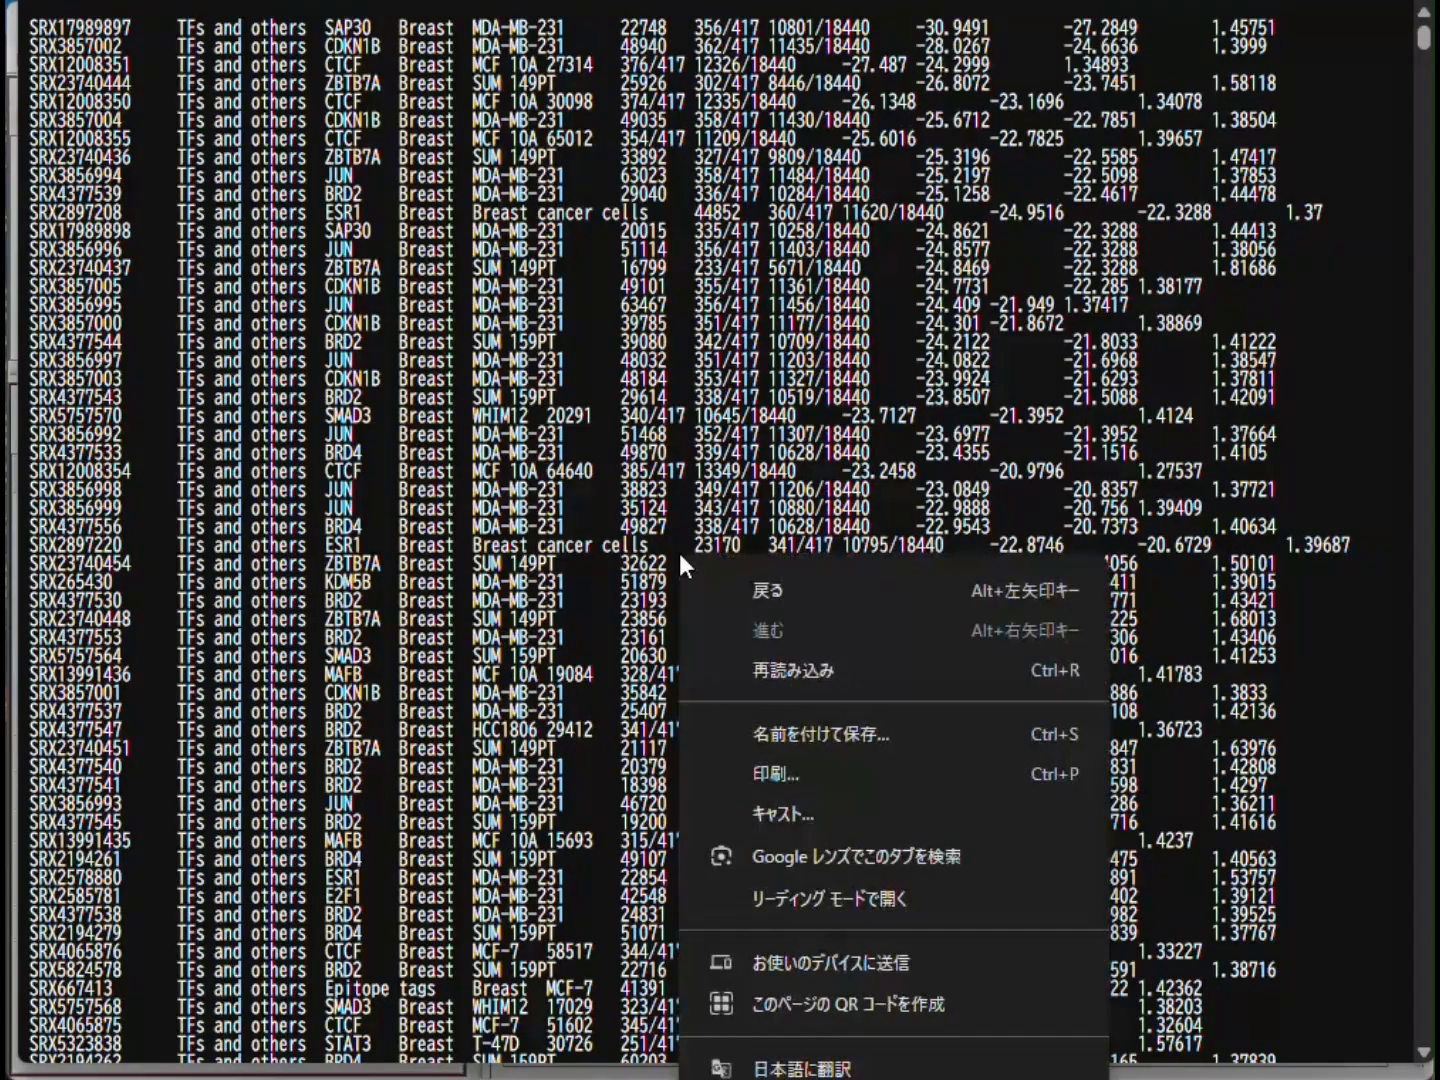
pyautogui.click(843, 719)
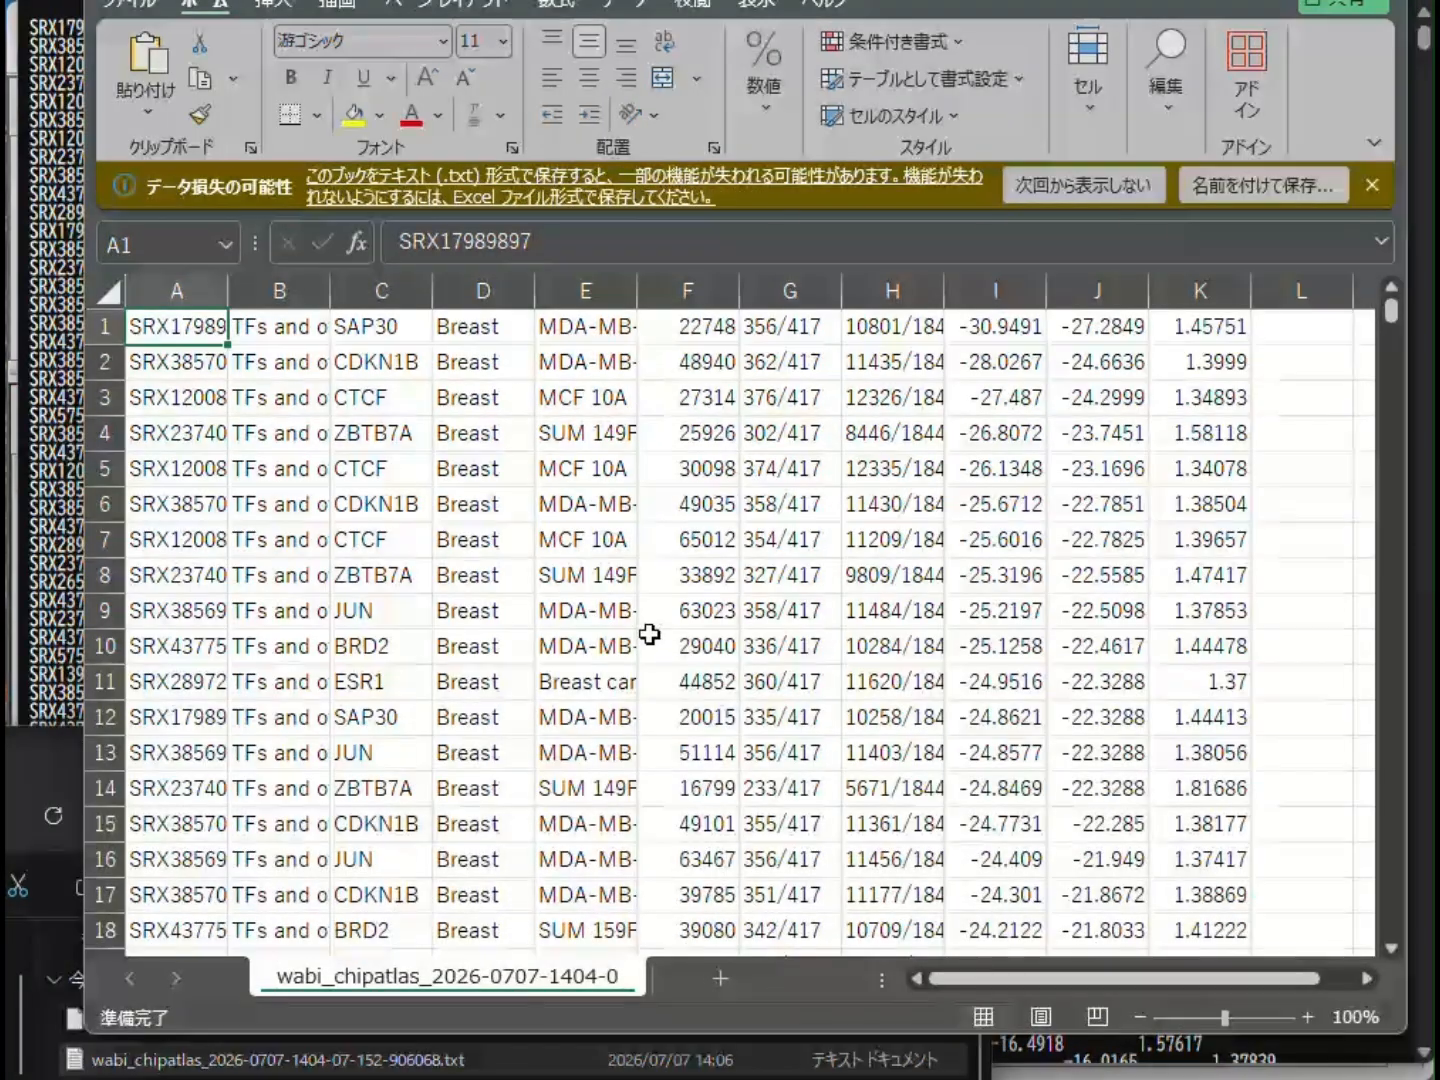
# - In Excel, insert a row above the first row of the saved results and enter the header cell in E1
pyautogui.click(653, 638)
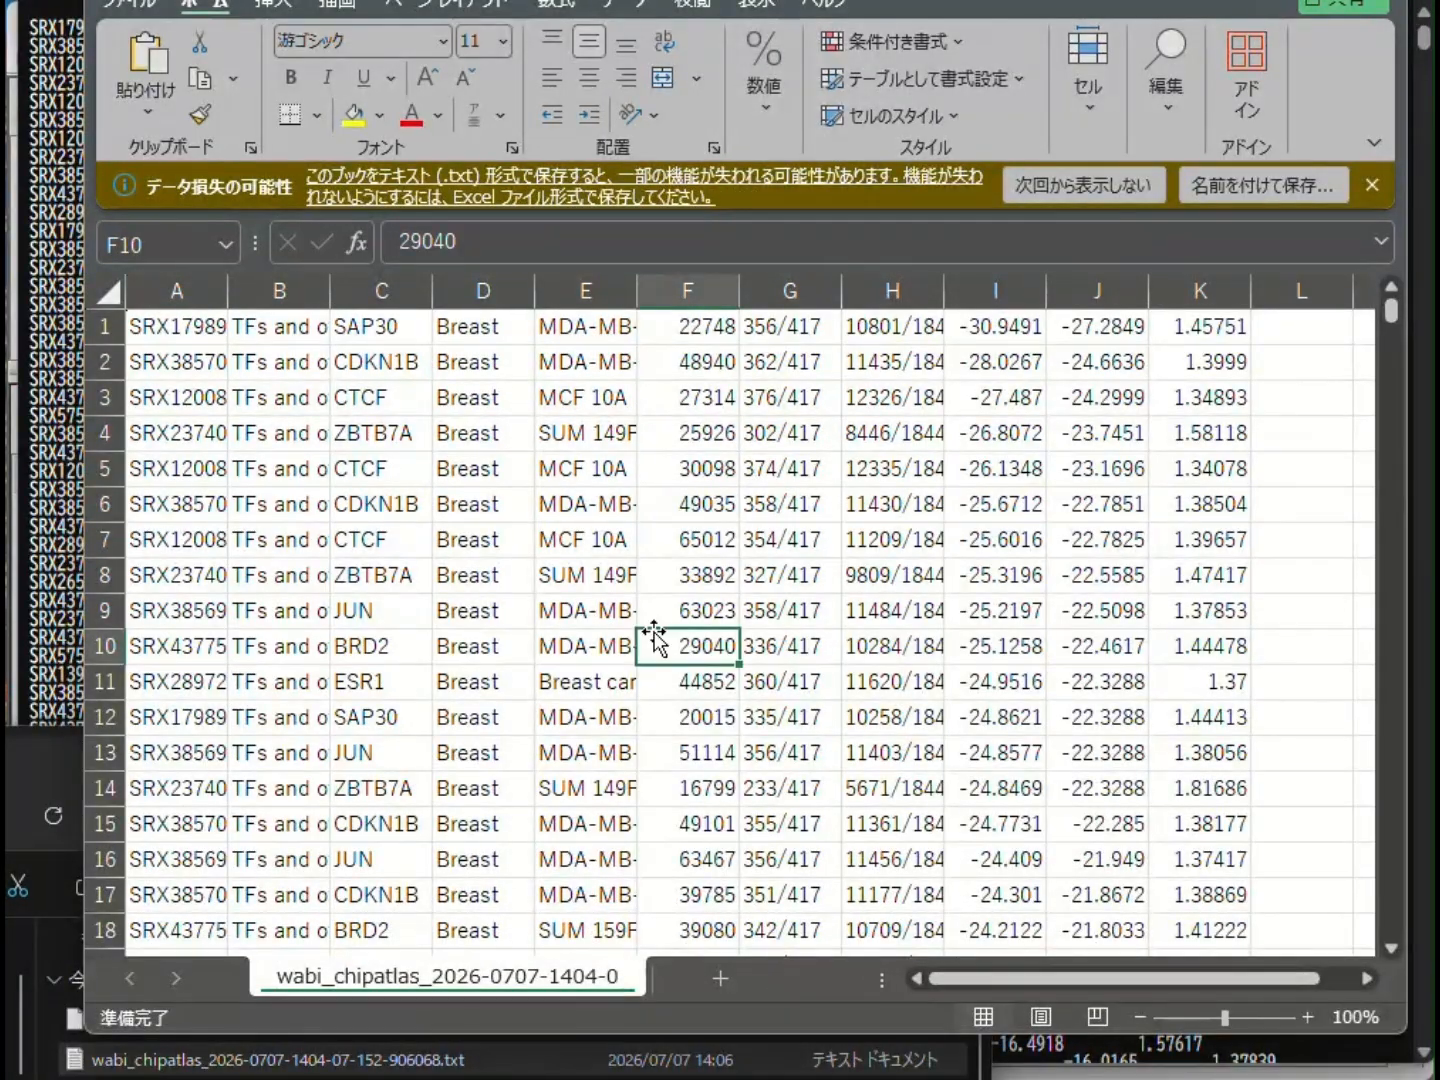
pyautogui.rightClick(101, 324)
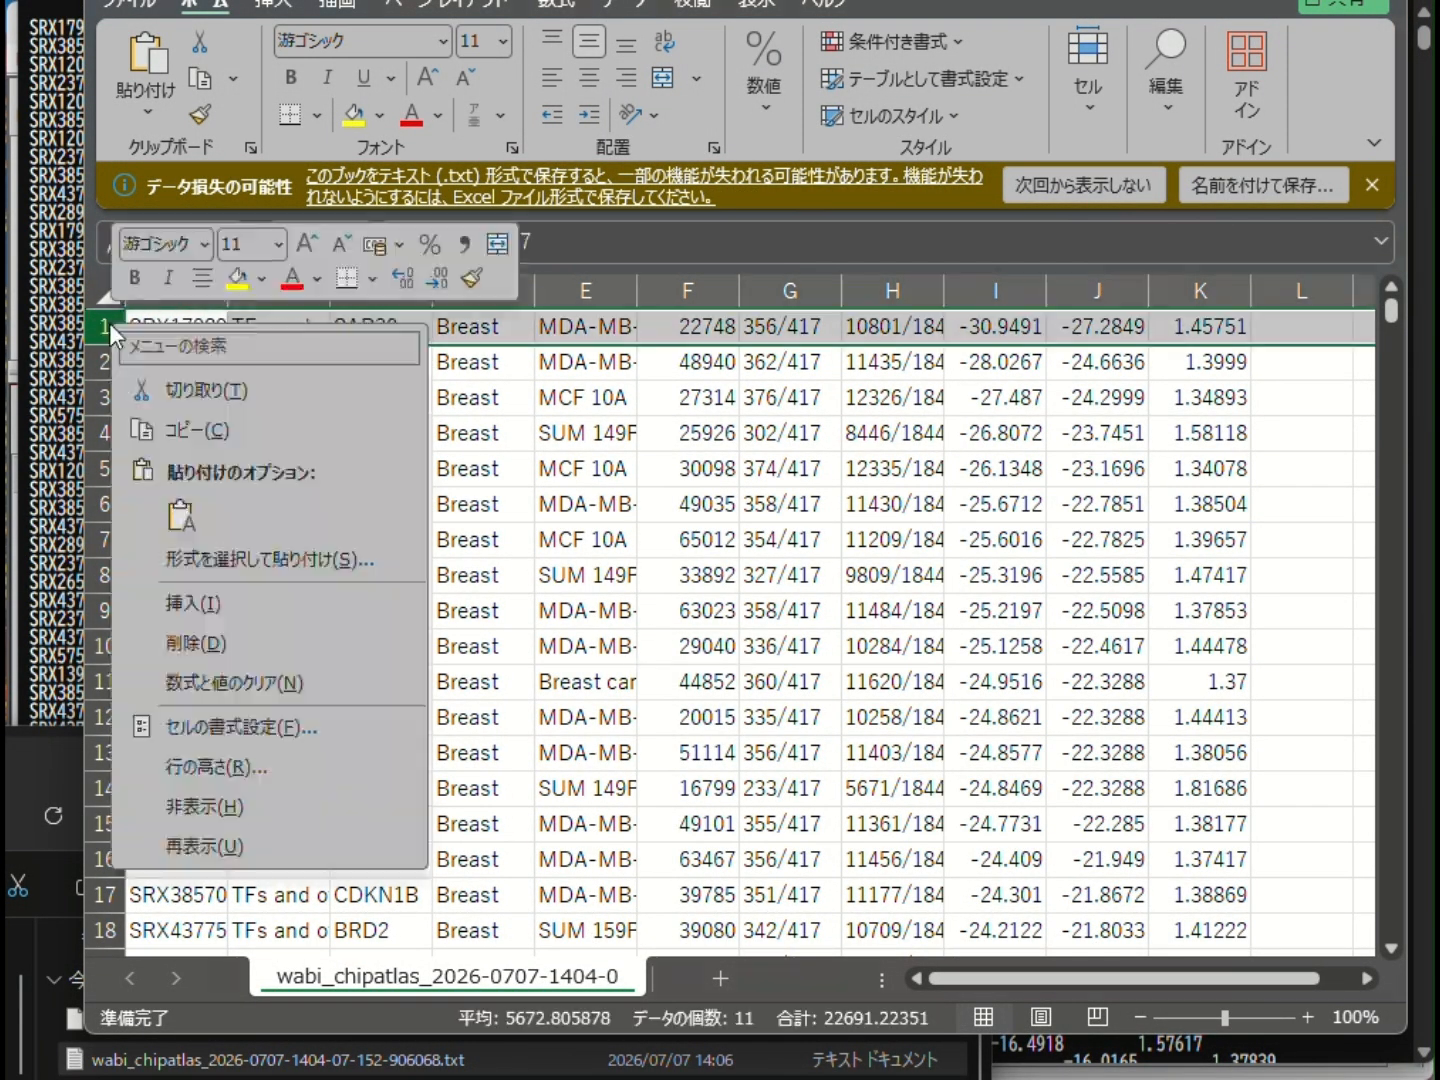
pyautogui.click(254, 605)
pyautogui.click(600, 319)
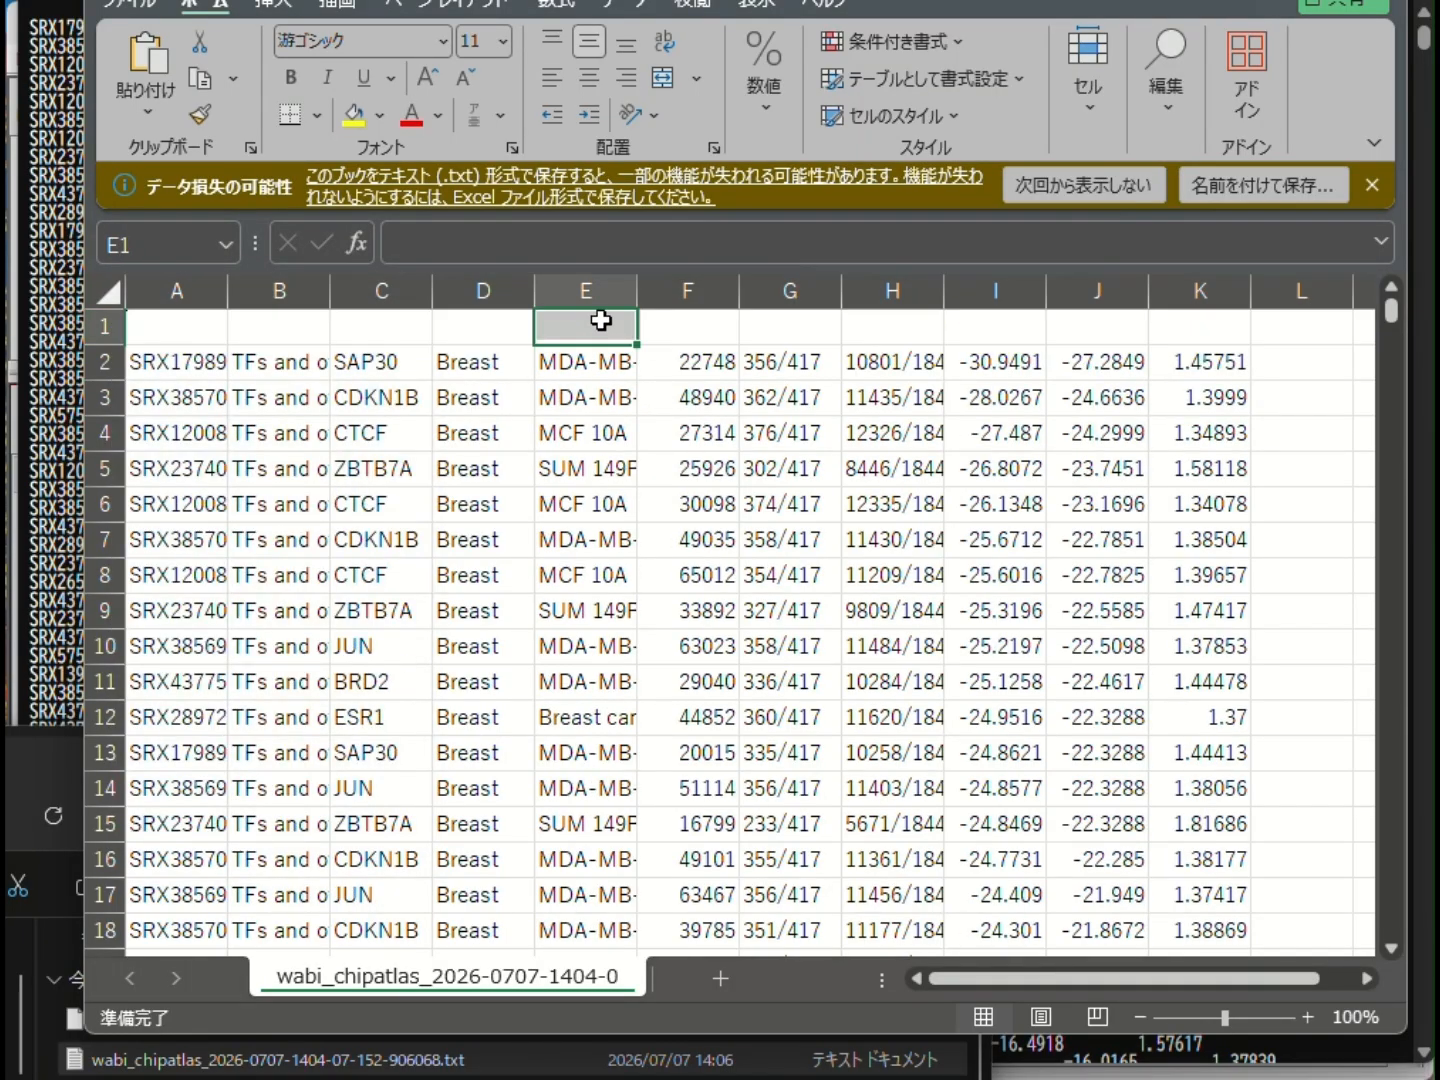
pyautogui.write('cell')
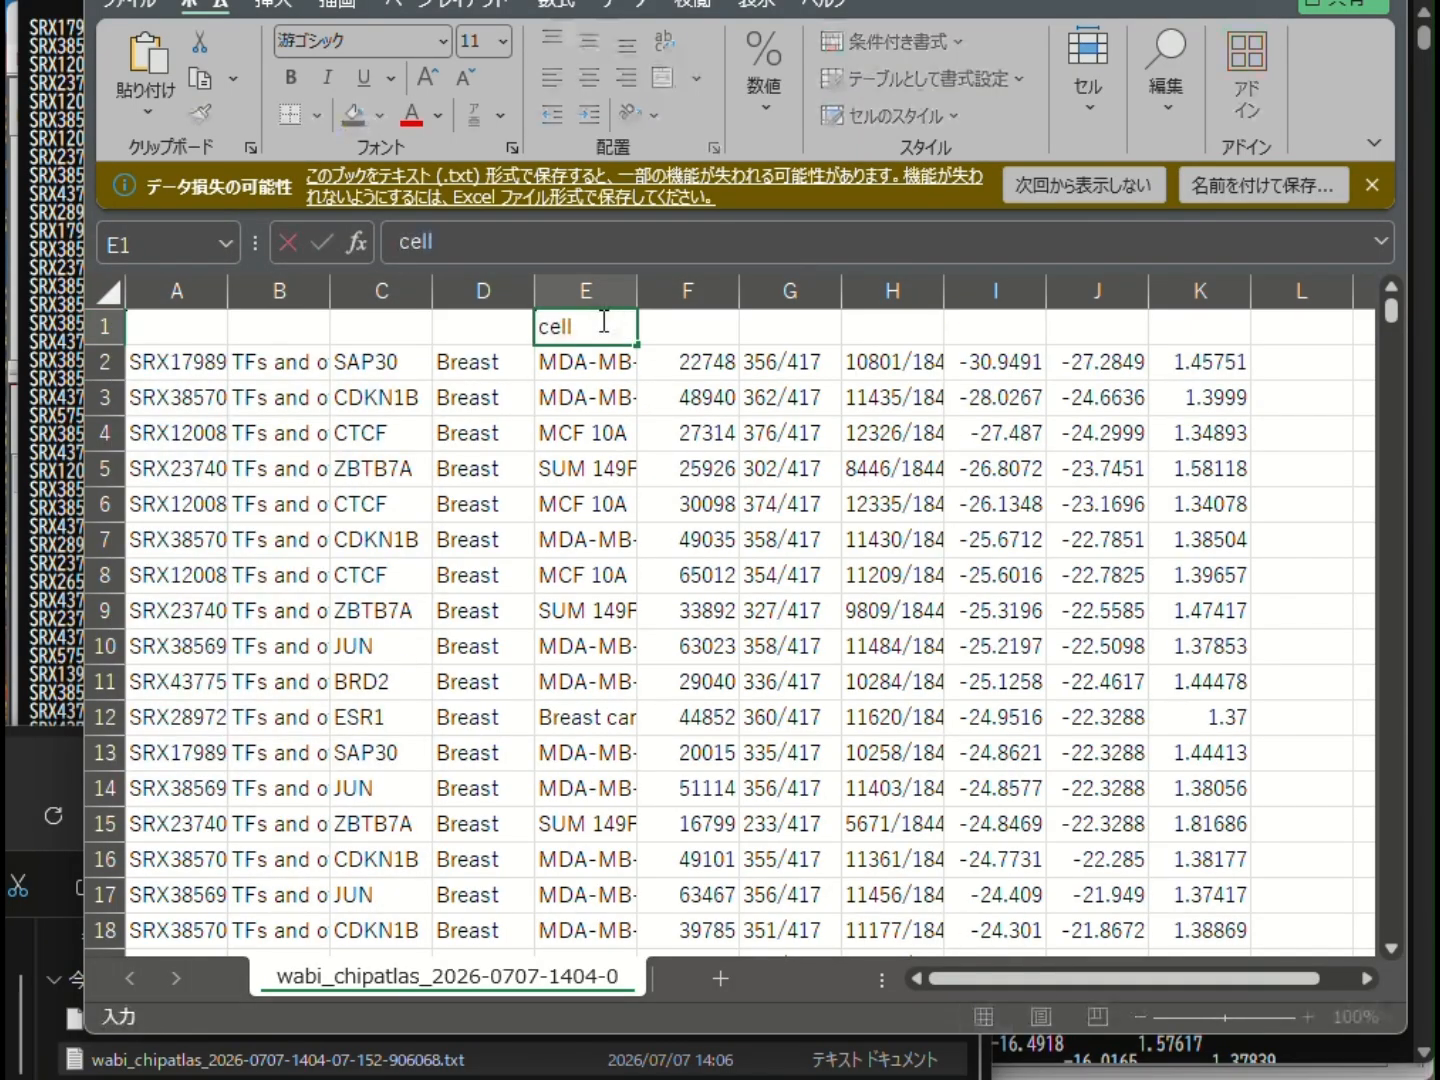
pyautogui.press('Return')
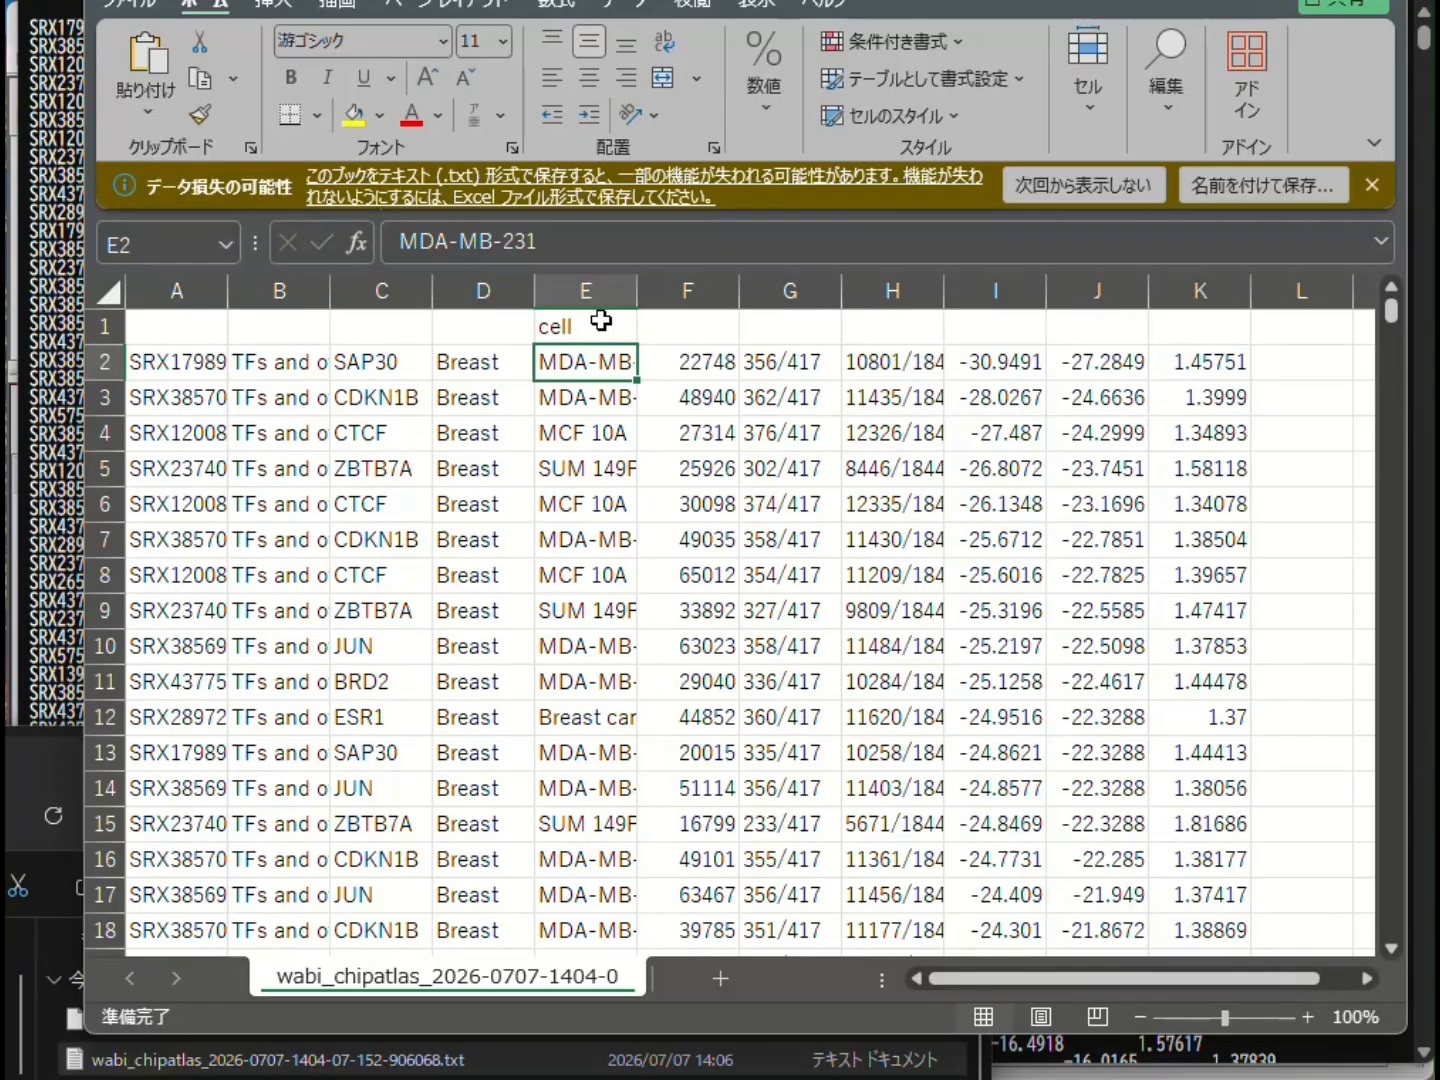
# - Filter the cell column to show only MDA-MB-231 and widen column E to fit the cell names
pyautogui.click(626, 3)
pyautogui.click(643, 90)
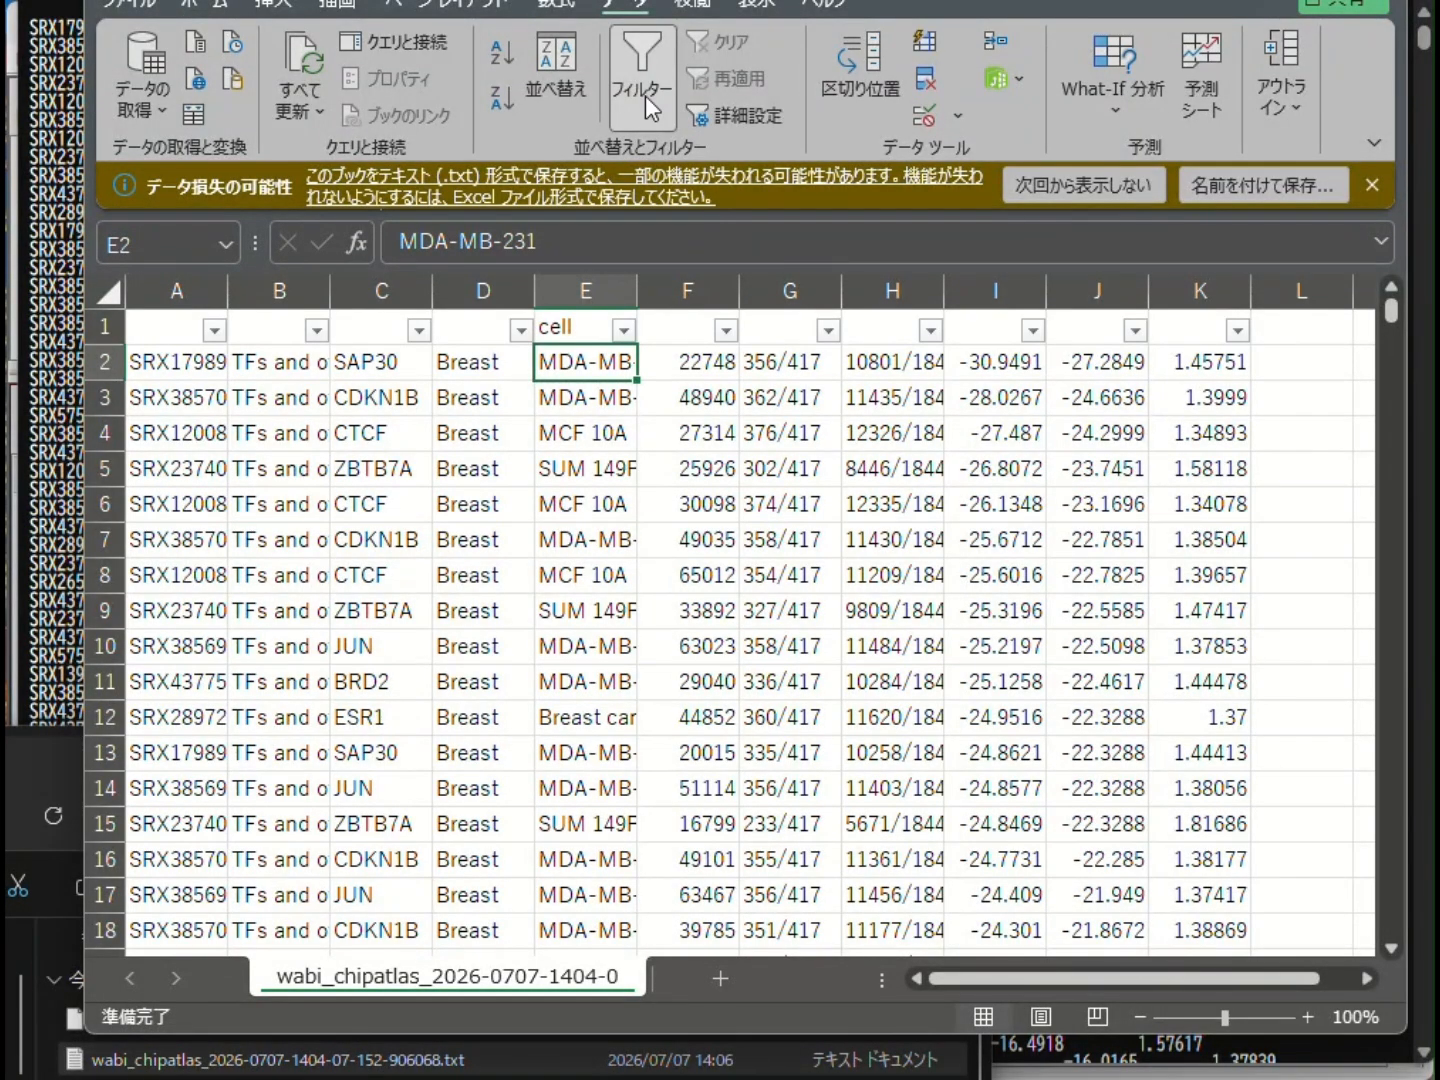
pyautogui.click(624, 330)
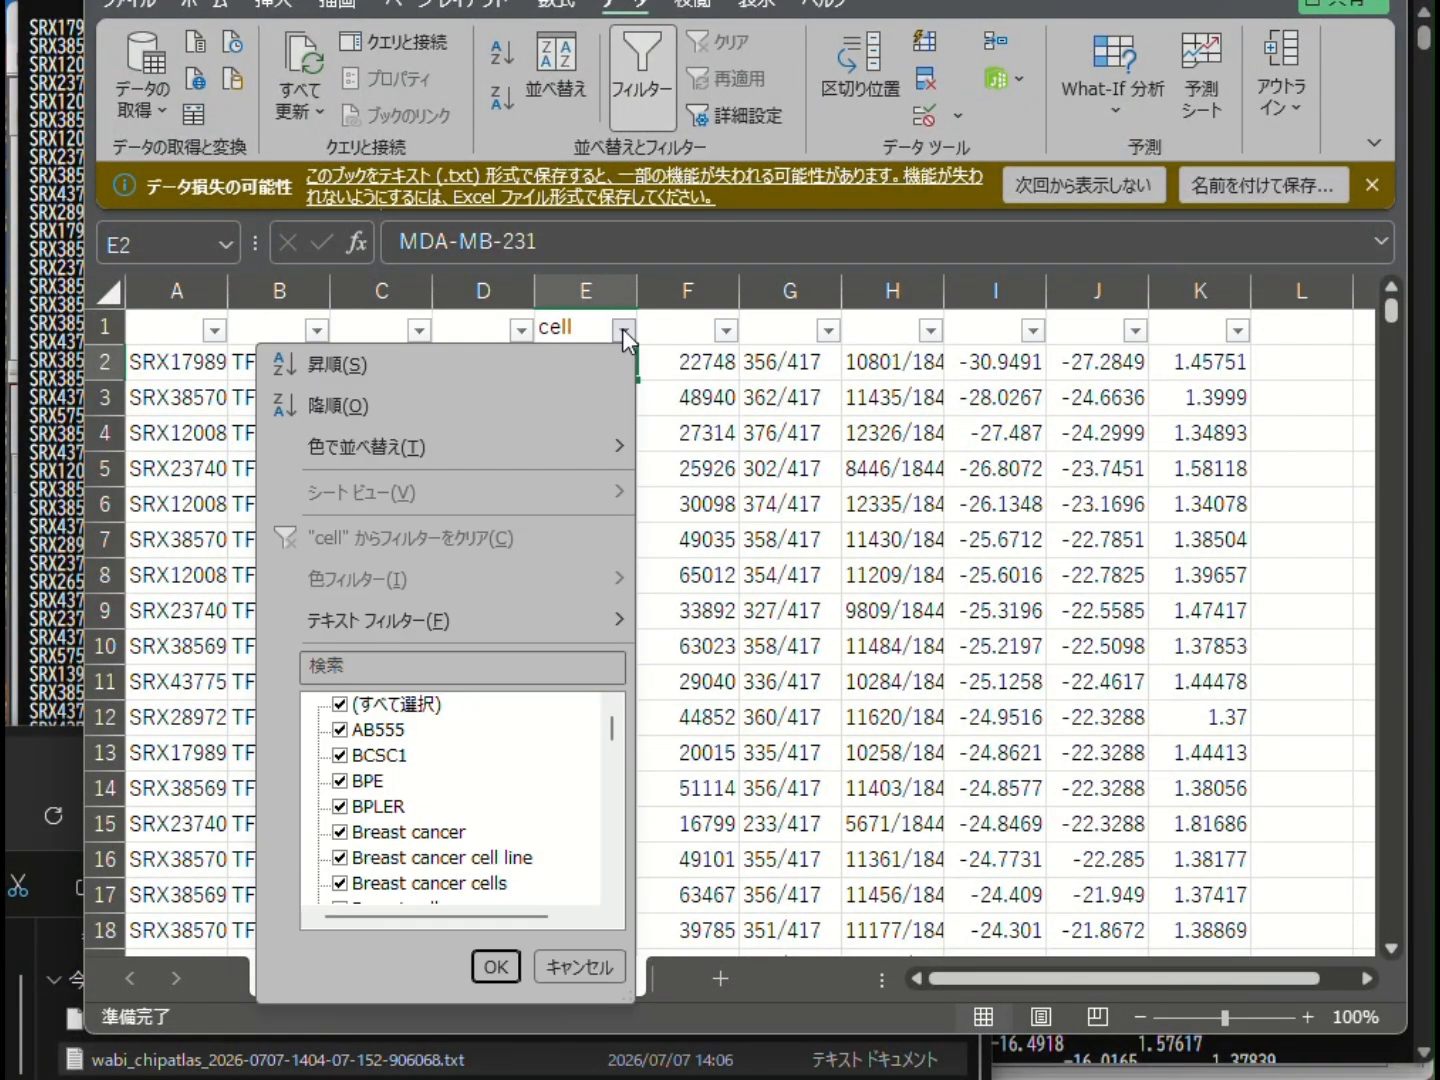
pyautogui.click(355, 713)
pyautogui.click(379, 664)
pyautogui.write('mda')
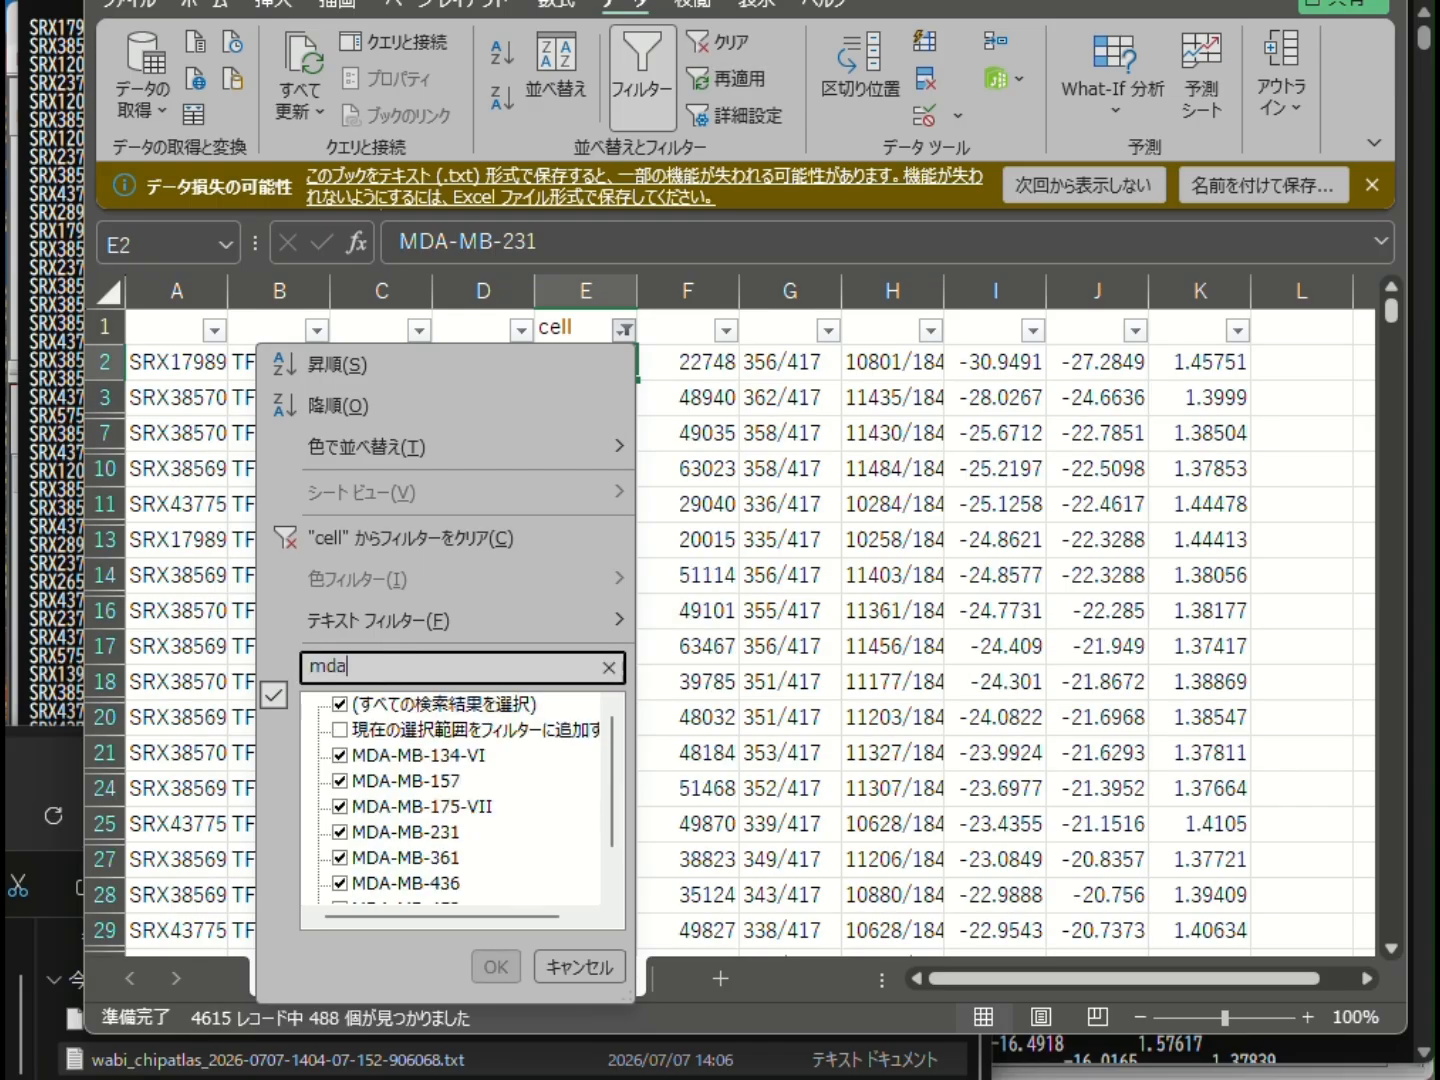
pyautogui.click(341, 707)
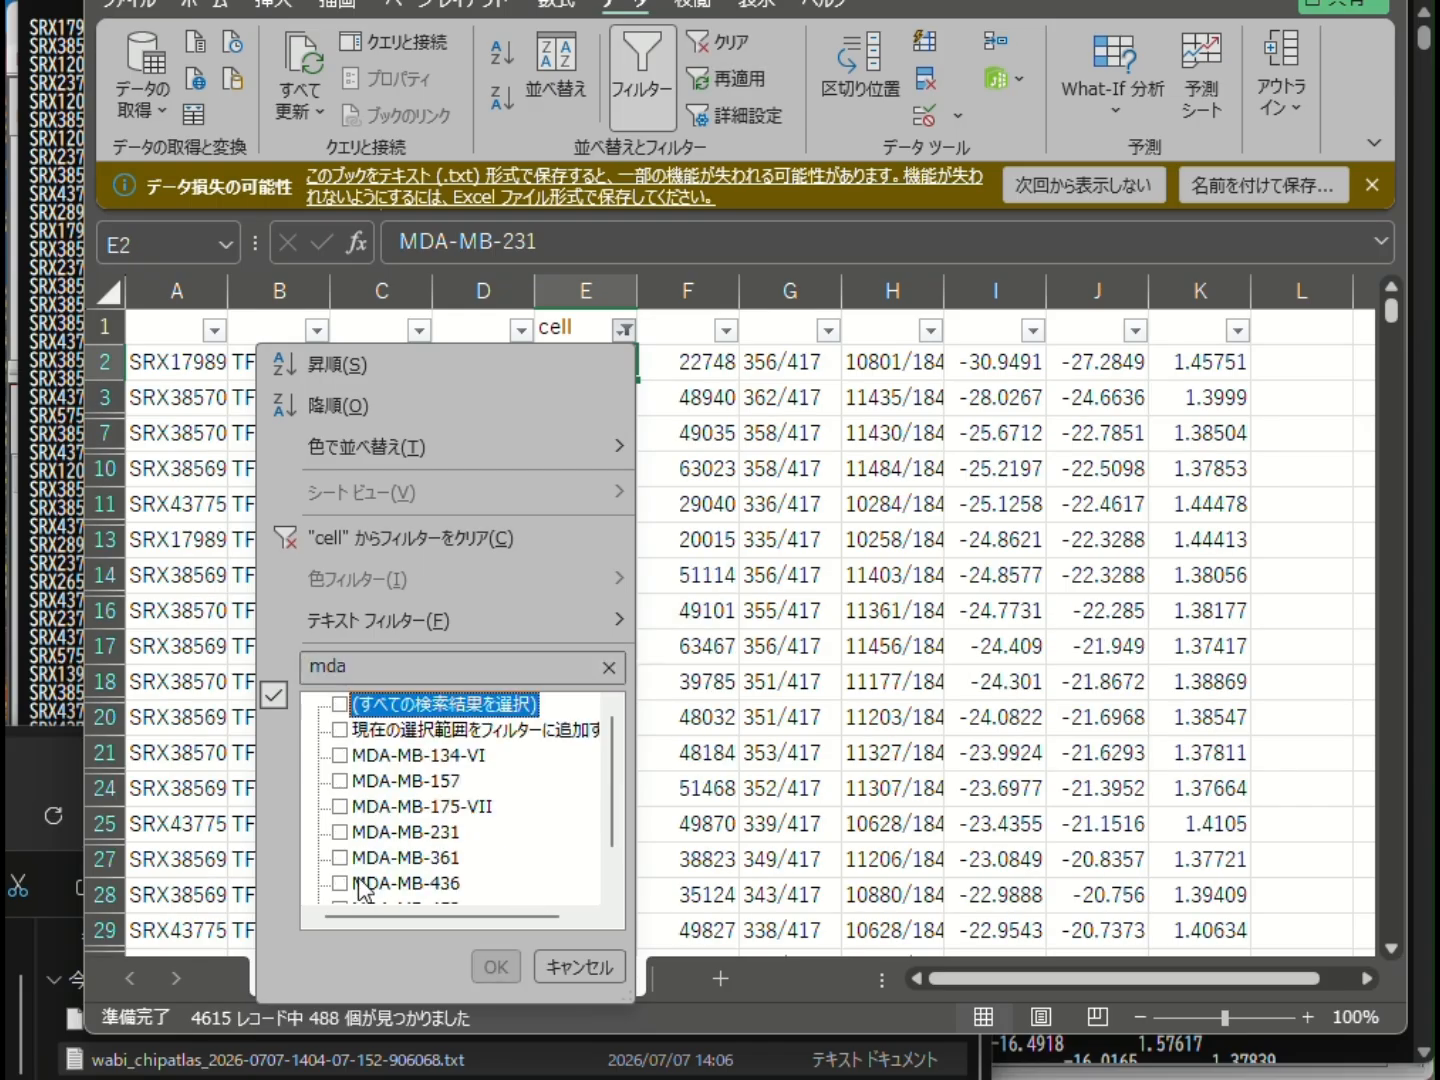
pyautogui.click(339, 833)
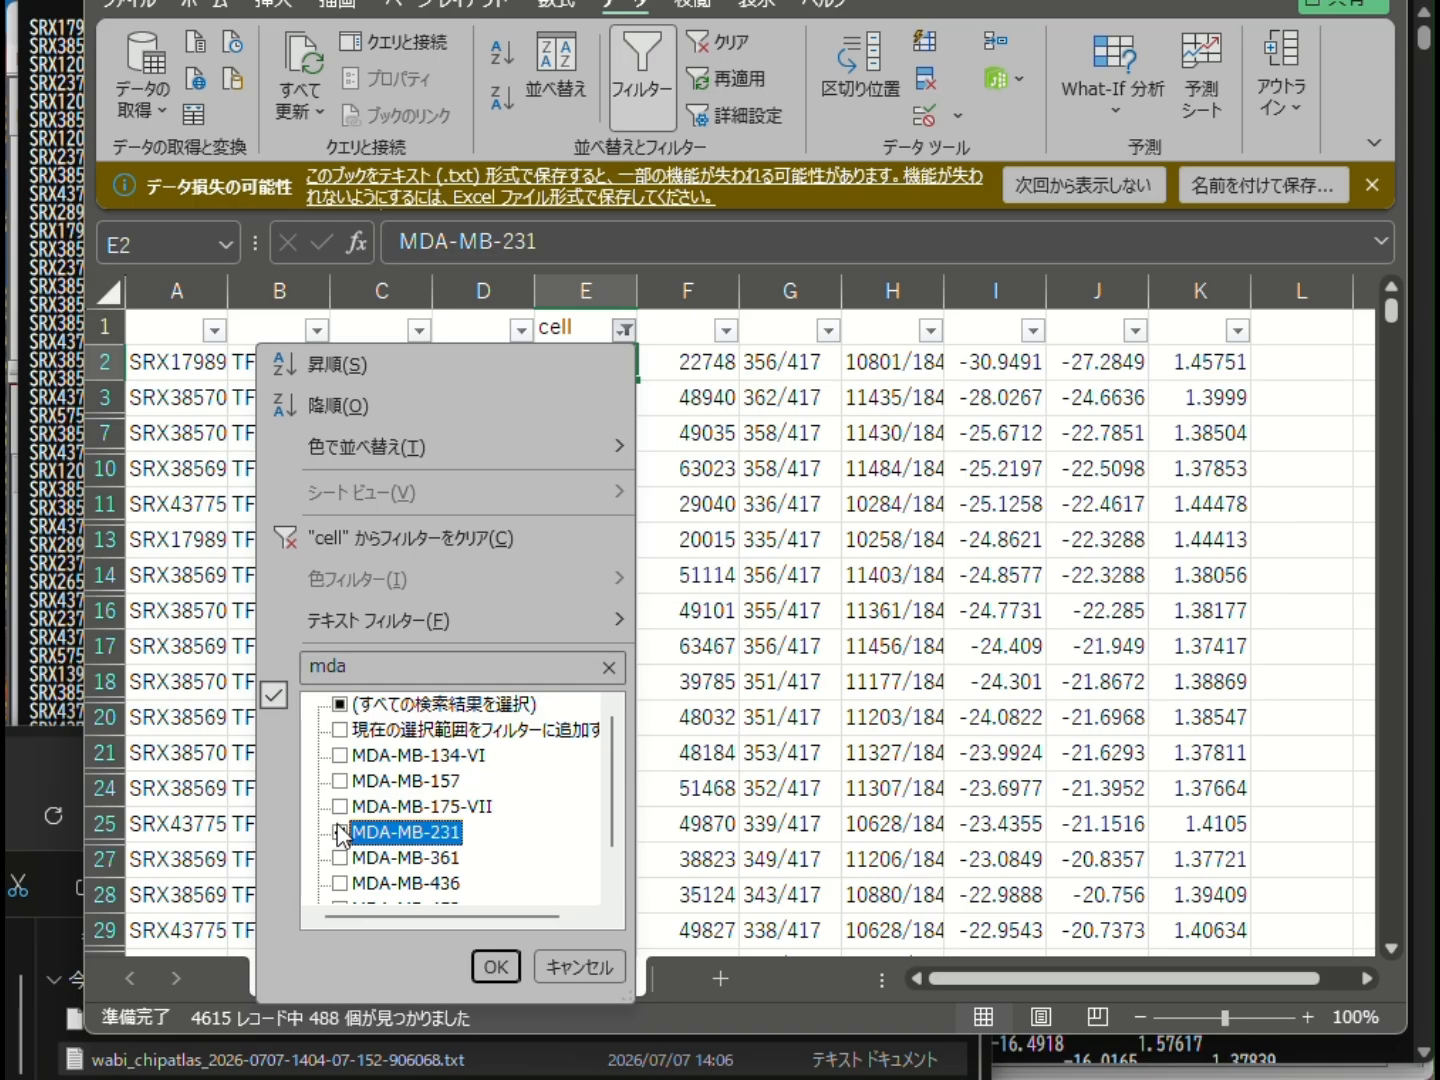
pyautogui.click(497, 967)
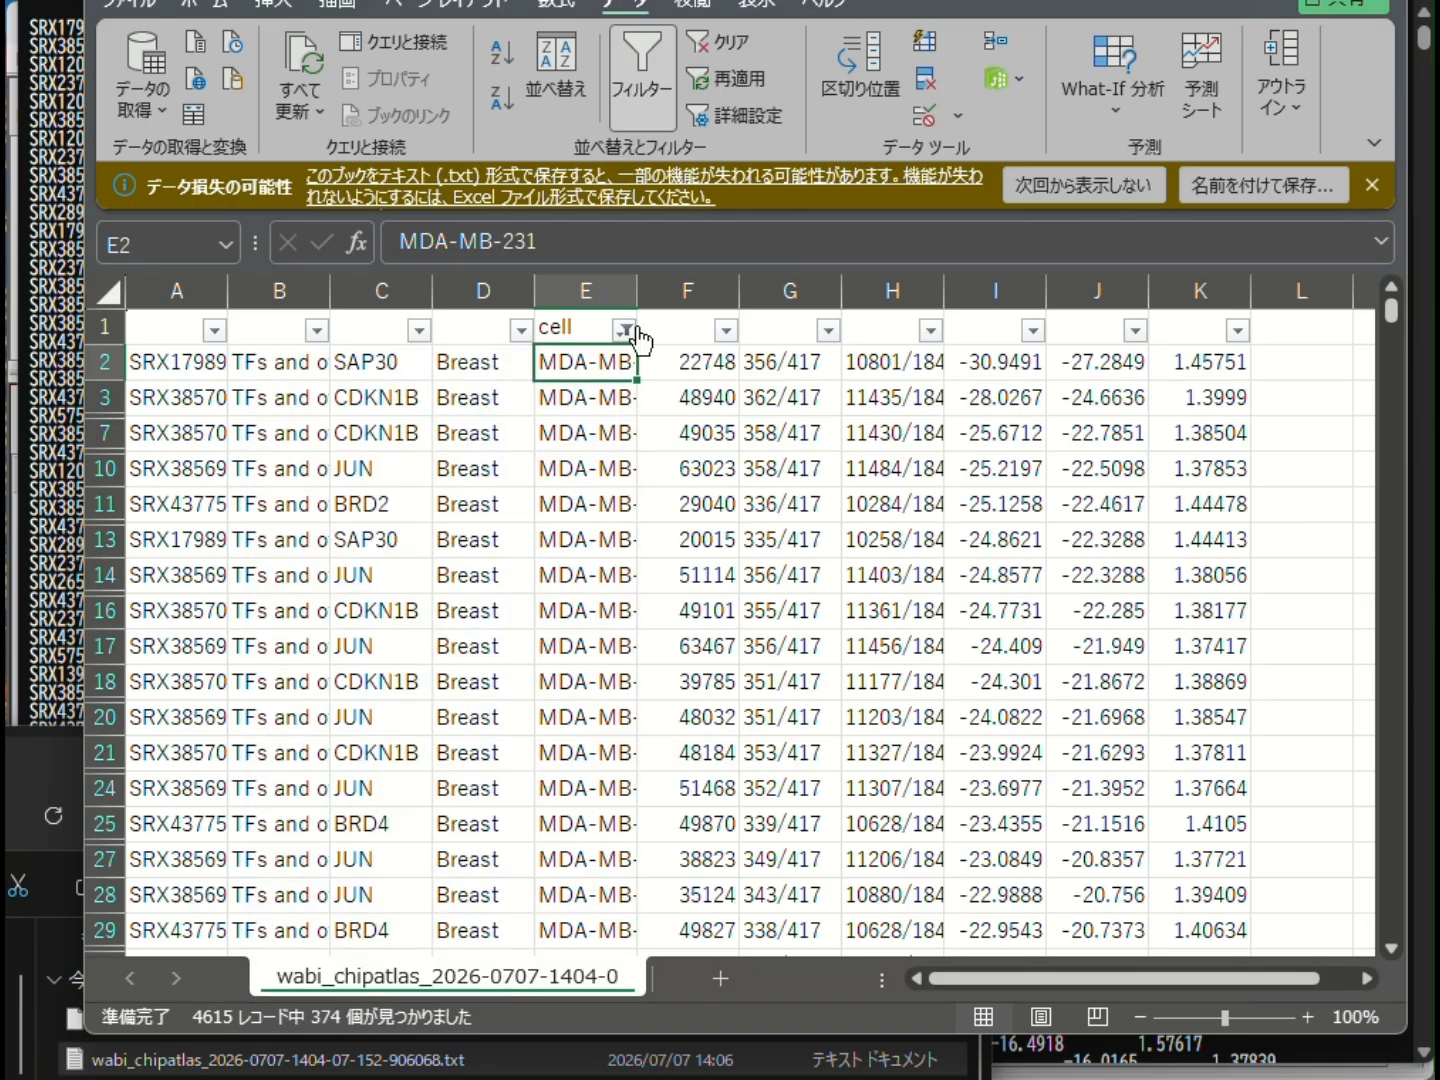
pyautogui.moveTo(637, 291); pyautogui.dragTo(722, 313)
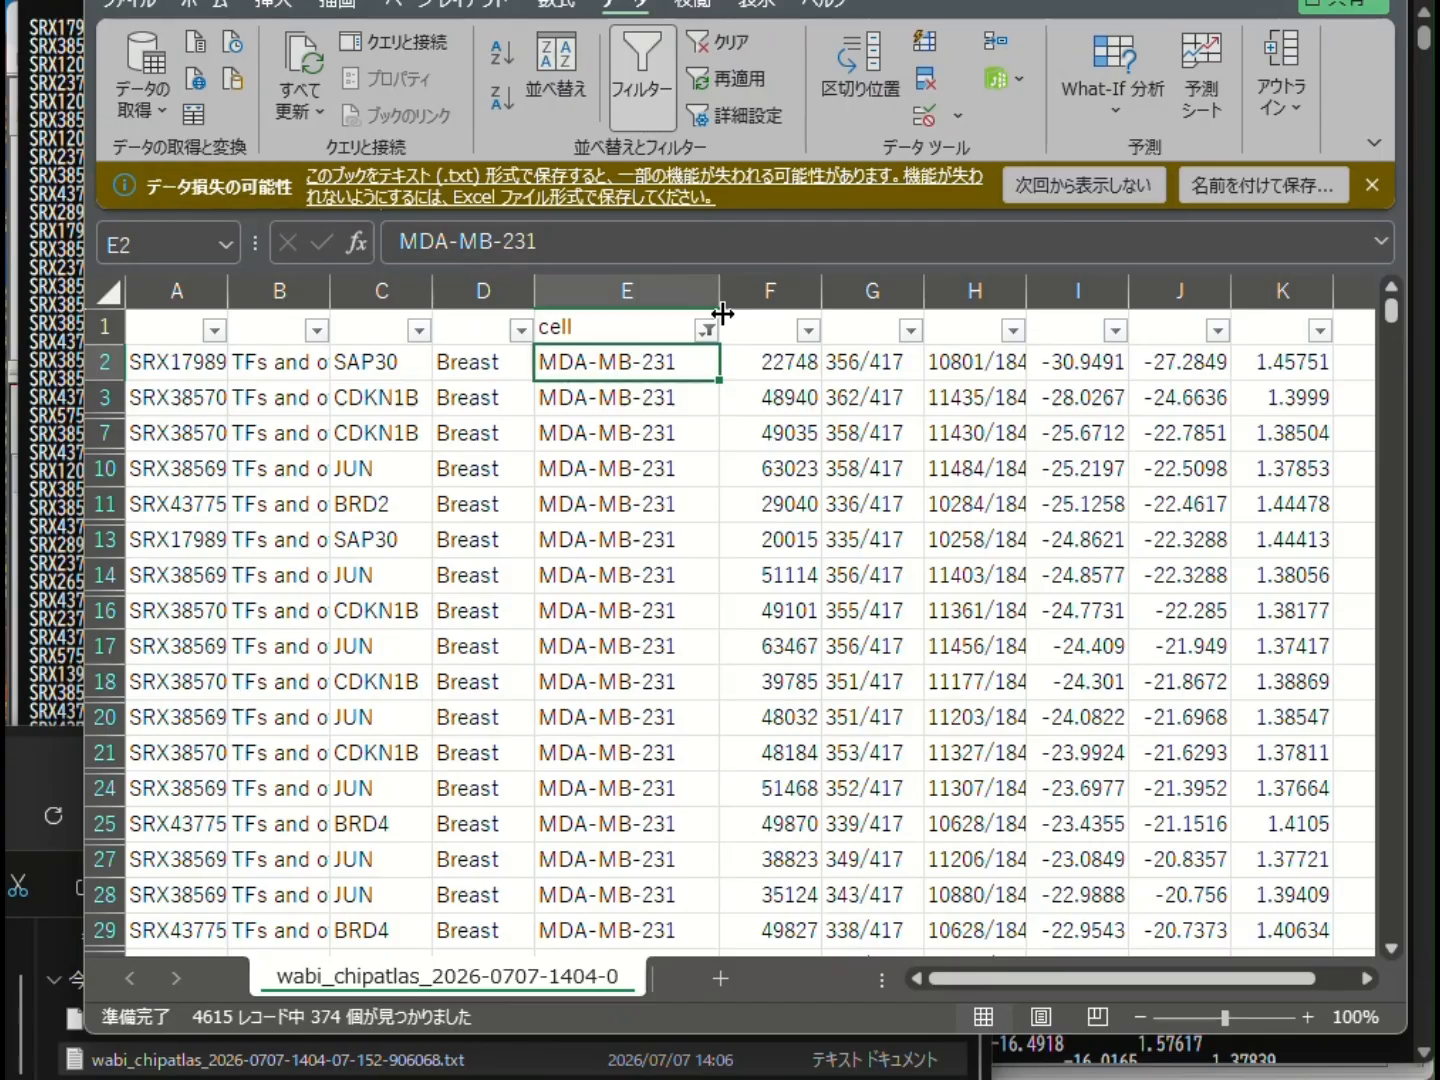
# - Copy the filtered MDA-MB-231 rows from A2 to the last cell and paste them at A1 of a new sheet
pyautogui.click(185, 364)
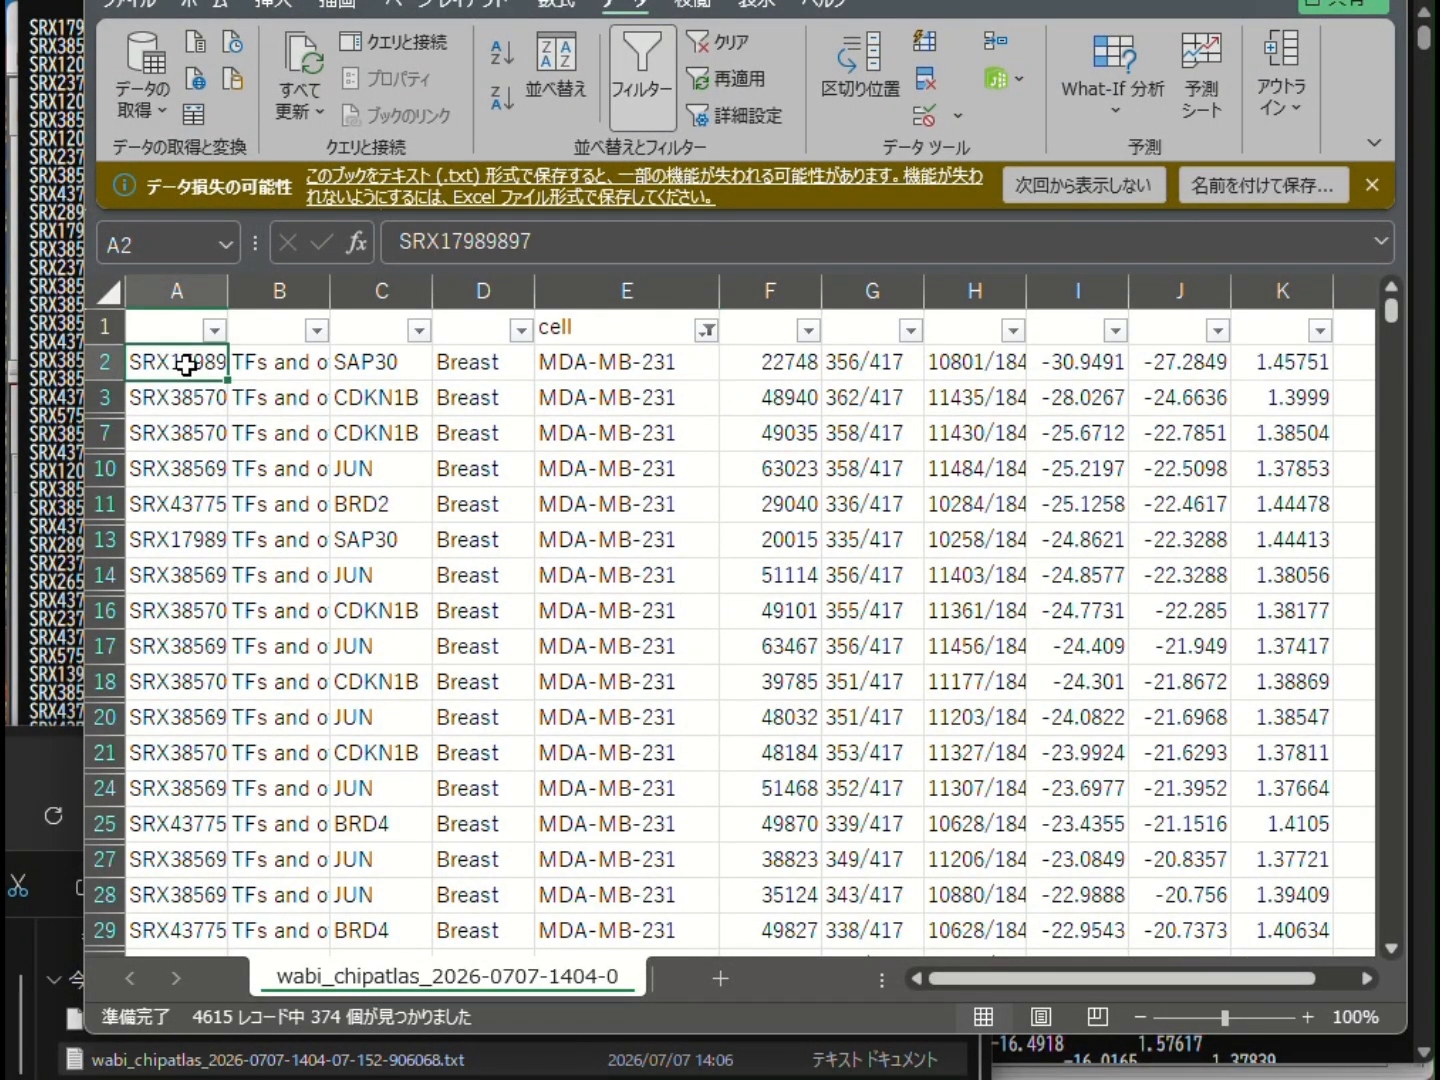
pyautogui.hotkey('ctrl', 'shift', 'End')
pyautogui.hotkey('ctrl', 'c')
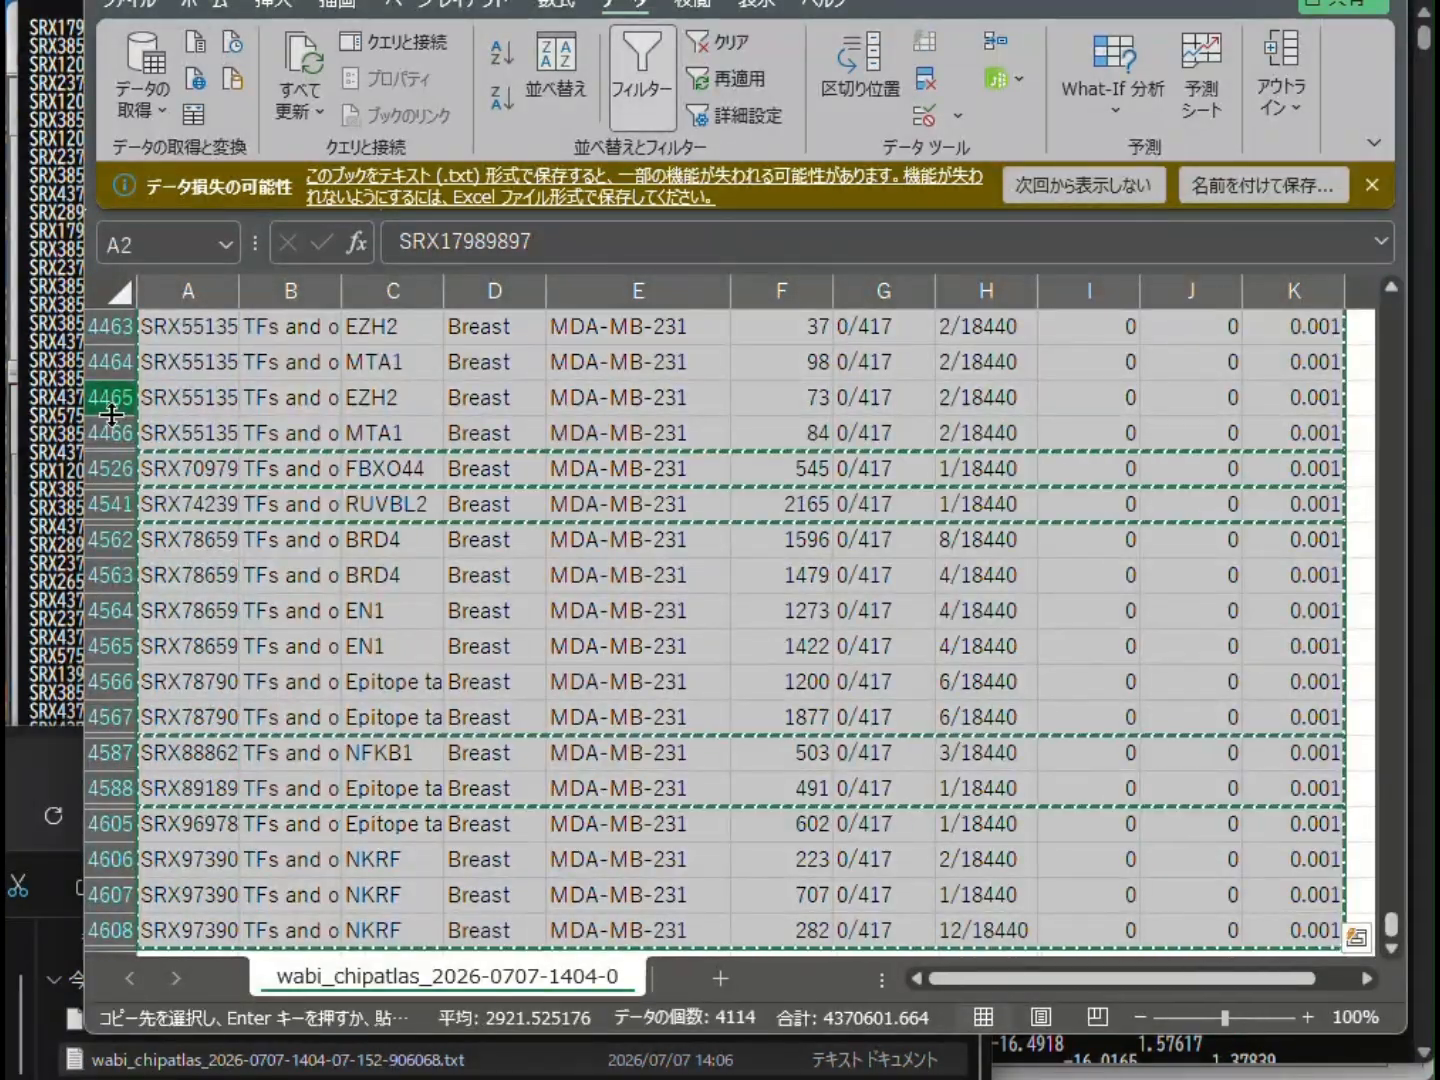
pyautogui.click(720, 977)
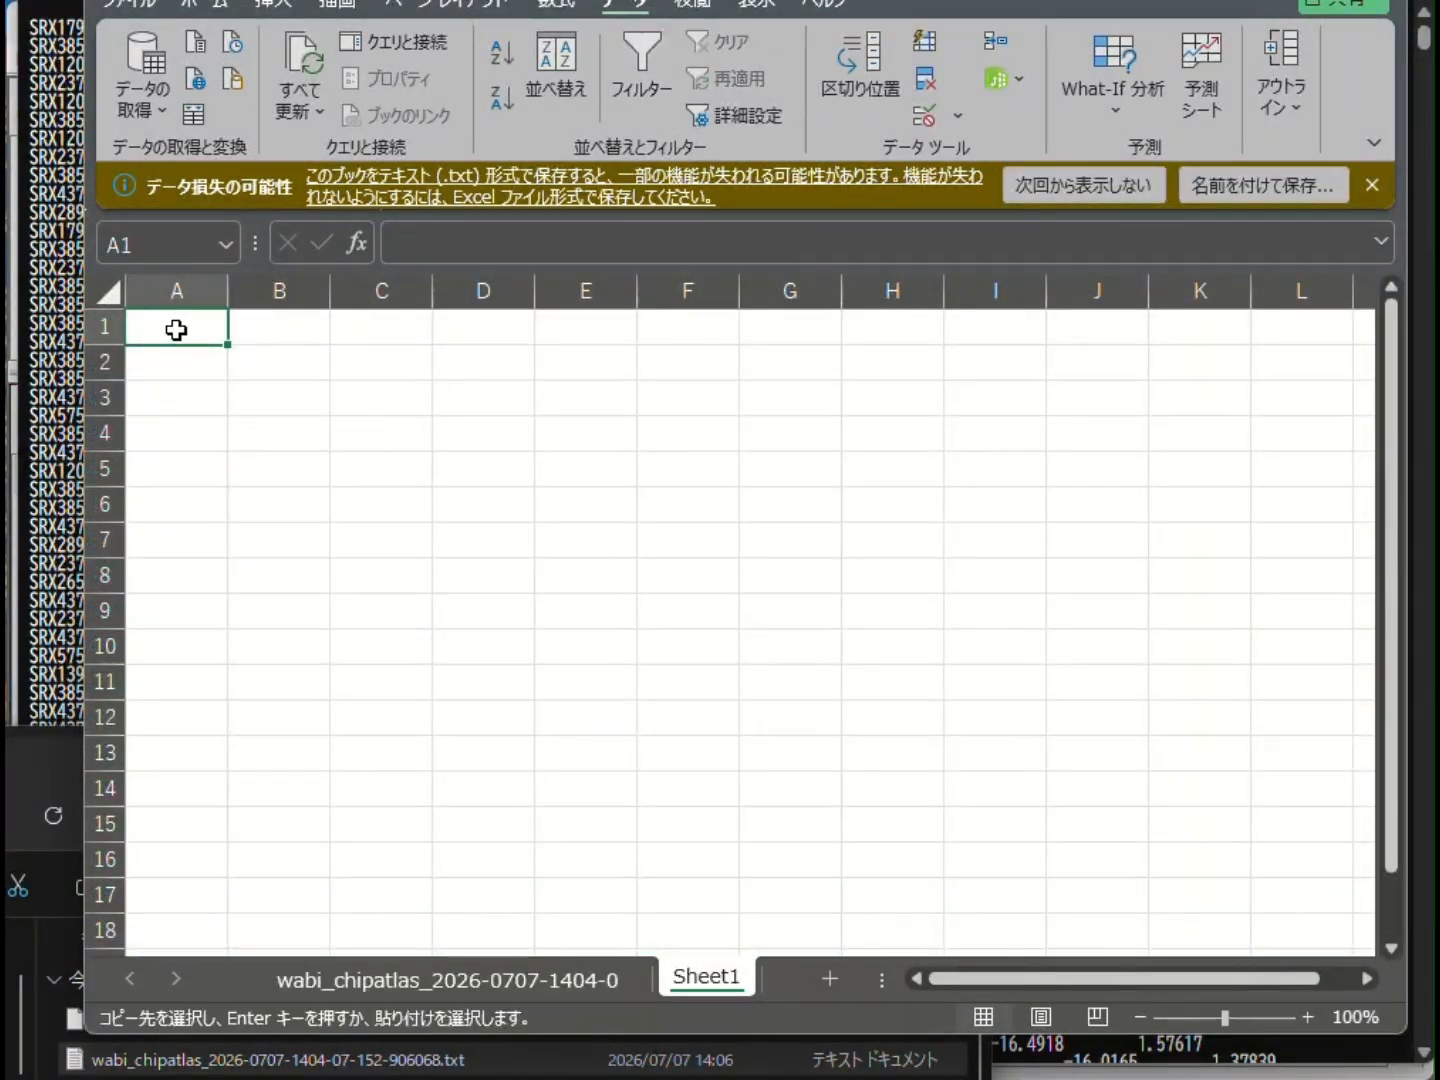
pyautogui.rightClick(170, 320)
pyautogui.click(272, 517)
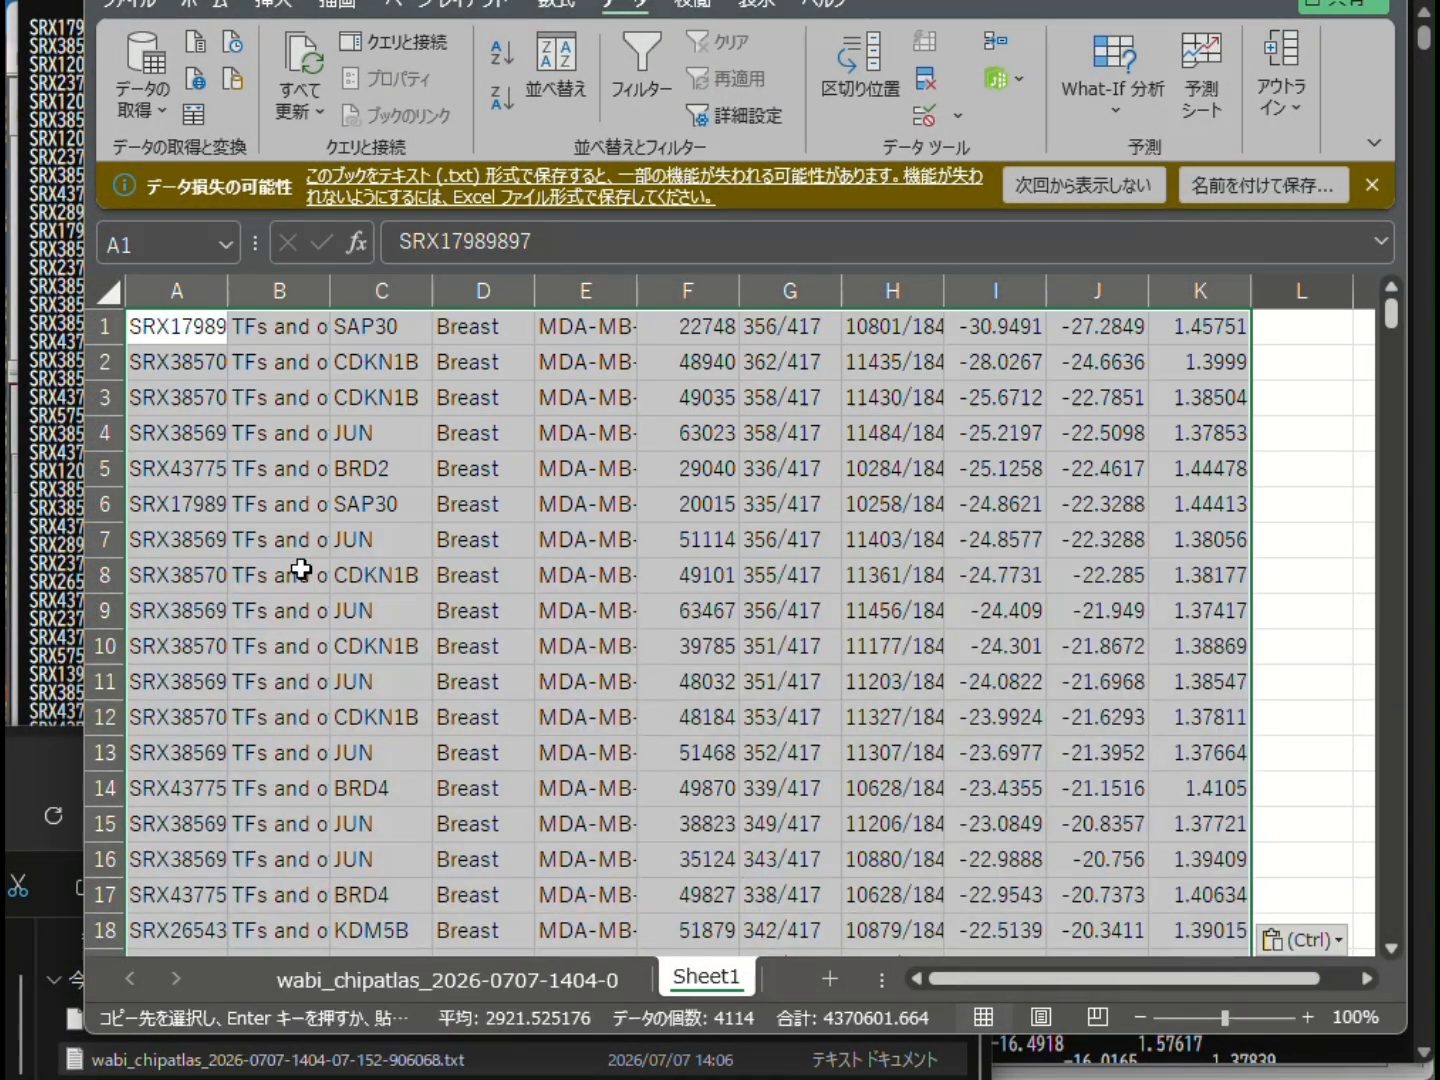
# - Widen column E of Sheet1 to fit the cell names and insert an empty row above row 1
pyautogui.moveTo(637, 292); pyautogui.dragTo(691, 291)
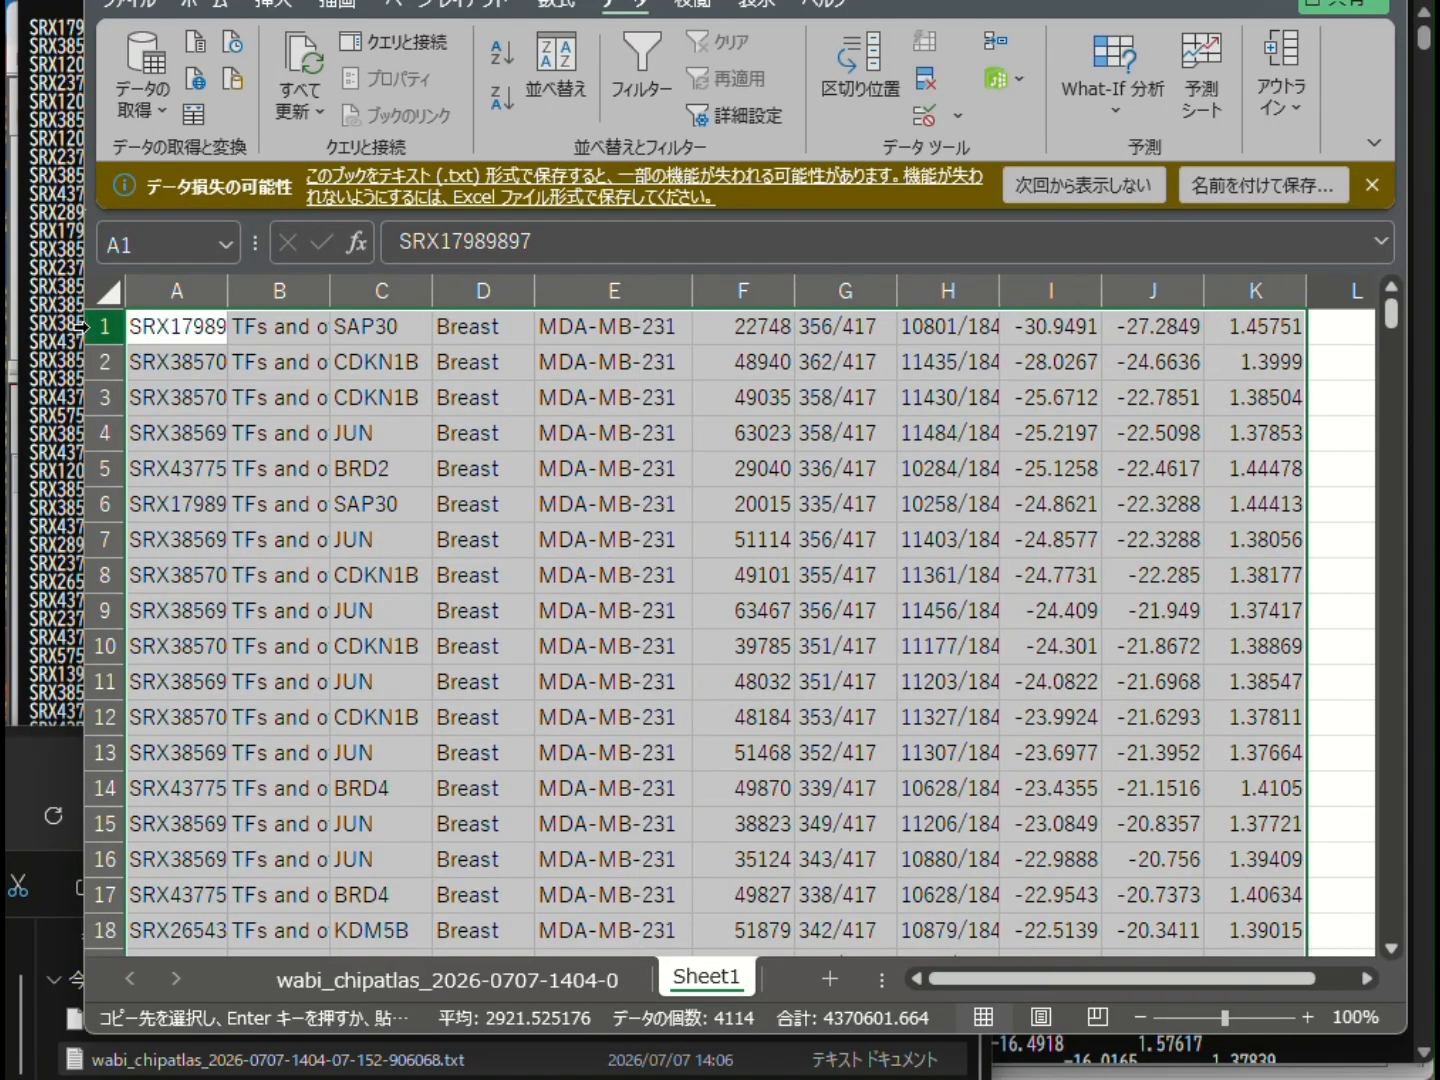
pyautogui.click(86, 326)
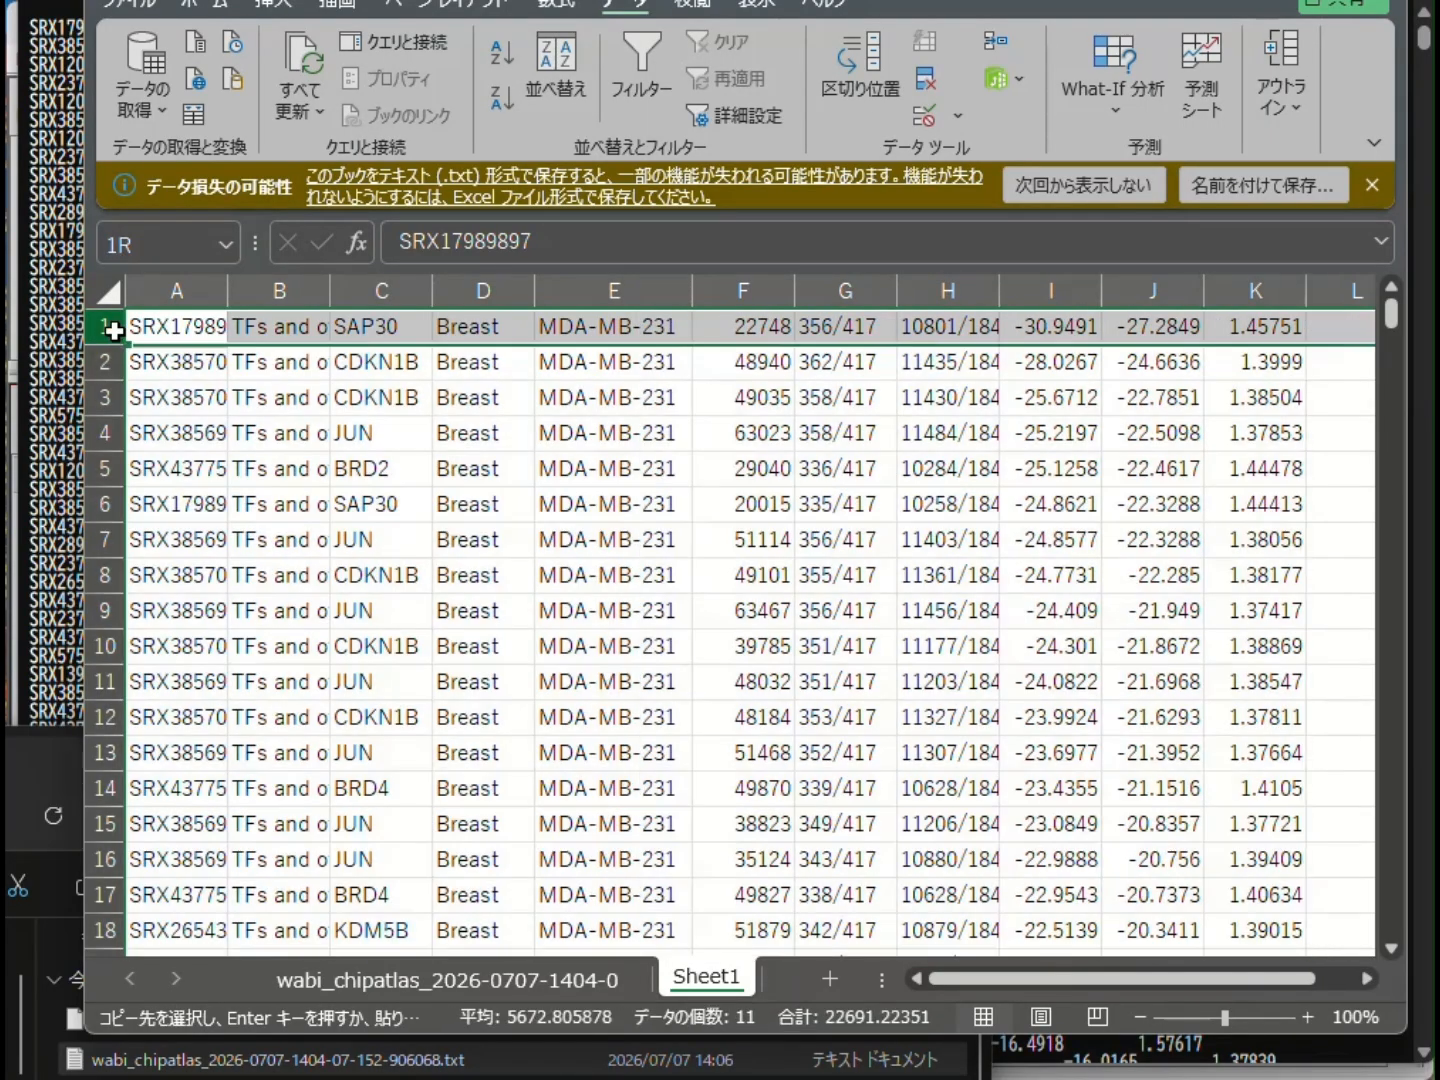
pyautogui.rightClick(115, 331)
pyautogui.click(203, 610)
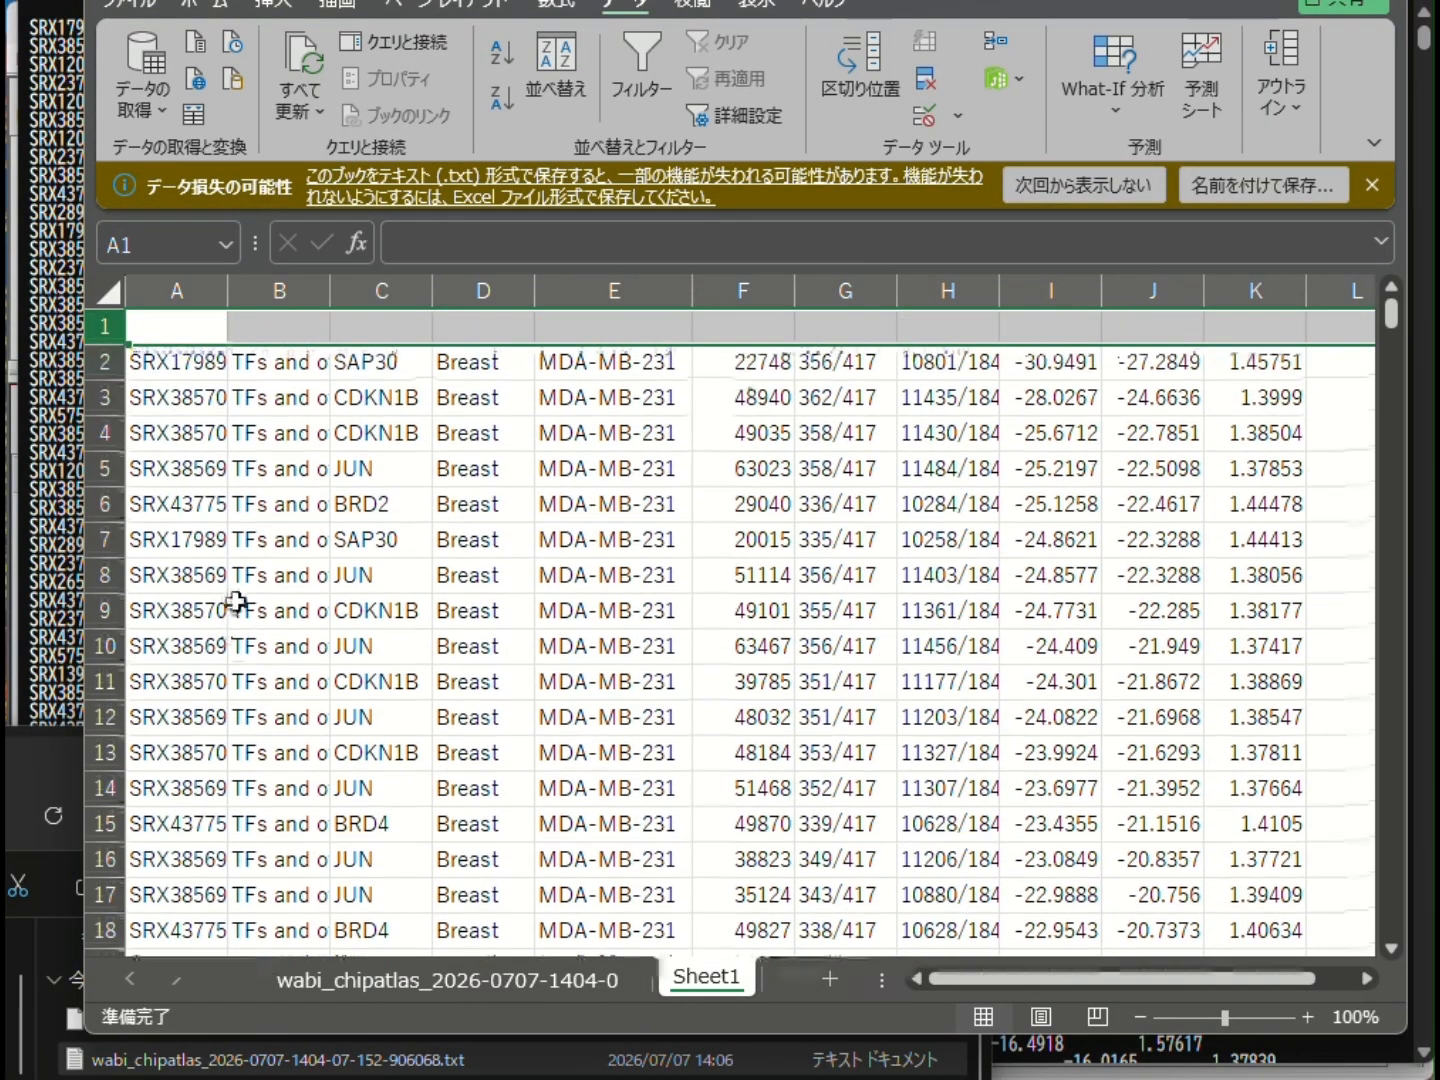
# - Enter the header symbol in C1 above the transcription factor names
pyautogui.click(445, 530)
pyautogui.click(405, 319)
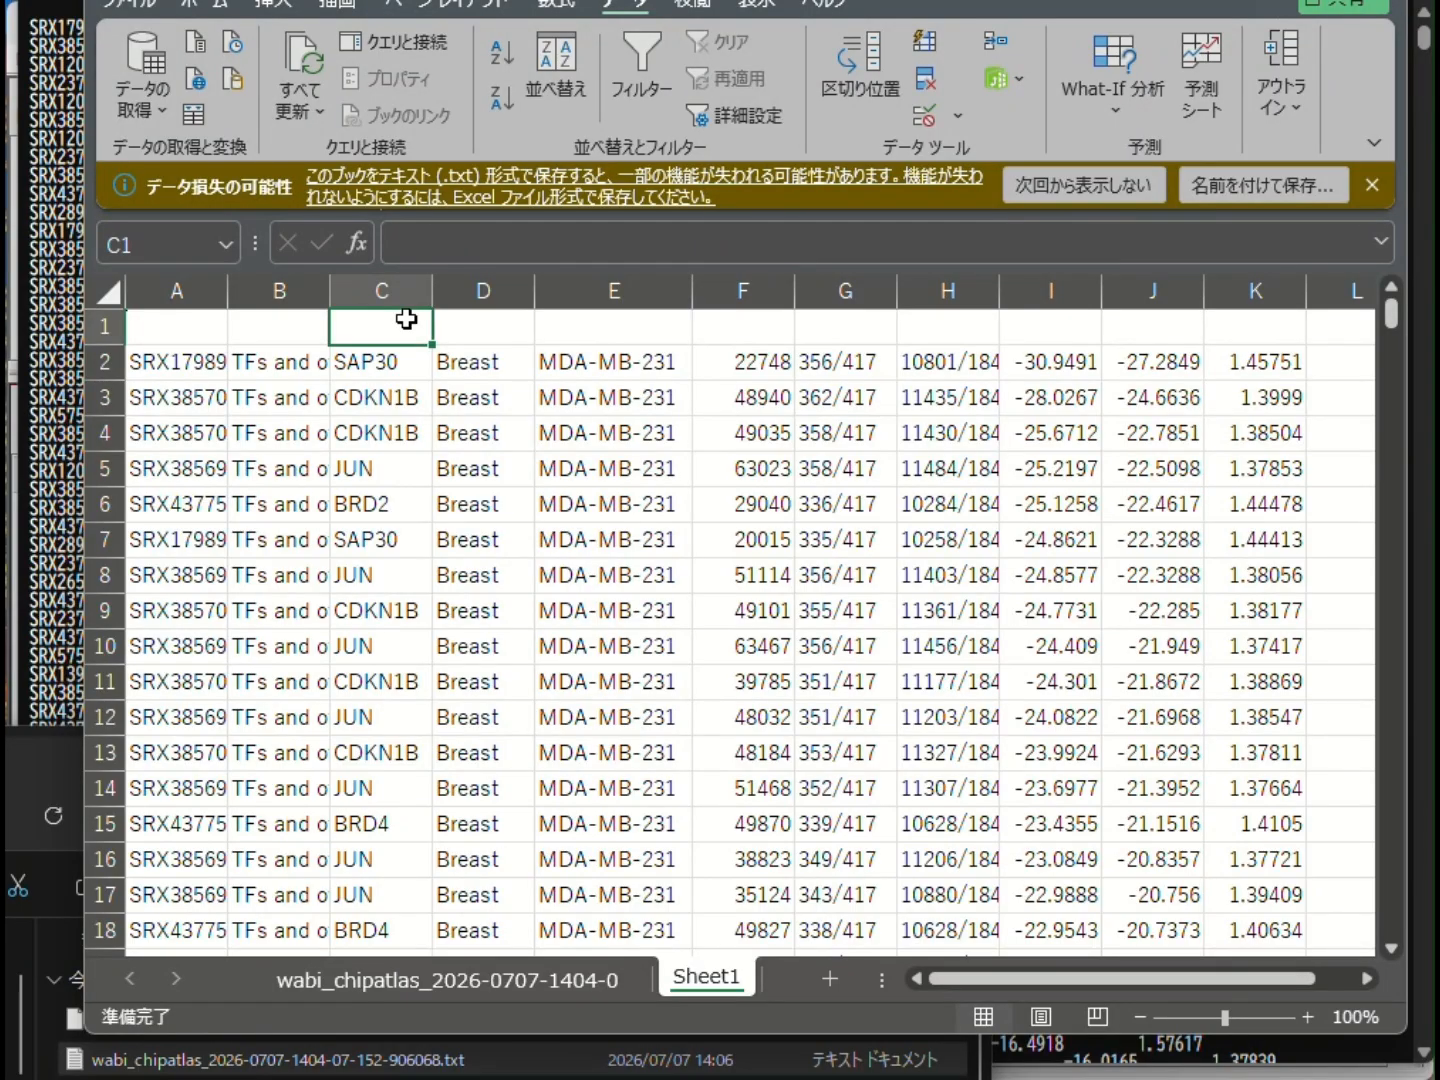
pyautogui.write('symbol')
pyautogui.press('Return')
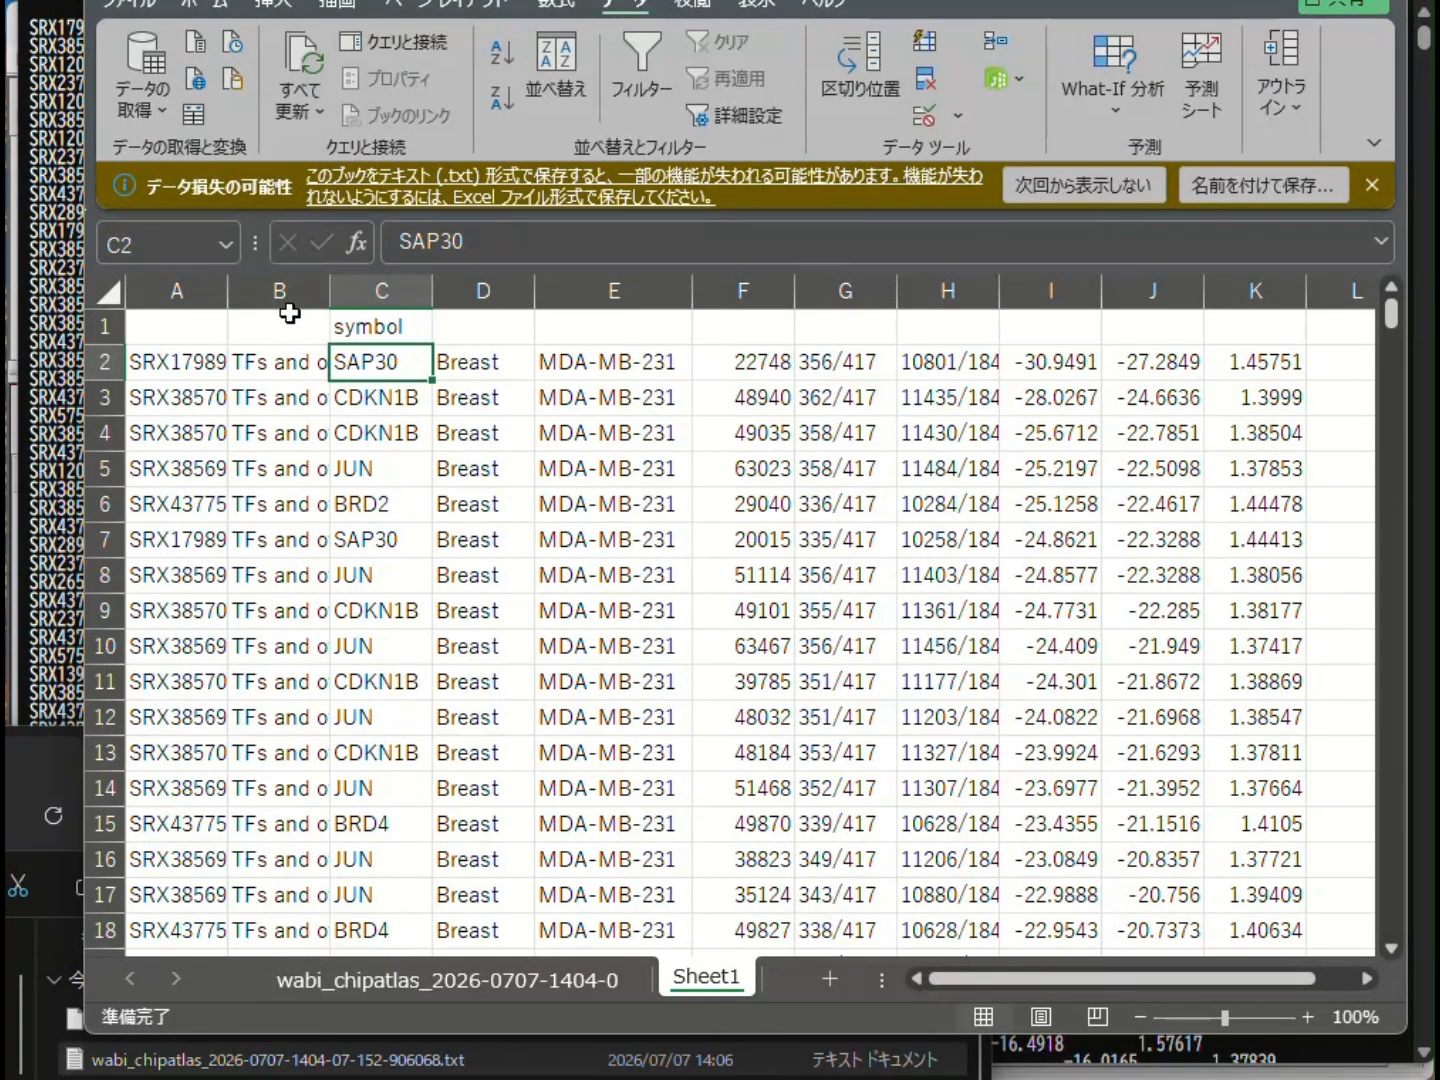
# - Delete every column except the symbol column and save the sheet as tab-delimited text named enriched TFs of a cluster commonly up_MDA-MB-231.txt
pyautogui.moveTo(280, 290); pyautogui.dragTo(1111, 300)
pyautogui.rightClick(255, 414)
pyautogui.click(346, 725)
pyautogui.rightClick(958, 398)
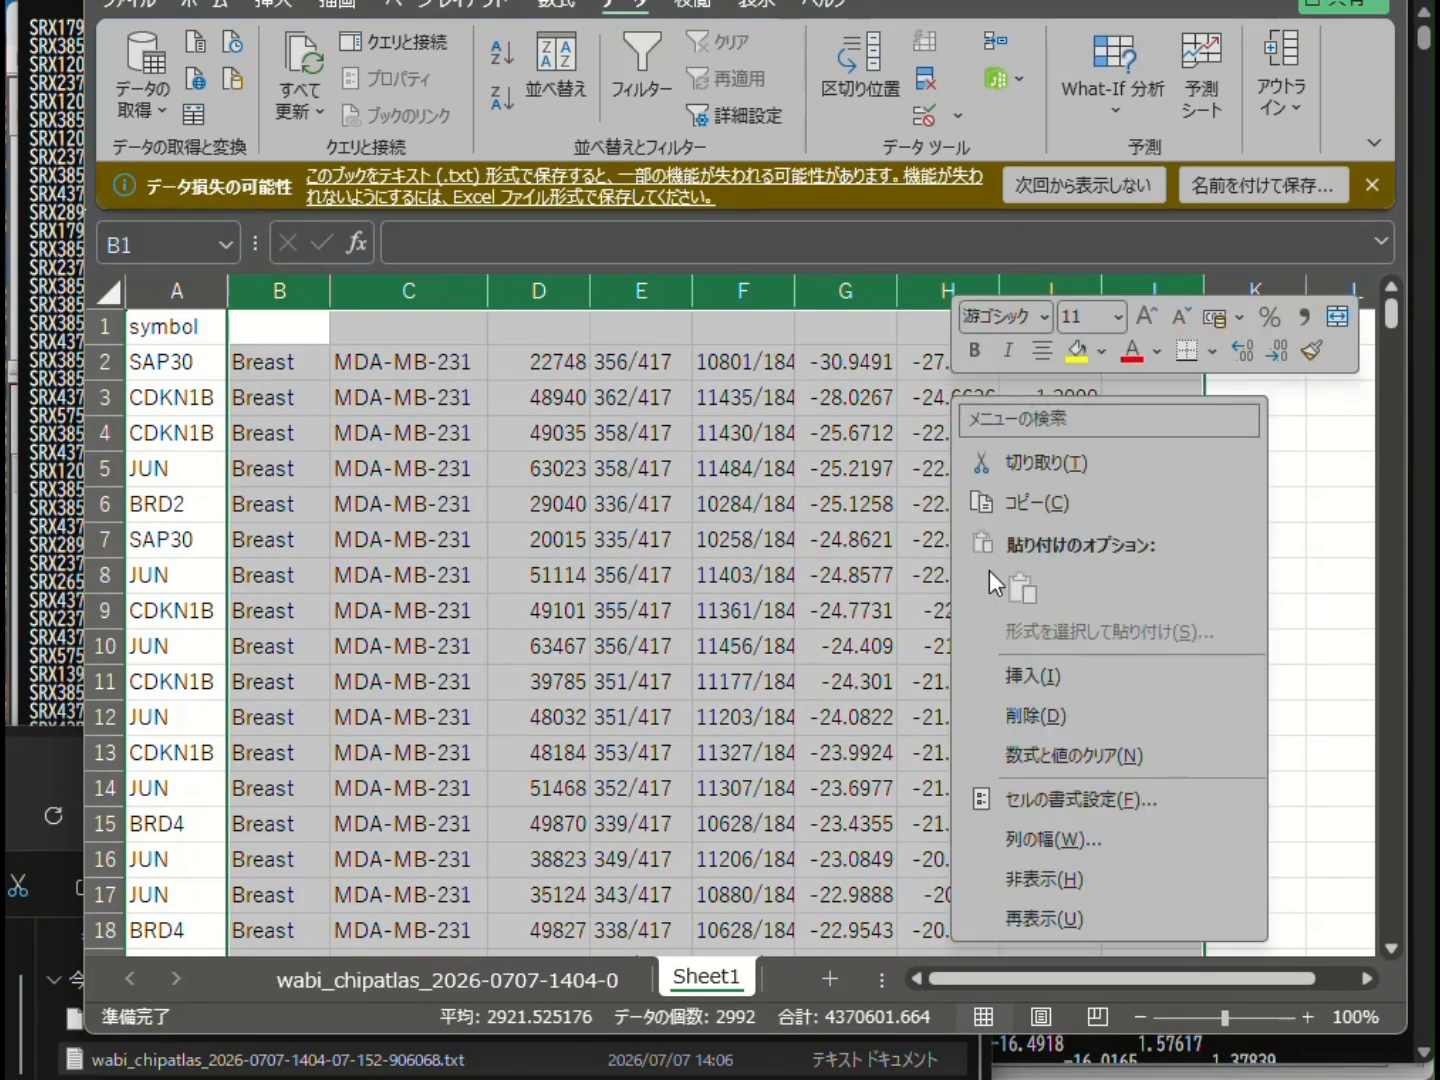
pyautogui.click(1013, 716)
pyautogui.click(425, 494)
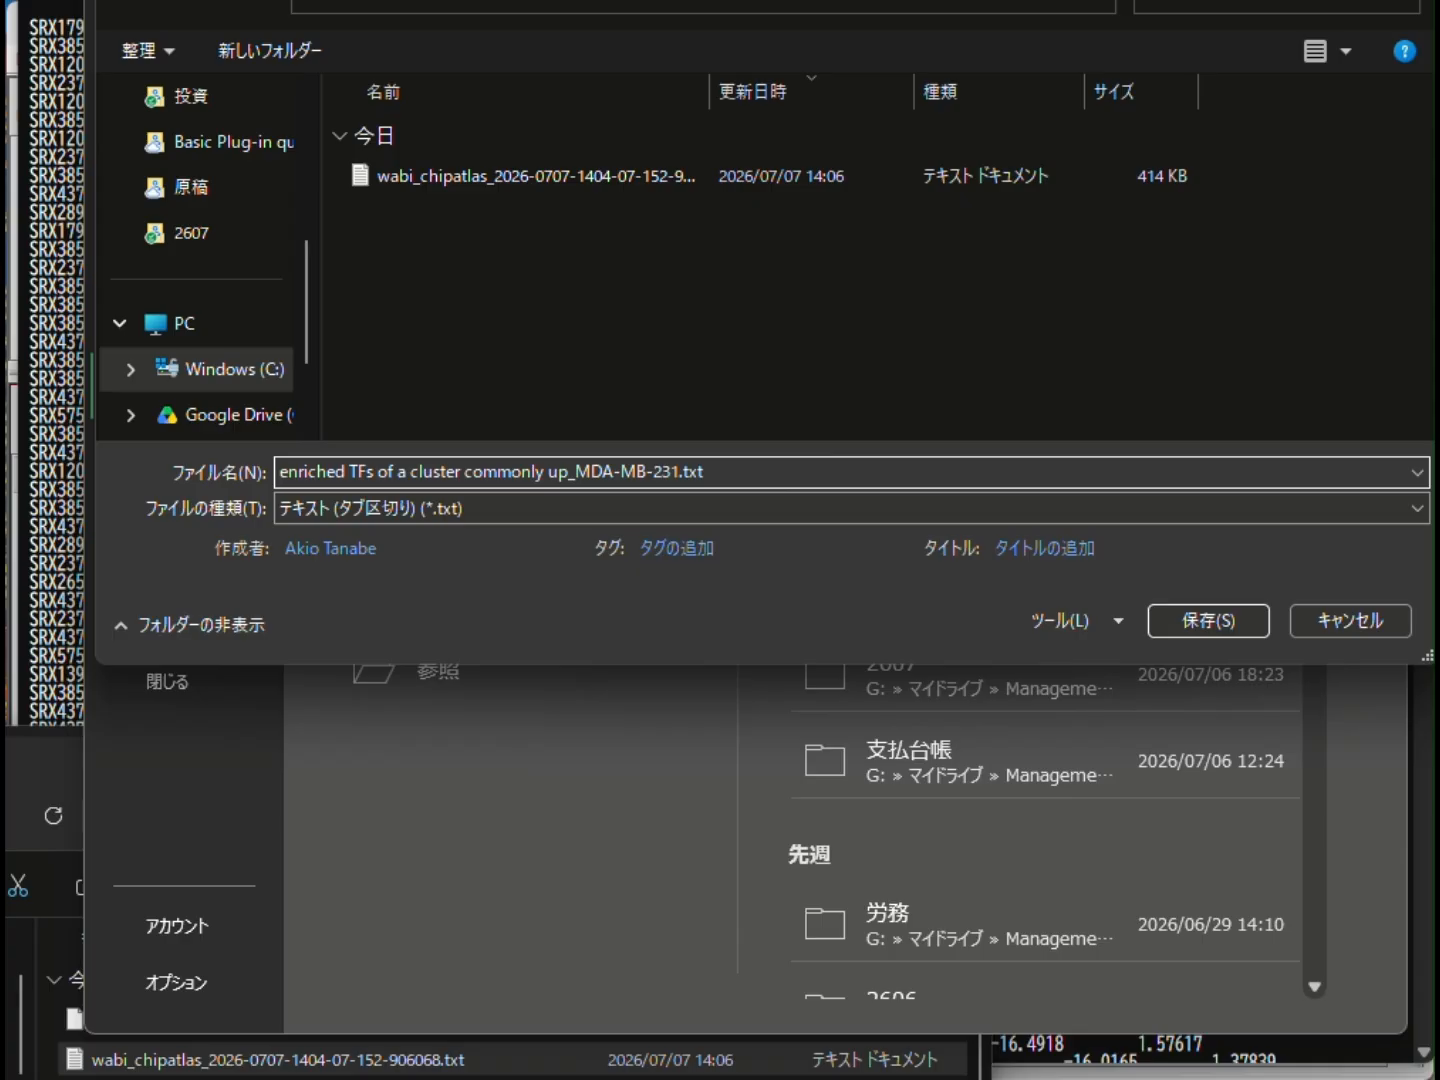
pyautogui.click(1222, 621)
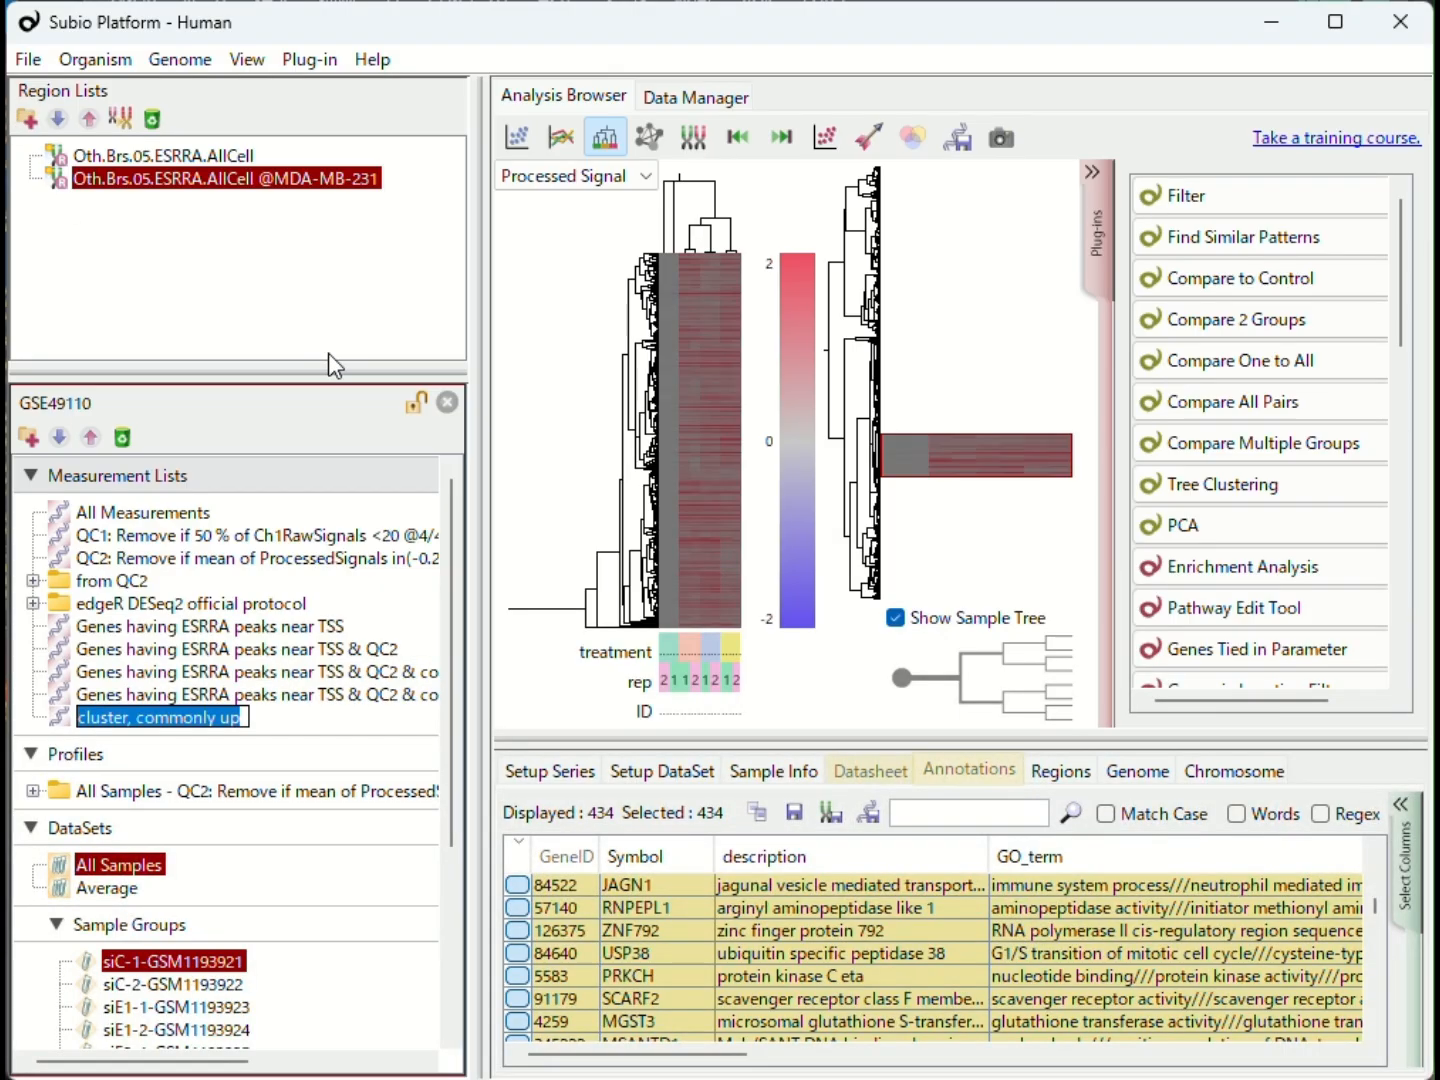
# - In Subio Platform, load the MDA-MB-231 text file for measurement list import and search its entries against the Symbol column
pyautogui.moveTo(302, 374); pyautogui.dragTo(301, 242)
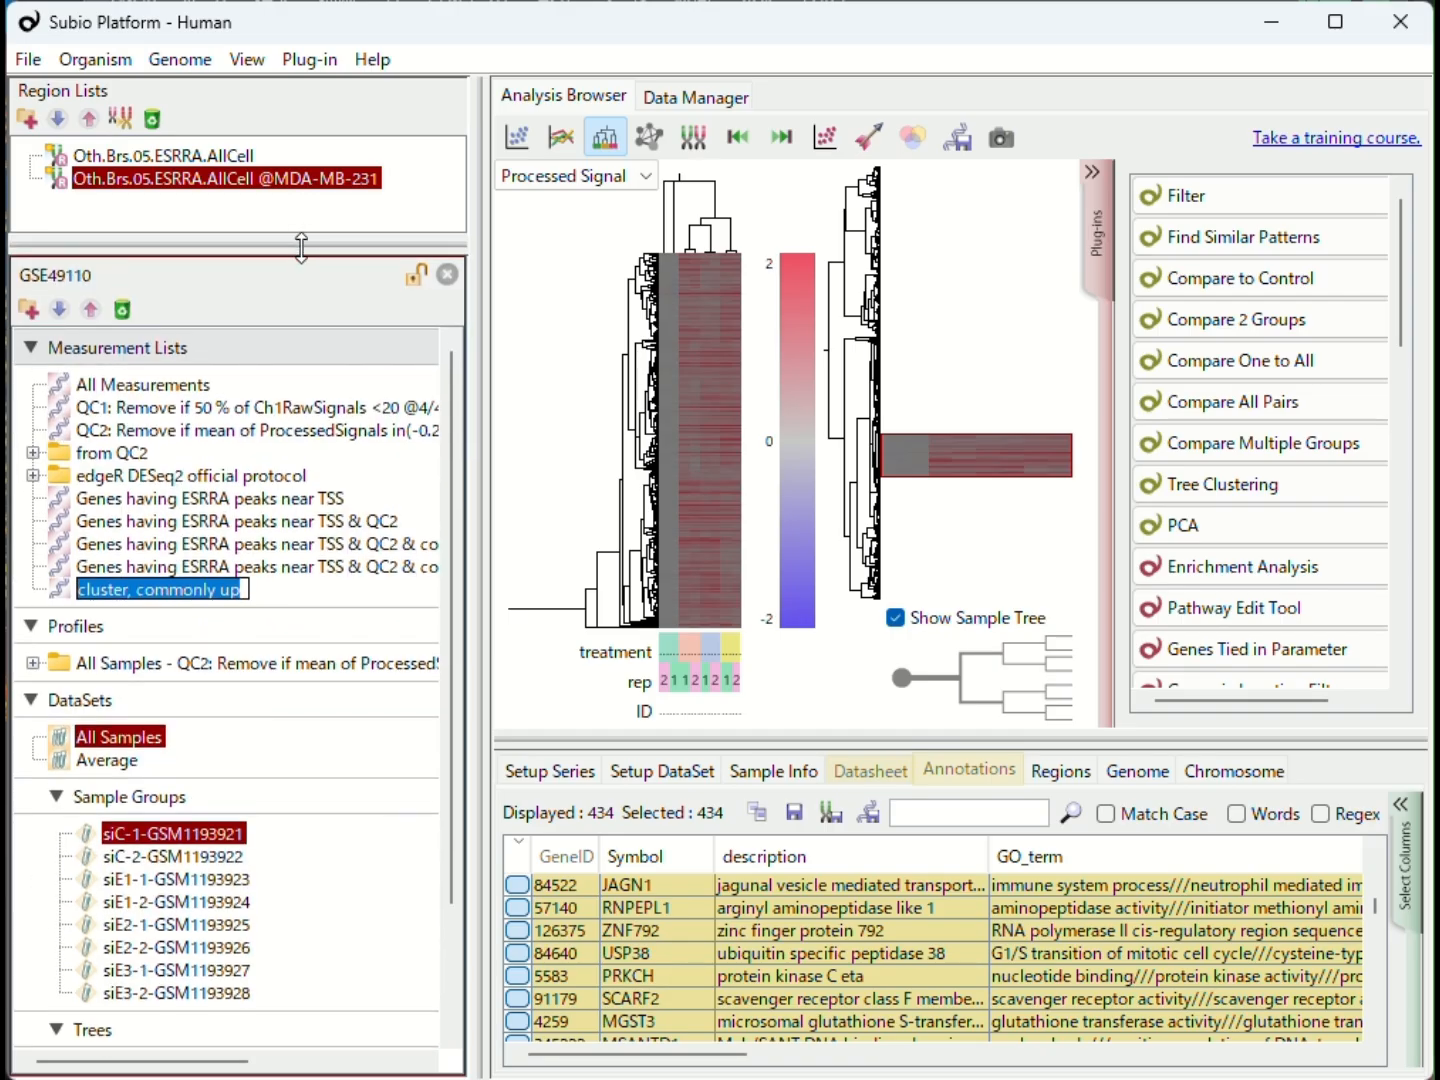
pyautogui.click(59, 311)
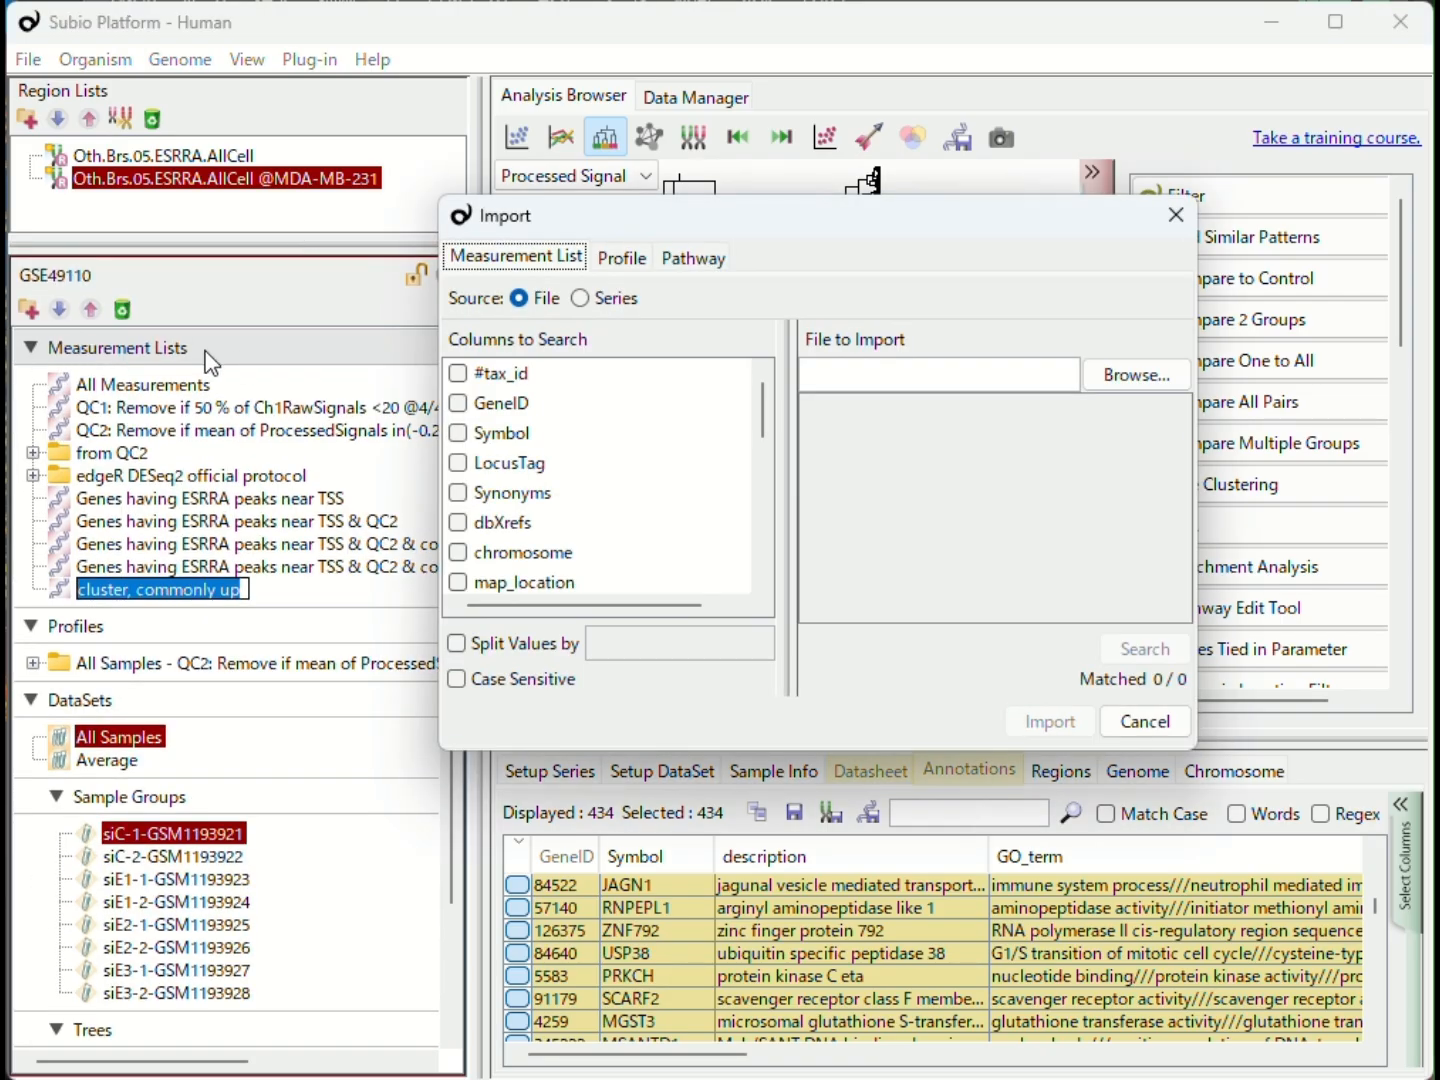
pyautogui.hotkey('alt', 'Tab')
pyautogui.moveTo(297, 757); pyautogui.dragTo(296, 670)
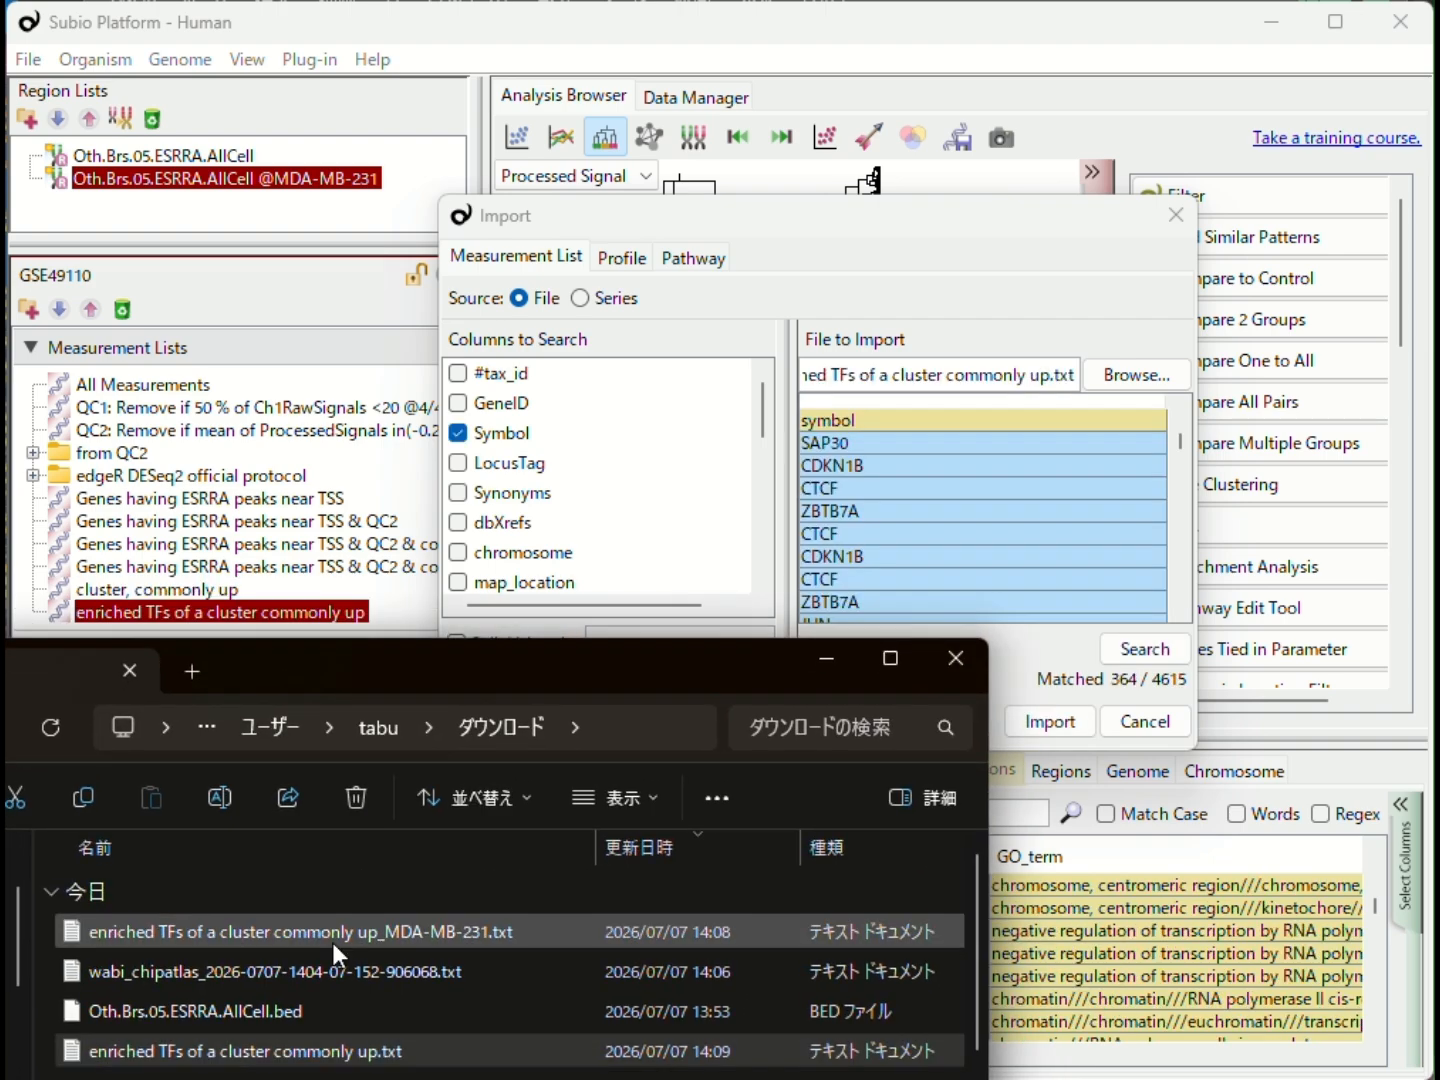
pyautogui.moveTo(332, 942); pyautogui.dragTo(1033, 393)
pyautogui.click(1140, 653)
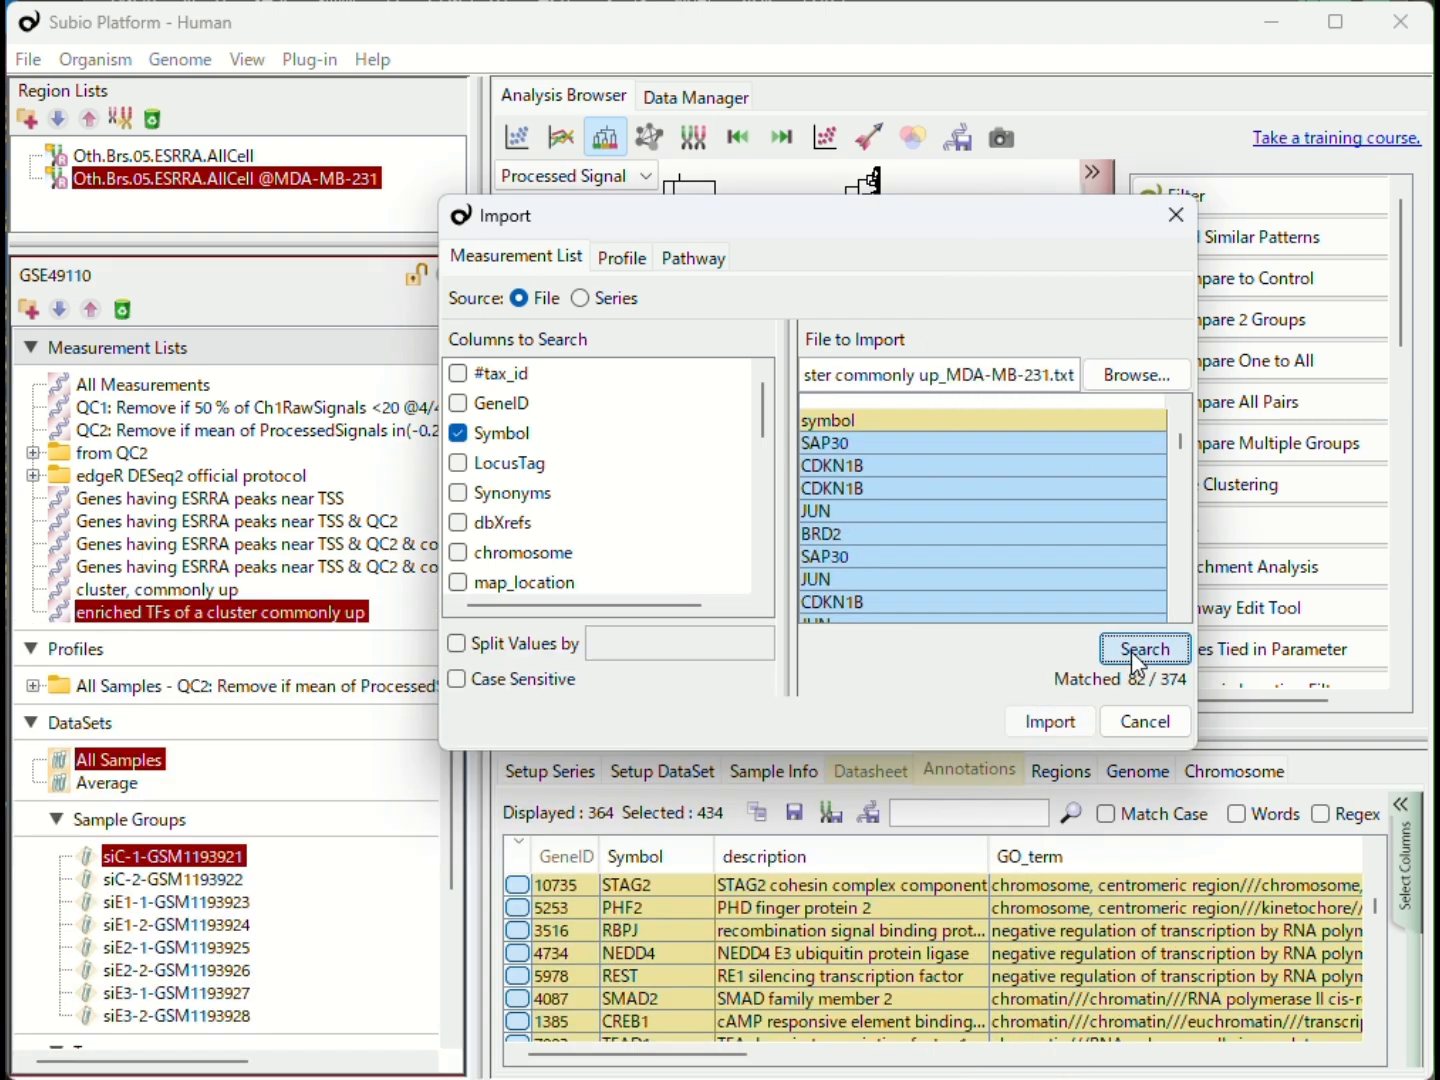
# - Import the matched genes as a measurement list named enriched TFs of a cluster commonly up_MDA-MB-231 and close the import window
pyautogui.click(1031, 723)
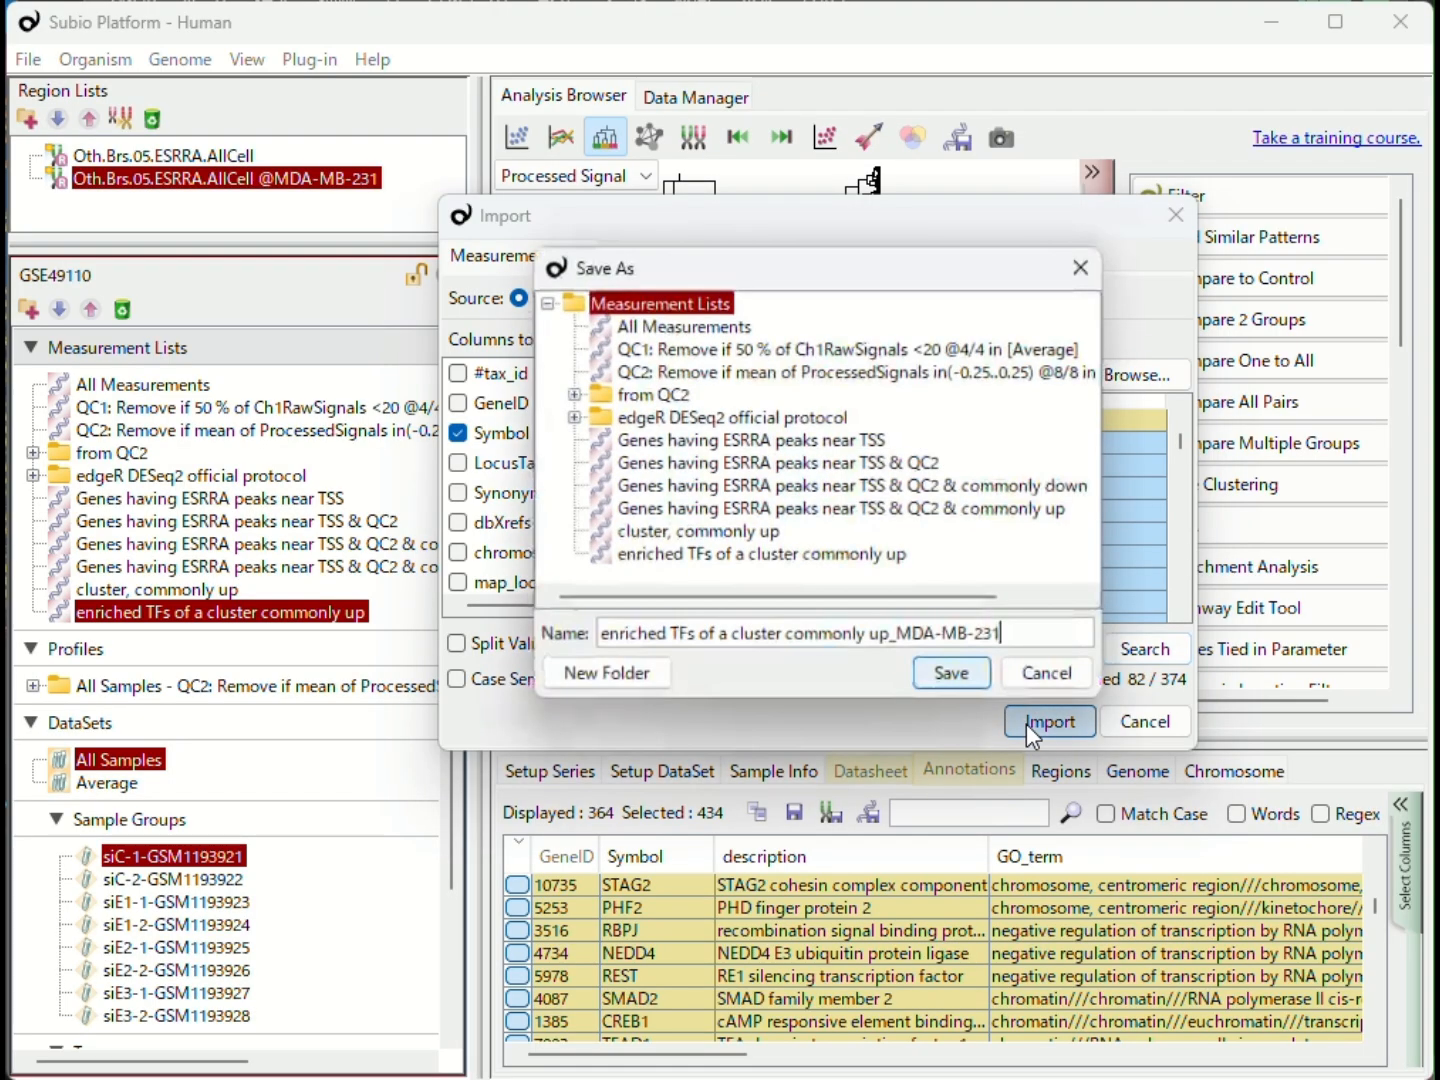
pyautogui.click(958, 671)
pyautogui.click(1145, 722)
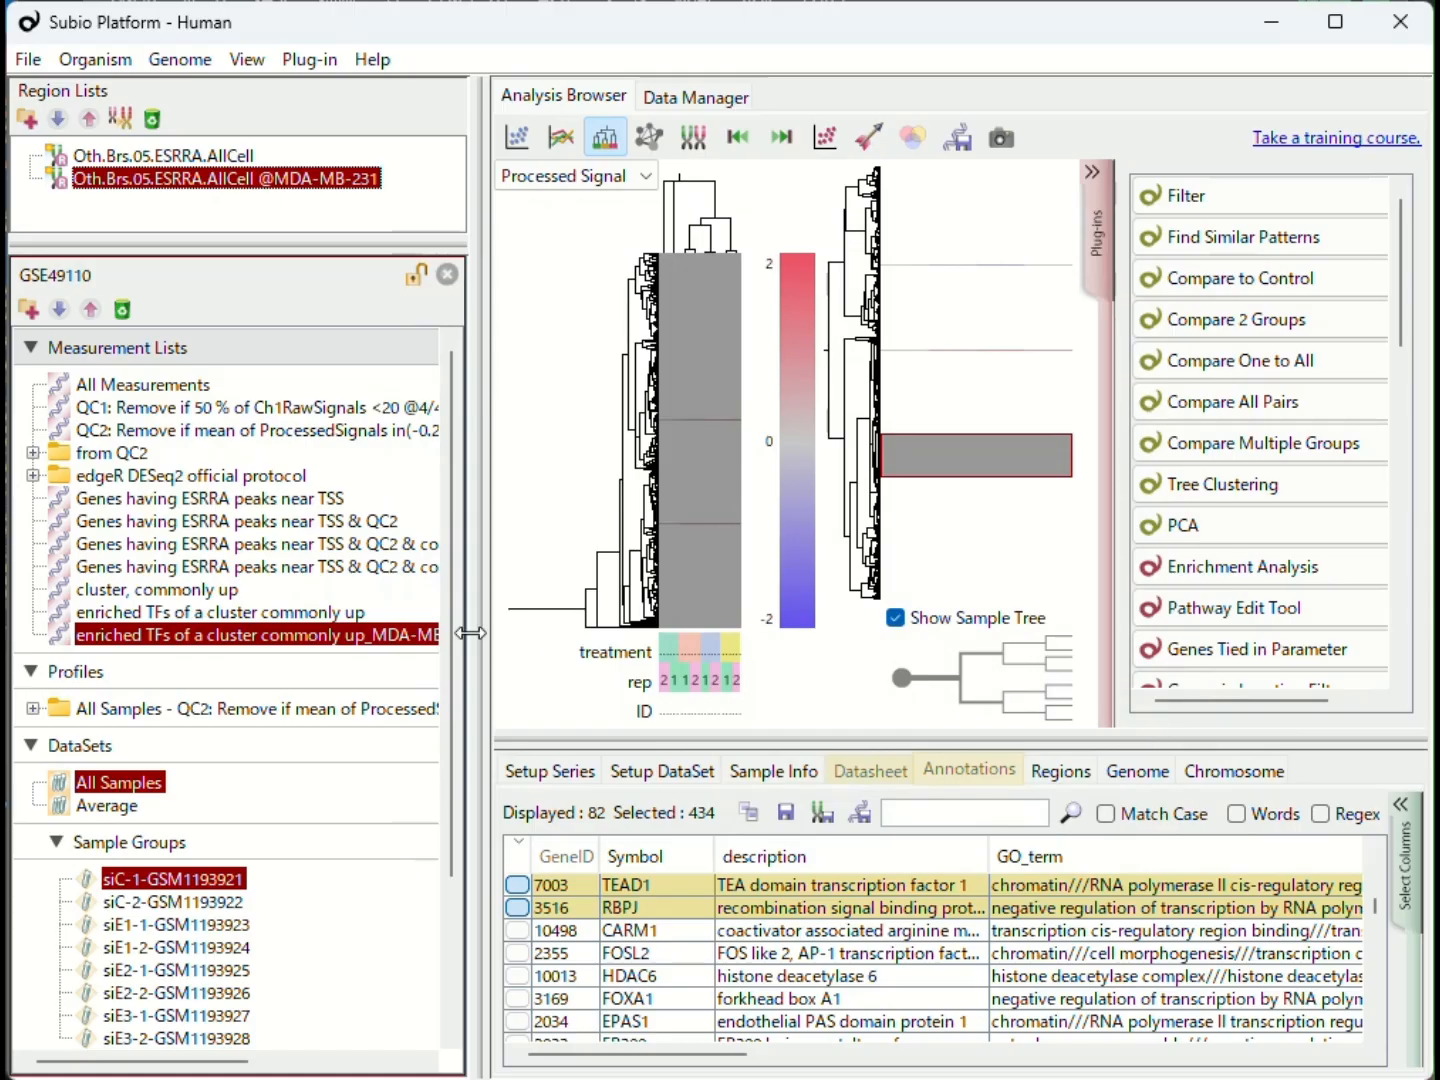
# - Run Tree Clustering on the MDA-MB-231 enriched TF list with All Samples and Uncentered Correlation, saving the tree under the list's name
pyautogui.click(1190, 484)
pyautogui.click(978, 573)
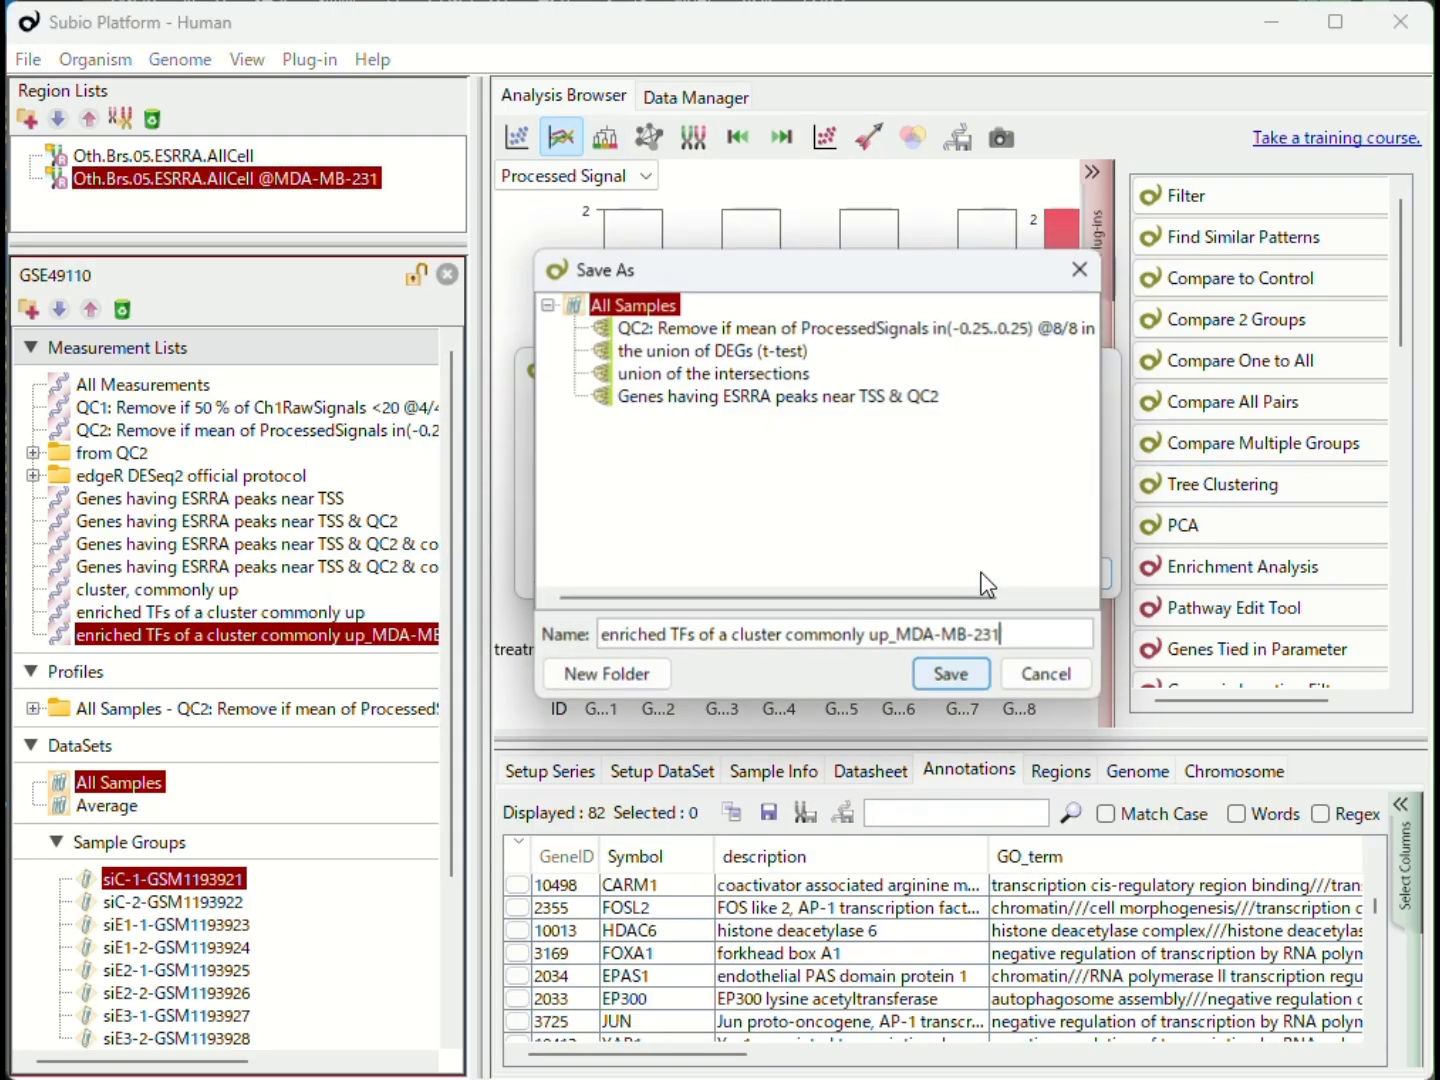
pyautogui.click(959, 672)
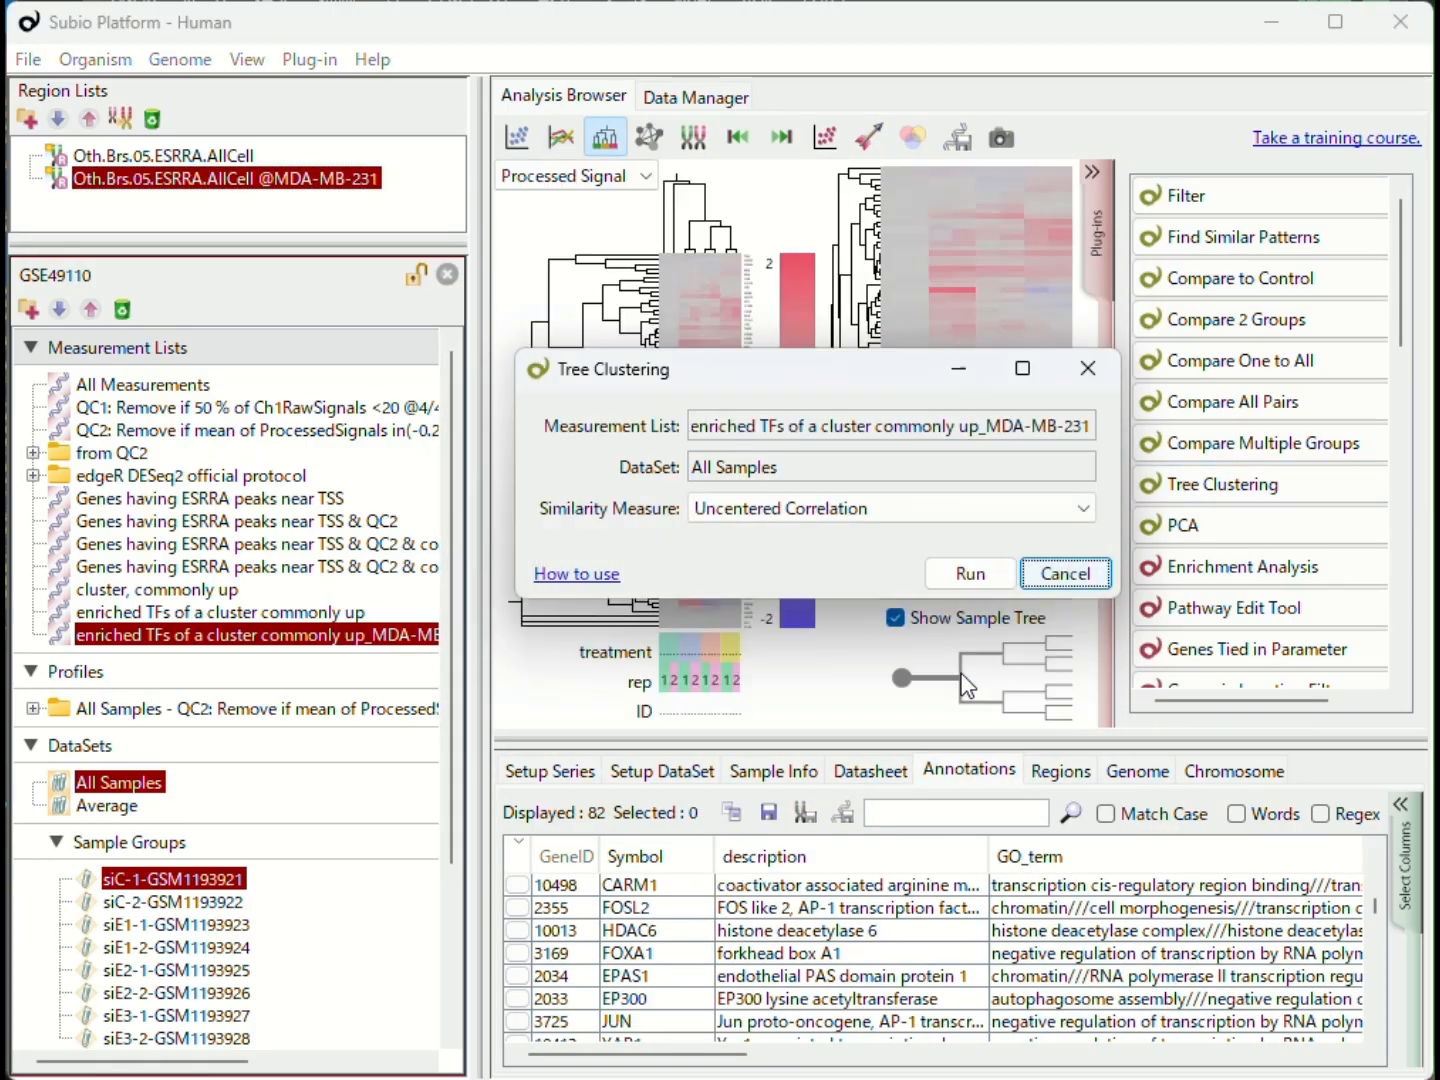
pyautogui.click(1088, 366)
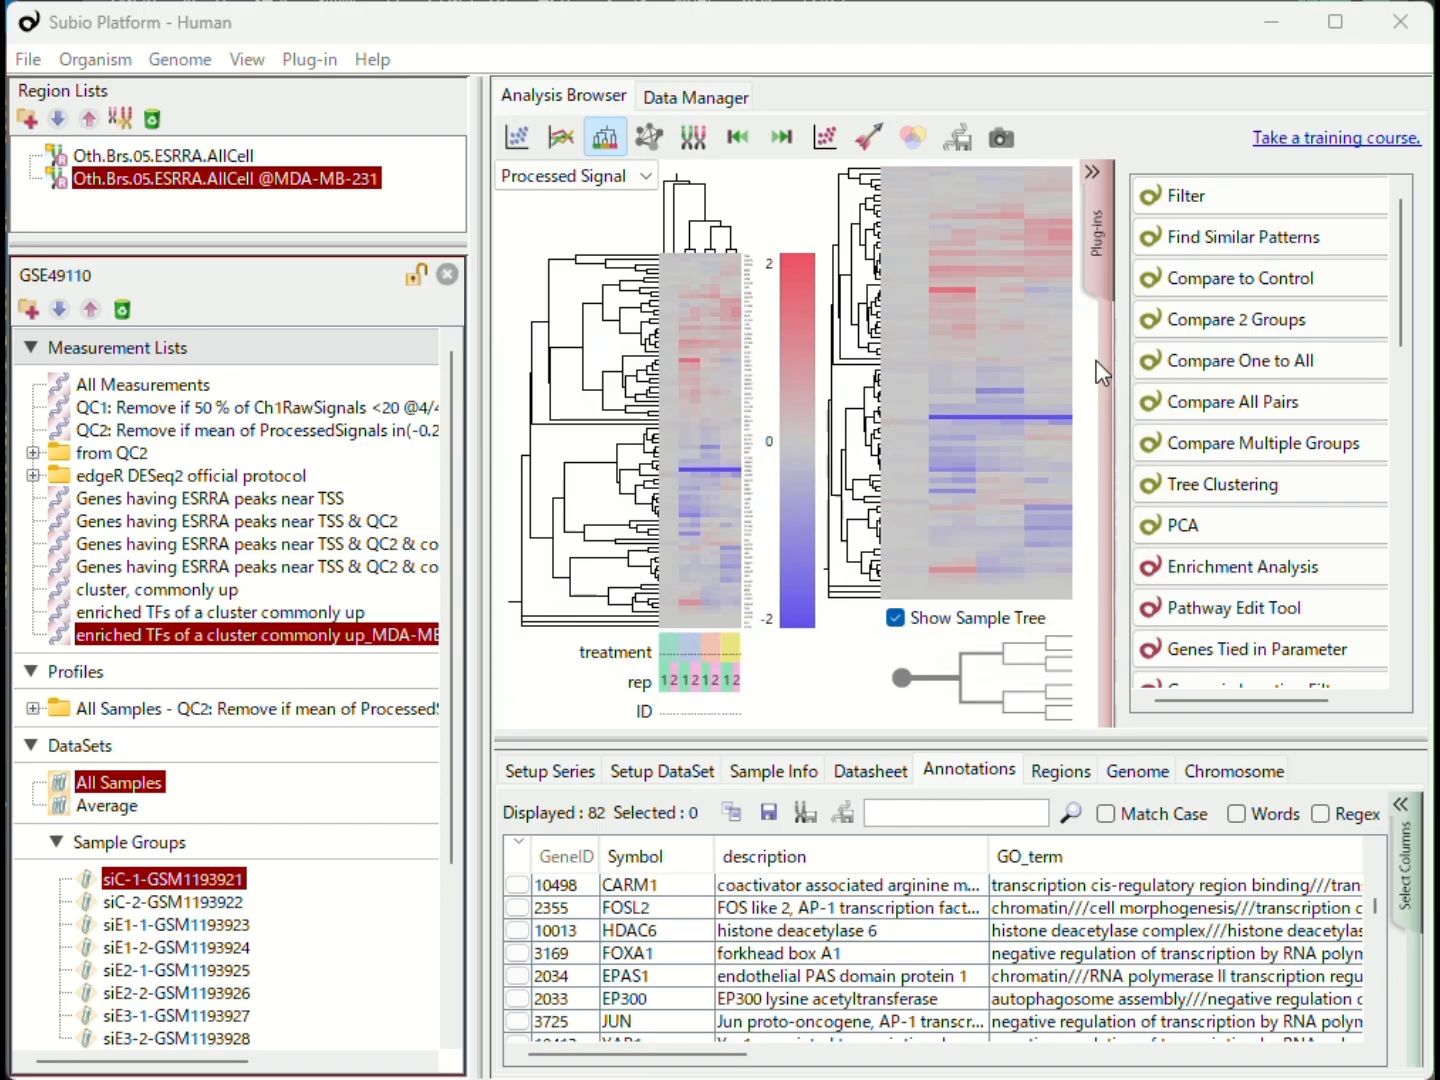
# - Enlarge the heat map and zoom into the branch containing ESRRA to examine its expression across the siRNA treatments
pyautogui.click(1100, 268)
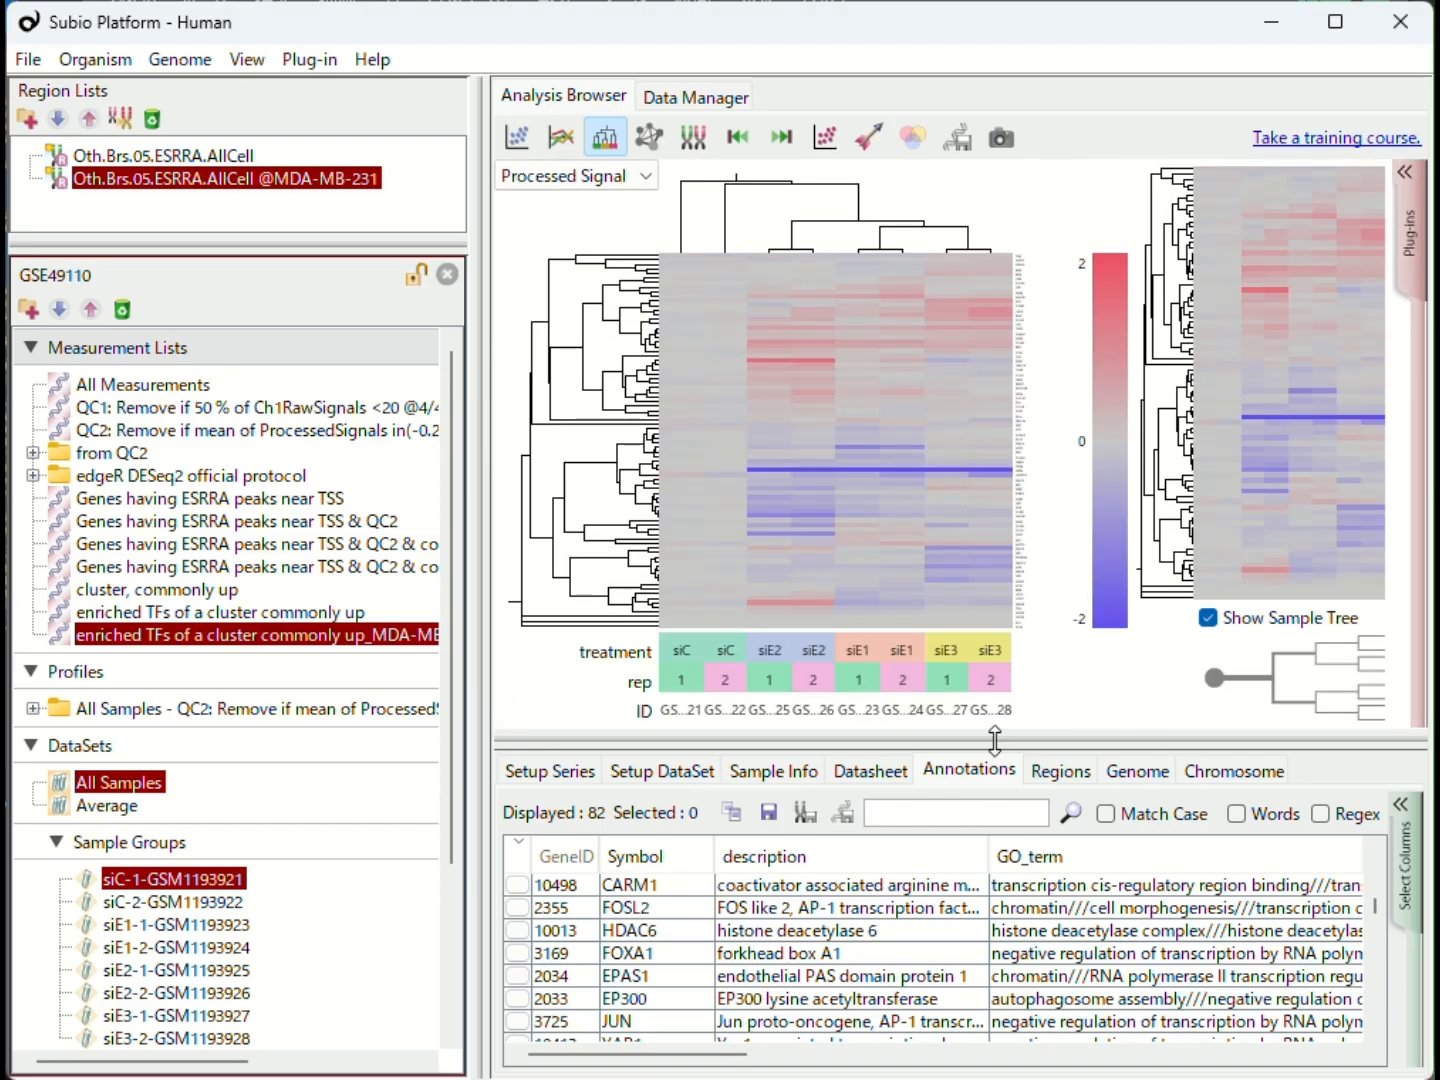
pyautogui.moveTo(995, 740); pyautogui.dragTo(994, 930)
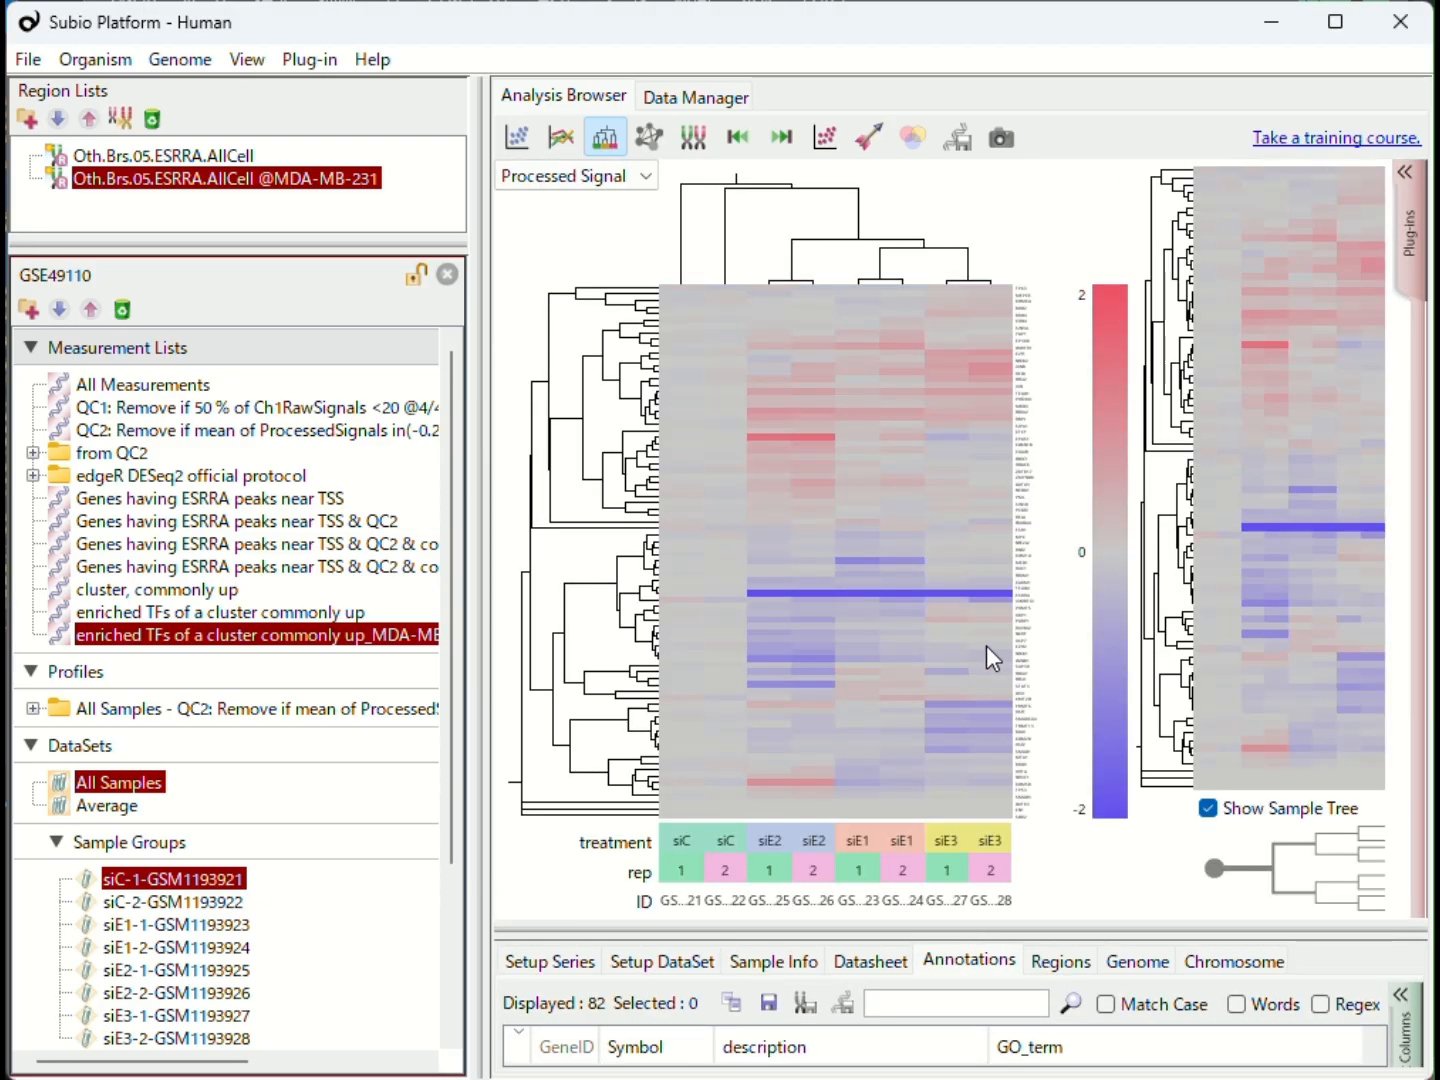
pyautogui.click(632, 603)
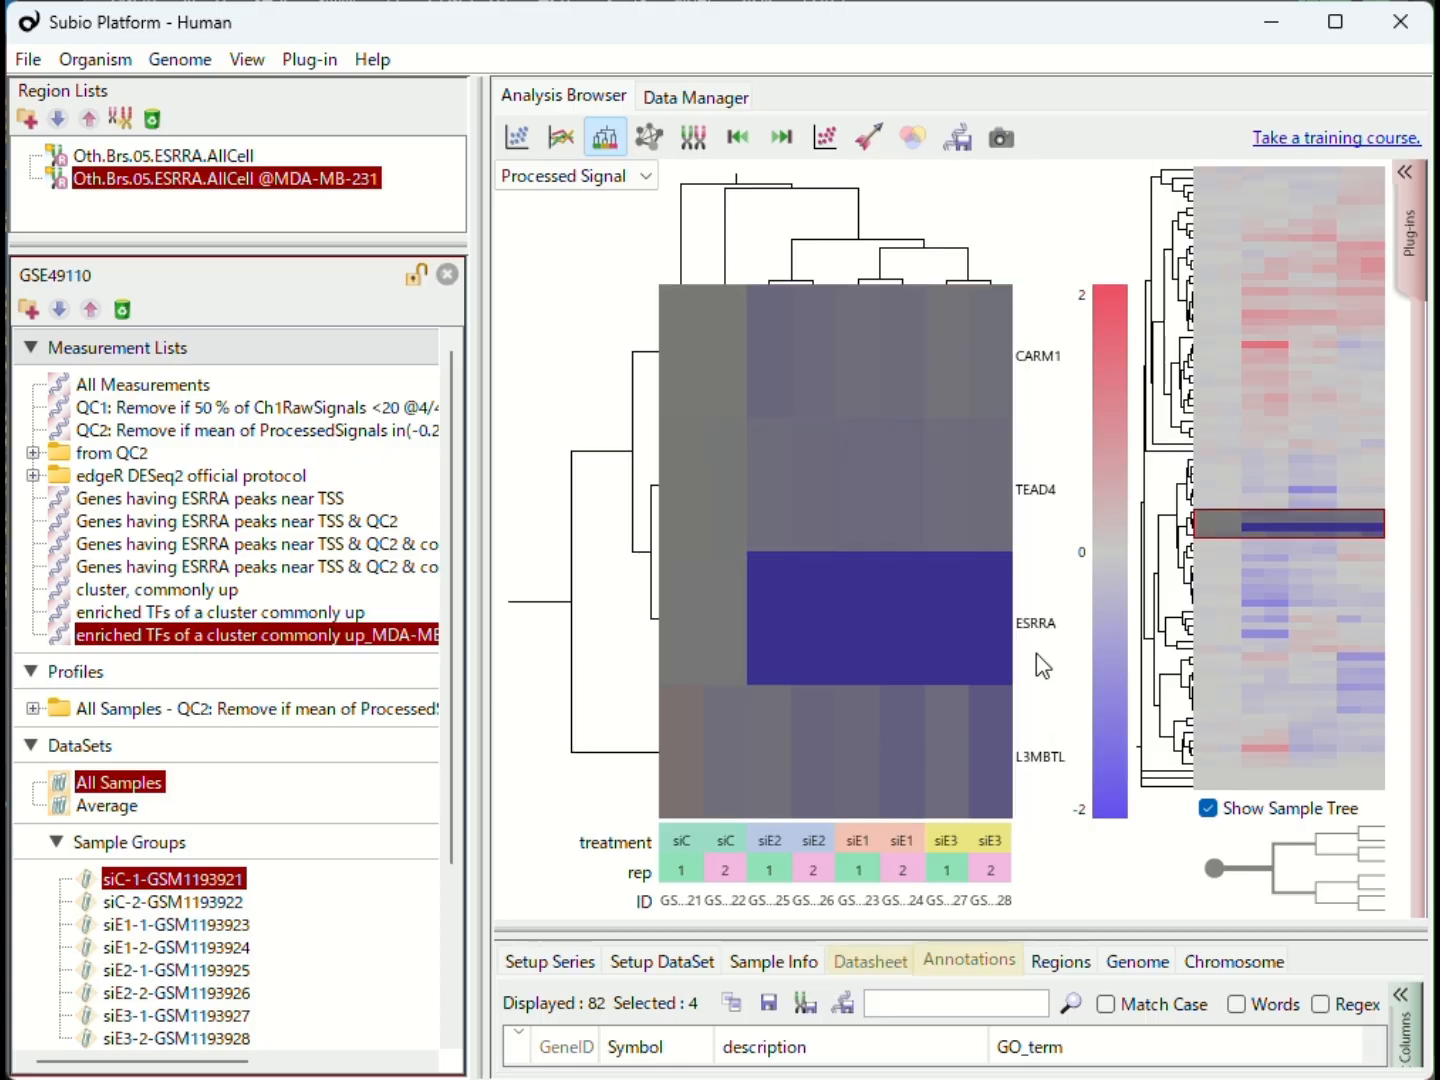
pyautogui.click(652, 618)
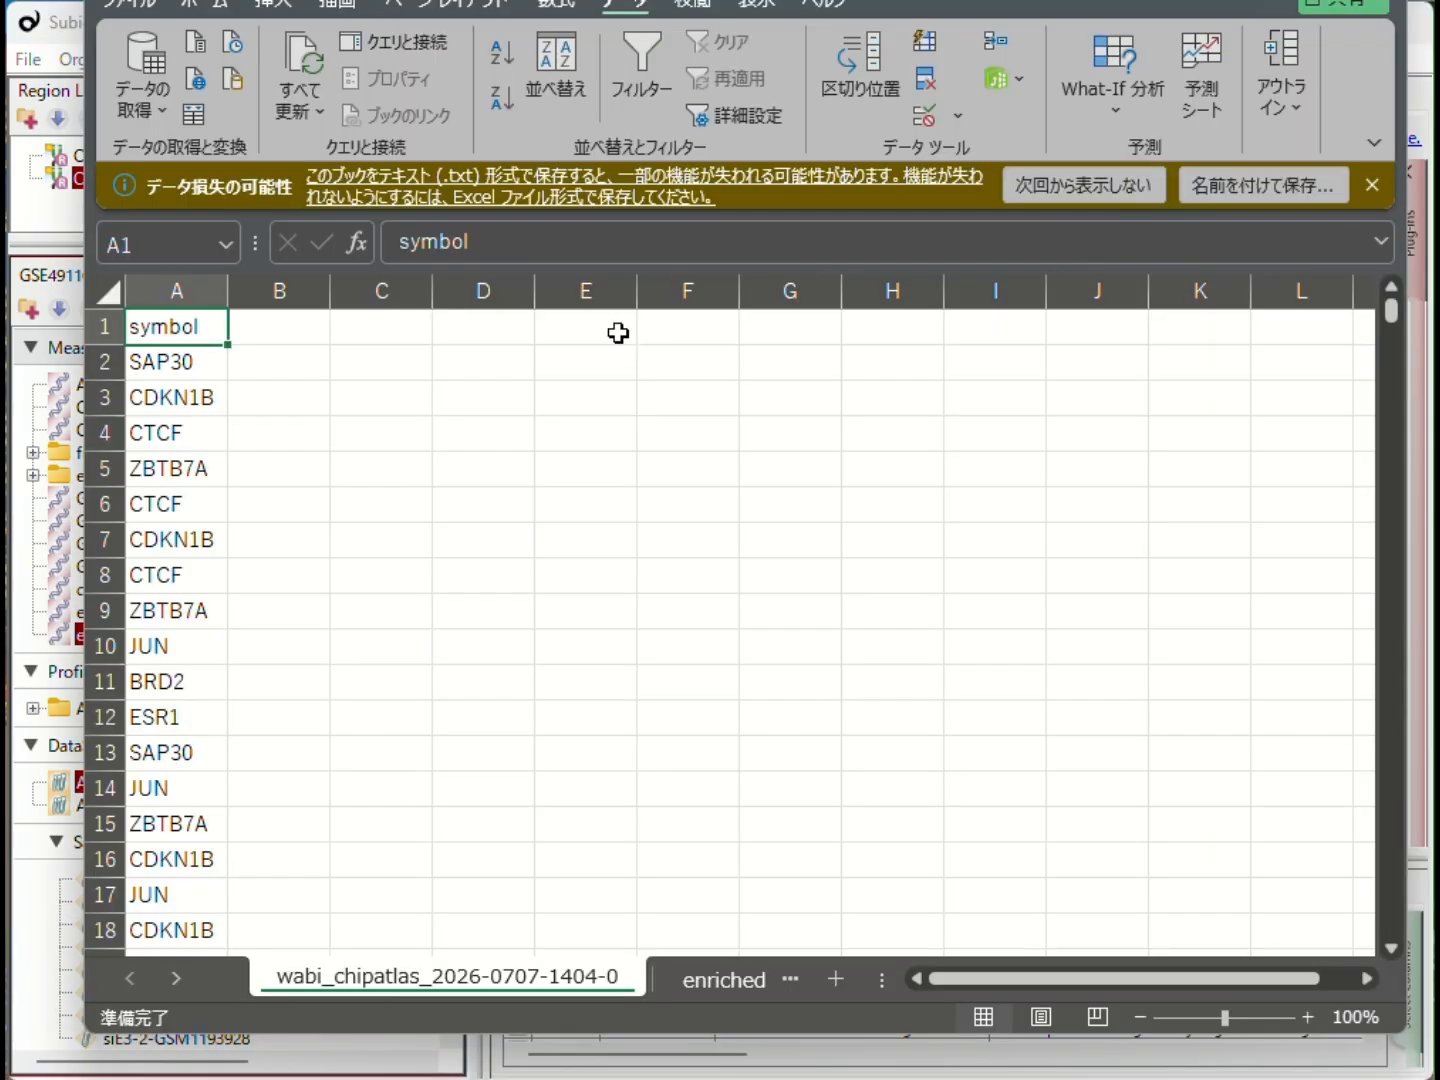
pyautogui.hotkey('ctrl', 'z')
pyautogui.hotkey('ctrl', 'z')
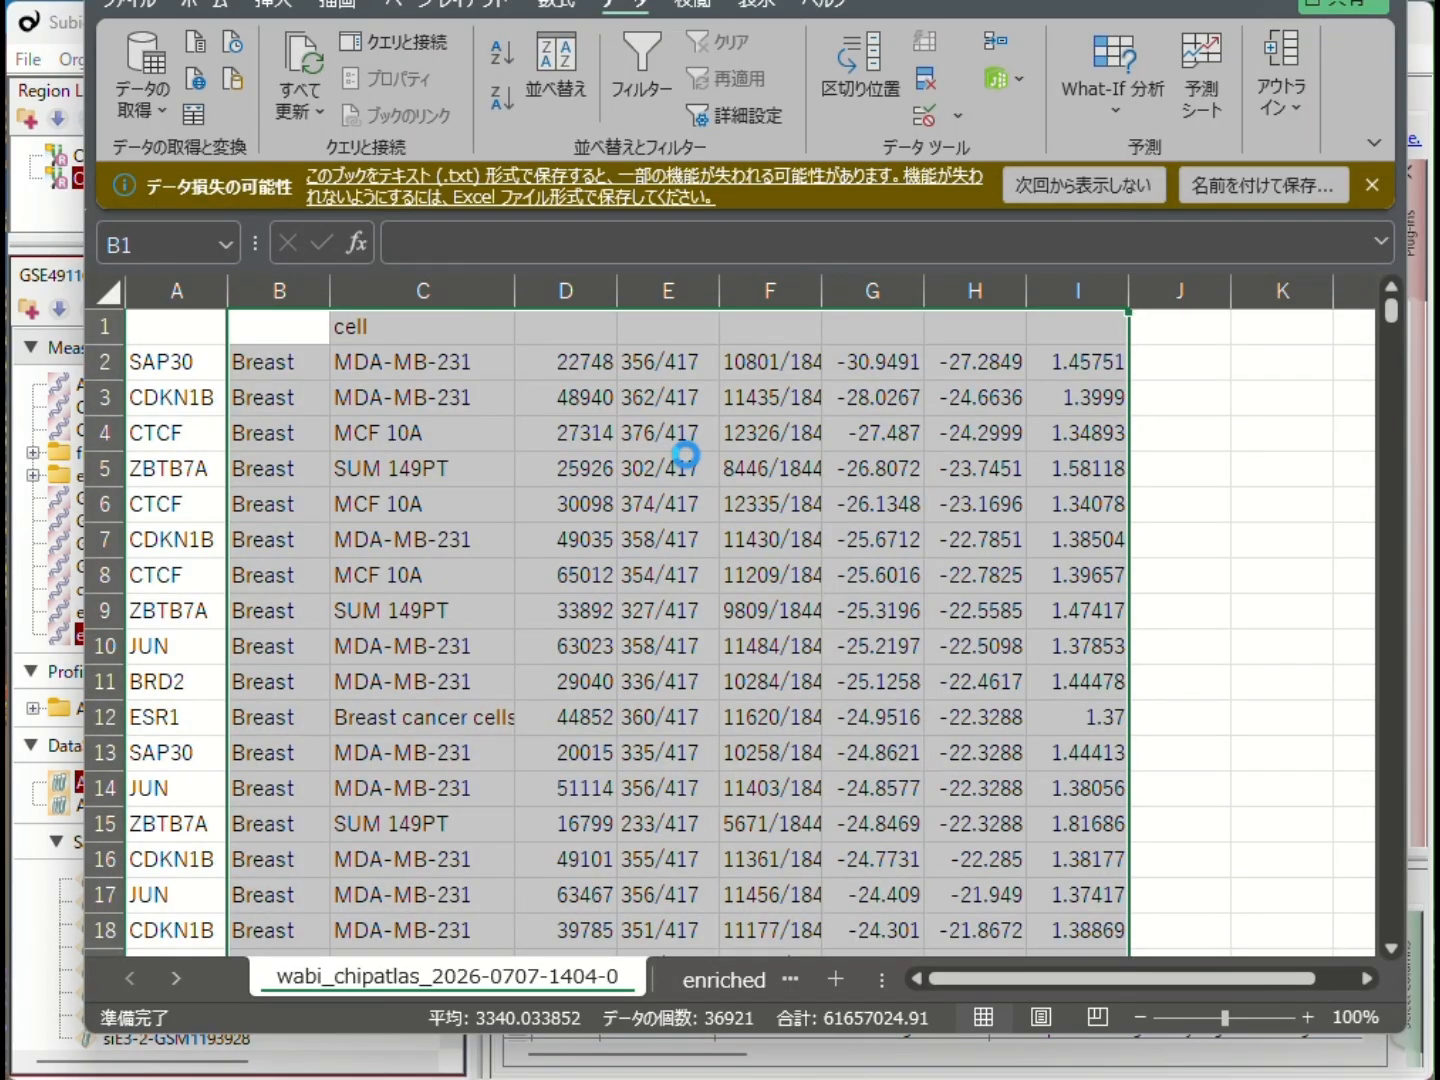
pyautogui.hotkey('ctrl', 'z')
pyautogui.hotkey('ctrl', 'z')
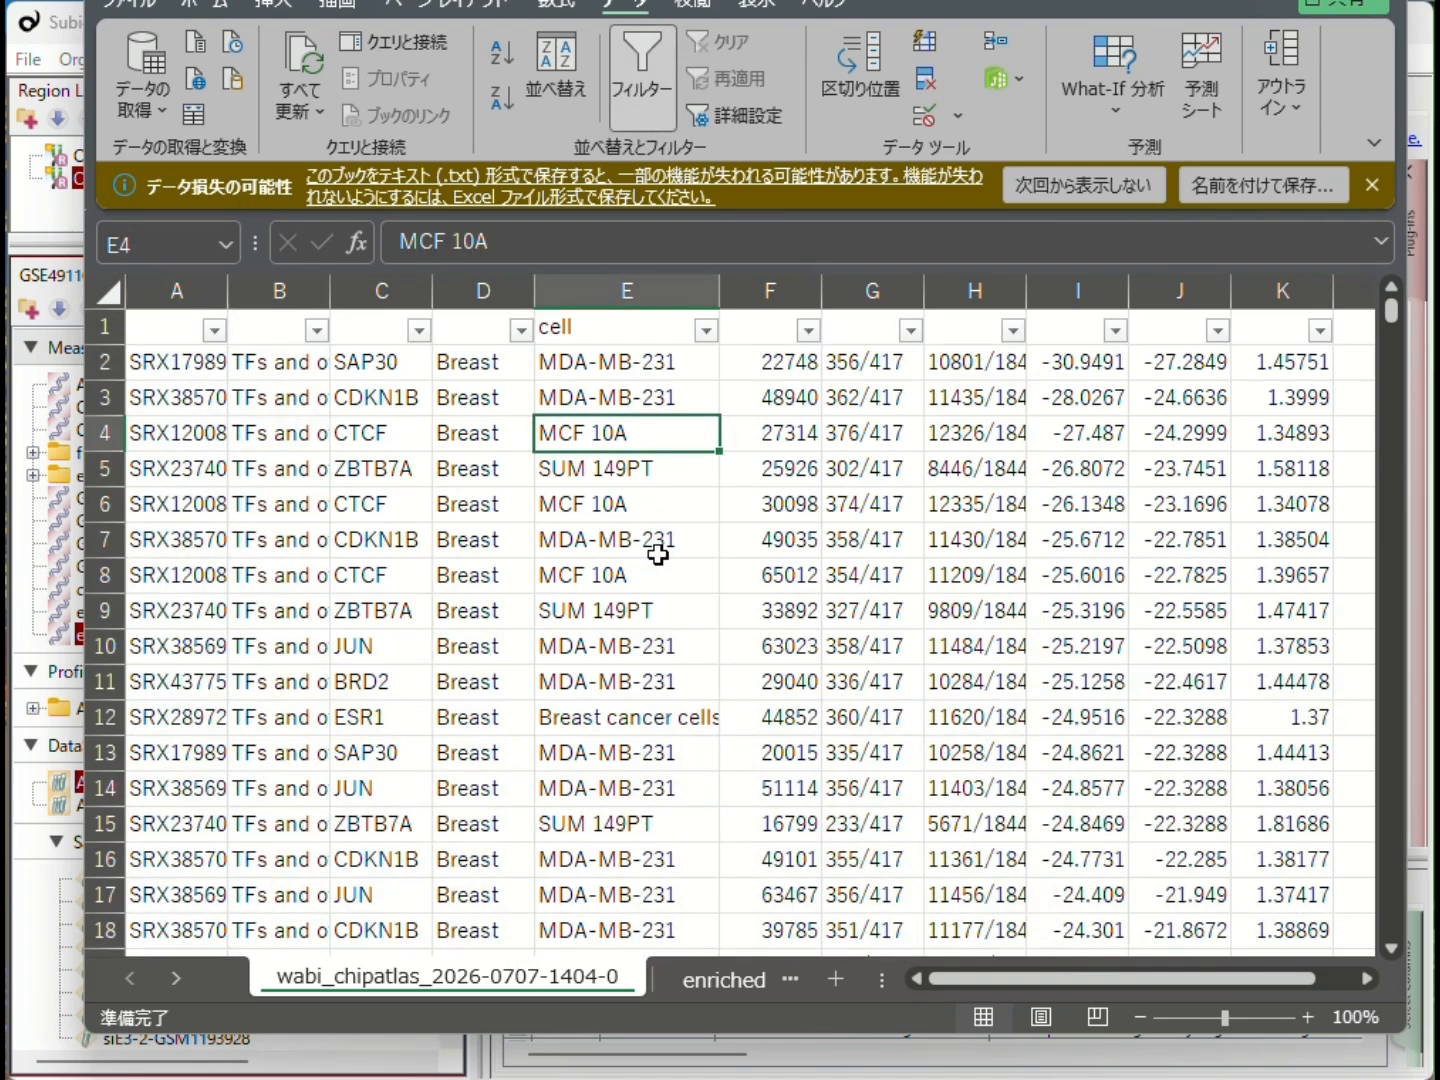
# - Search column C for ESRRA, step through the matches to an MDA-MB-231 row, and inspect its cell type and overlap value
pyautogui.click(400, 272)
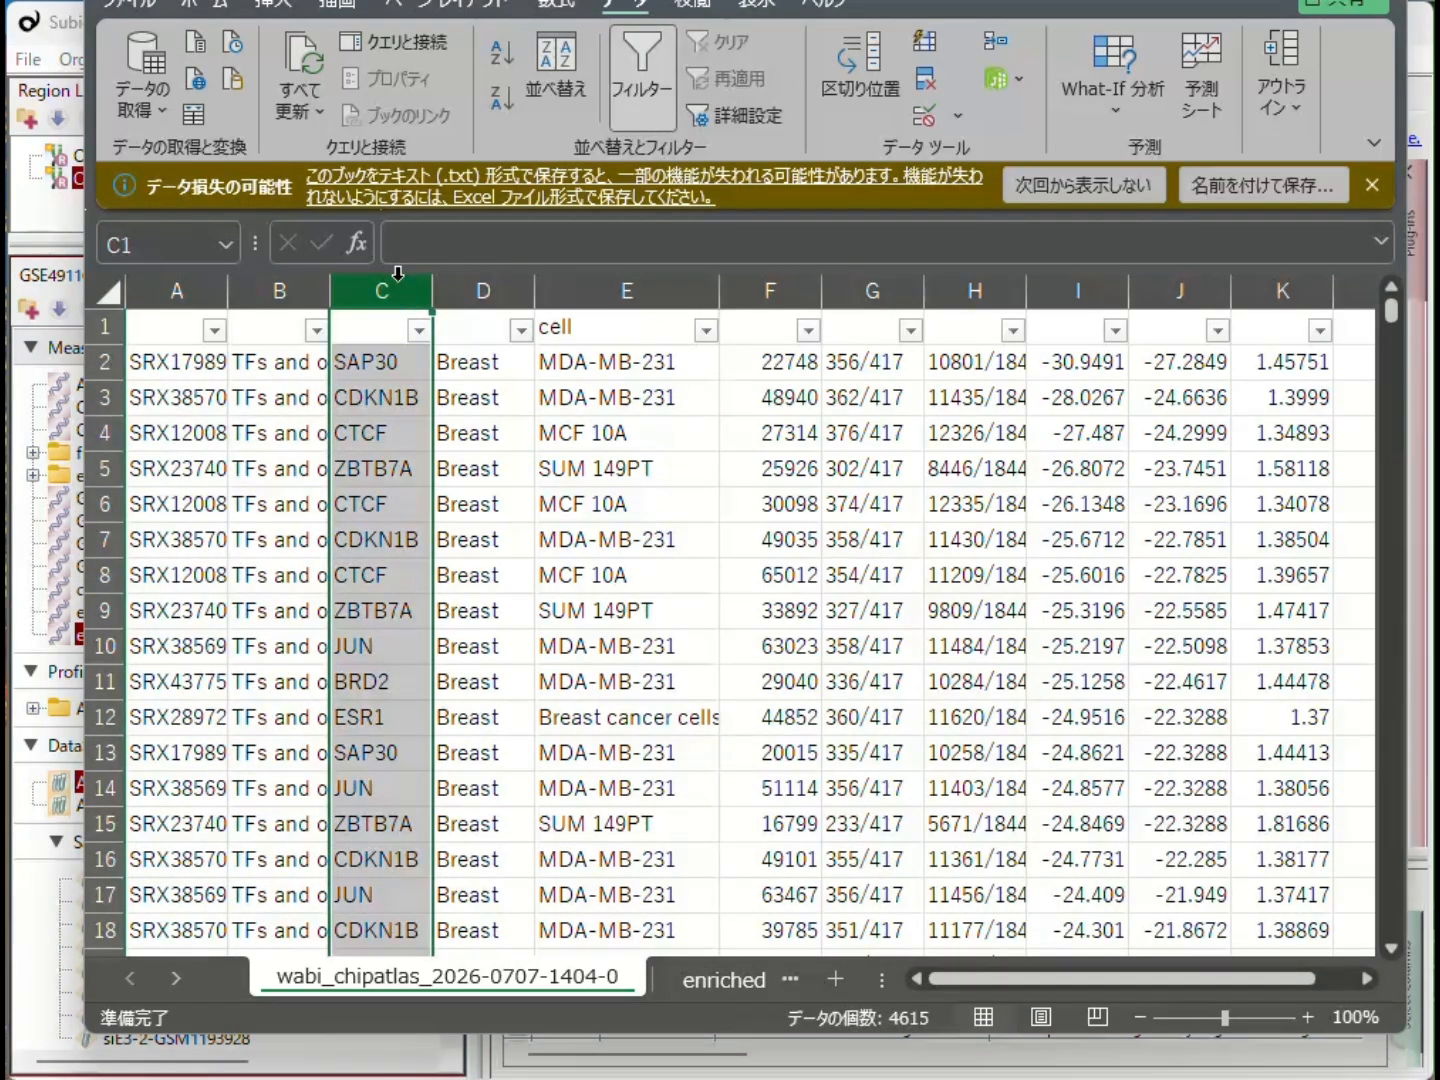
pyautogui.hotkey('ctrl', 'f')
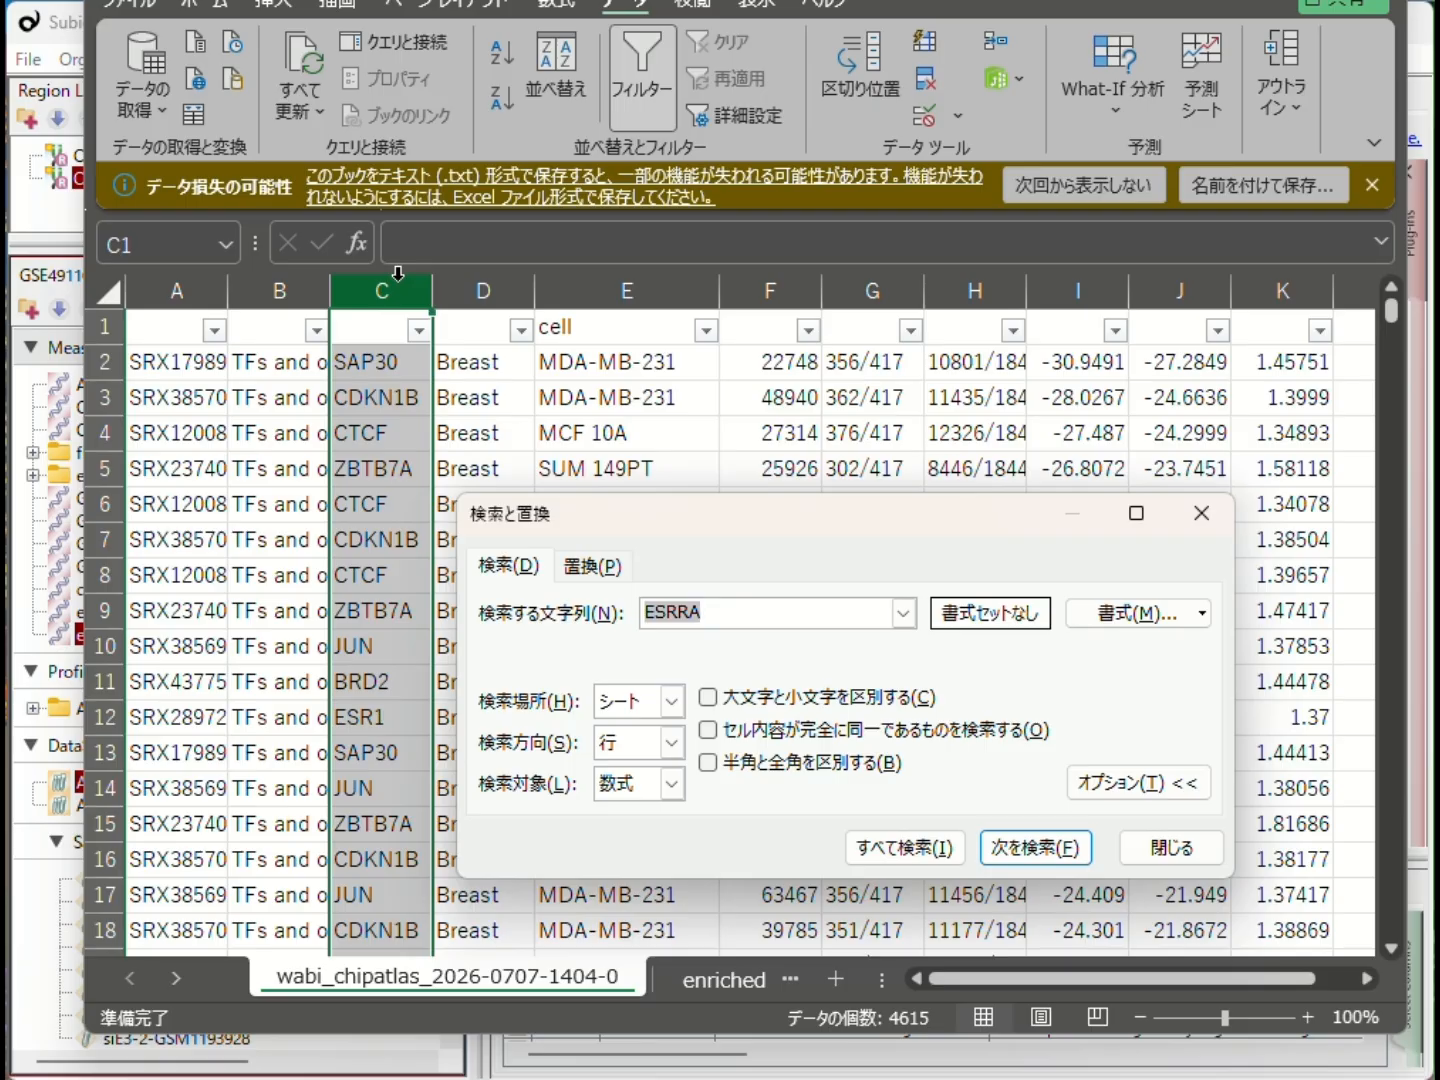
pyautogui.press('Return')
pyautogui.click(1039, 849)
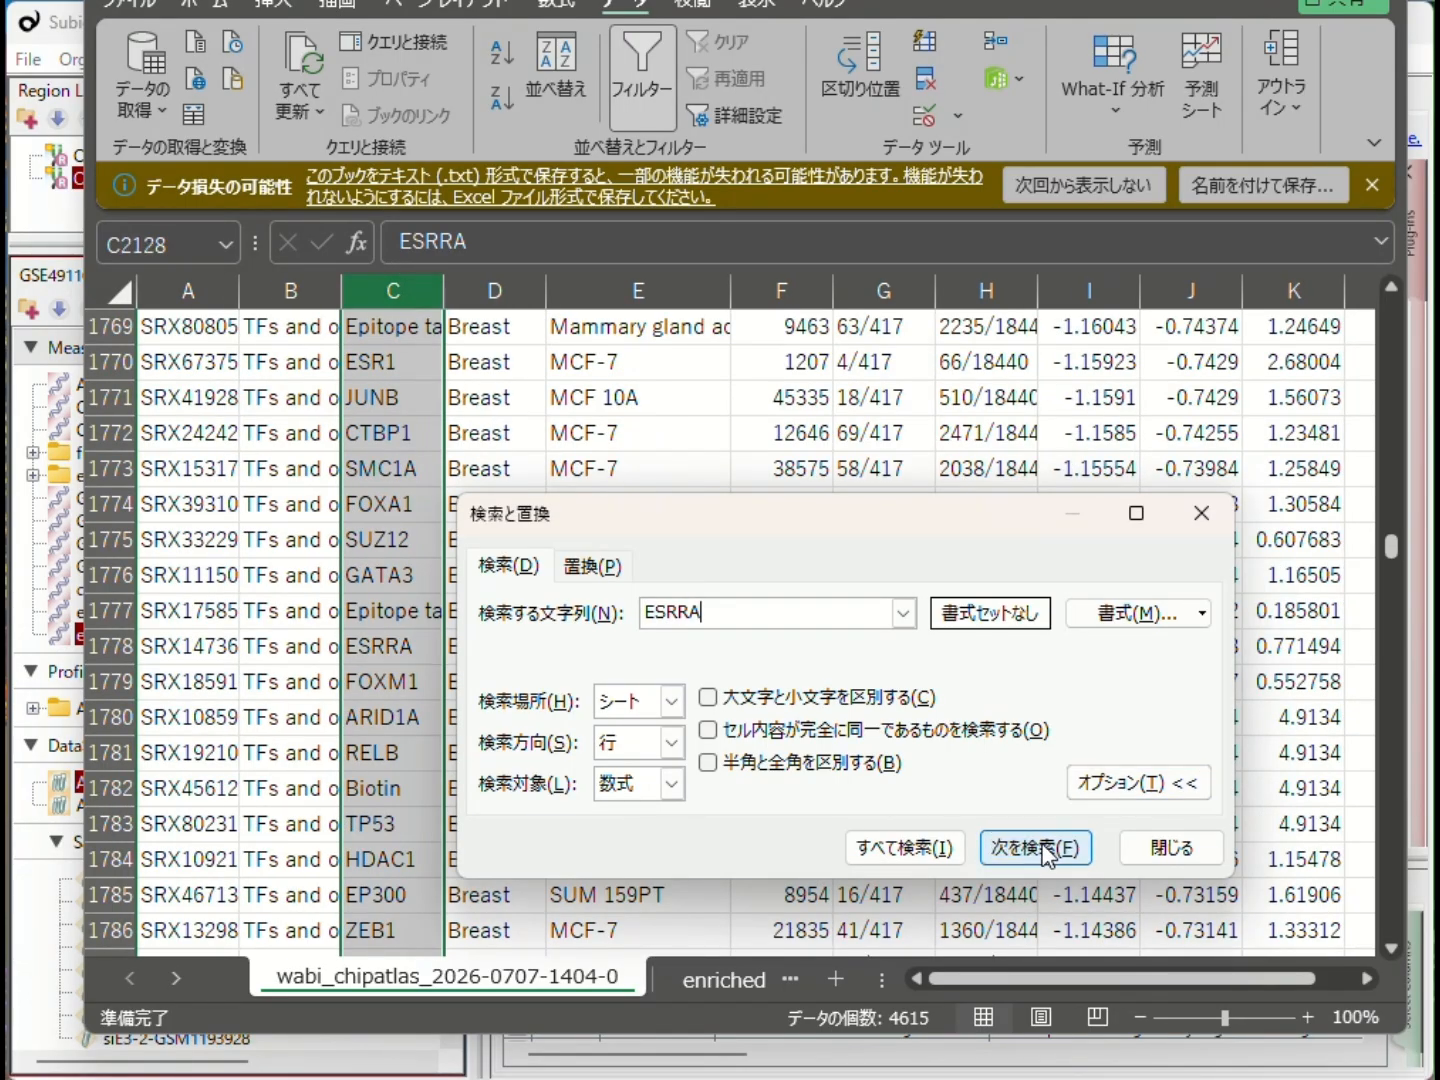
pyautogui.moveTo(850, 513); pyautogui.dragTo(932, 144)
pyautogui.click(1110, 468)
pyautogui.click(1110, 468)
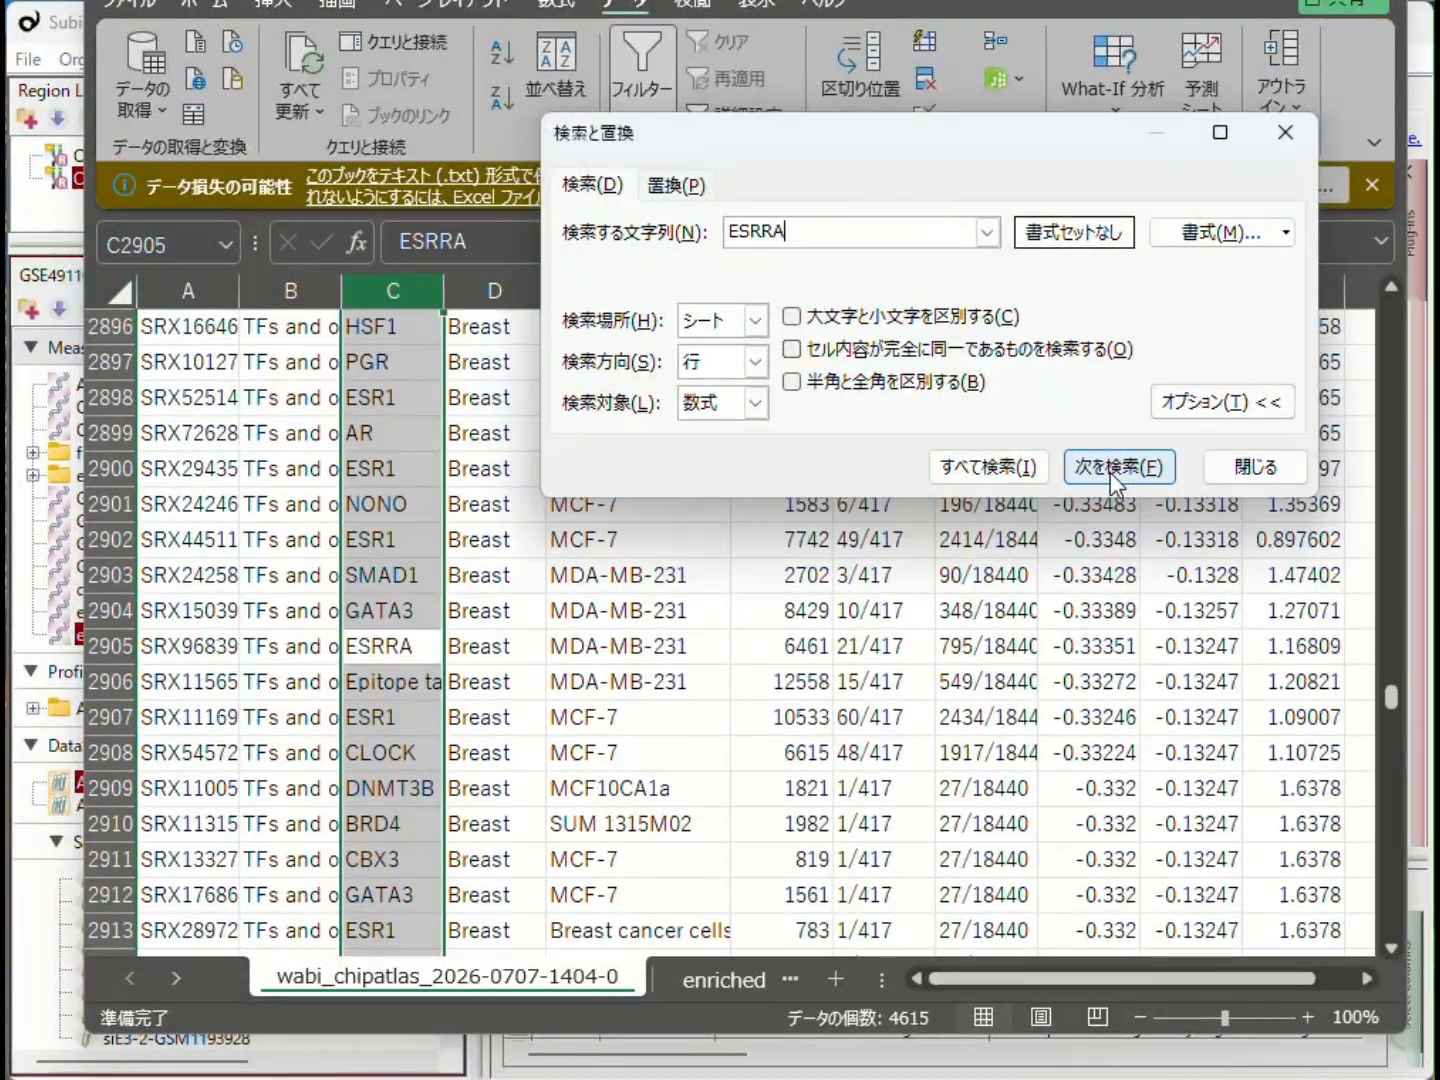
pyautogui.click(659, 645)
pyautogui.click(861, 645)
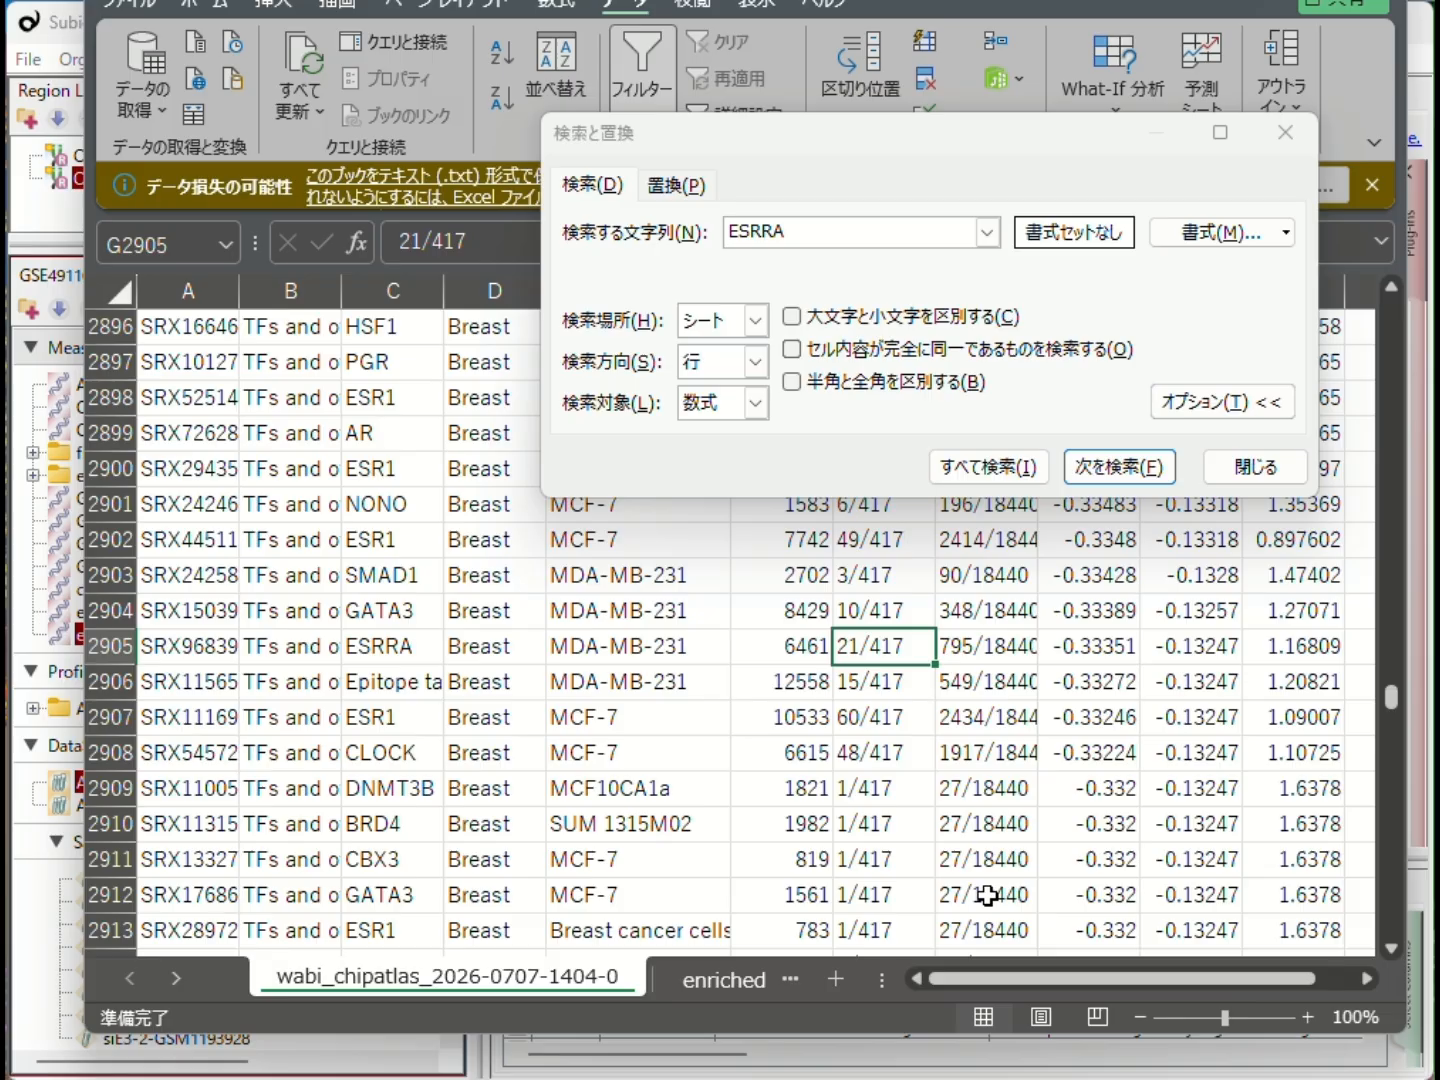
# - In Subio Platform, compare "Genes having ESRRA peaks near TSS" with "cluster, commonly up" in a two-set Venn Diagram
pyautogui.click(59, 32)
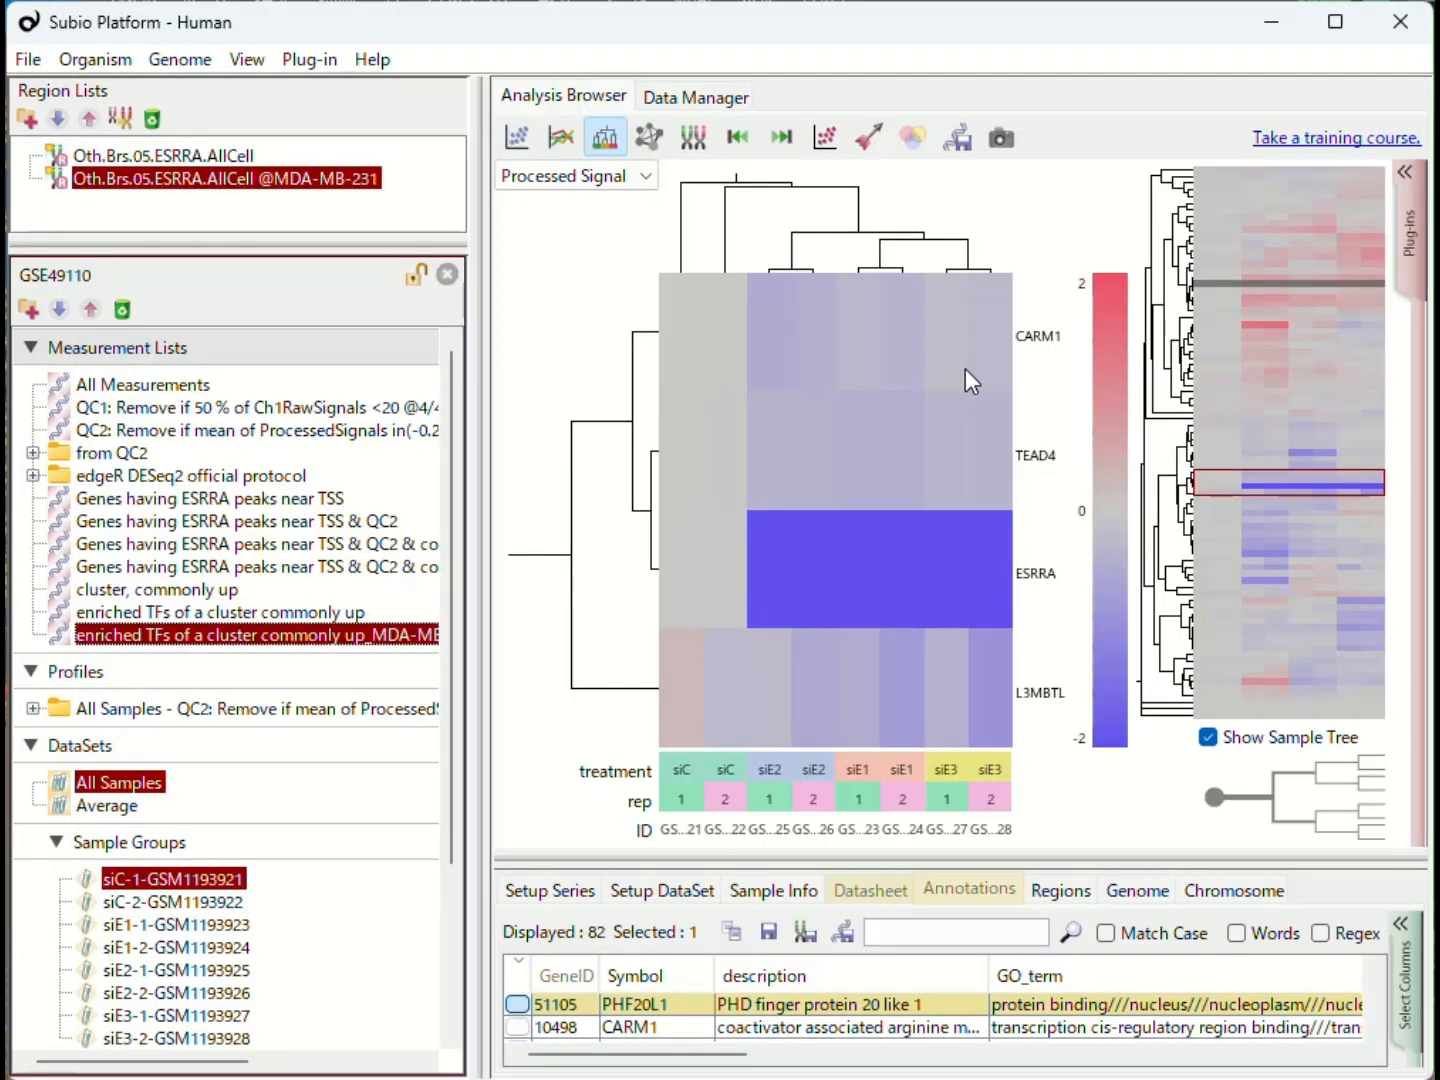
pyautogui.click(914, 133)
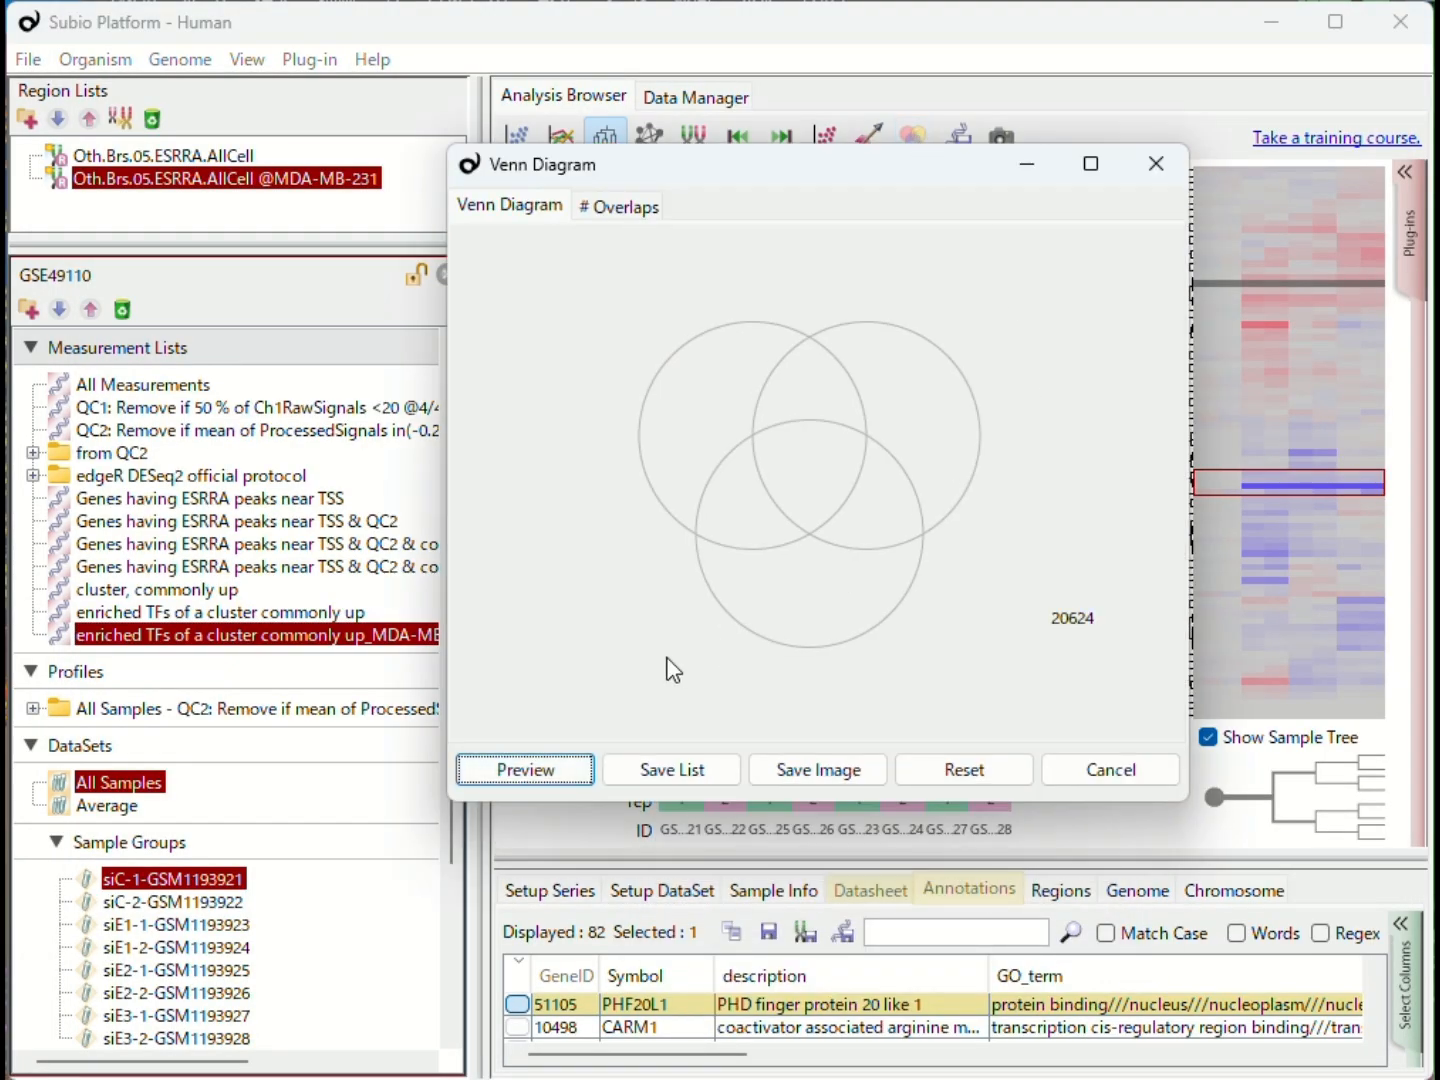
pyautogui.click(201, 591)
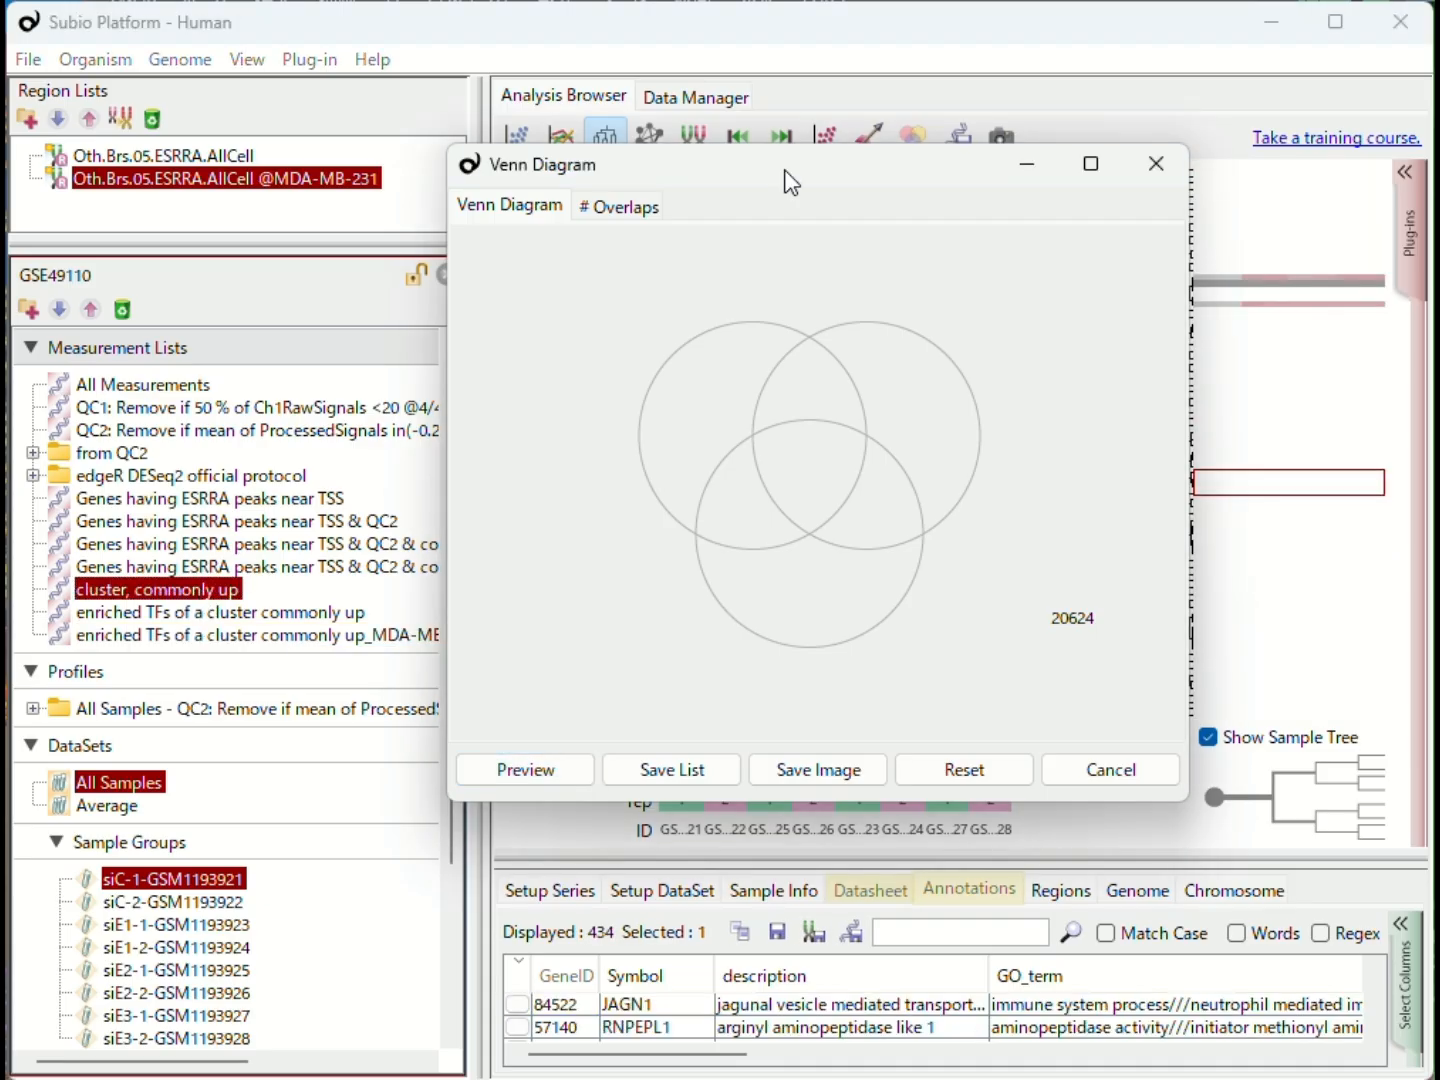
pyautogui.moveTo(785, 169); pyautogui.dragTo(942, 368)
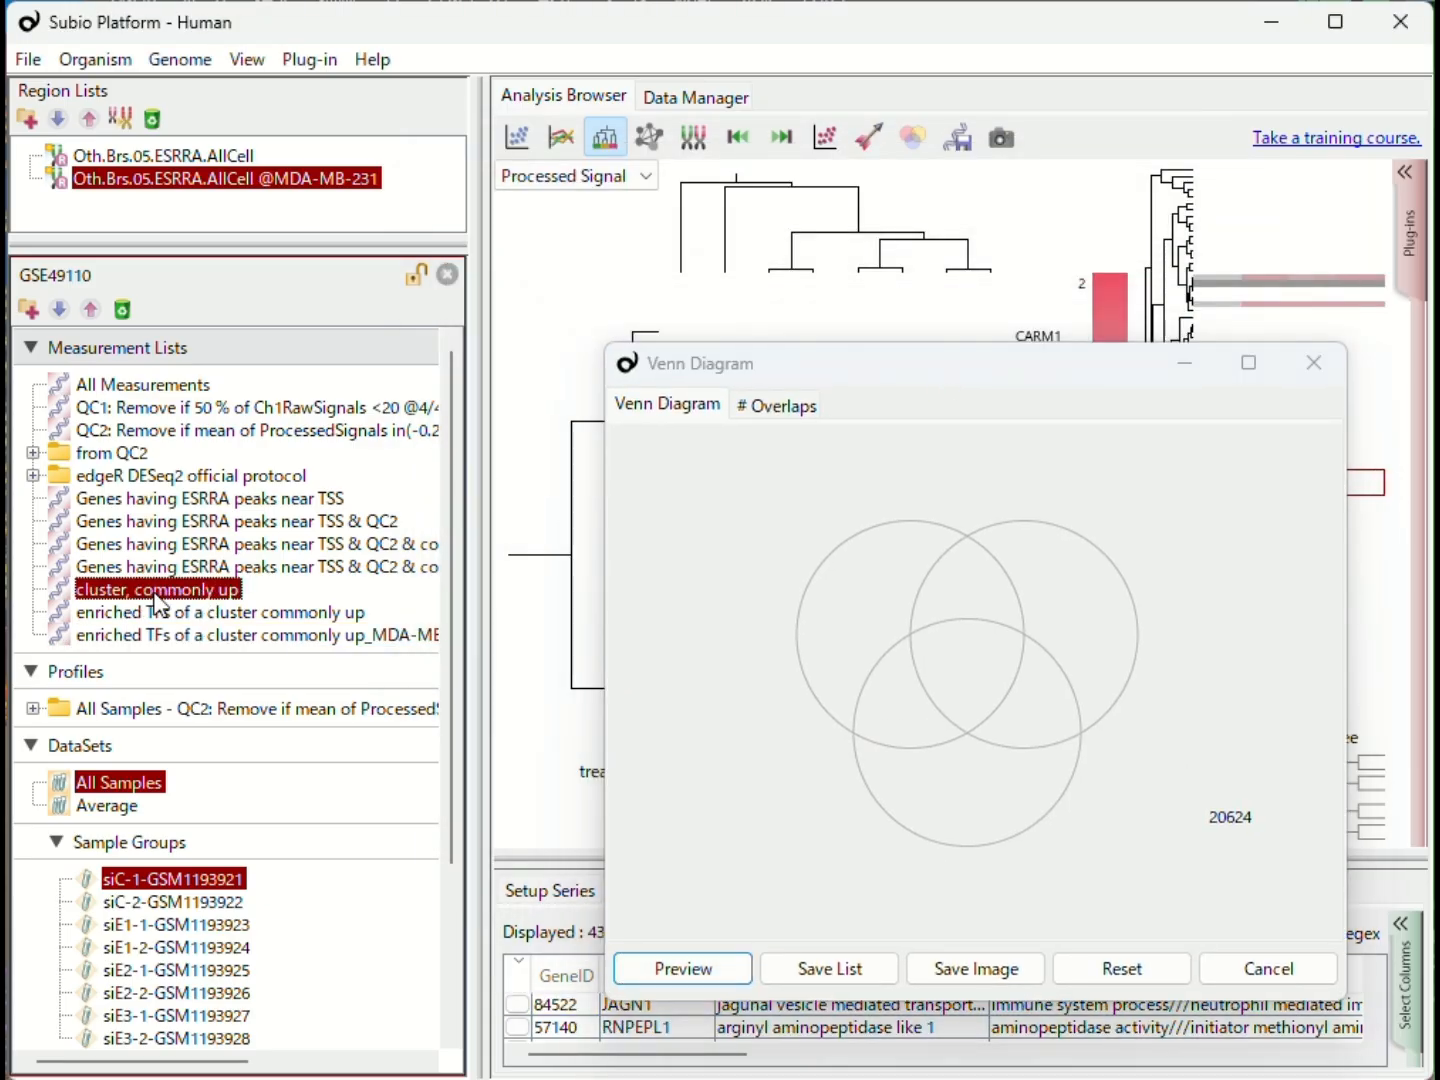
pyautogui.moveTo(191, 592); pyautogui.dragTo(1094, 600)
pyautogui.moveTo(334, 508); pyautogui.dragTo(805, 616)
# - Select the overlap of the two Venn sets, preview its genes, and enlarge the annotation table to examine them
pyautogui.click(979, 598)
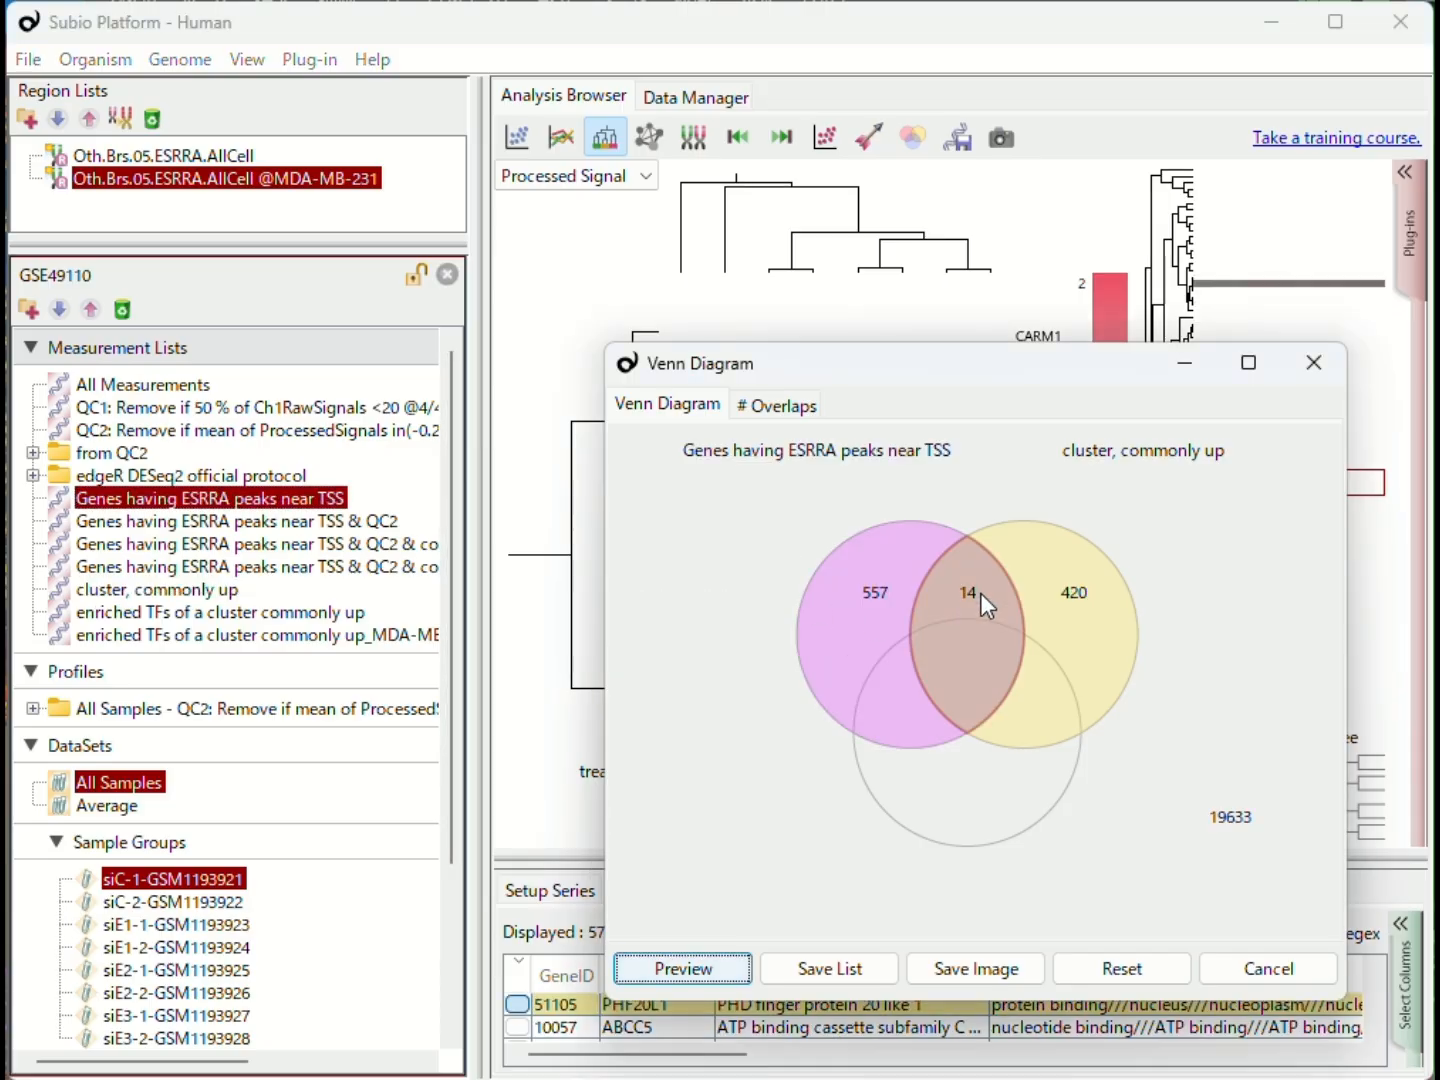
pyautogui.click(707, 972)
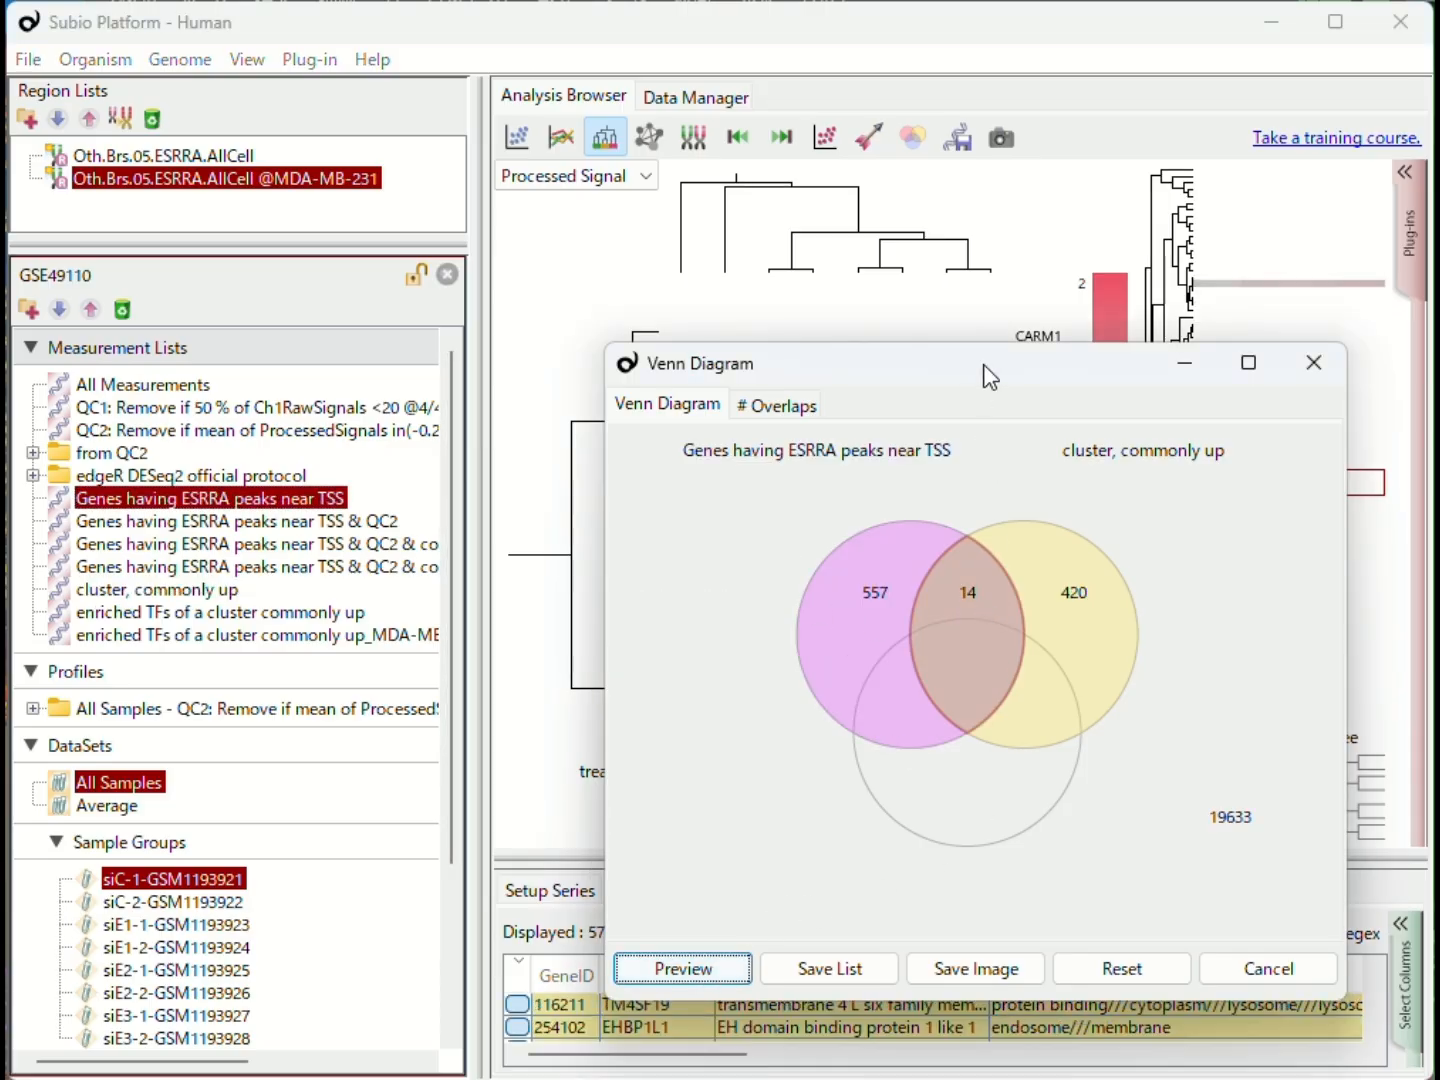
pyautogui.moveTo(988, 375); pyautogui.dragTo(1063, 1)
pyautogui.moveTo(908, 755); pyautogui.dragTo(909, 581)
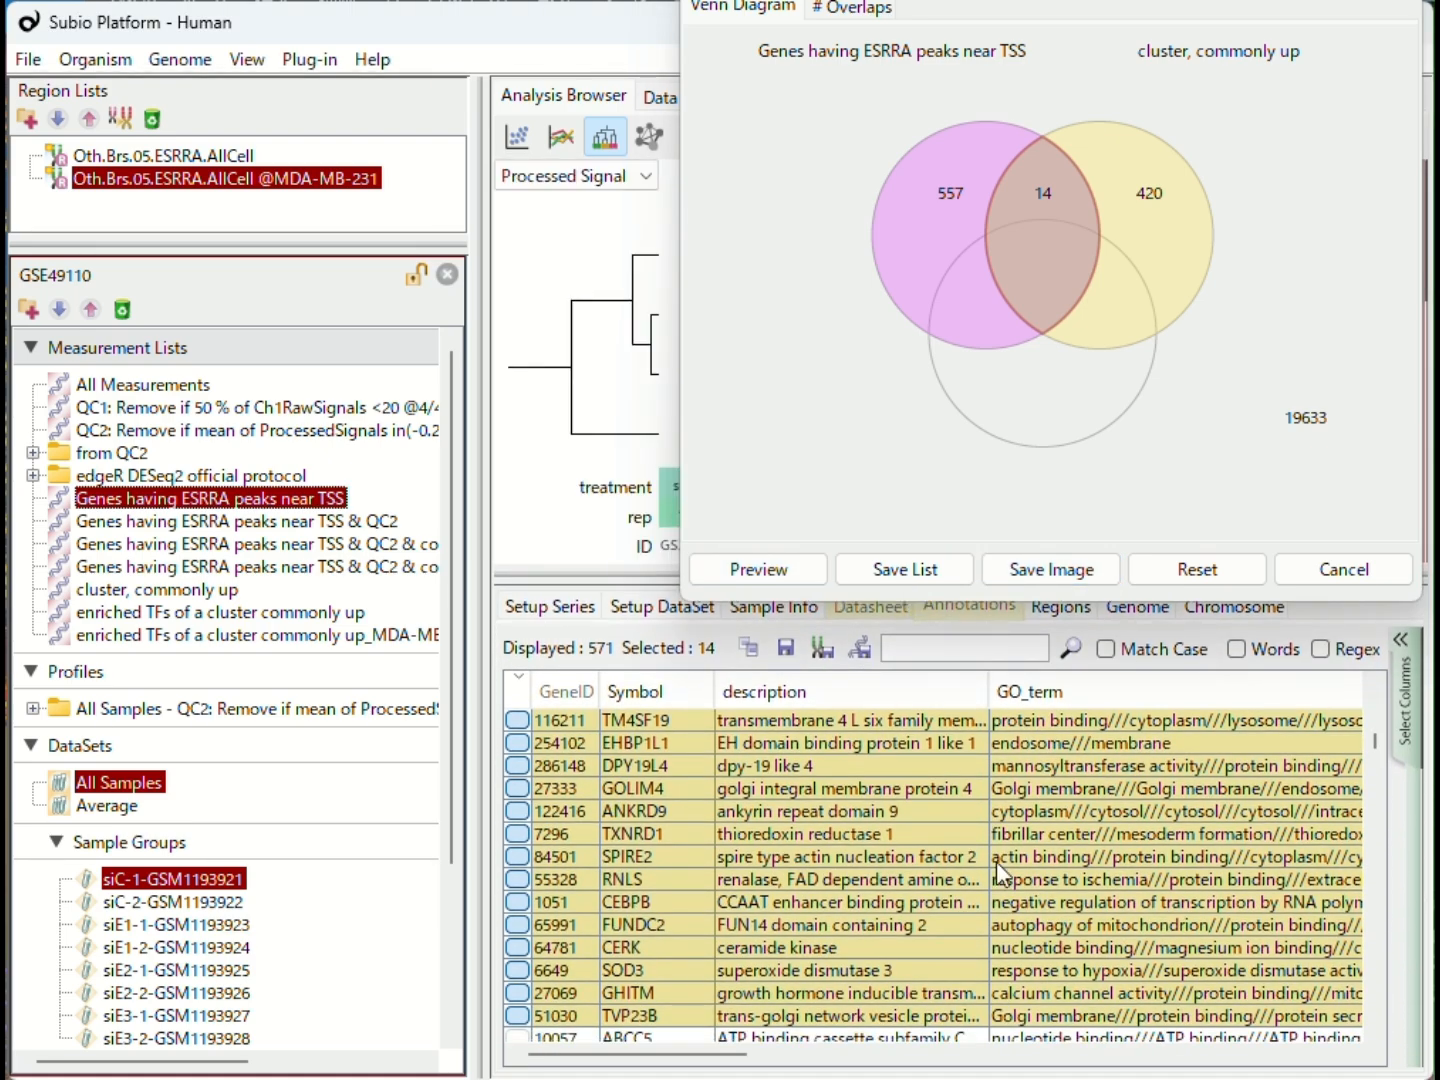